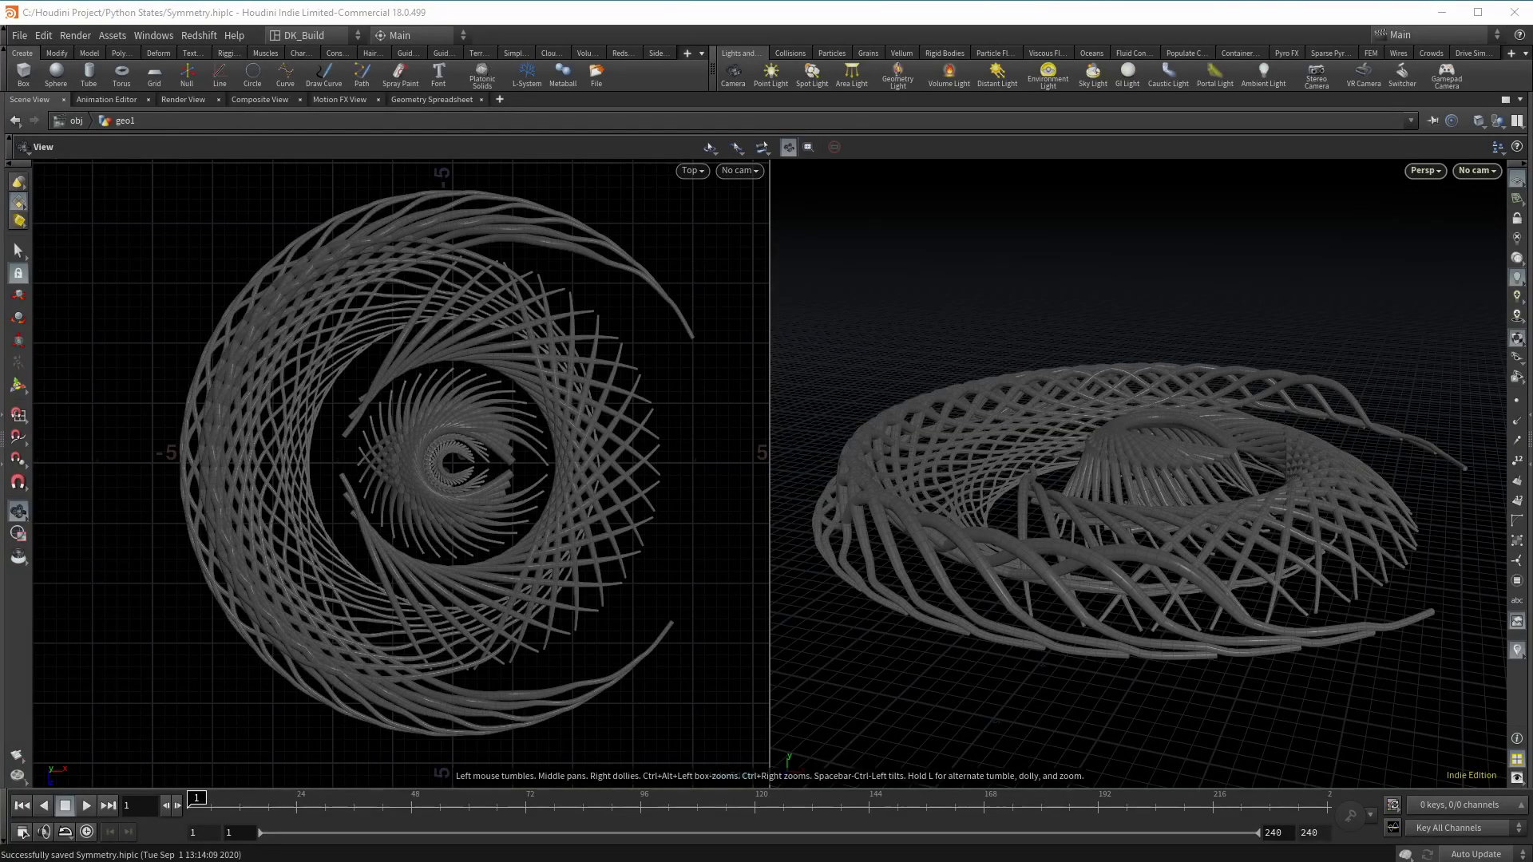
Step: Draw a first mirrored curved stroke around the centre and frame the drawing
drag(1286, 491, 551, 525)
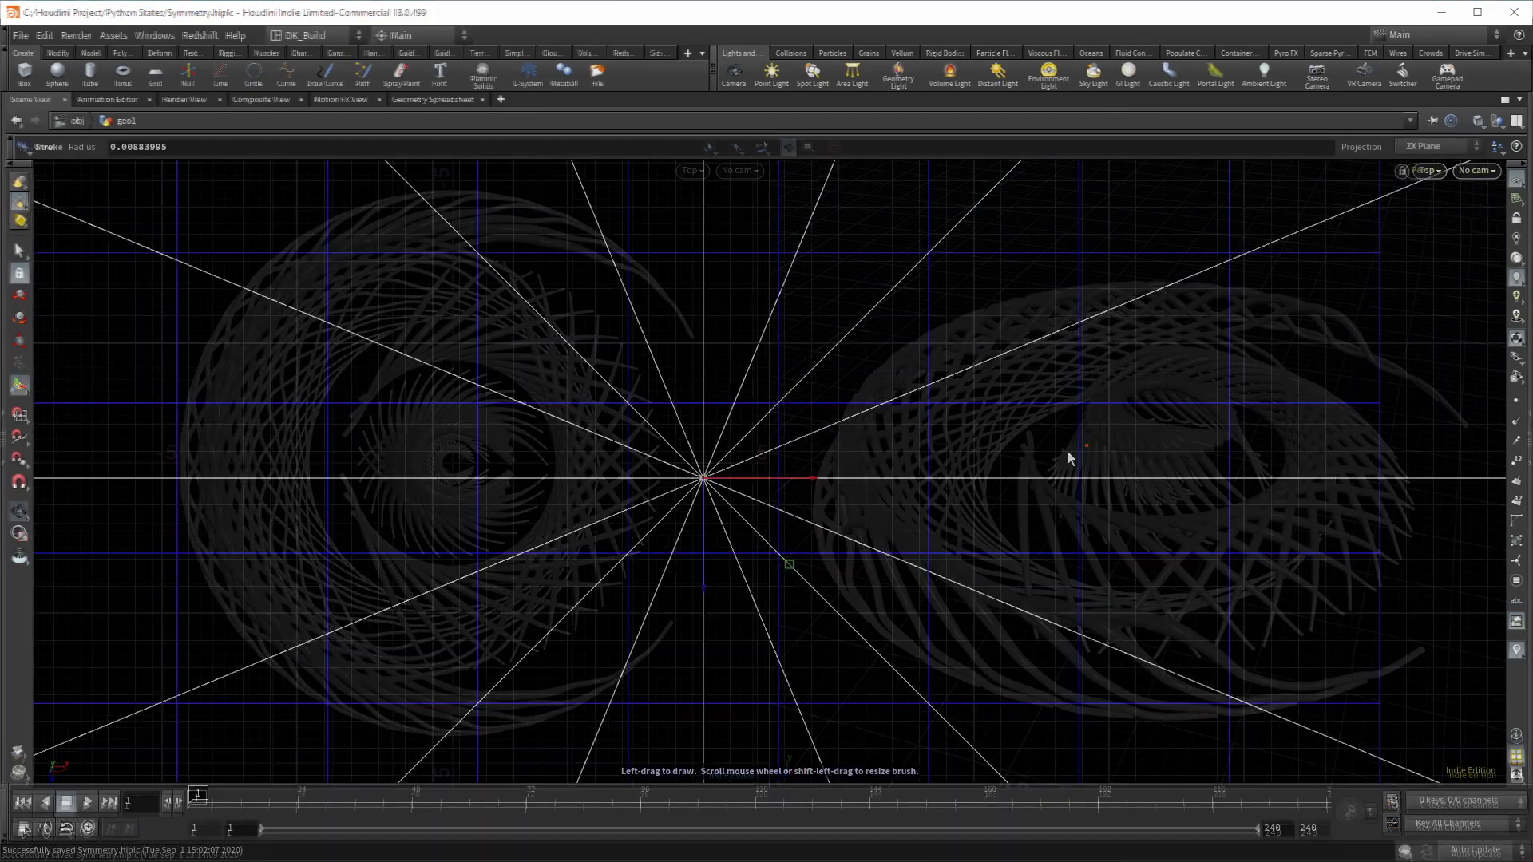
mouse_move(707, 395)
mouse_down()
mouse_move(740, 305)
mouse_move(795, 251)
mouse_move(861, 320)
mouse_move(1024, 340)
mouse_move(1157, 428)
mouse_up()
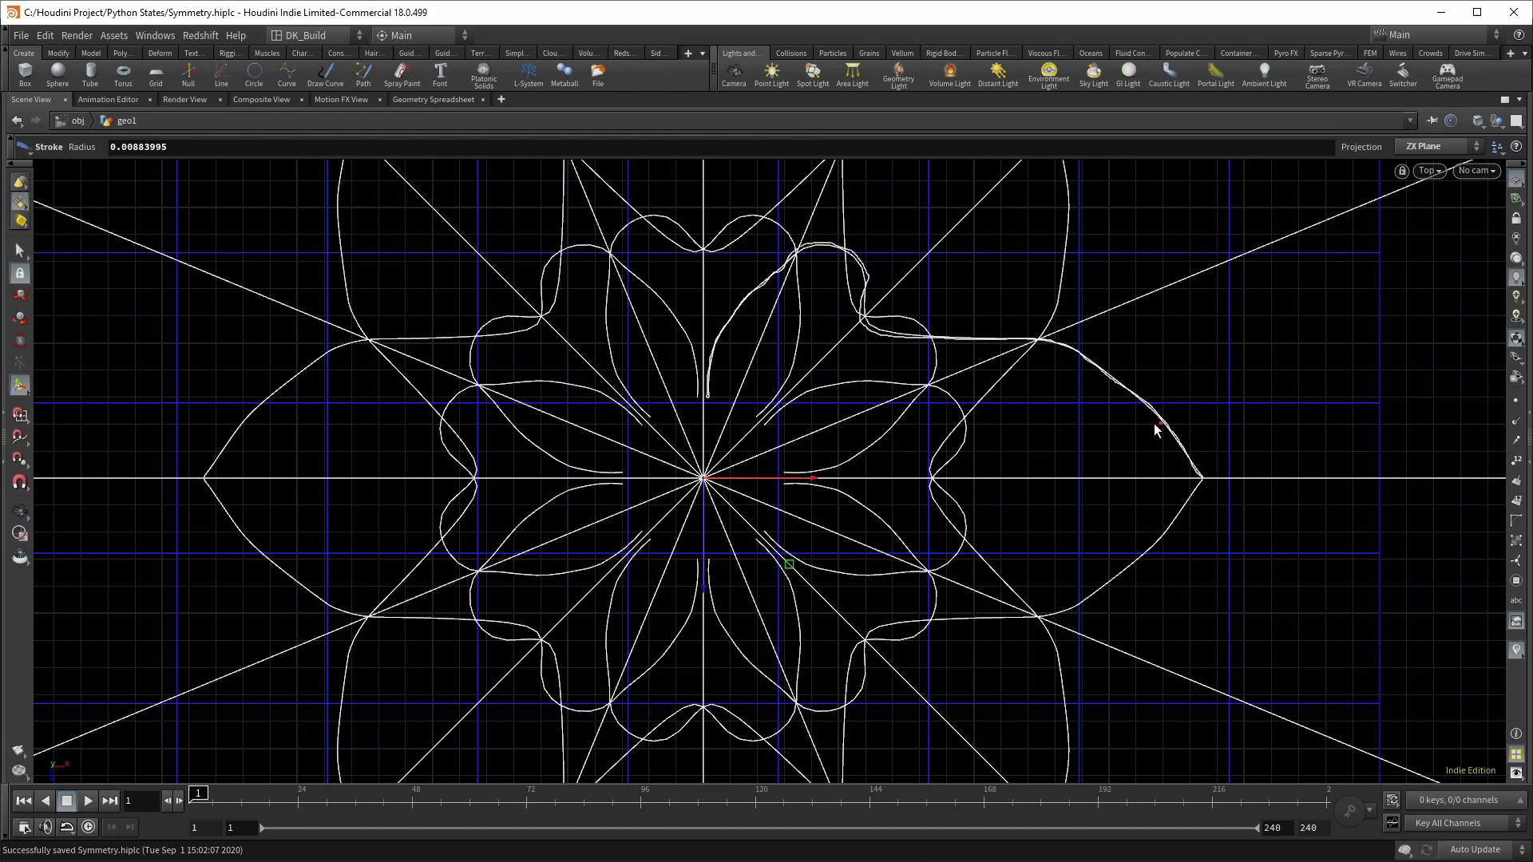
key(Escape)
key(h)
key(Return)
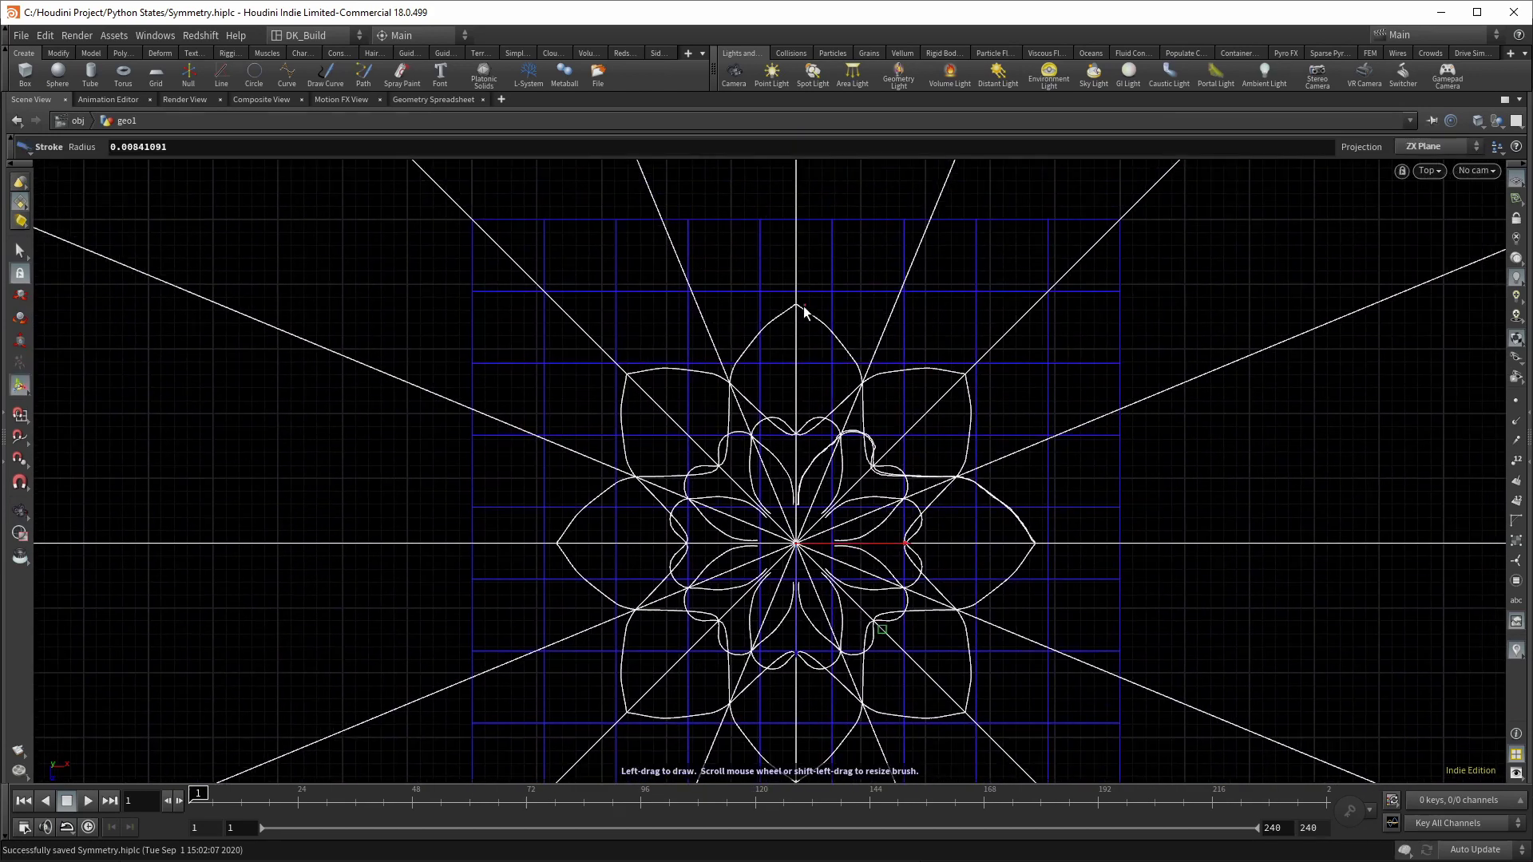
Step: Add mirrored outer strokes, a wavy ring around the core and a second looping stroke
mouse_move(796, 185)
mouse_down()
mouse_move(942, 253)
mouse_move(1156, 543)
mouse_up()
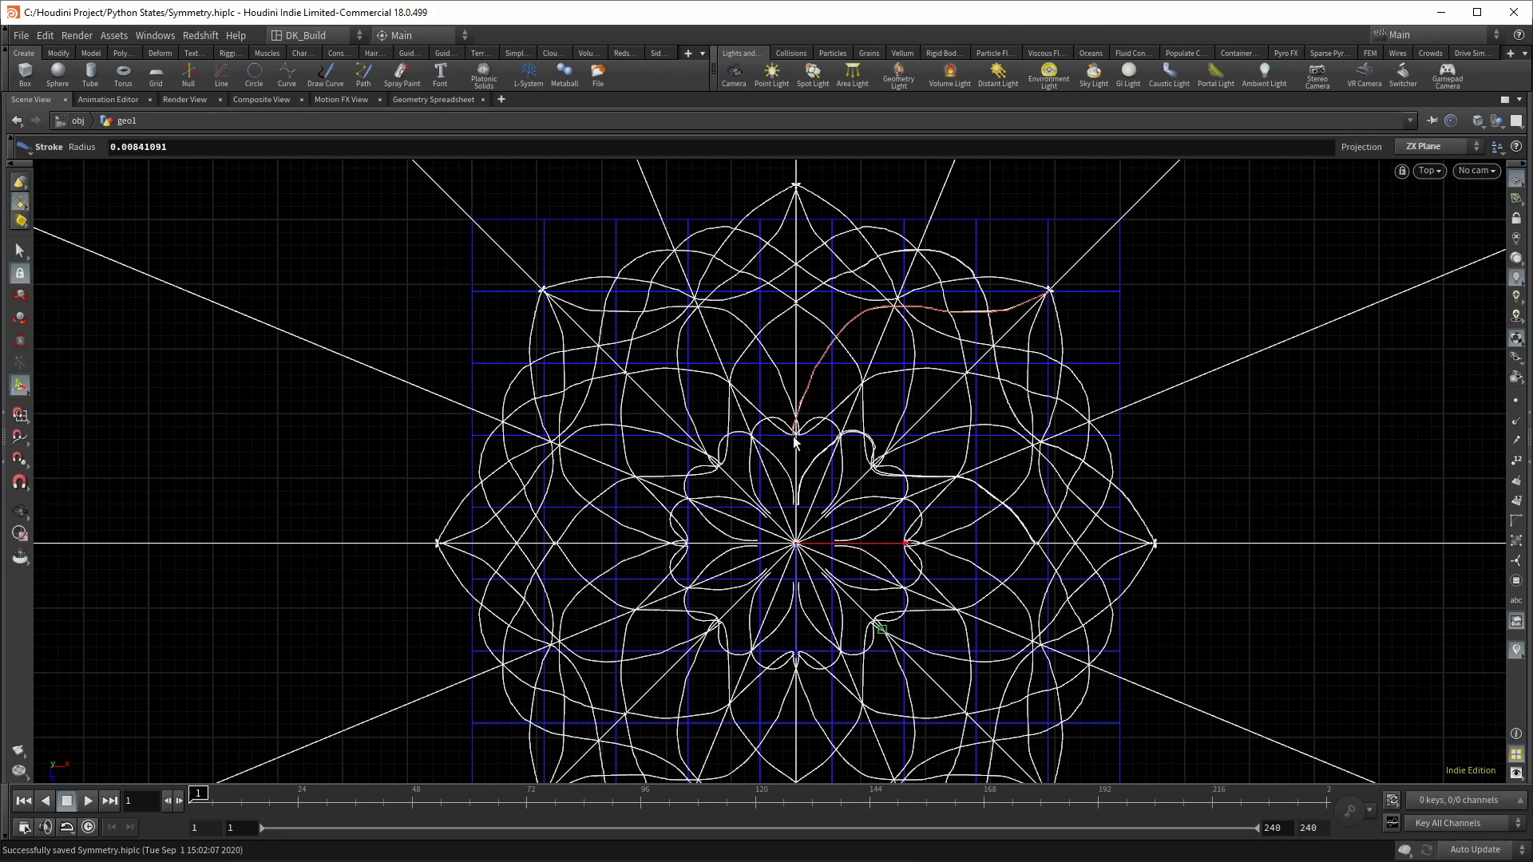
mouse_move(793, 436)
mouse_down()
mouse_move(848, 455)
mouse_move(830, 503)
mouse_move(844, 478)
mouse_up()
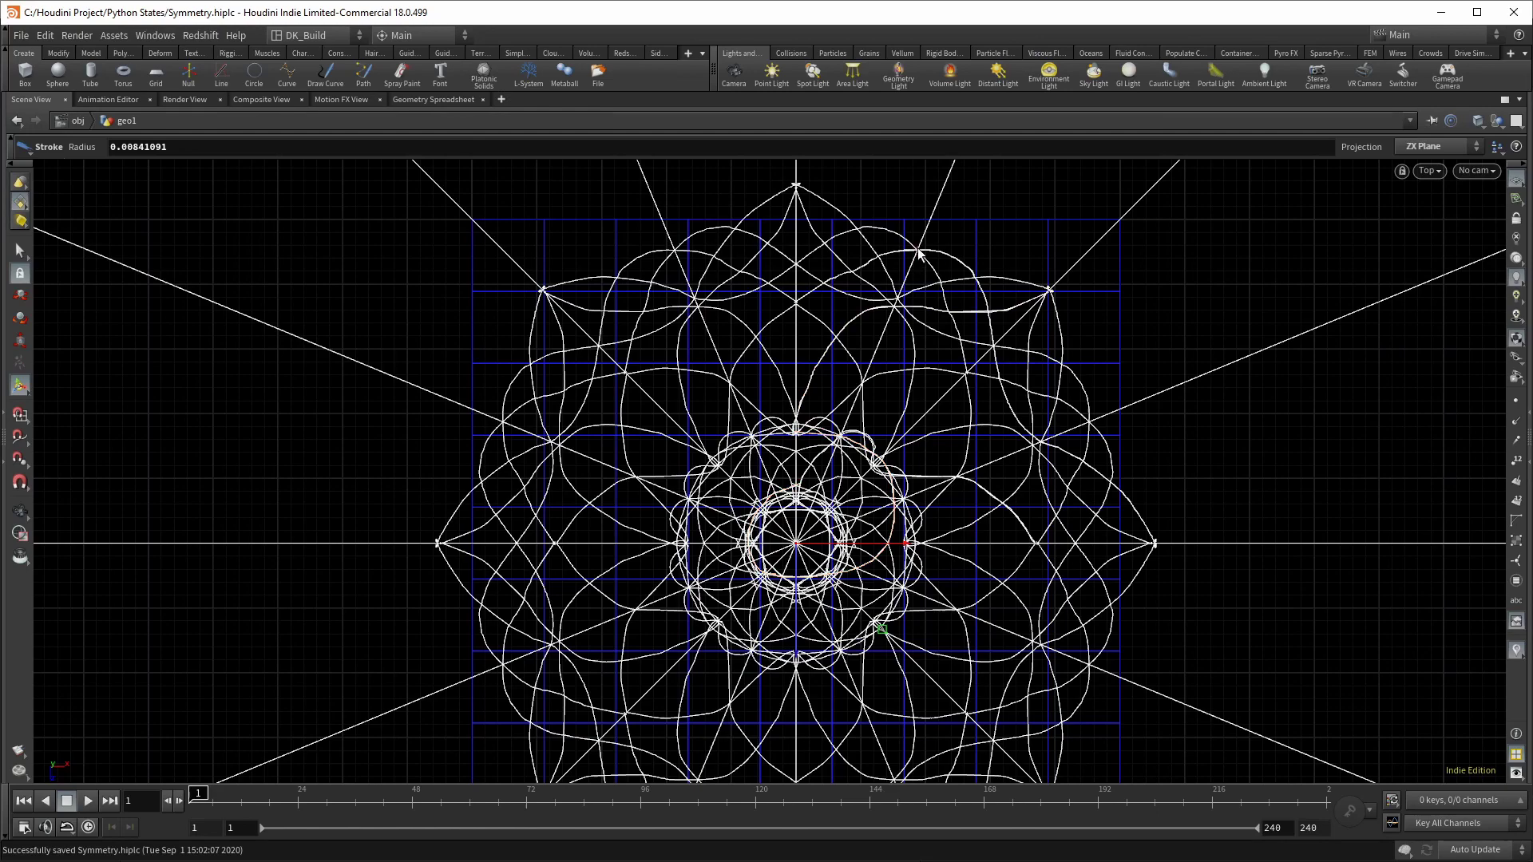
mouse_move(919, 254)
mouse_down()
mouse_move(1181, 267)
mouse_move(1437, 310)
mouse_move(1489, 257)
mouse_up()
drag(1259, 290, 1346, 302)
scroll(1139, 301, down, 10)
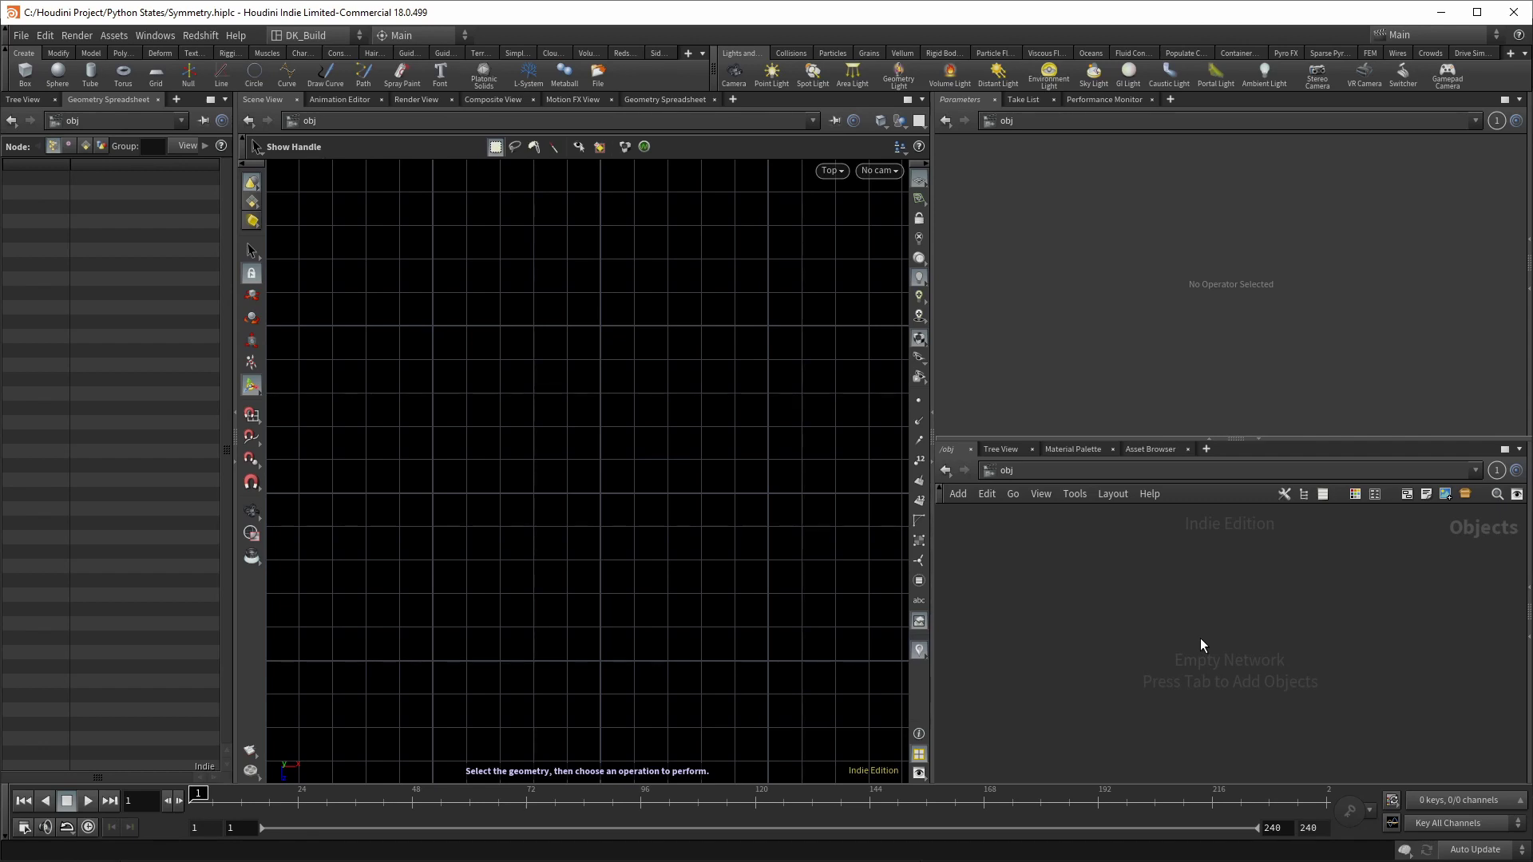
Step: Create a geo1 Geometry object and place a drawcurve1 Draw Curve node inside it
key(Tab)
key(Return)
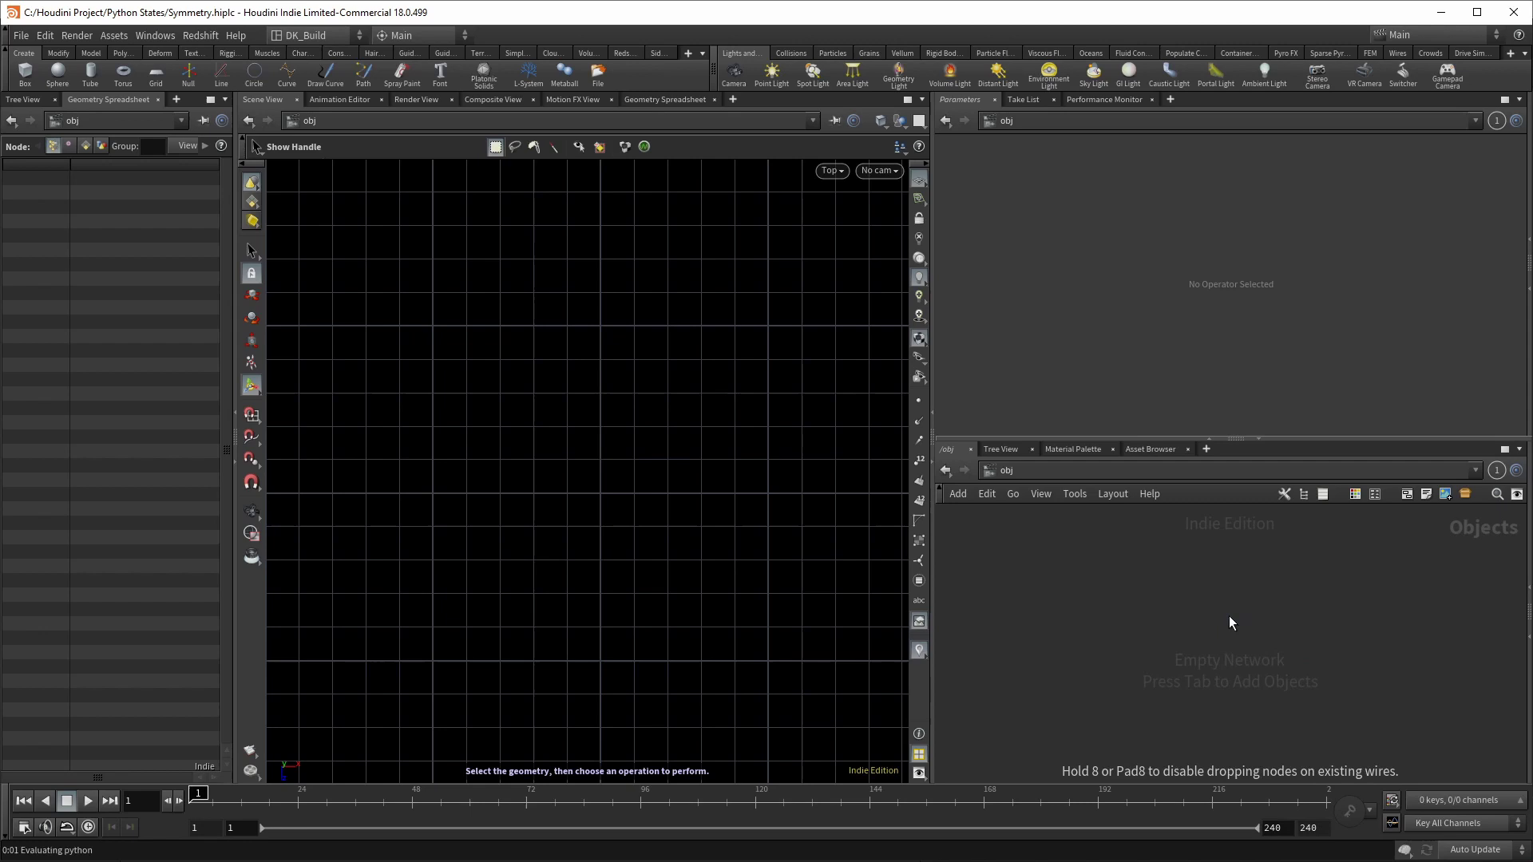
click(1228, 615)
double_click(1237, 612)
key(Tab)
text(draw)
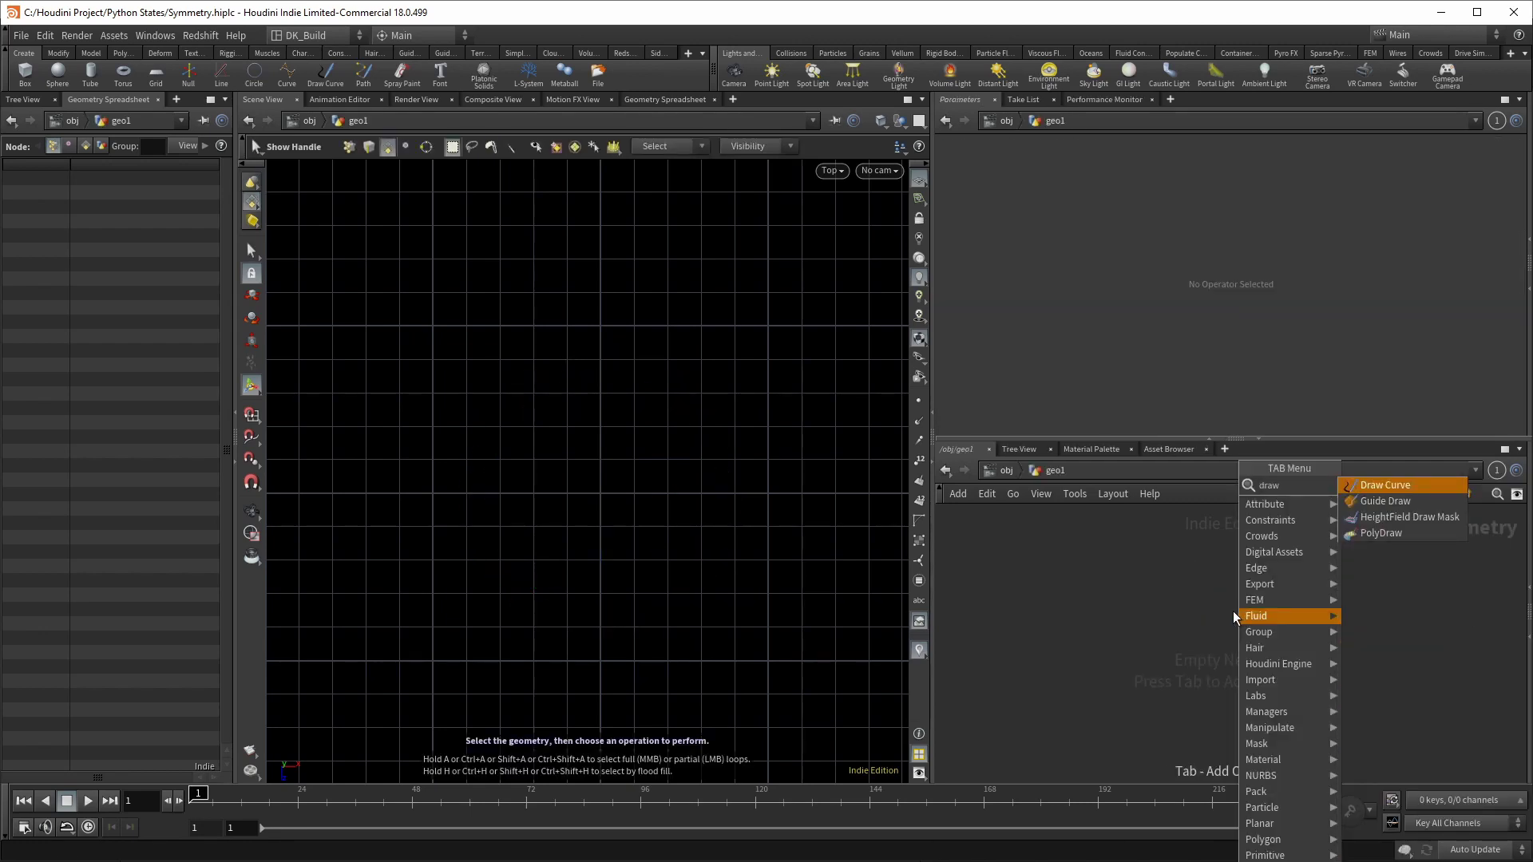
key(Return)
click(1233, 612)
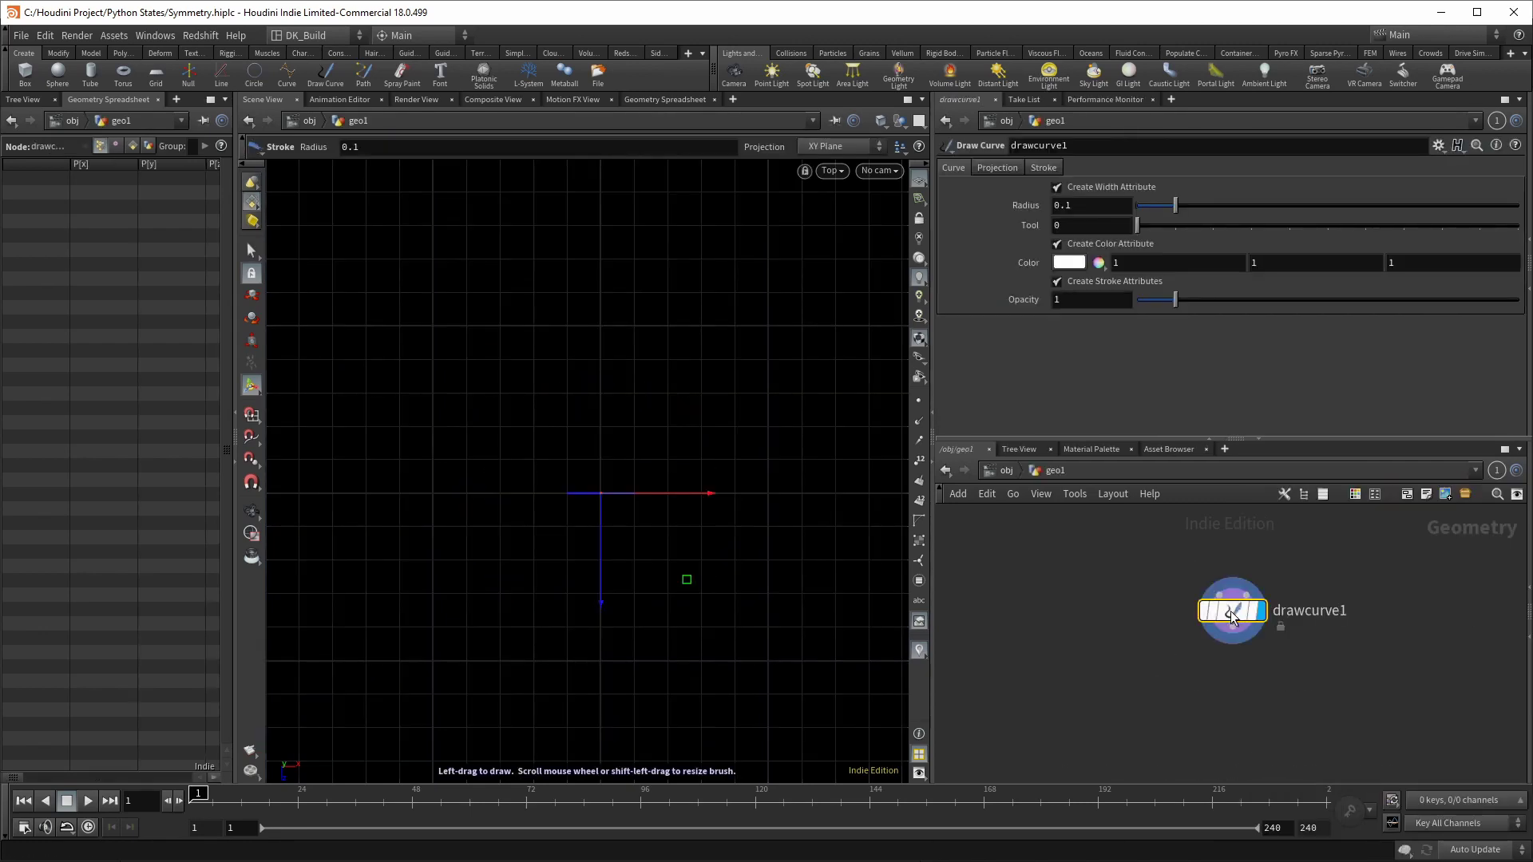
Step: Set drawcurve1's Projection to ZX Plane
click(980, 168)
click(1066, 227)
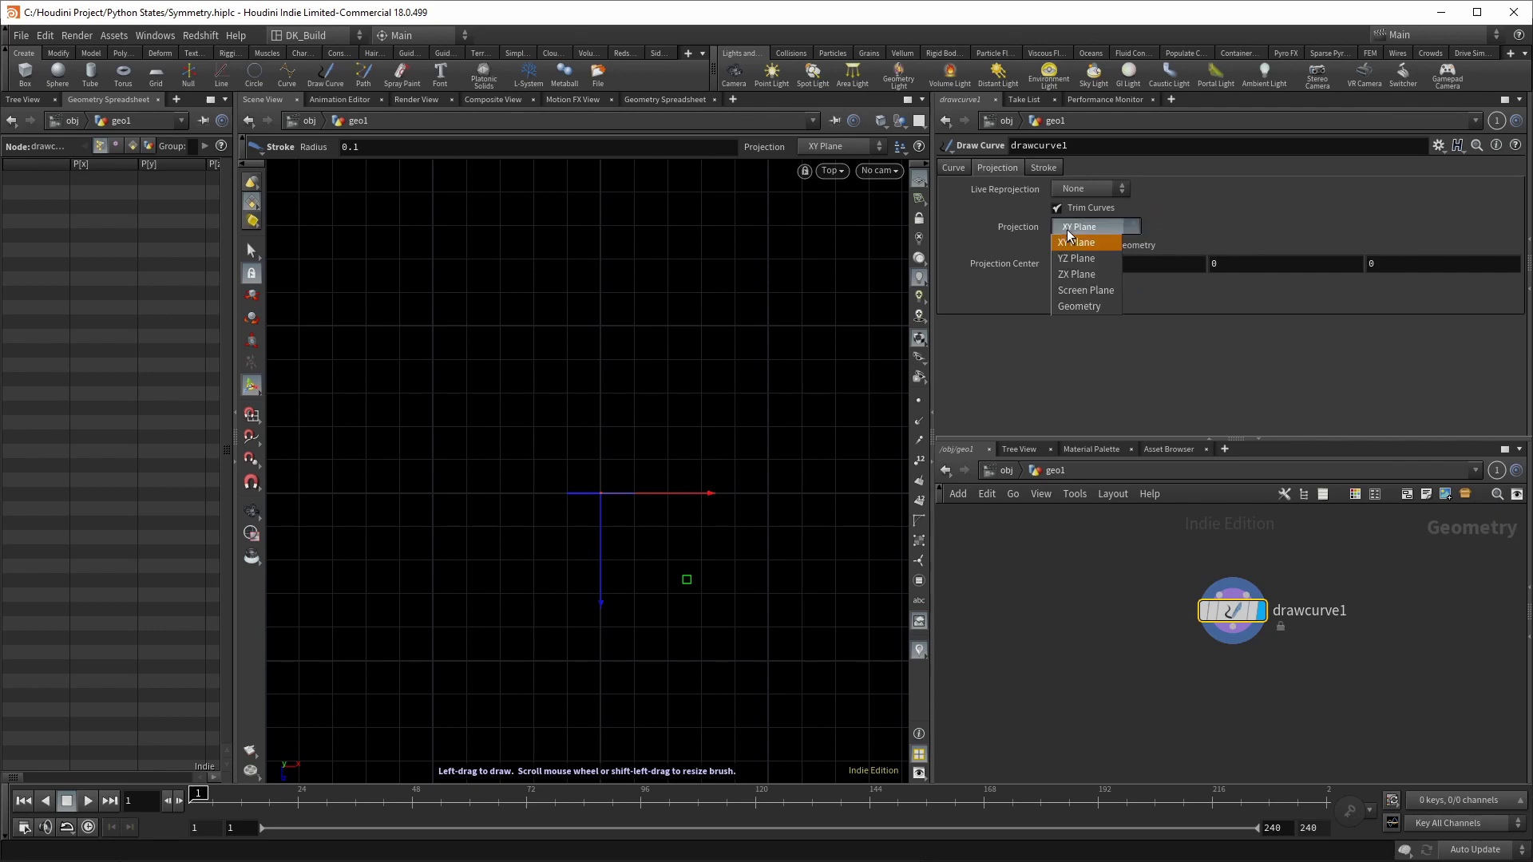
click(1079, 267)
key(Escape)
scroll(610, 506, up, 10)
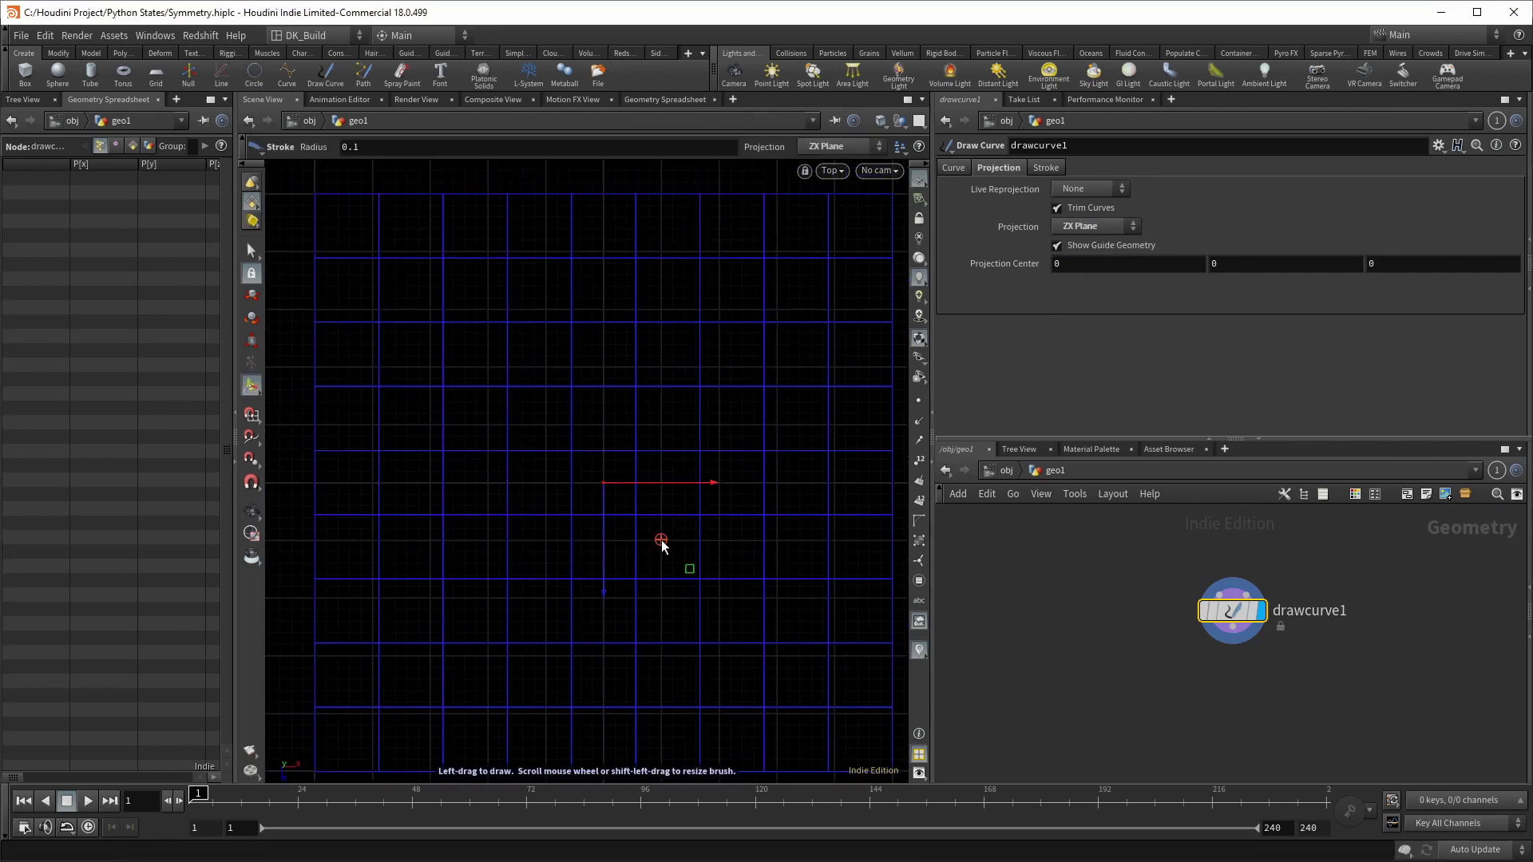
key(Return)
click(1045, 168)
mouse_move(622, 463)
mouse_down()
mouse_move(642, 431)
mouse_move(709, 455)
mouse_move(779, 409)
mouse_move(818, 341)
mouse_move(772, 277)
mouse_up()
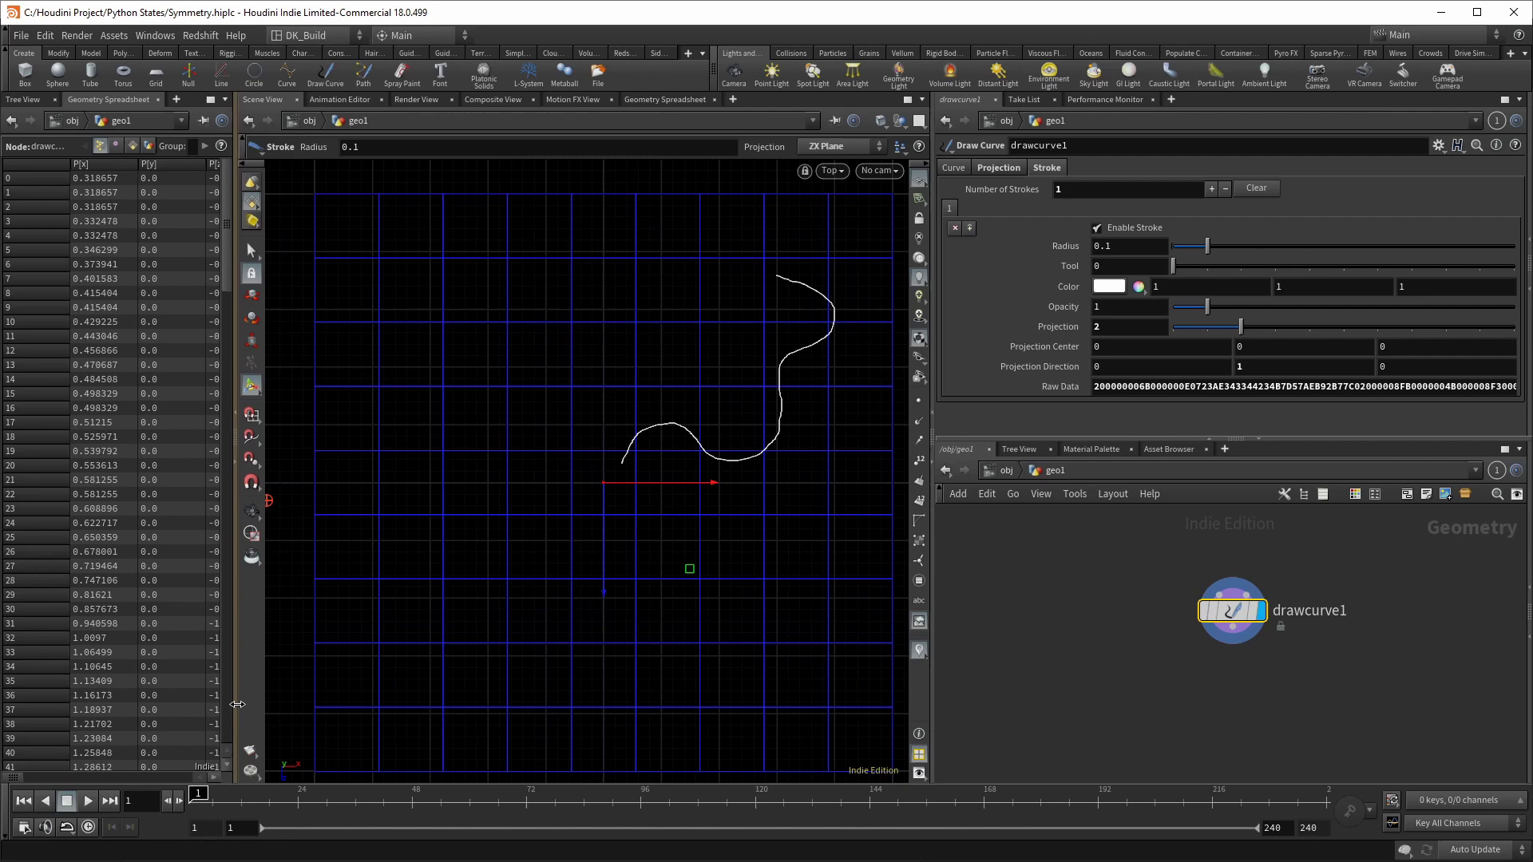
drag(237, 709, 384, 710)
click(84, 777)
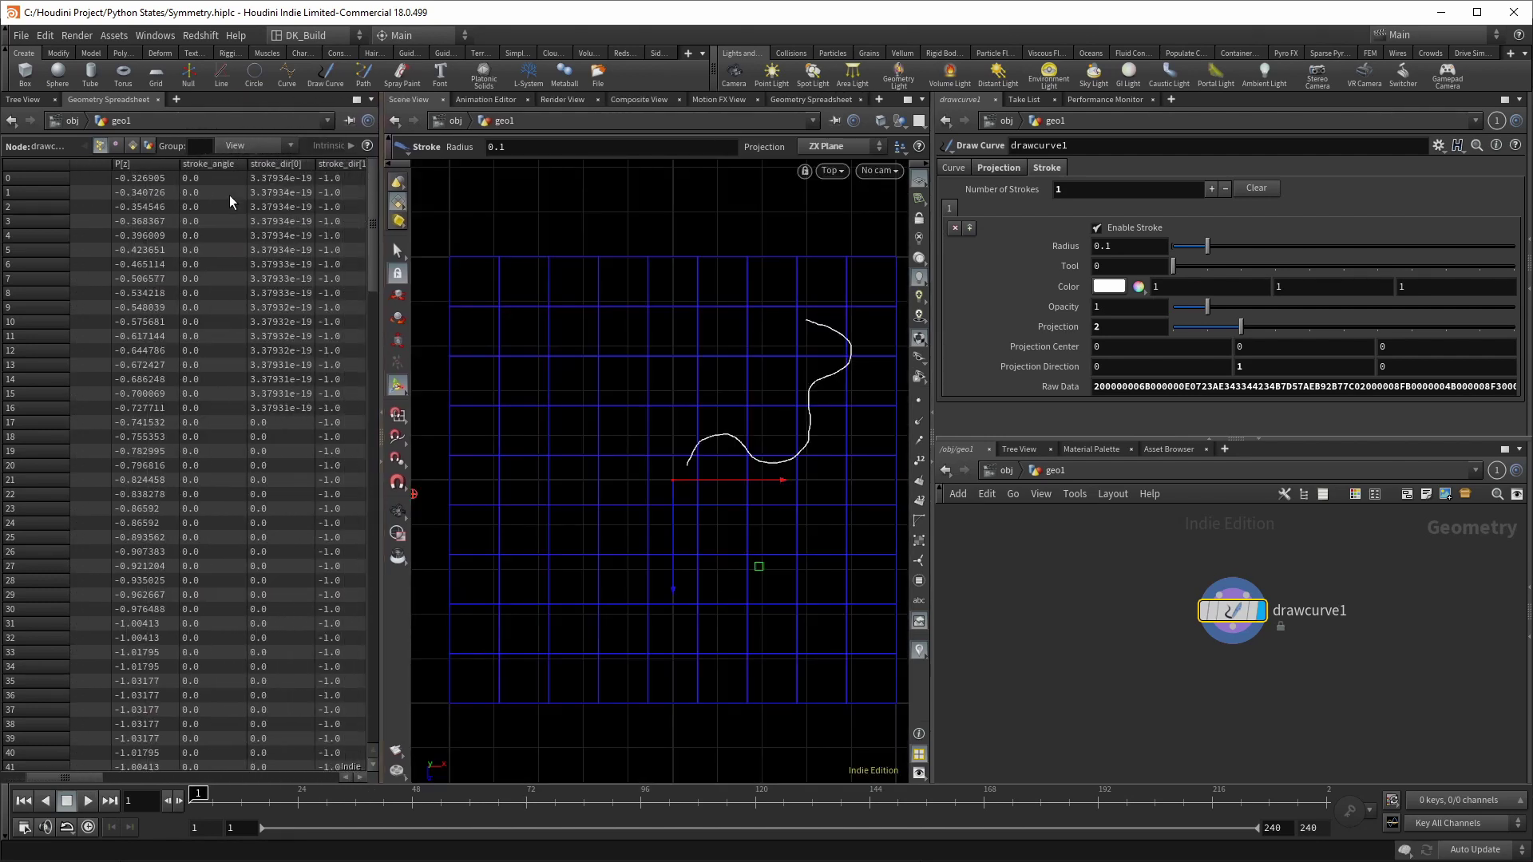
drag(84, 779, 235, 780)
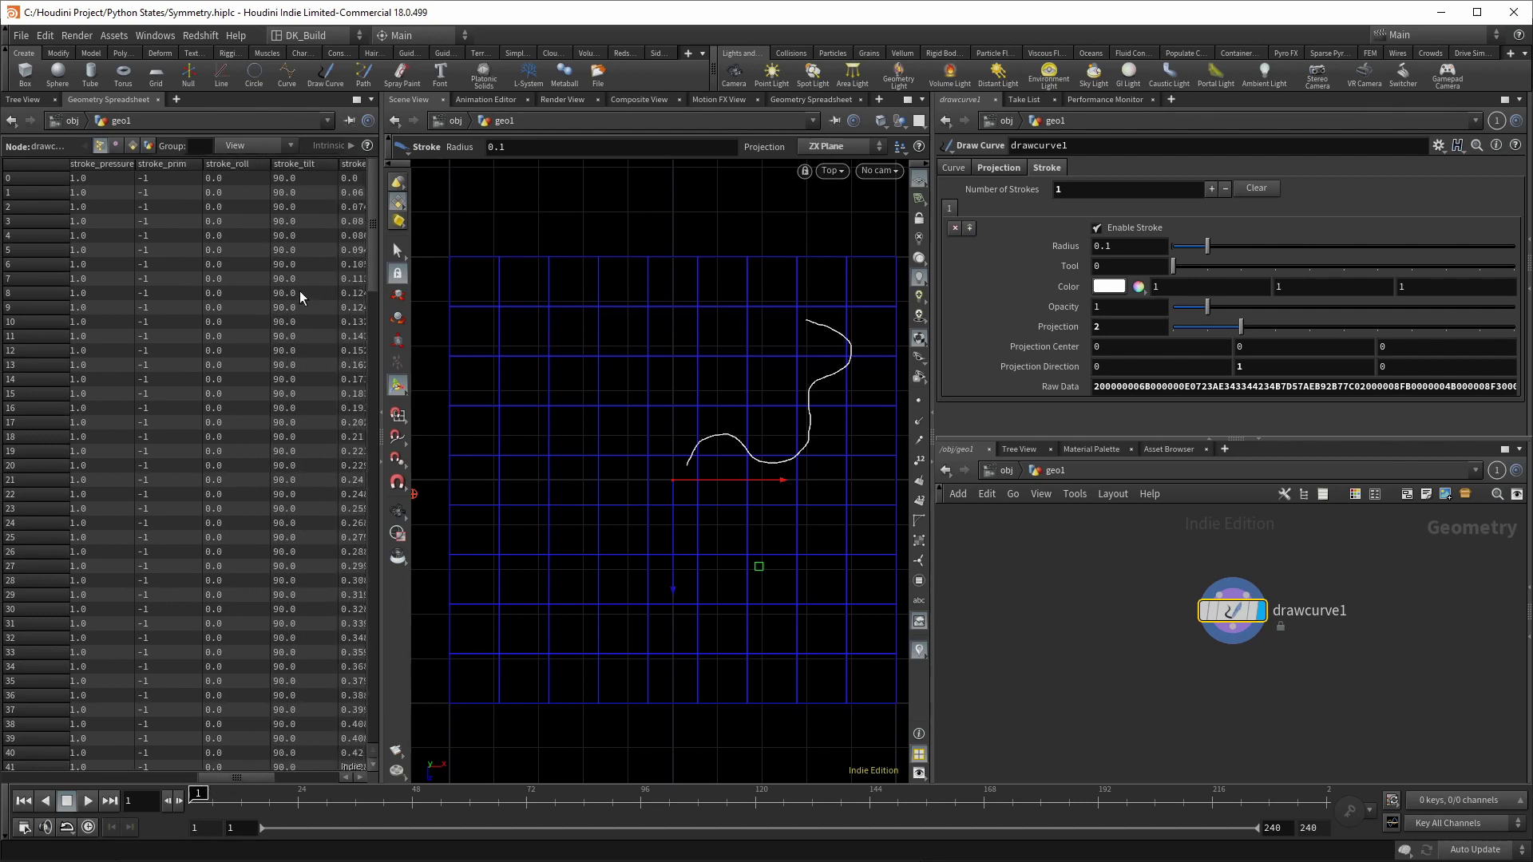
scroll(291, 367, left, 5)
click(1255, 190)
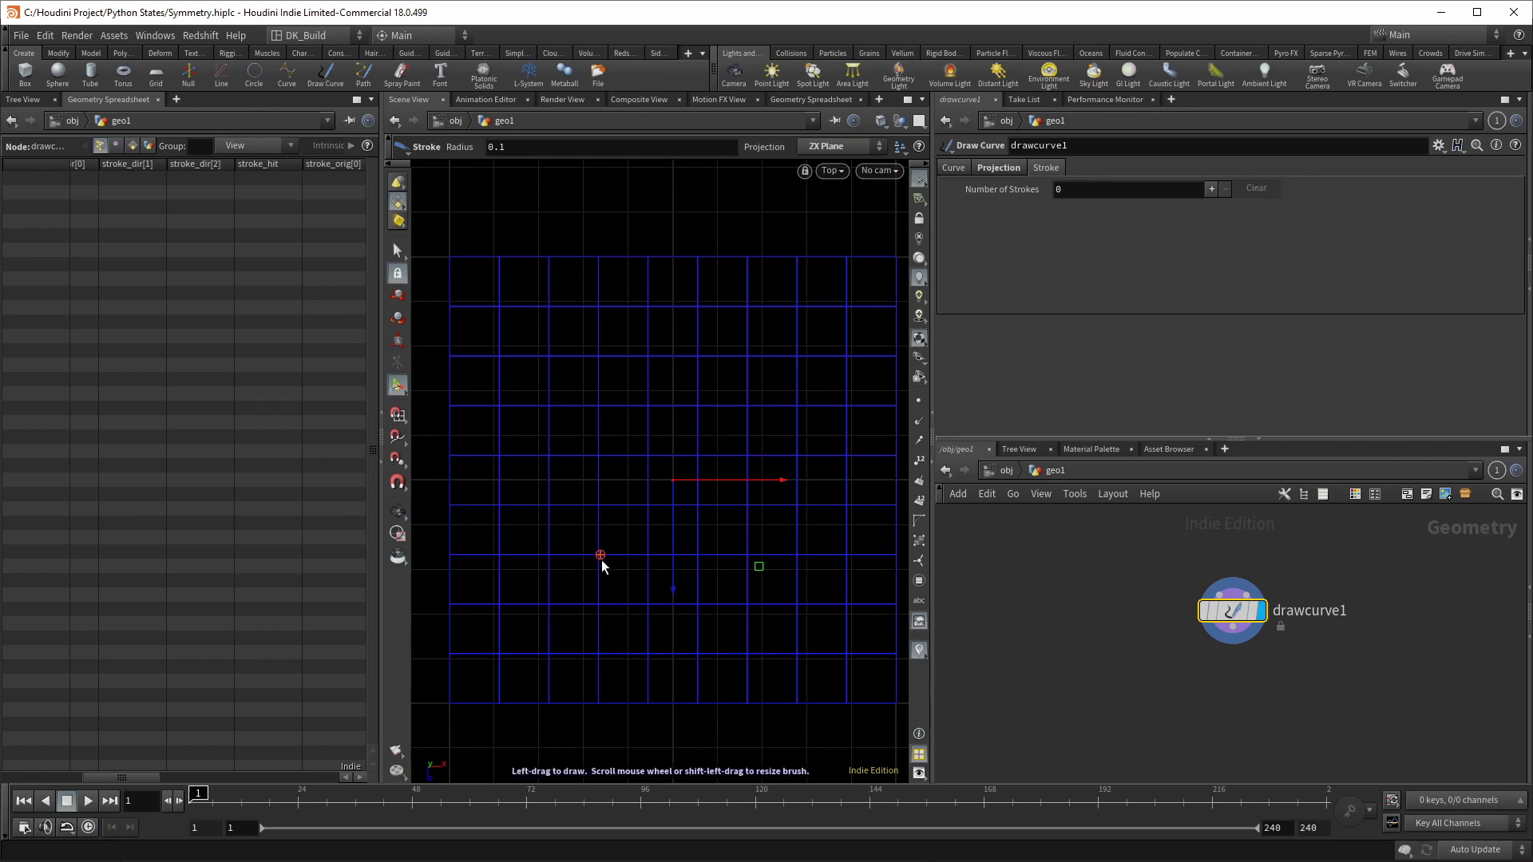
mouse_move(587, 568)
mouse_down()
mouse_move(608, 448)
mouse_move(801, 376)
mouse_move(836, 510)
mouse_move(792, 579)
mouse_up()
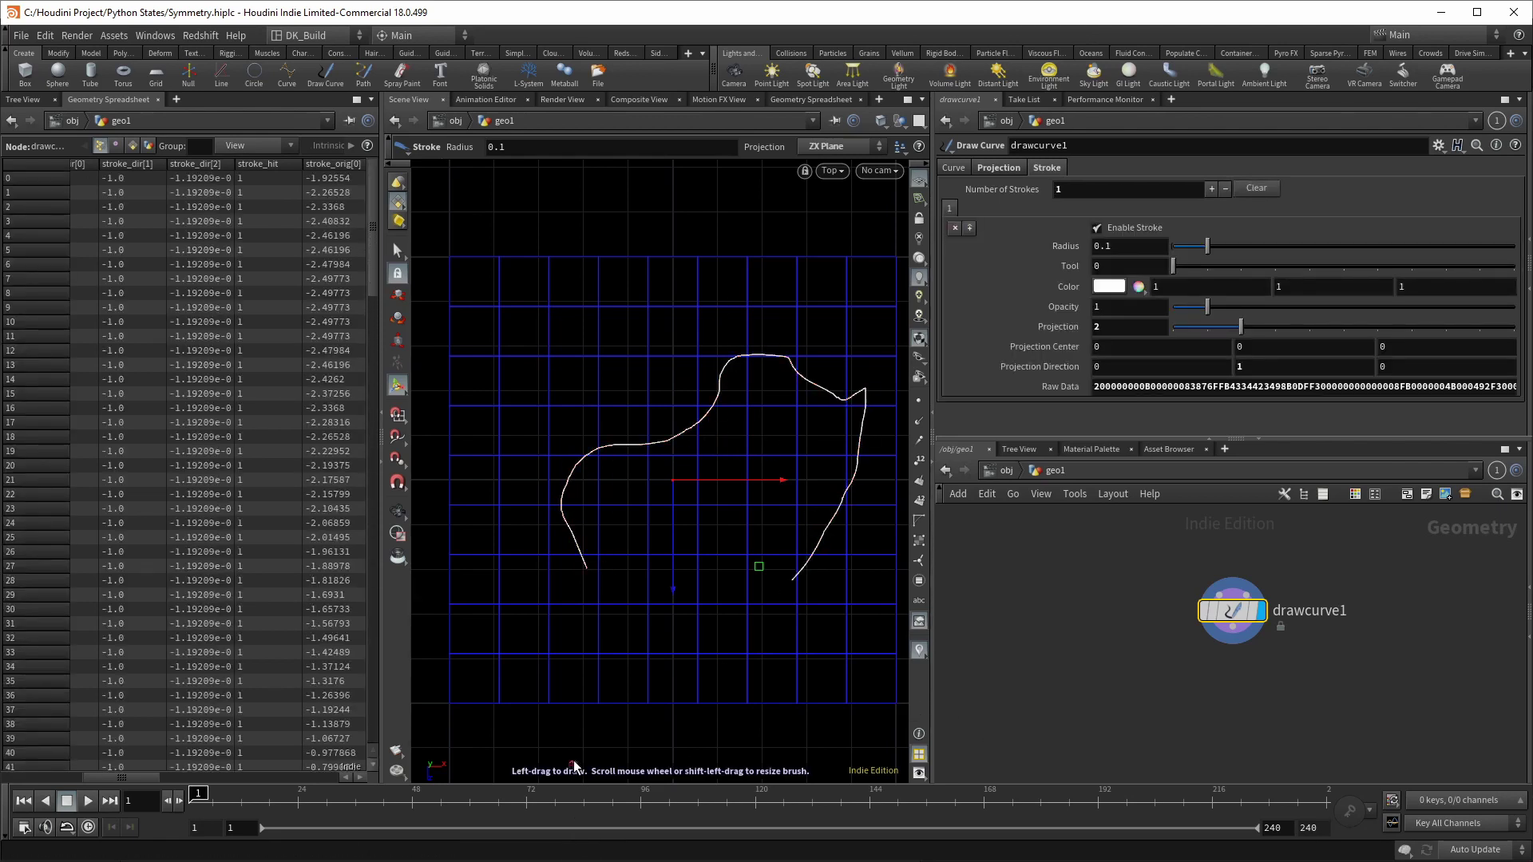
drag(147, 777, 225, 776)
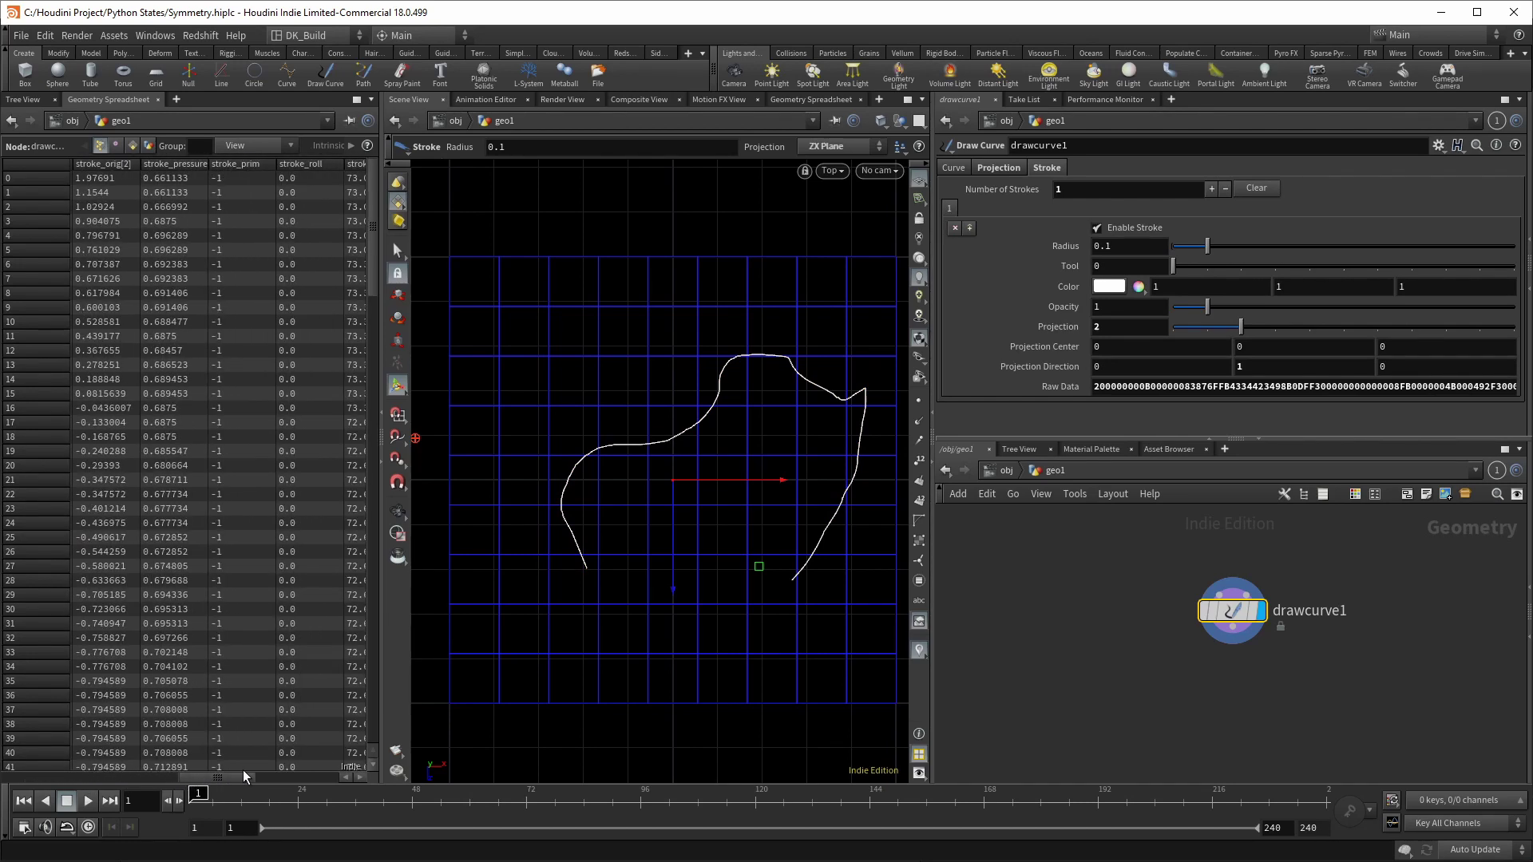
click(361, 778)
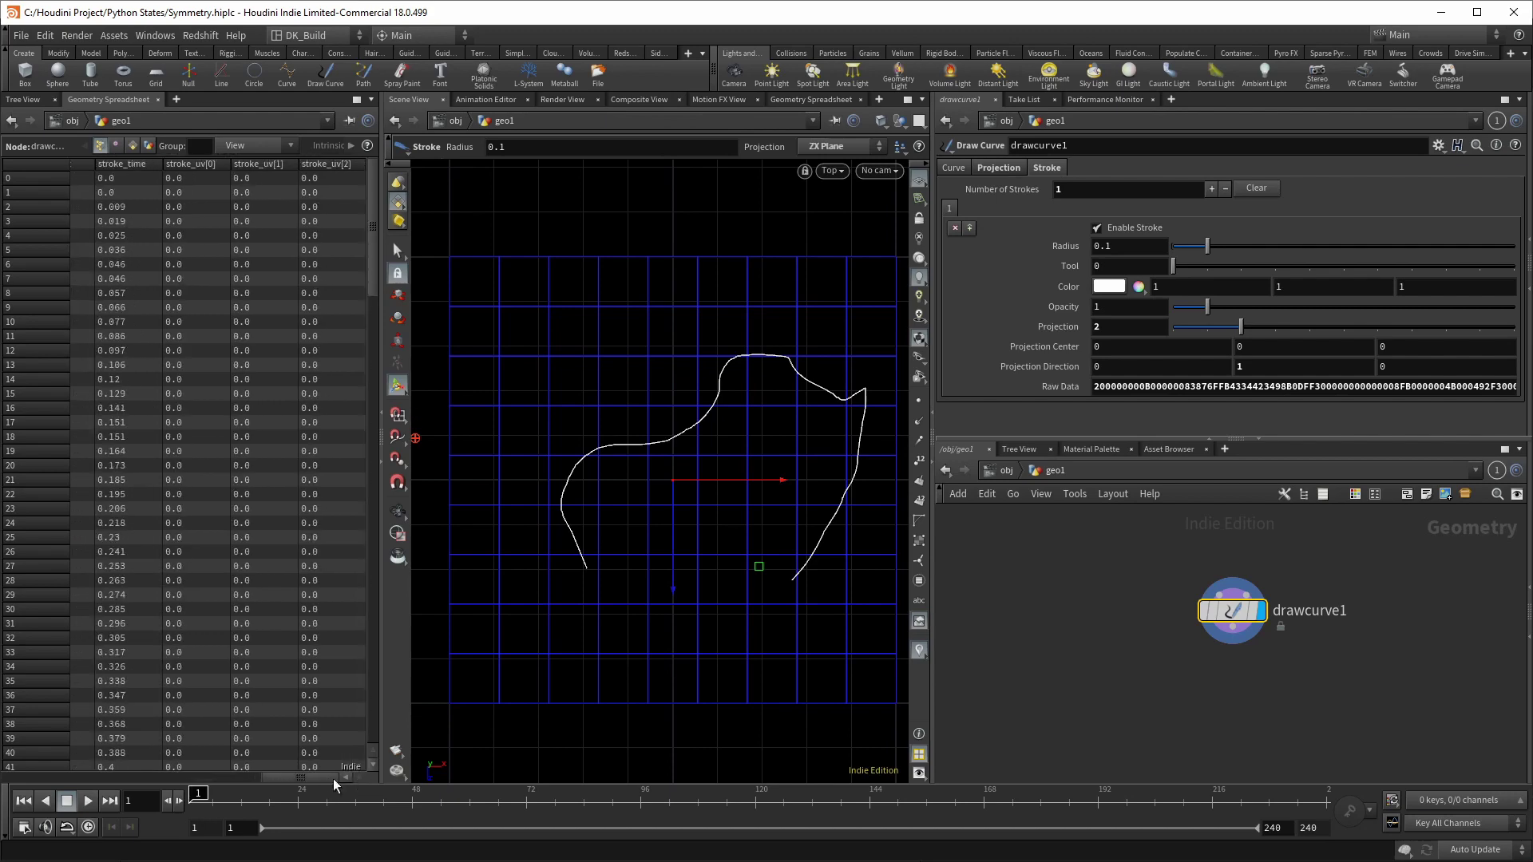
drag(273, 773, 247, 773)
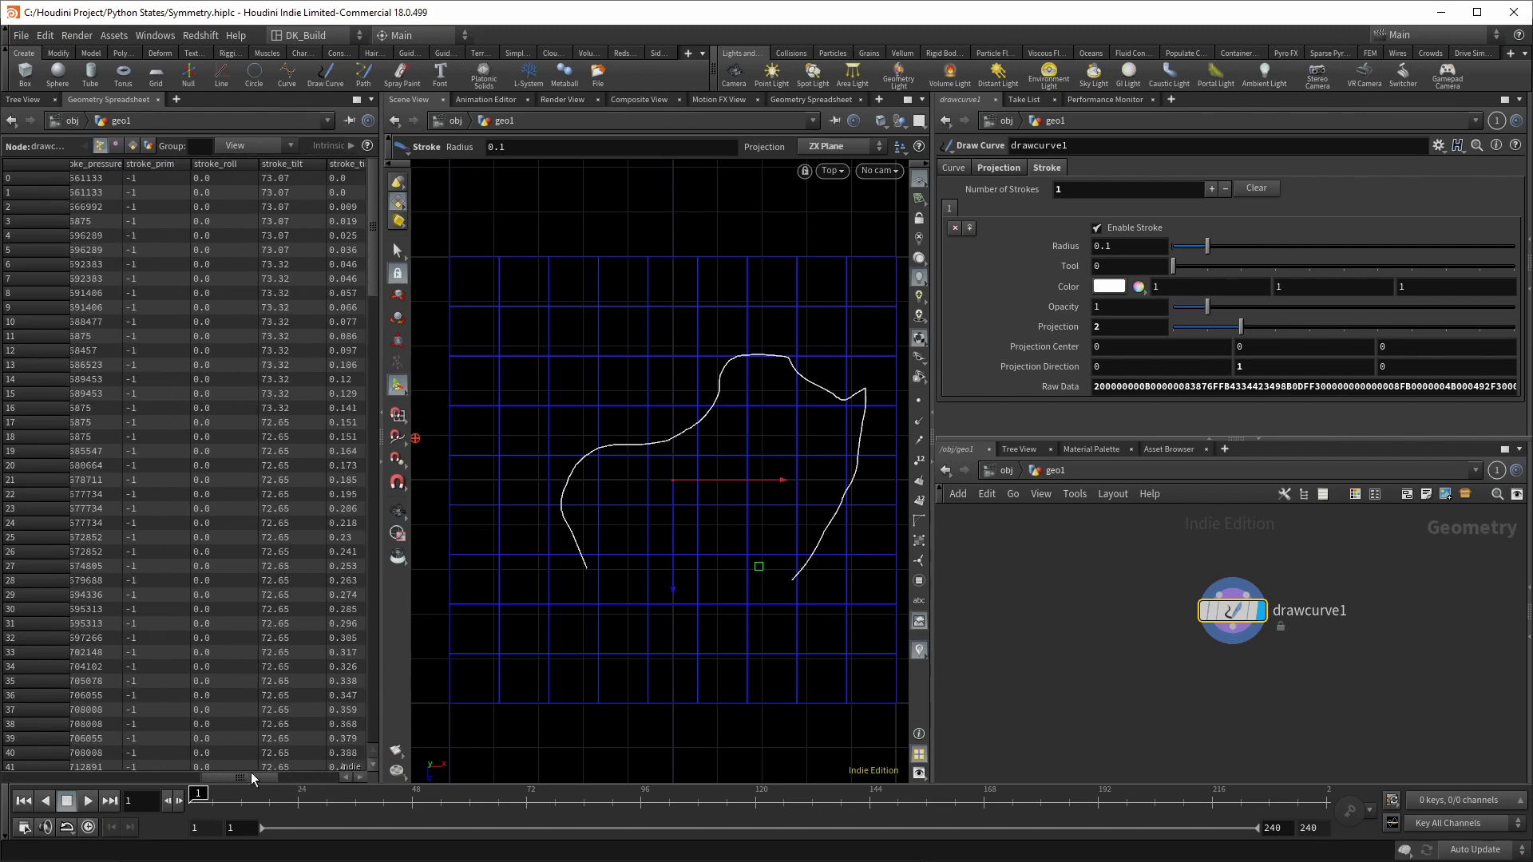
drag(381, 673, 234, 673)
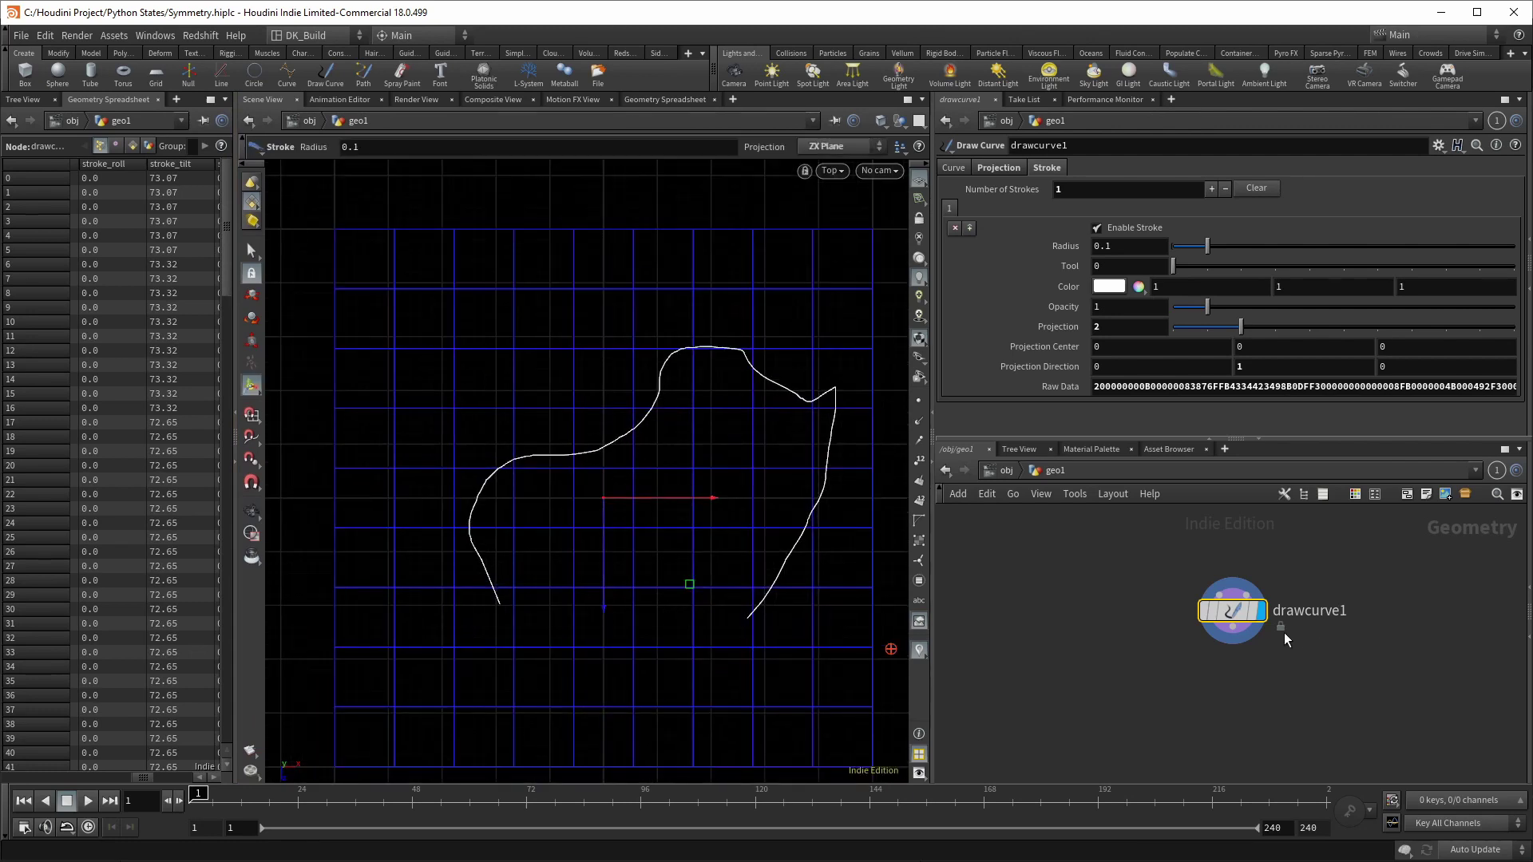
click(1260, 189)
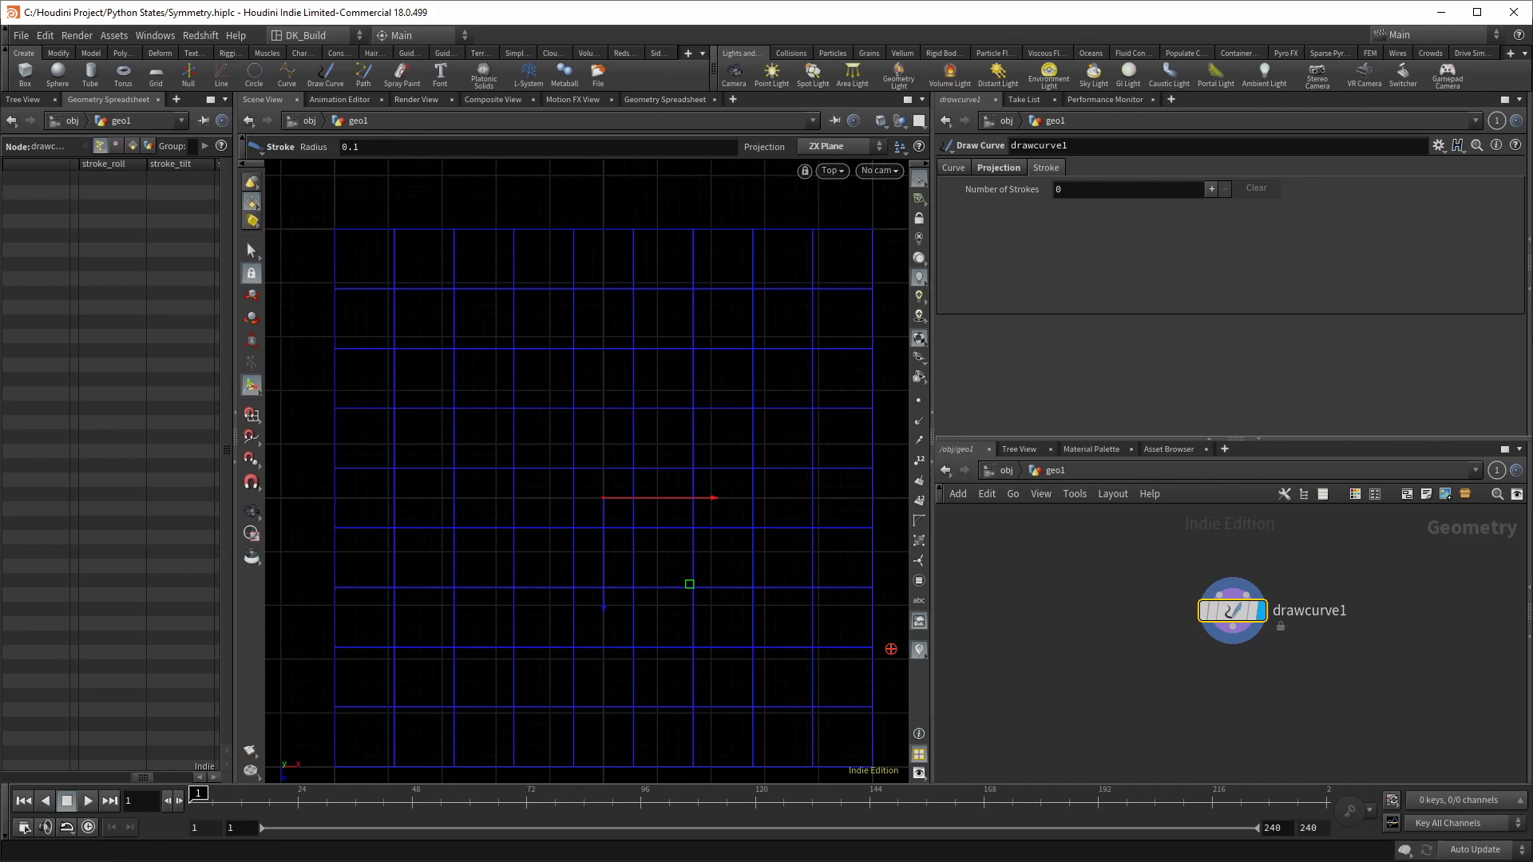
Step: Draw a wavy freehand curve in the viewport
mouse_move(395, 549)
mouse_down()
mouse_move(404, 513)
mouse_move(521, 563)
mouse_move(711, 577)
mouse_move(825, 454)
mouse_up()
key(Escape)
scroll(447, 519, up, 10)
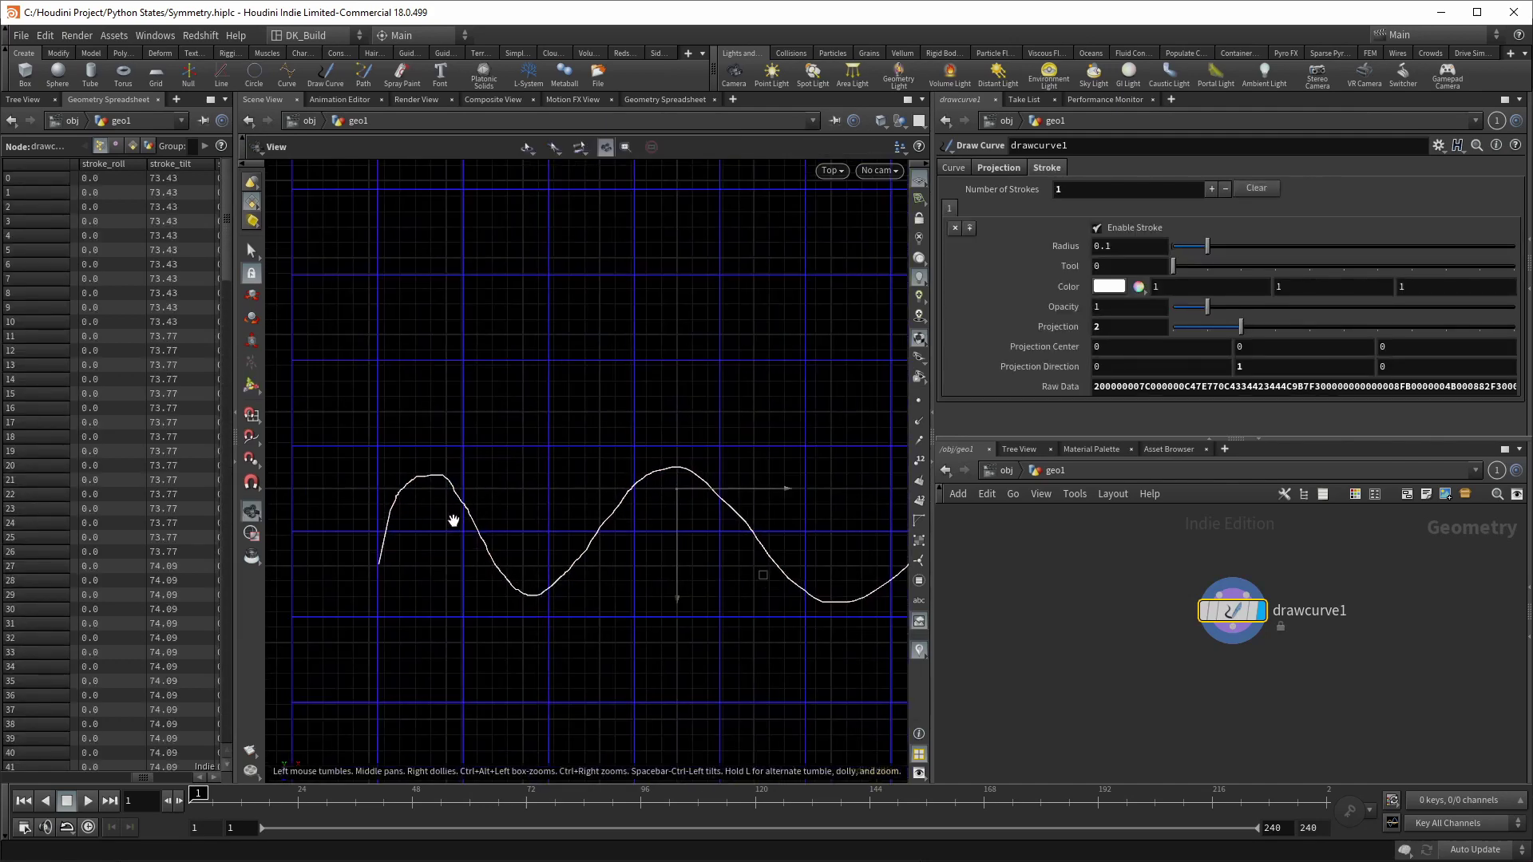
key(Return)
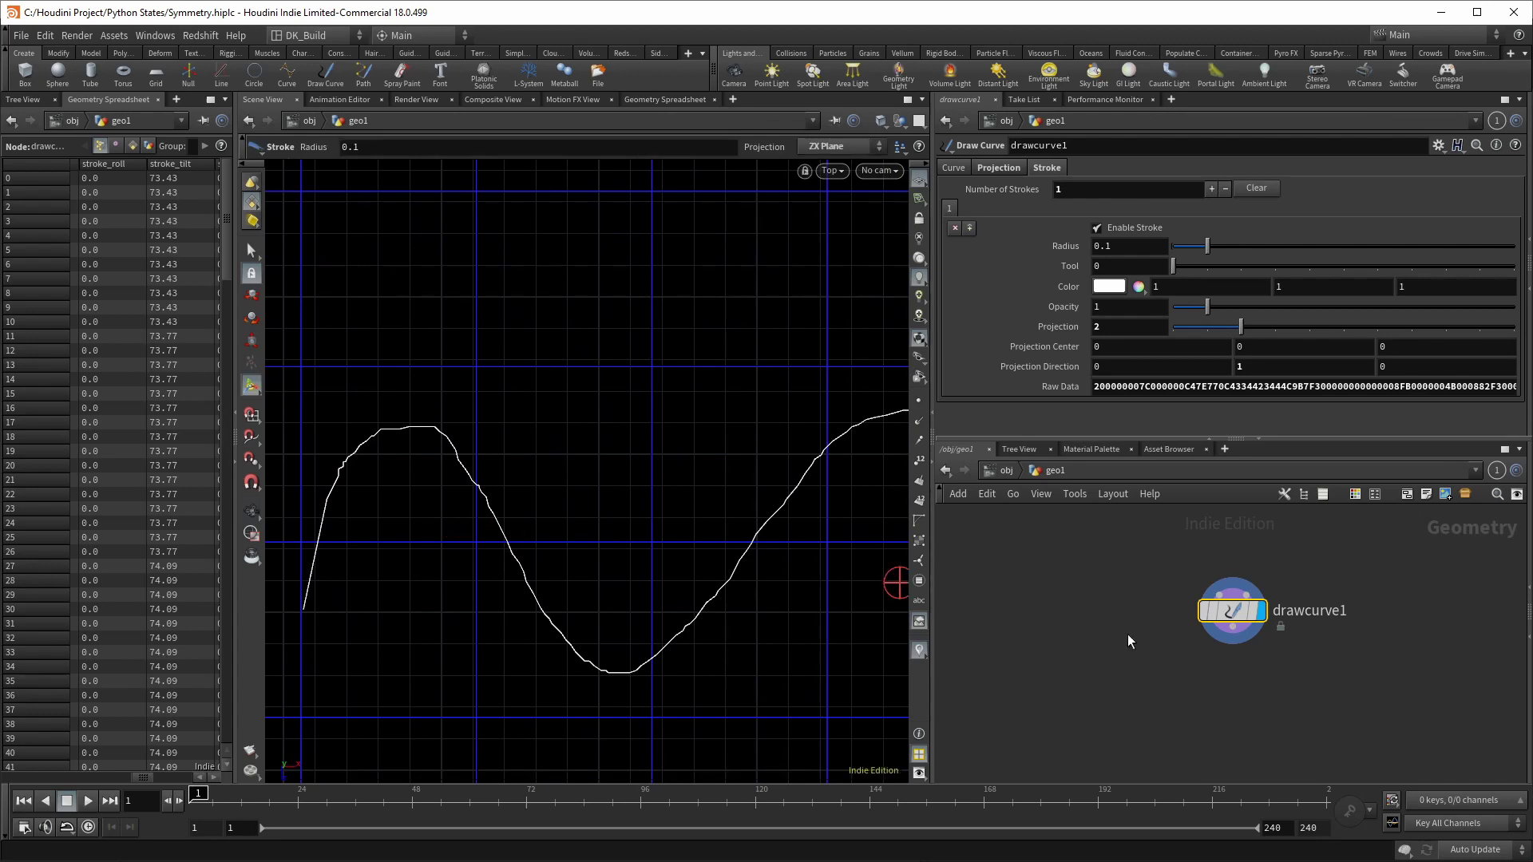
Step: Append a refine1 node after drawcurve1 and display its result
click(1232, 641)
key(Tab)
text(refine)
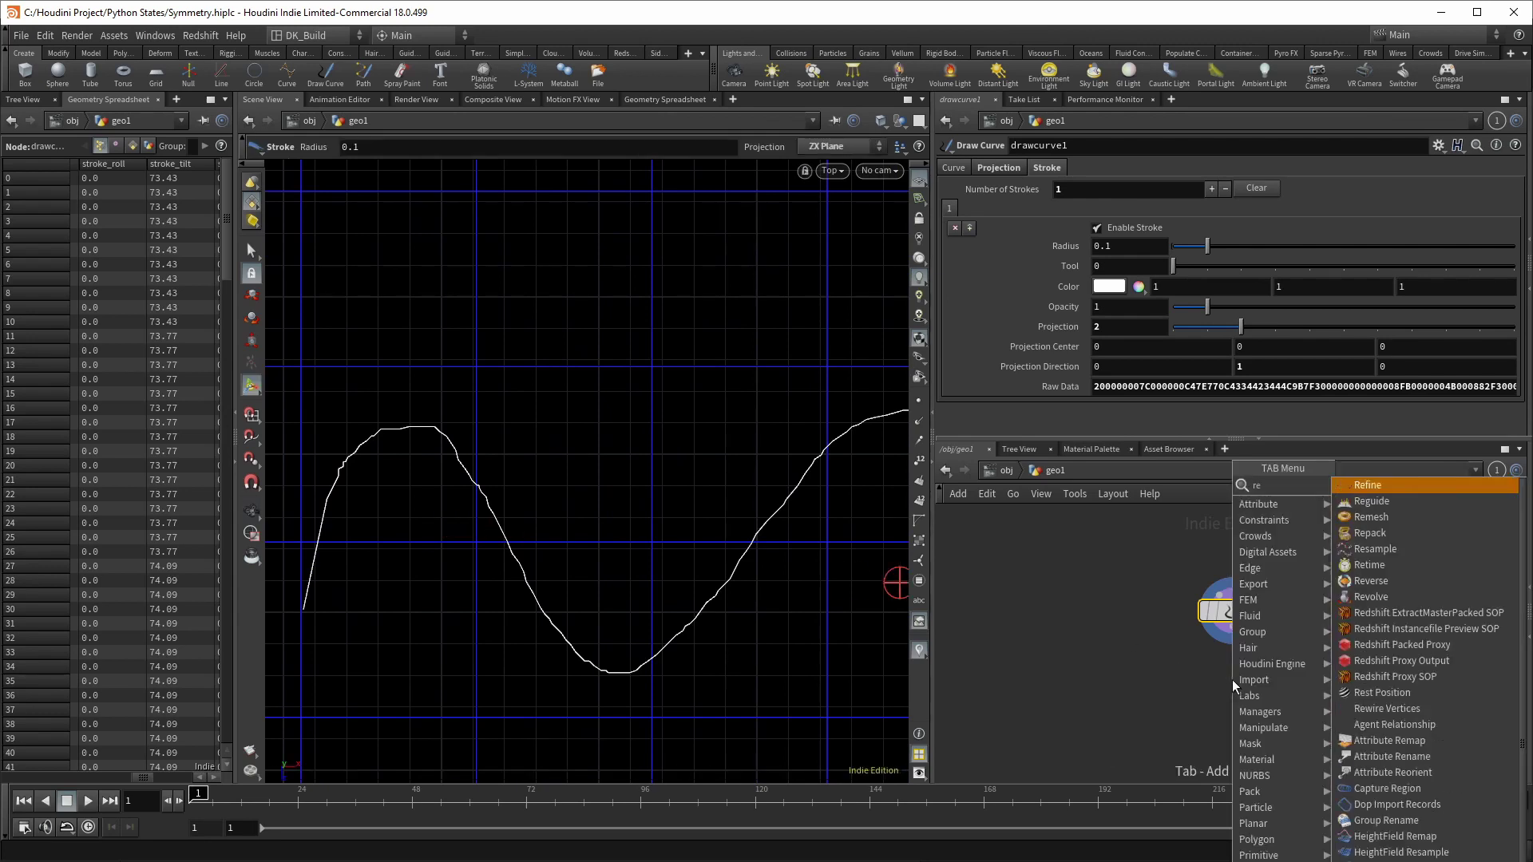
key(Return)
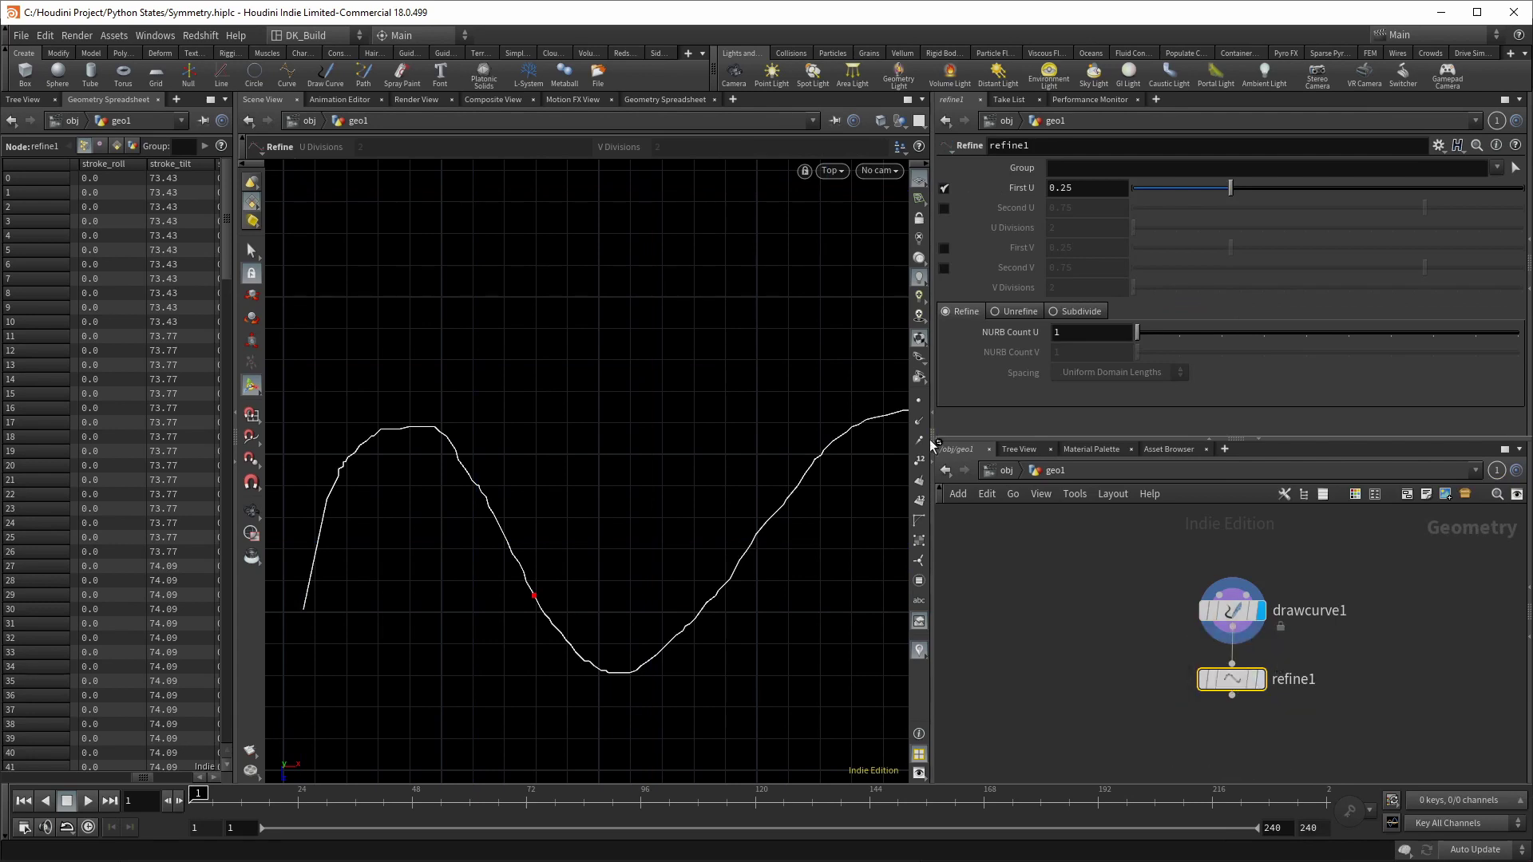
key(r)
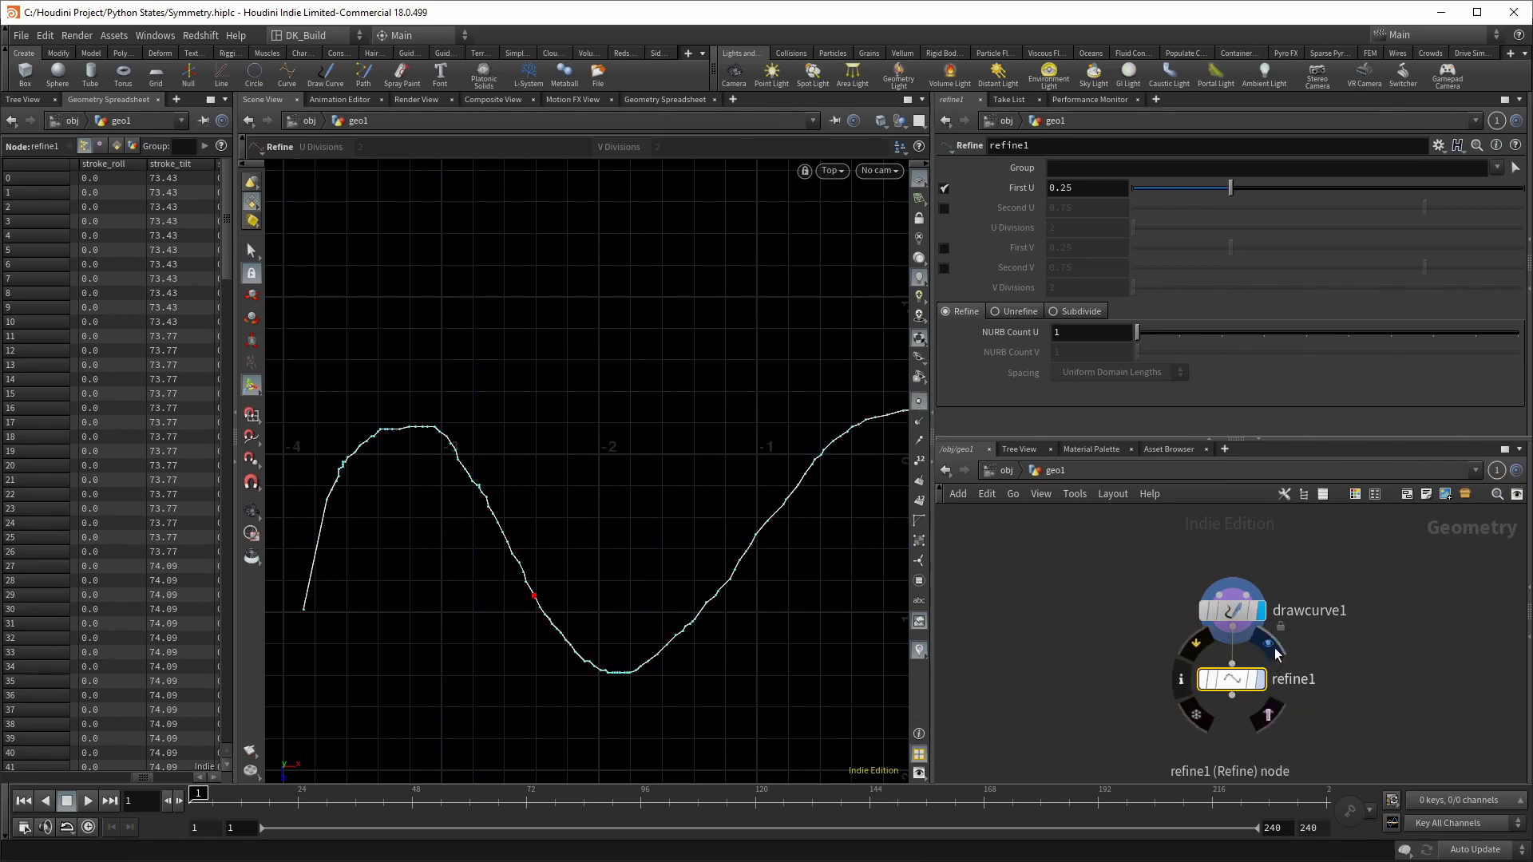
Step: Set refine1 to Unrefine over U 0–1 with Tolerance U 0.01
text(0)
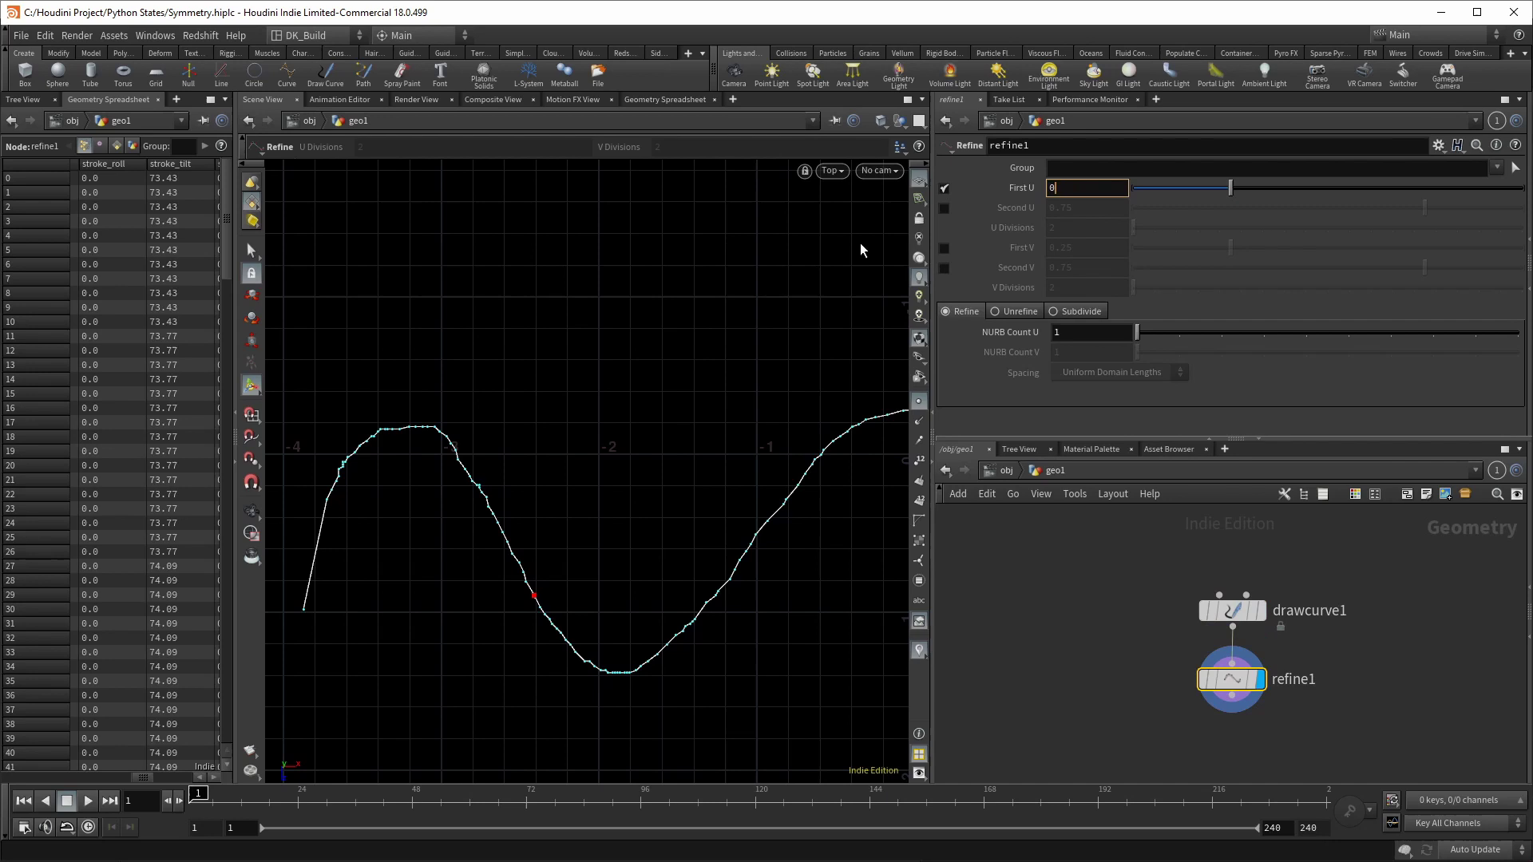
click(943, 208)
click(1070, 208)
text(1)
key(Return)
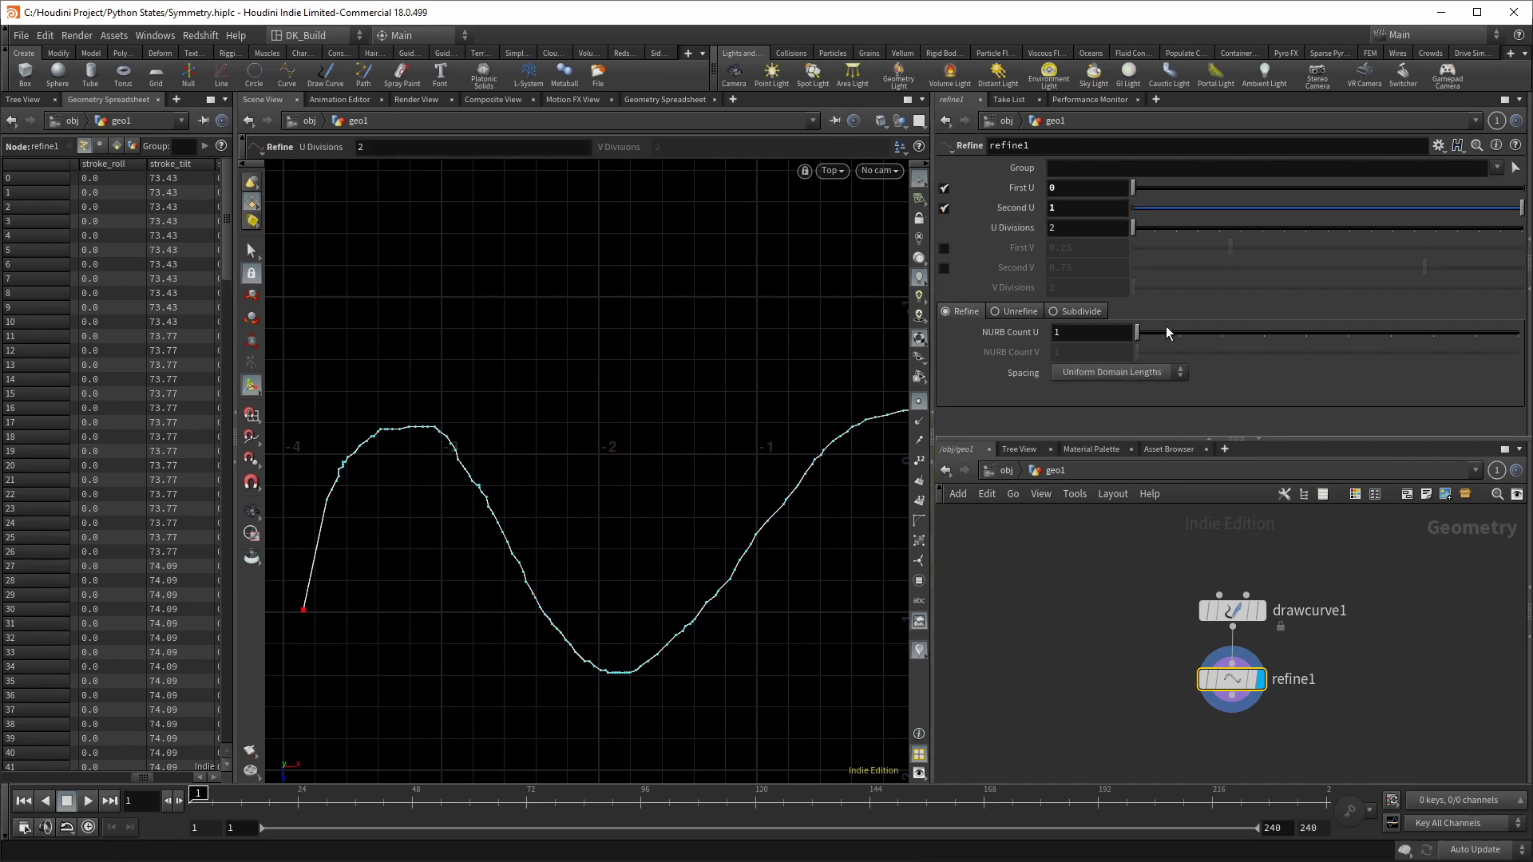
click(1019, 312)
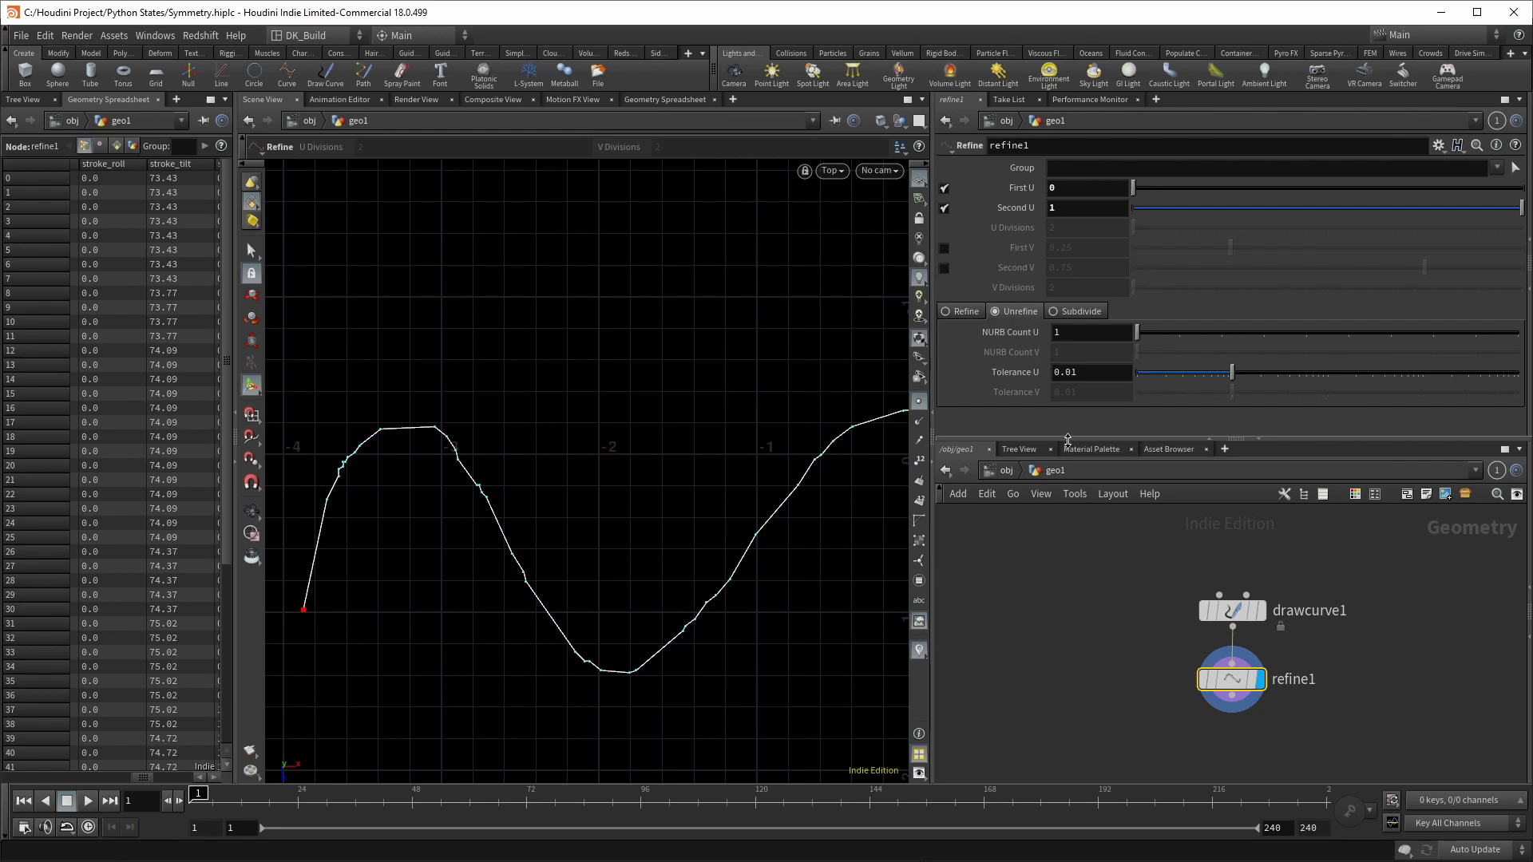
click(1235, 699)
Step: Add resample1 treating polygons as Subdivision Curves, and nudge refine1's Tolerance U to about 0.0098
click(1235, 739)
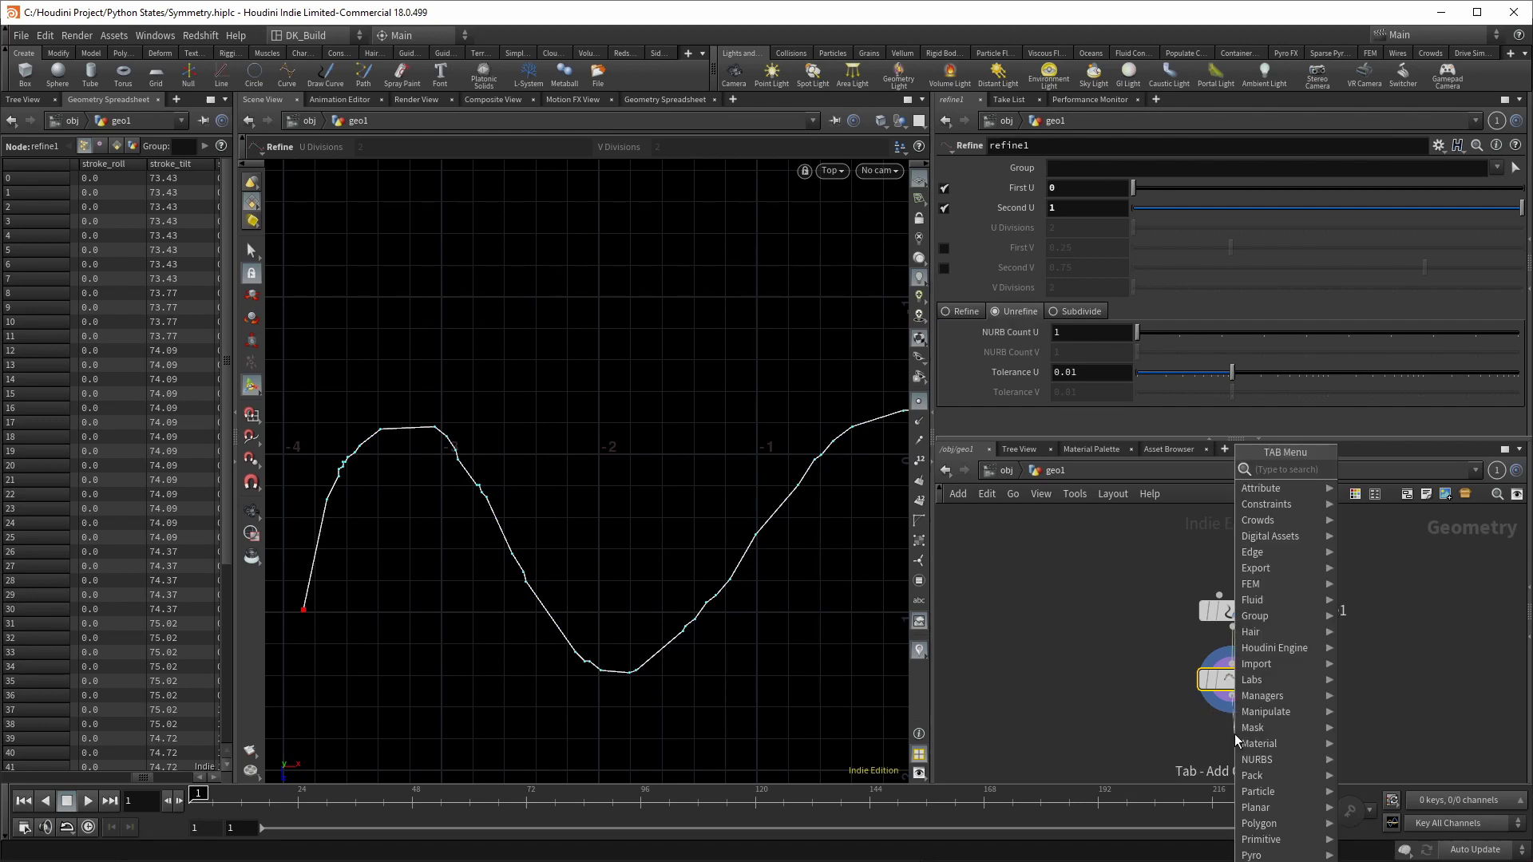
text(resample)
key(Return)
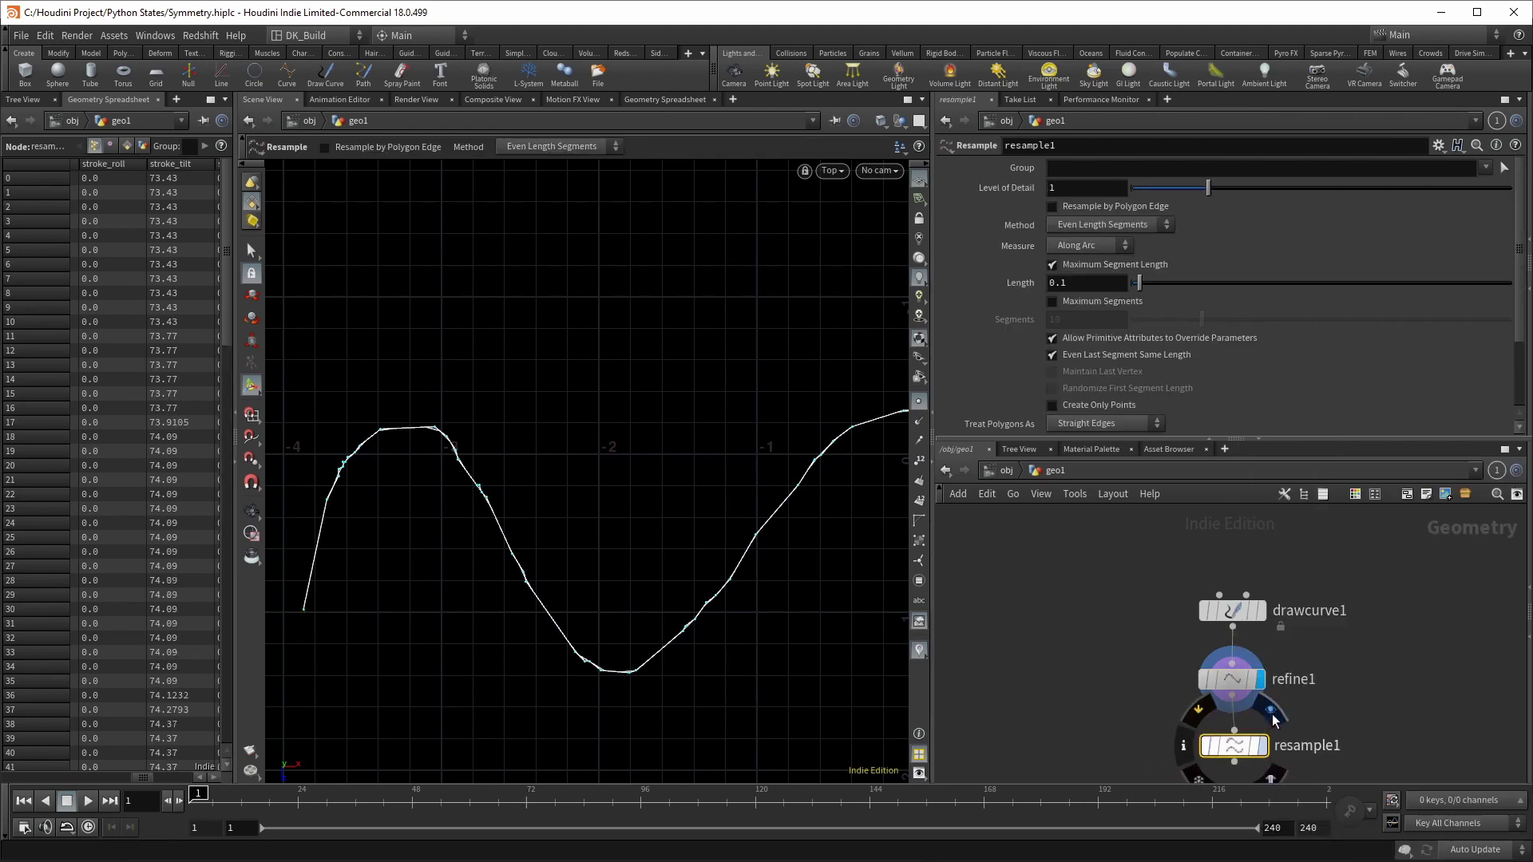
click(1086, 420)
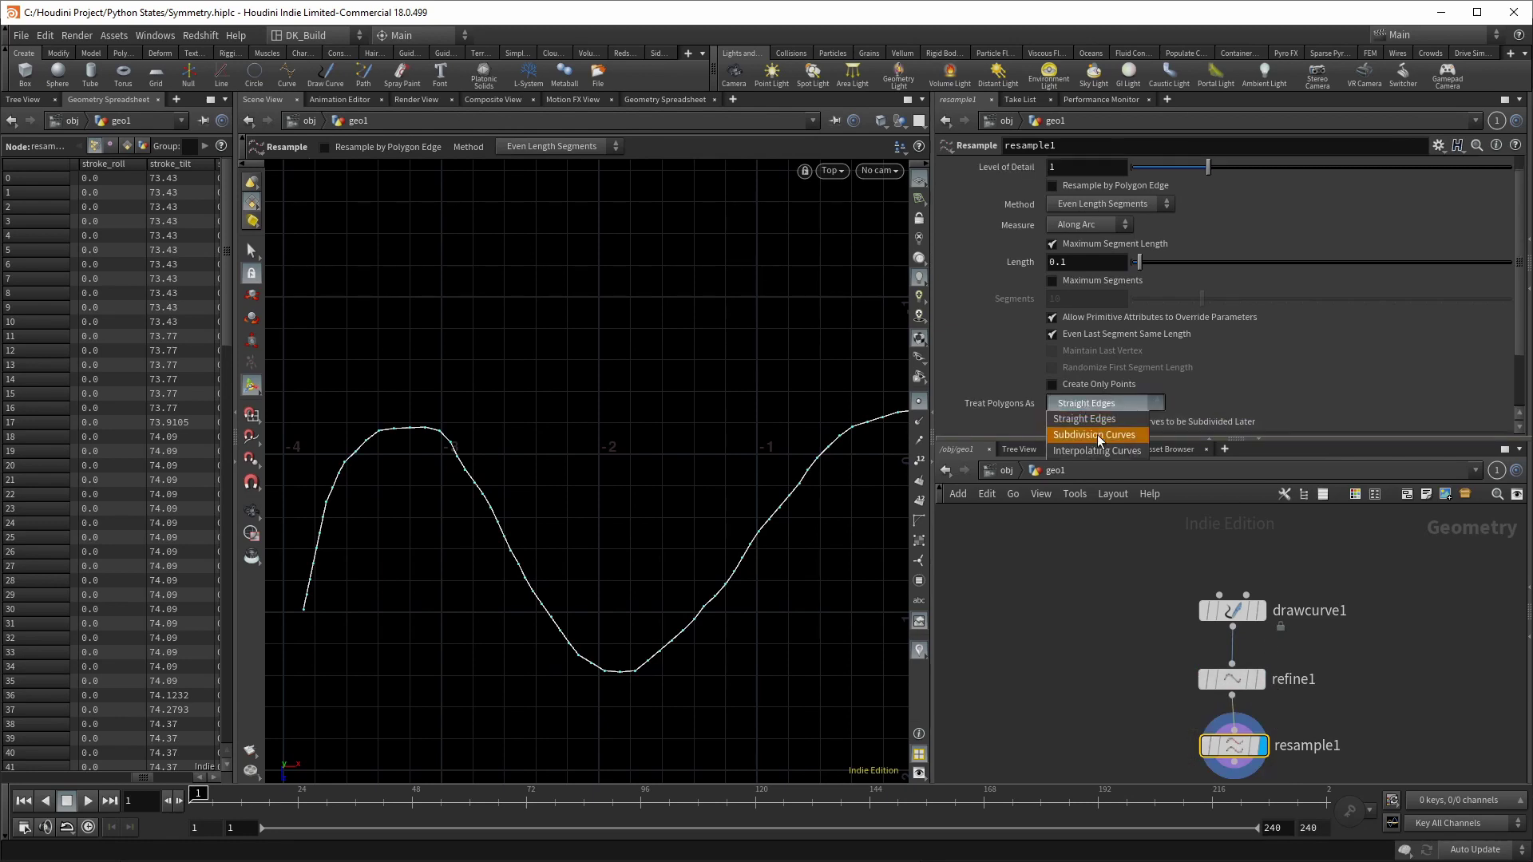
click(1097, 436)
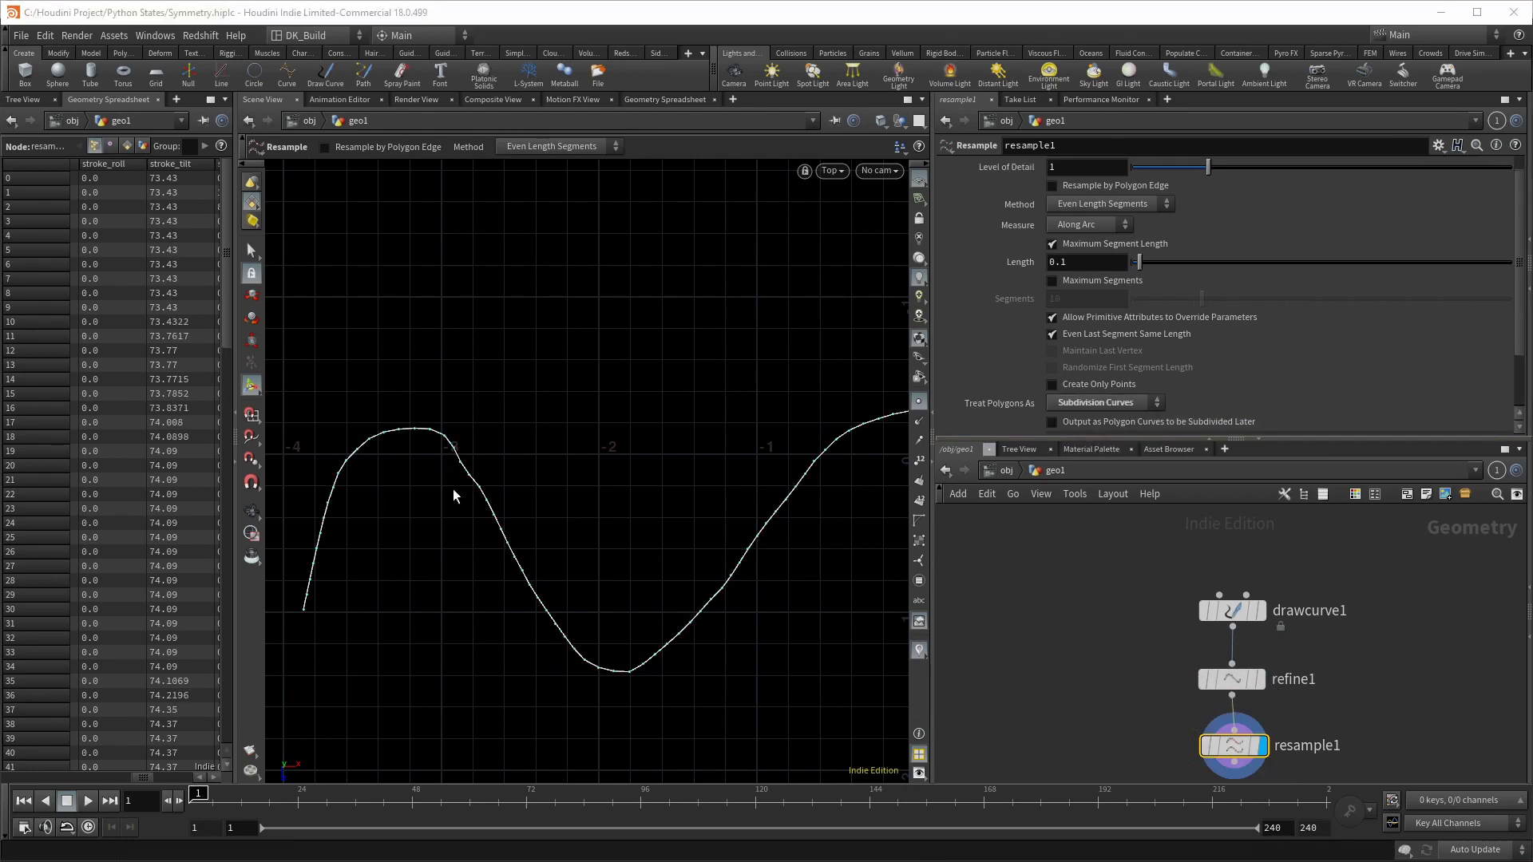
click(1232, 678)
mouse_move(1229, 372)
mouse_down()
mouse_move(1273, 372)
mouse_move(1134, 381)
mouse_move(1218, 379)
mouse_up()
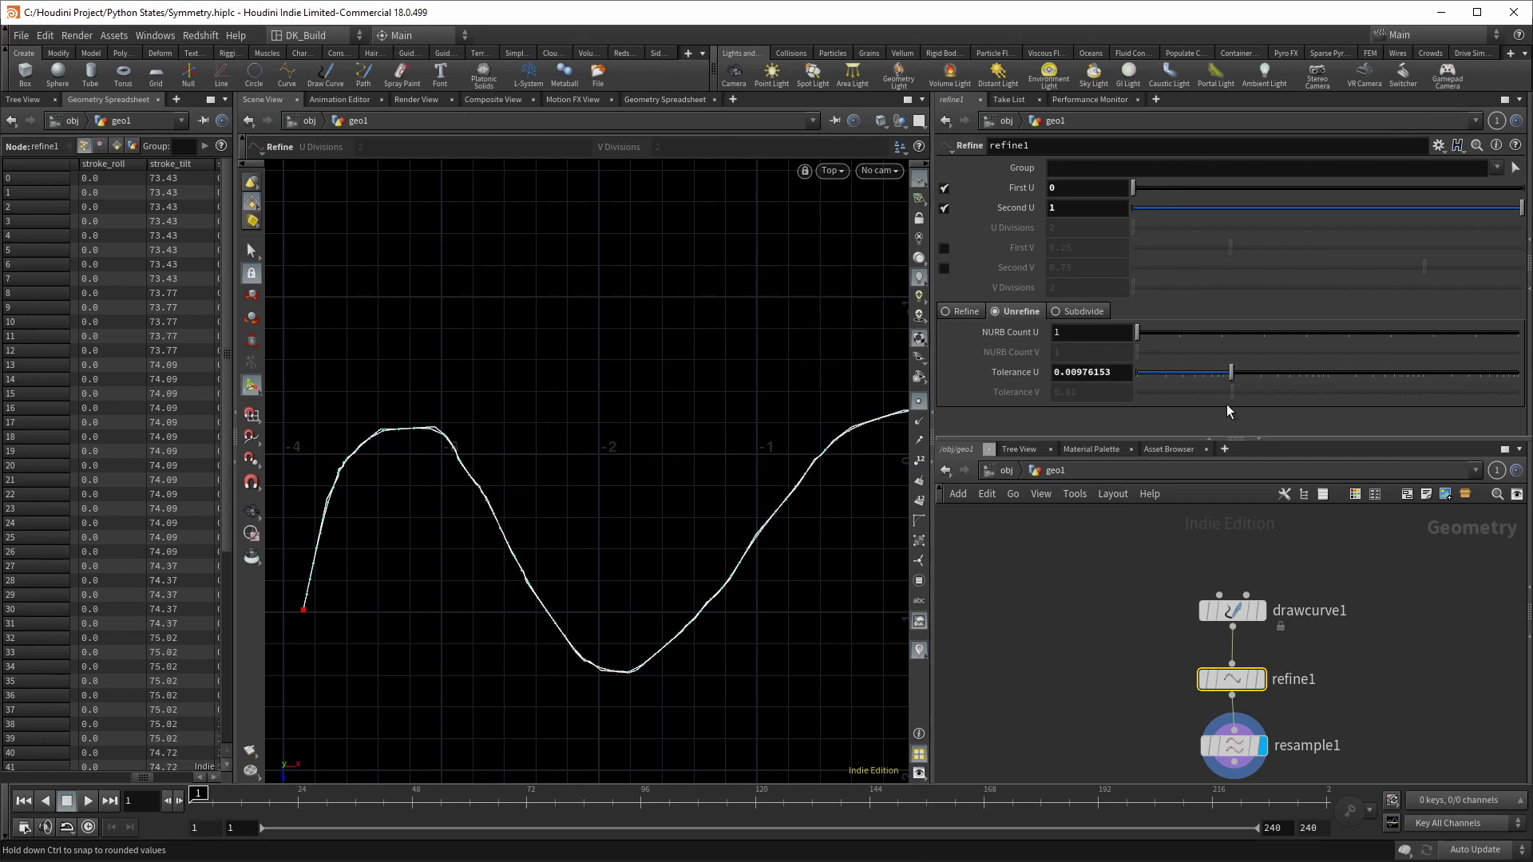
Step: Check resample1's settings and raise refine1's Tolerance U to about 0.017
click(1250, 723)
scroll(1138, 401, down, 2)
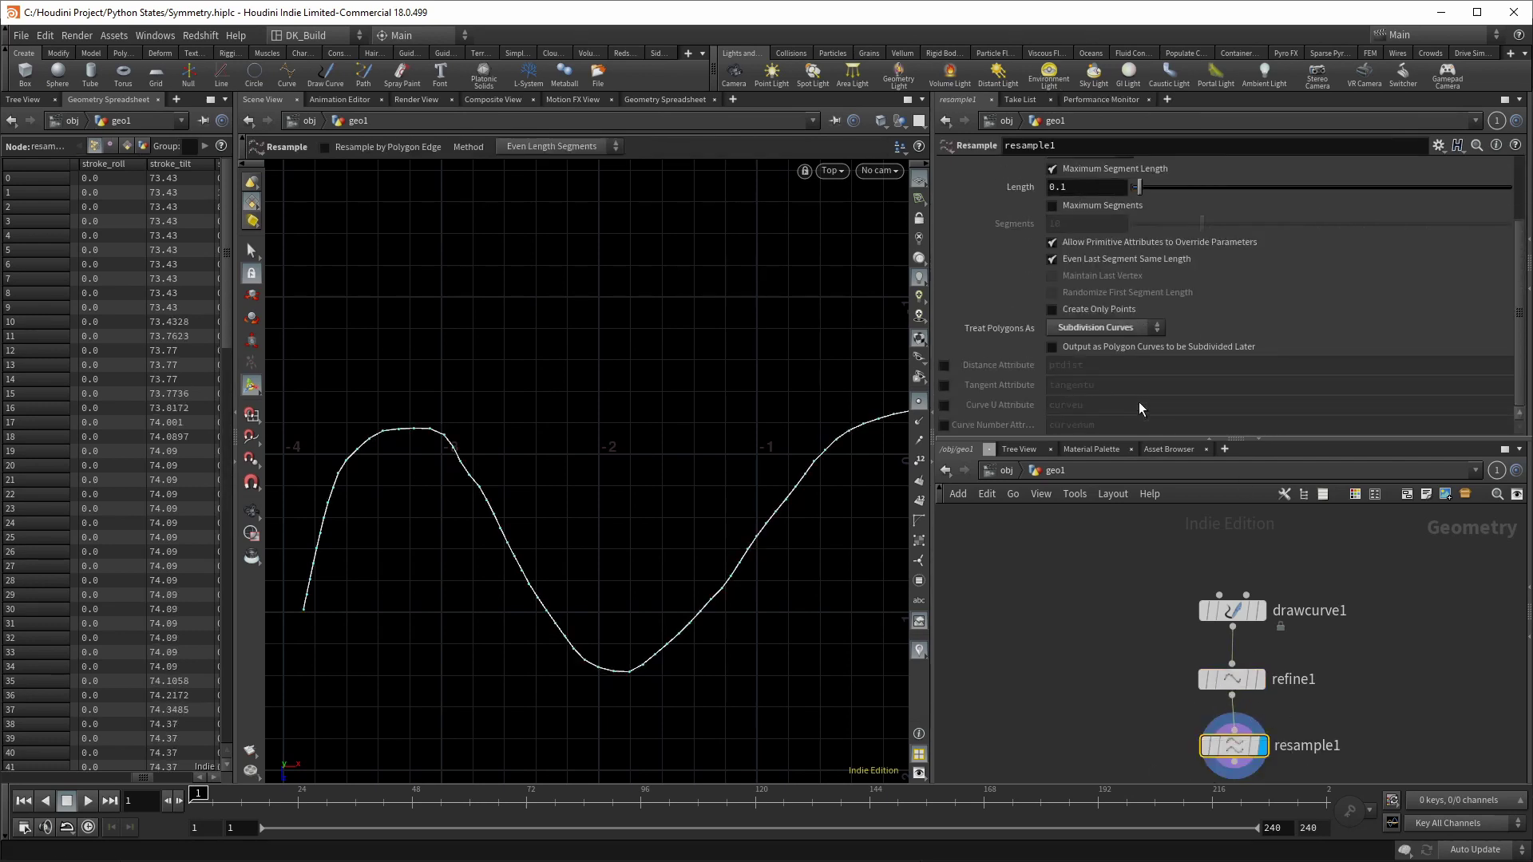
scroll(1138, 400, up, 2)
click(1232, 680)
mouse_move(1237, 378)
mouse_down()
mouse_move(1276, 380)
mouse_move(1263, 380)
mouse_up()
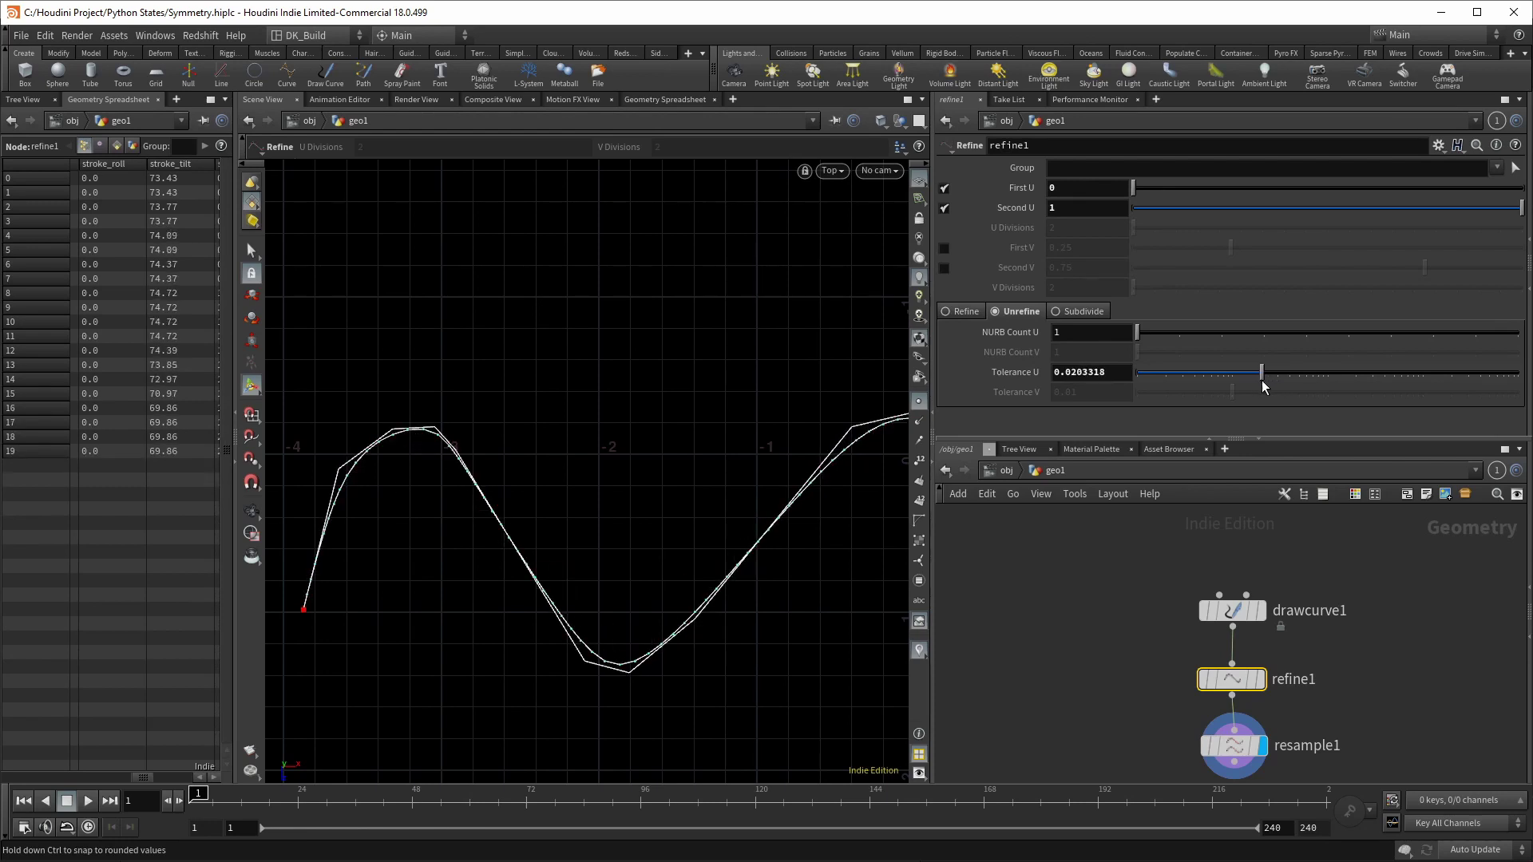
Step: Draw a second stroke in drawcurve1
click(1232, 610)
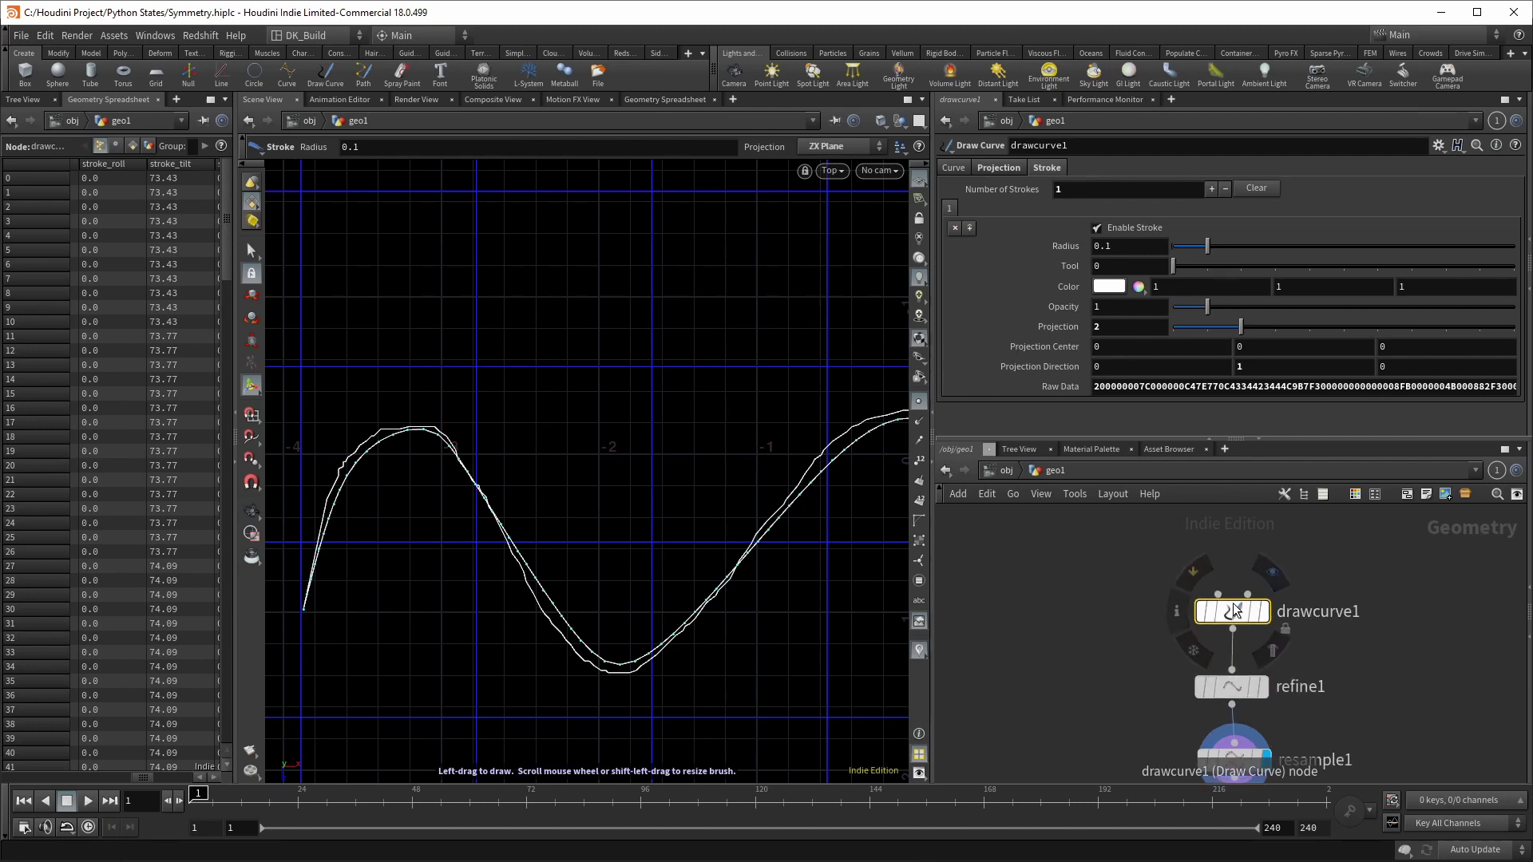
scroll(575, 461, down, 10)
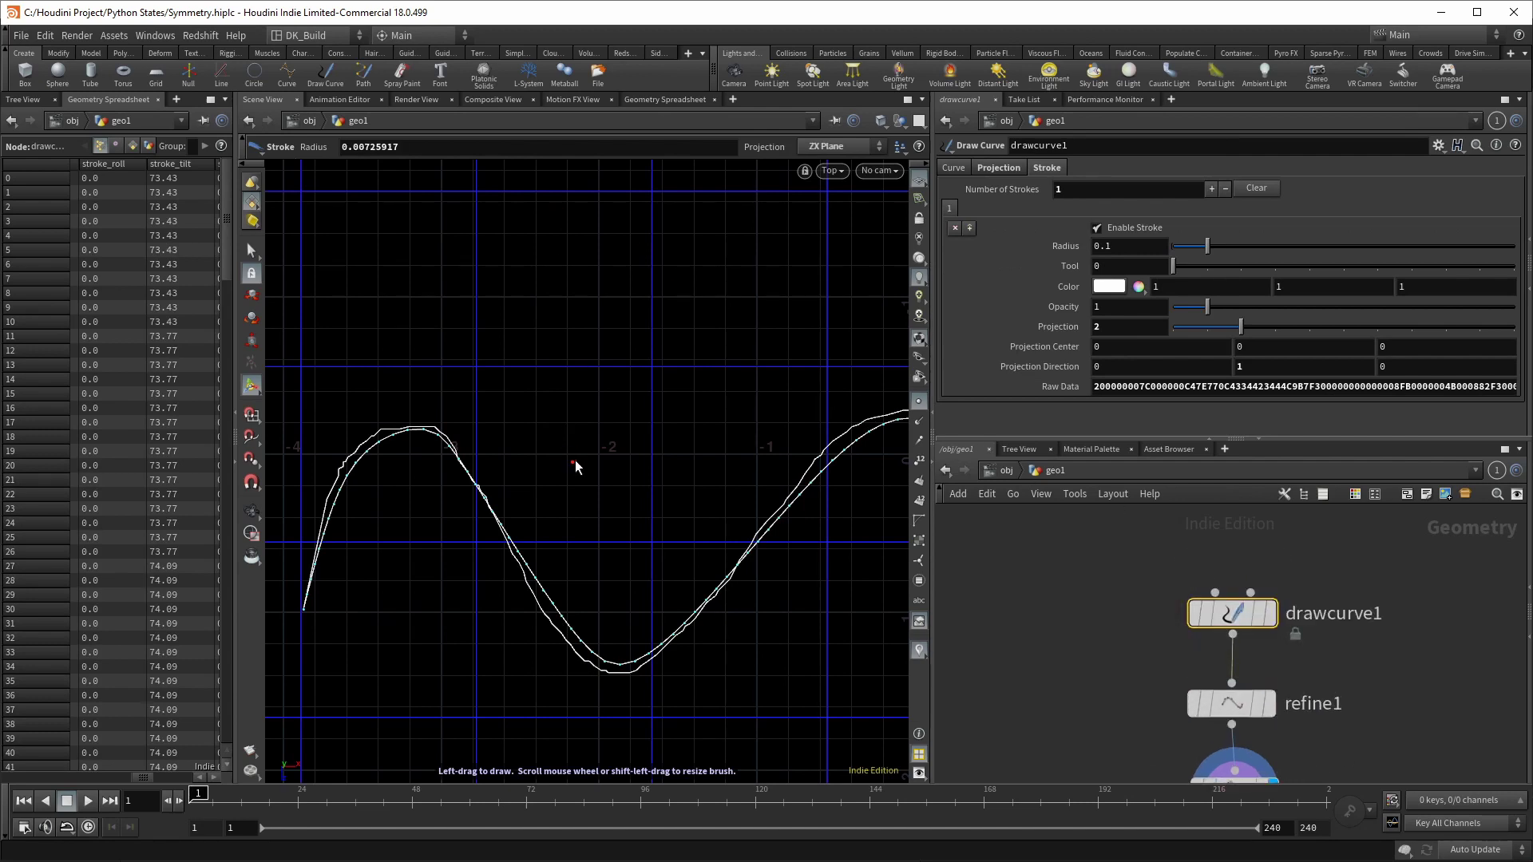
mouse_move(578, 454)
mouse_down()
mouse_move(513, 383)
mouse_move(515, 315)
mouse_move(575, 291)
mouse_move(626, 301)
mouse_move(658, 332)
mouse_move(665, 451)
mouse_up()
click(1118, 713)
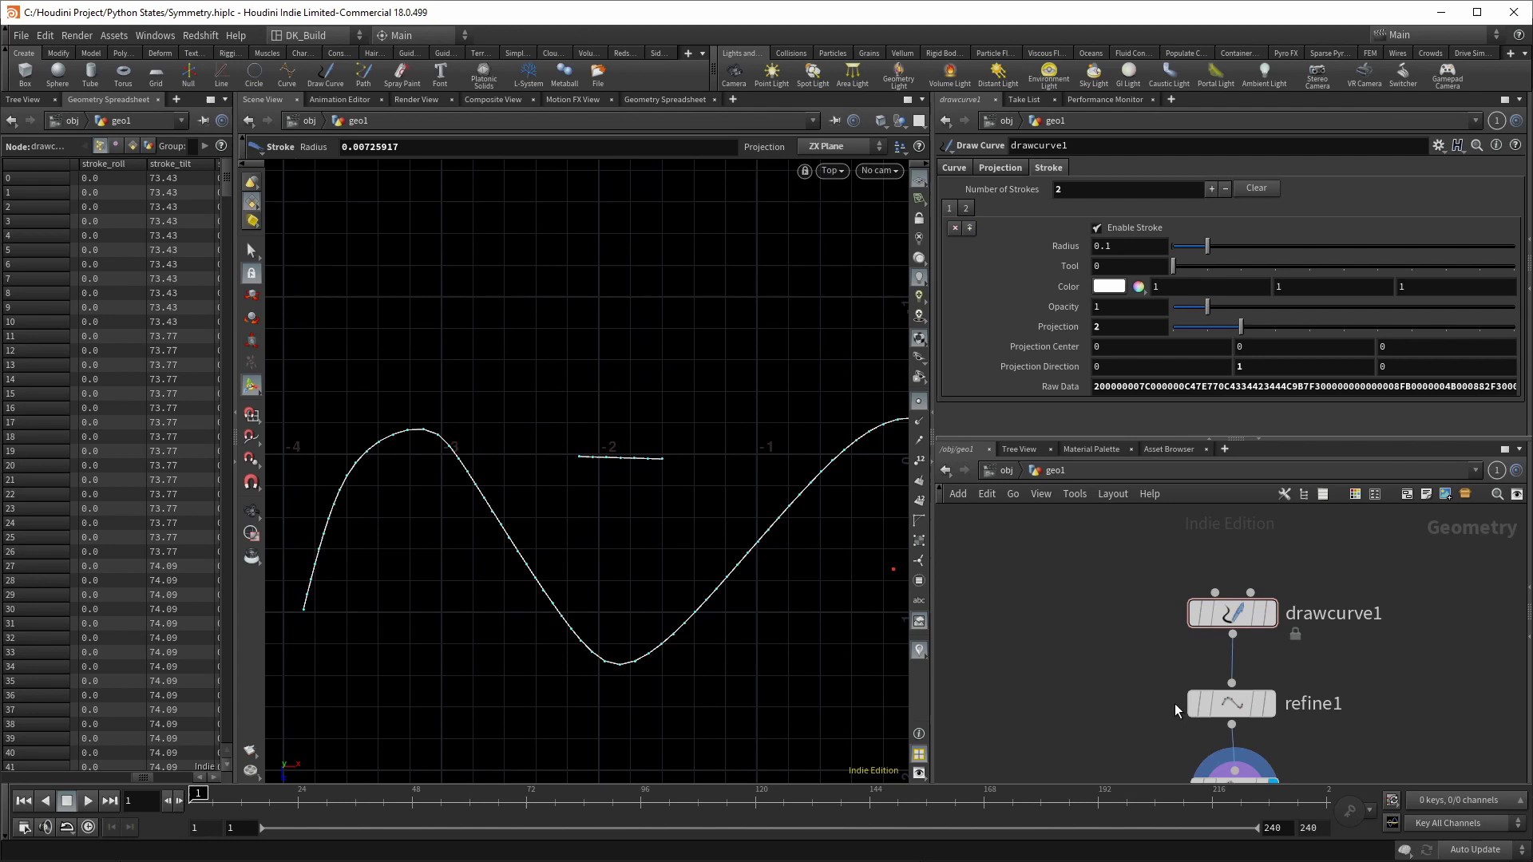
Step: Lower refine1's Tolerance U to 0.00425531 while displaying the refined and resampled curves
middle_click(1189, 703)
scroll(1130, 687, down, 2)
middle_drag(1130, 688, 1111, 599)
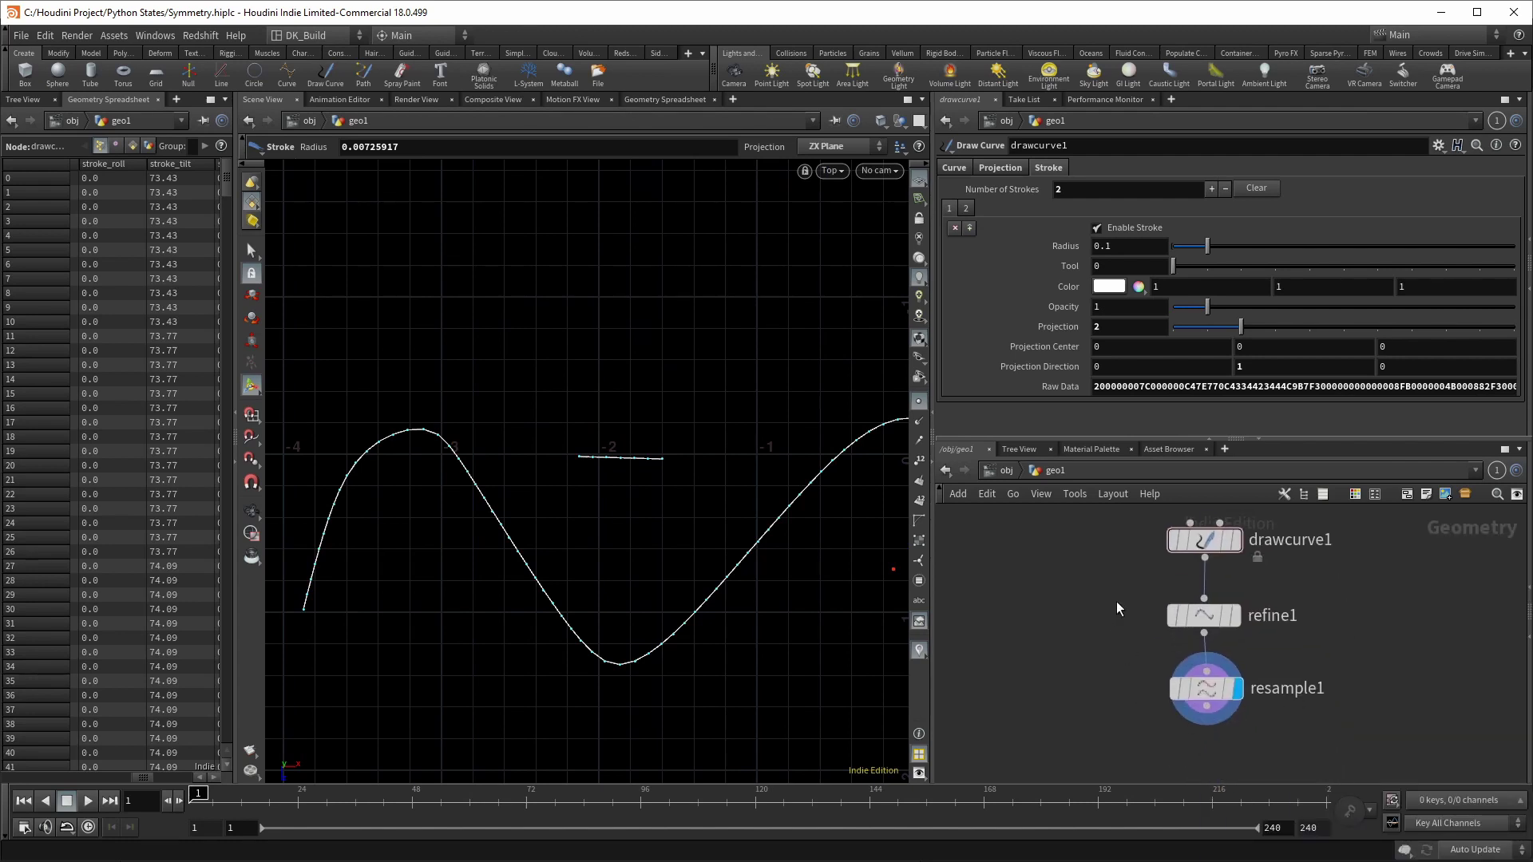
click(1236, 540)
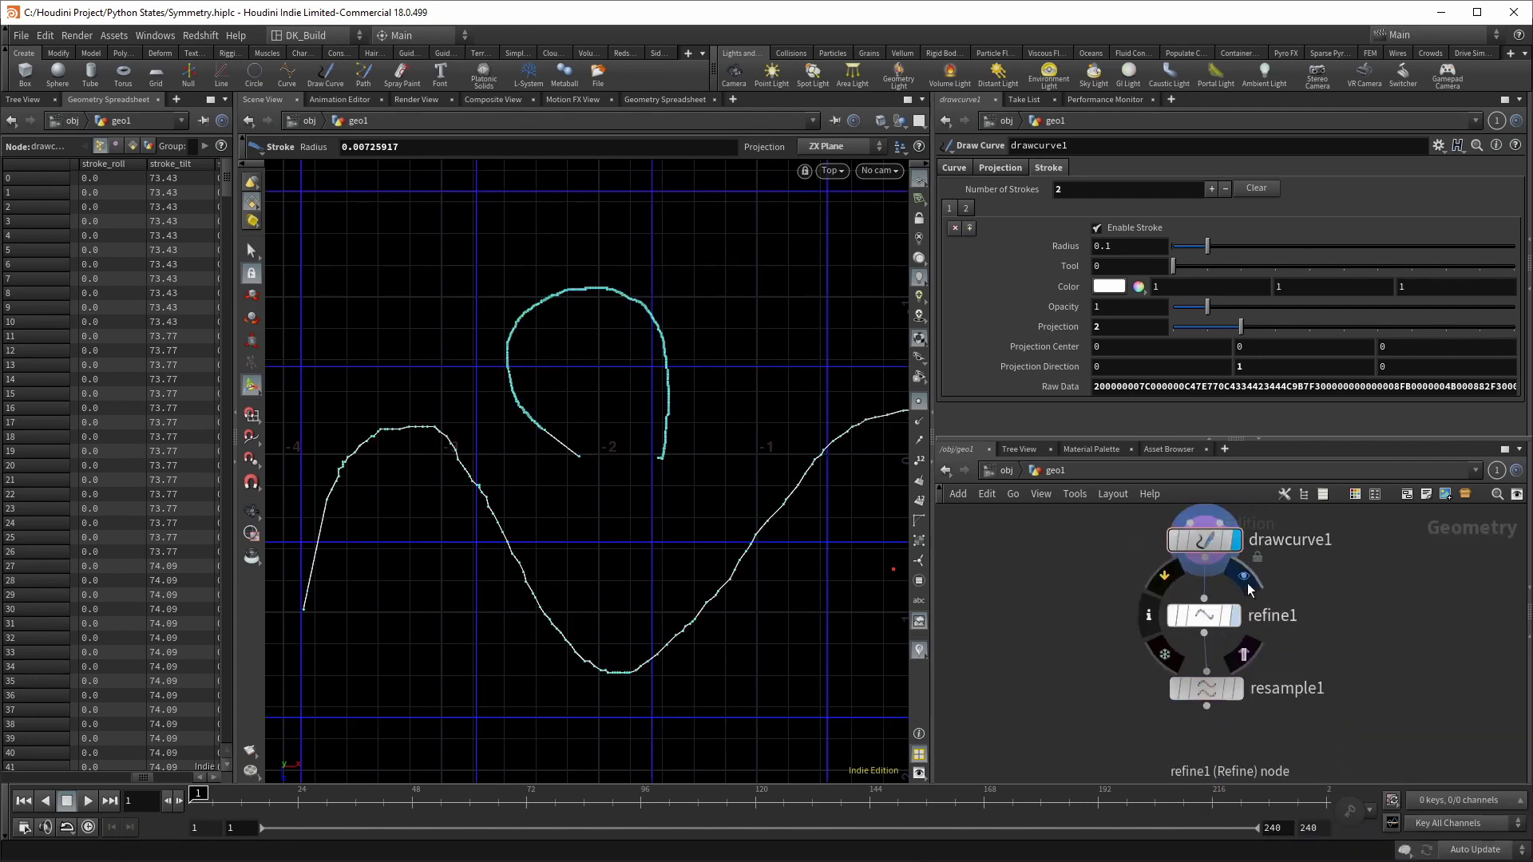
click(1247, 581)
click(1204, 615)
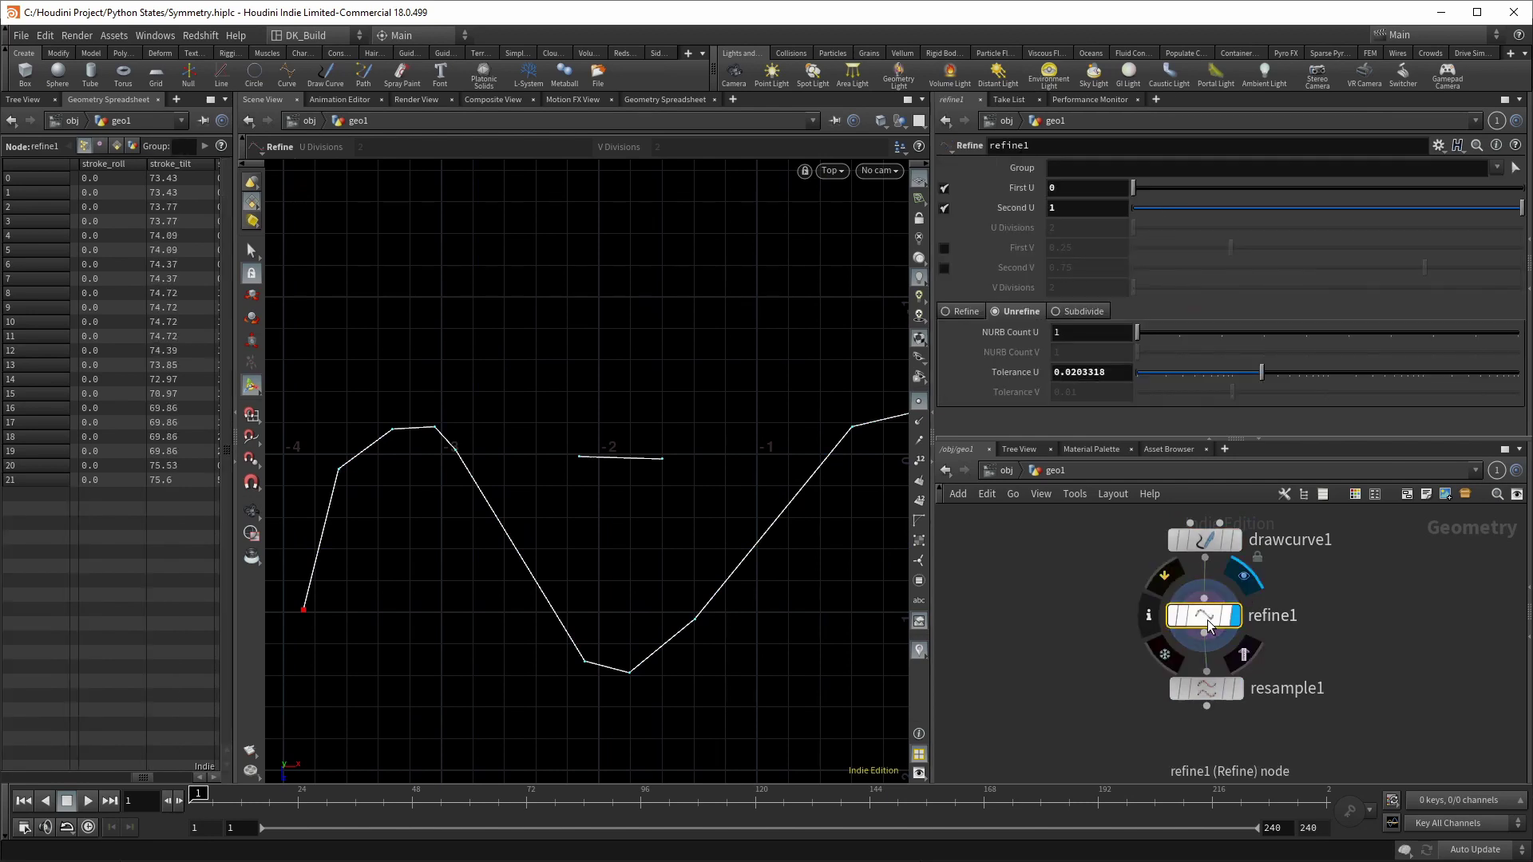
drag(1262, 381, 1205, 380)
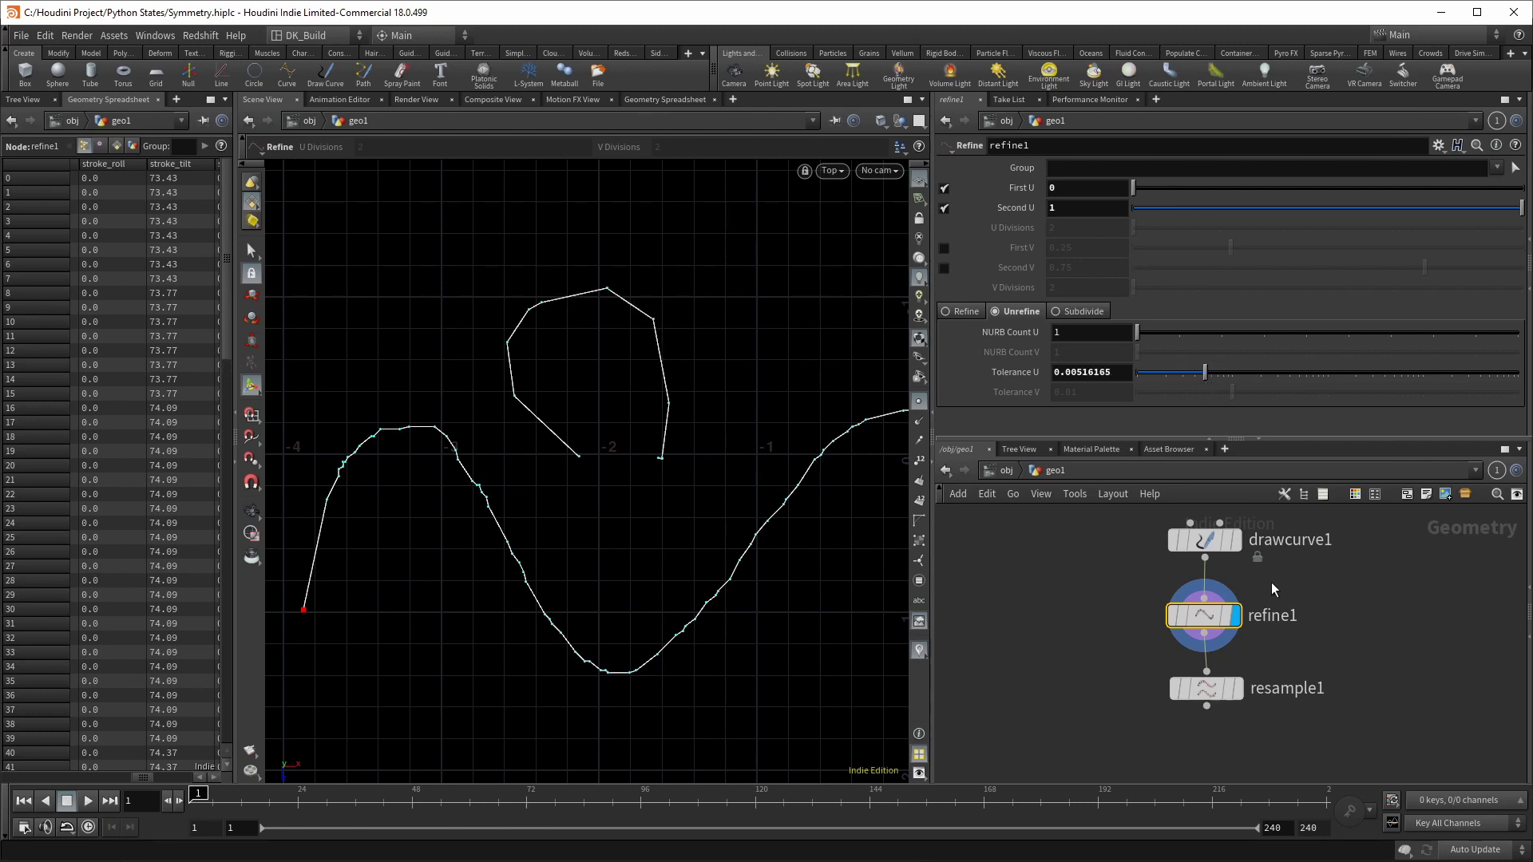
click(1251, 652)
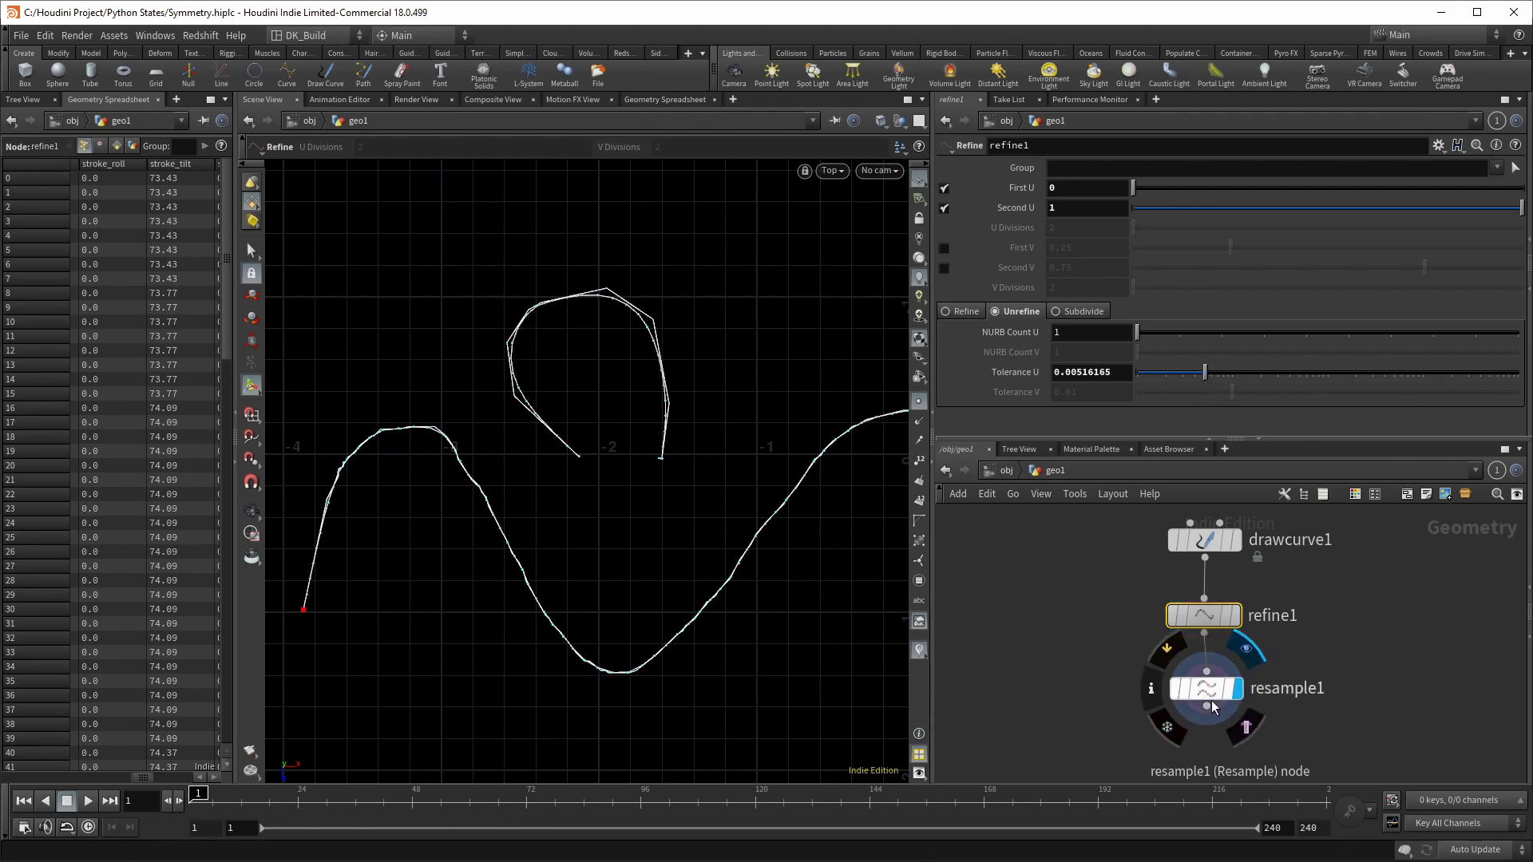
drag(1205, 375, 1196, 376)
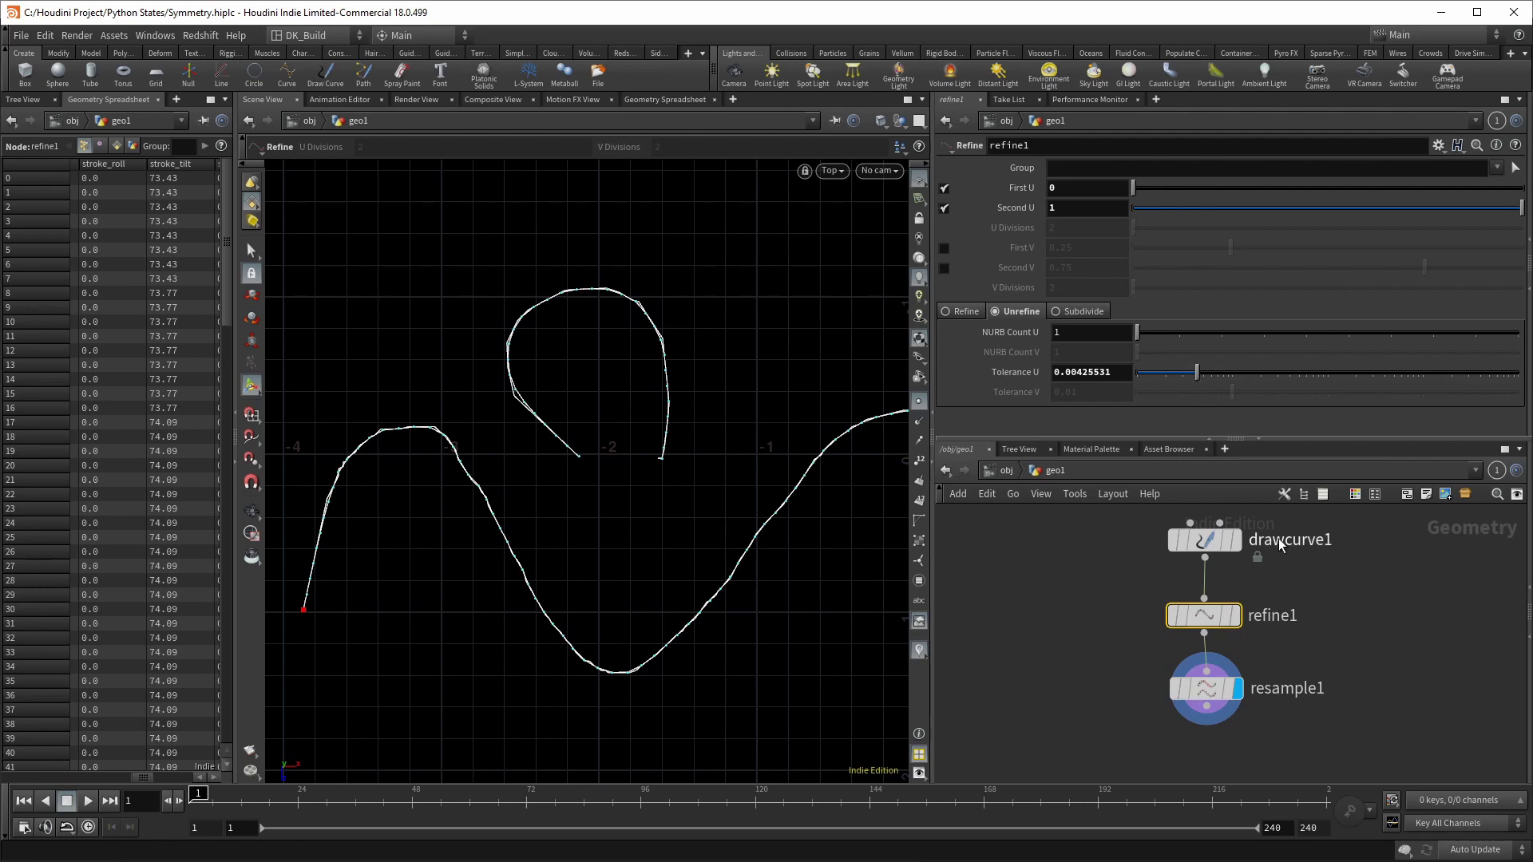
Step: Draw a third looping stroke sweeping from the upper left to the right
click(1204, 540)
mouse_move(534, 477)
mouse_down()
mouse_move(429, 349)
mouse_move(450, 267)
mouse_move(414, 224)
mouse_move(348, 240)
mouse_move(335, 293)
mouse_move(362, 340)
mouse_move(371, 483)
mouse_up()
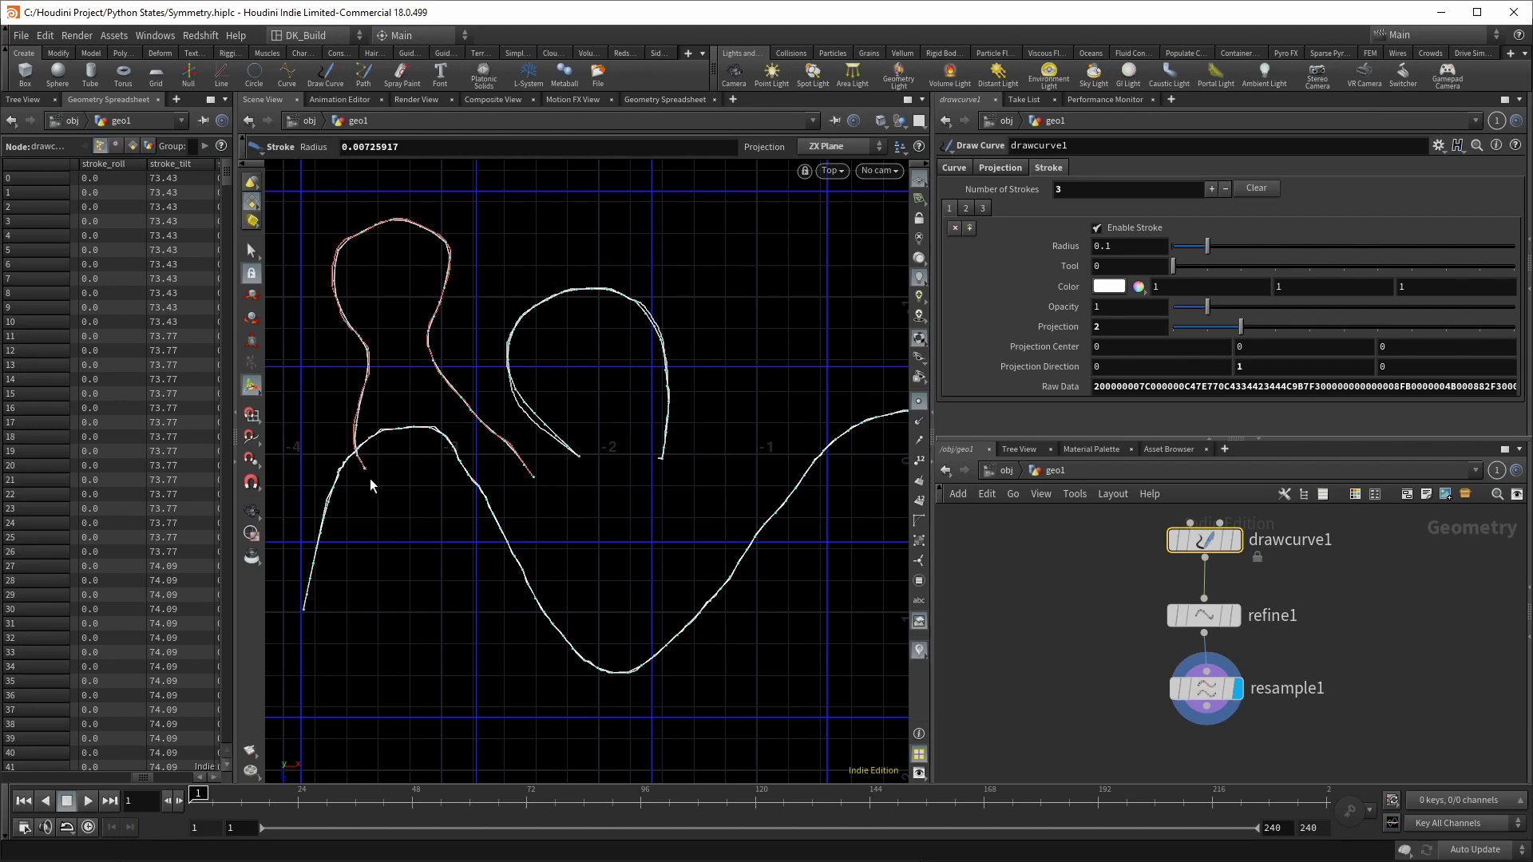
mouse_move(546, 597)
mouse_down()
mouse_move(774, 437)
mouse_move(745, 368)
mouse_move(831, 491)
mouse_up()
Step: Append a mirror1 node after resample1, display it, and select drawcurve1's stroke settings
click(1205, 688)
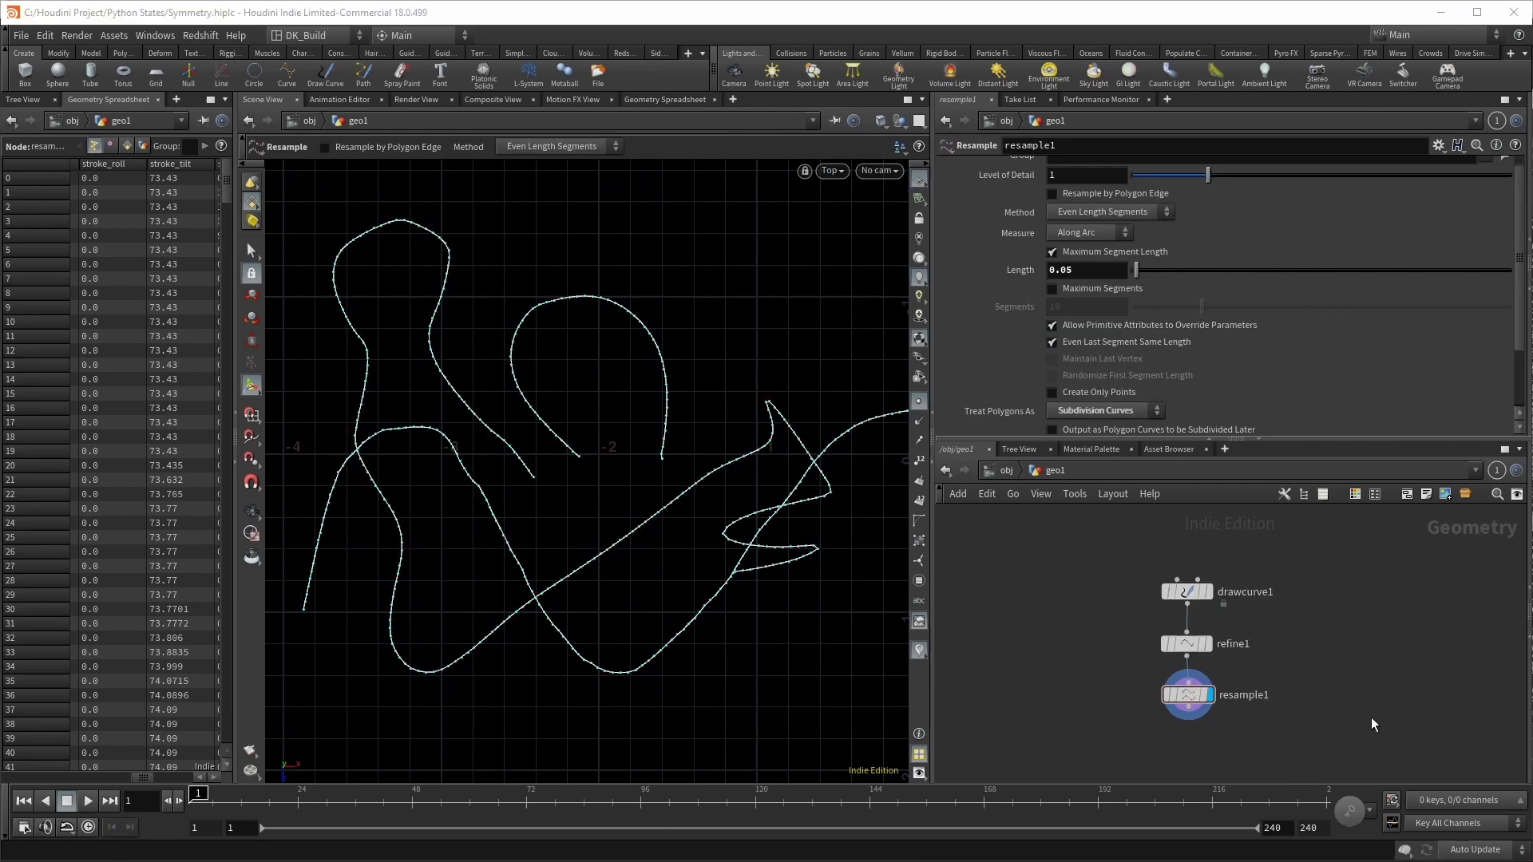
scroll(1293, 639, down, 2)
click(1236, 640)
click(1237, 670)
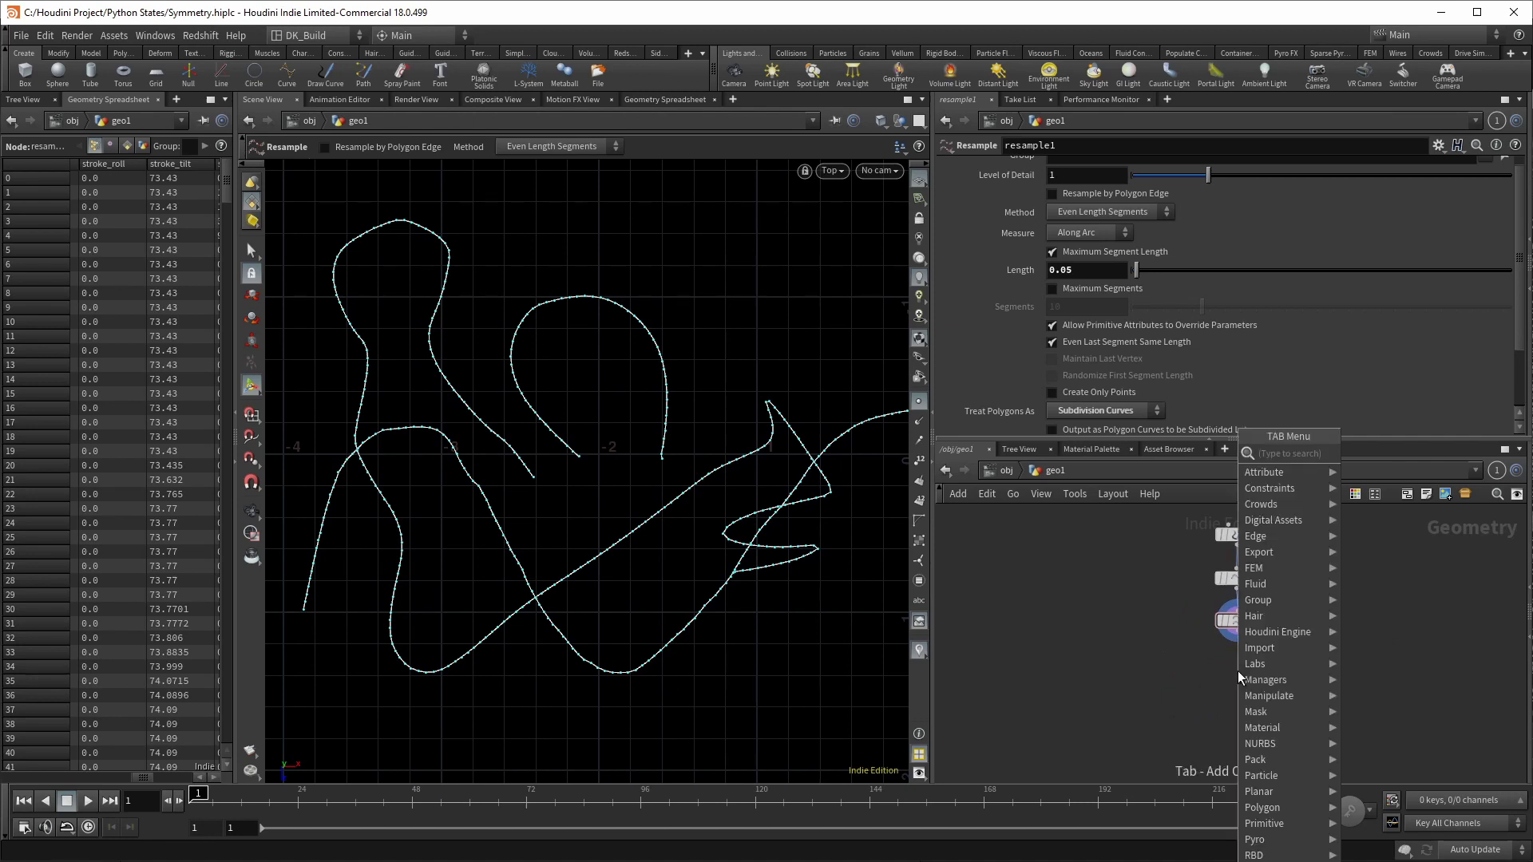
text(mirror)
key(Return)
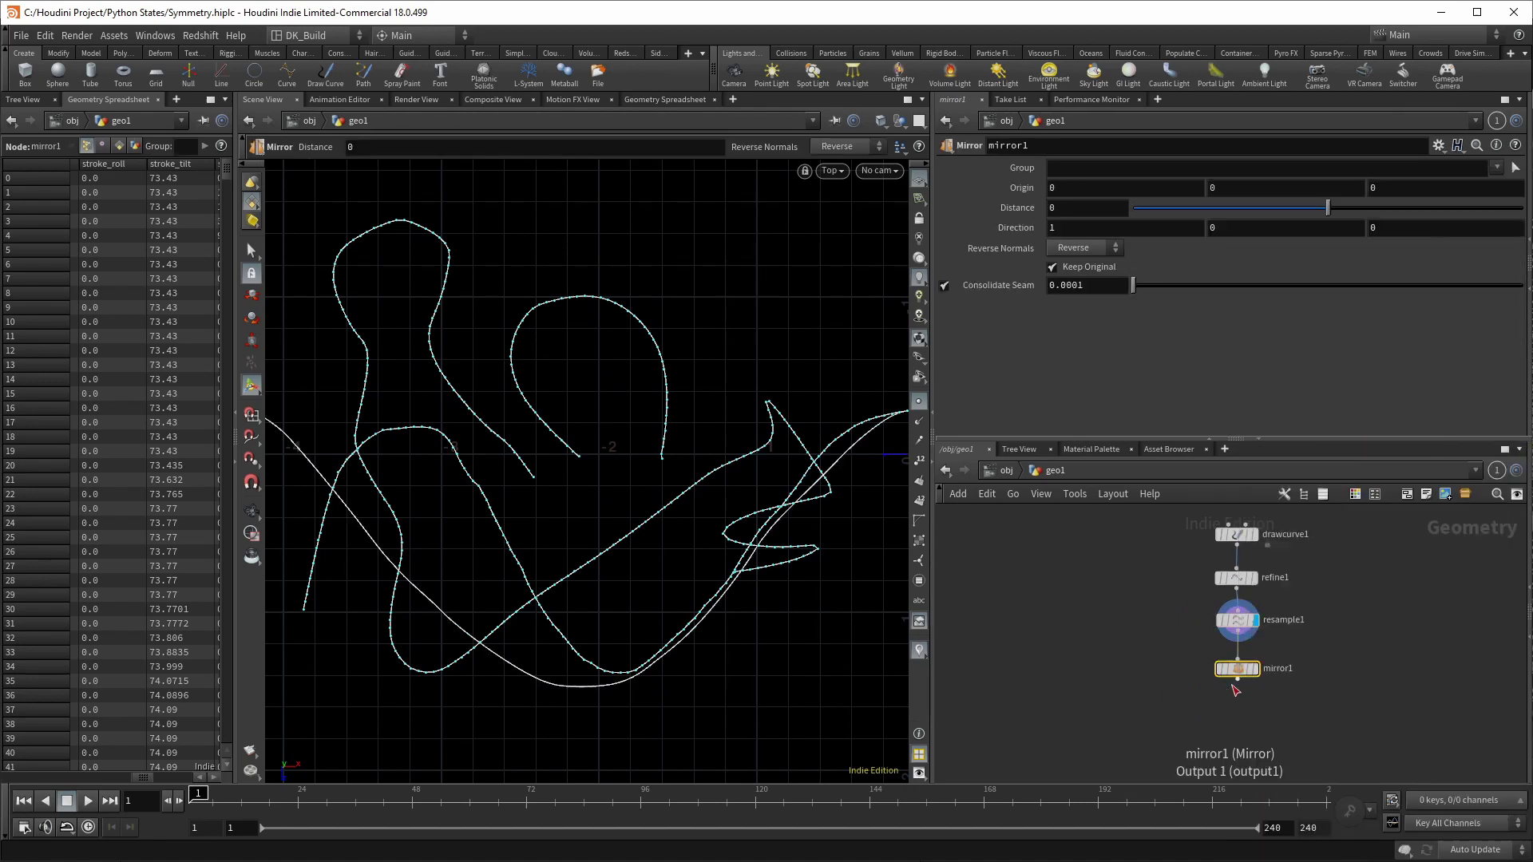
click(1256, 669)
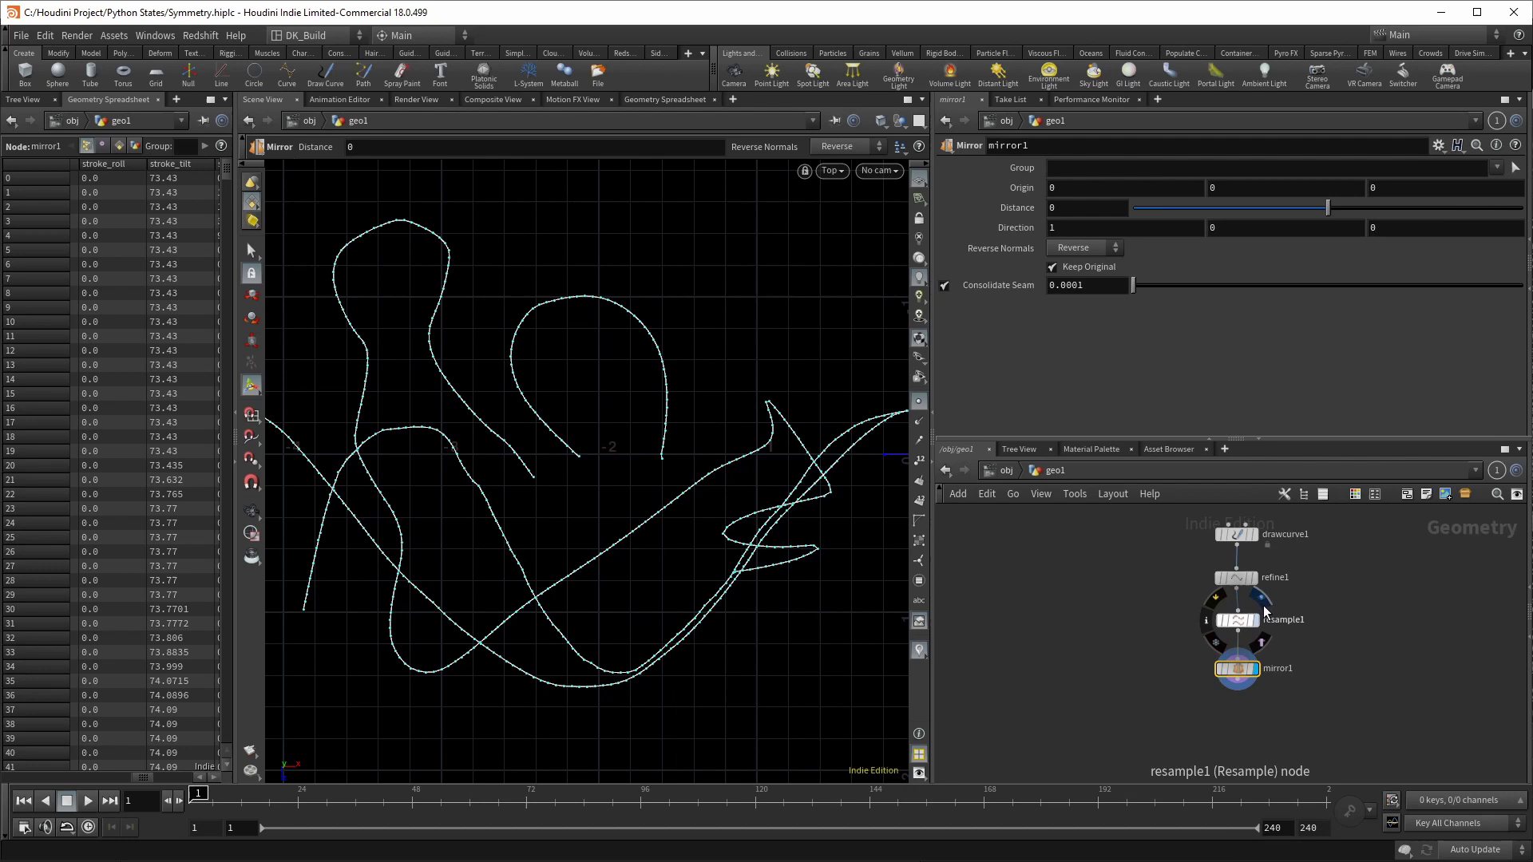
mouse_move(1257, 659)
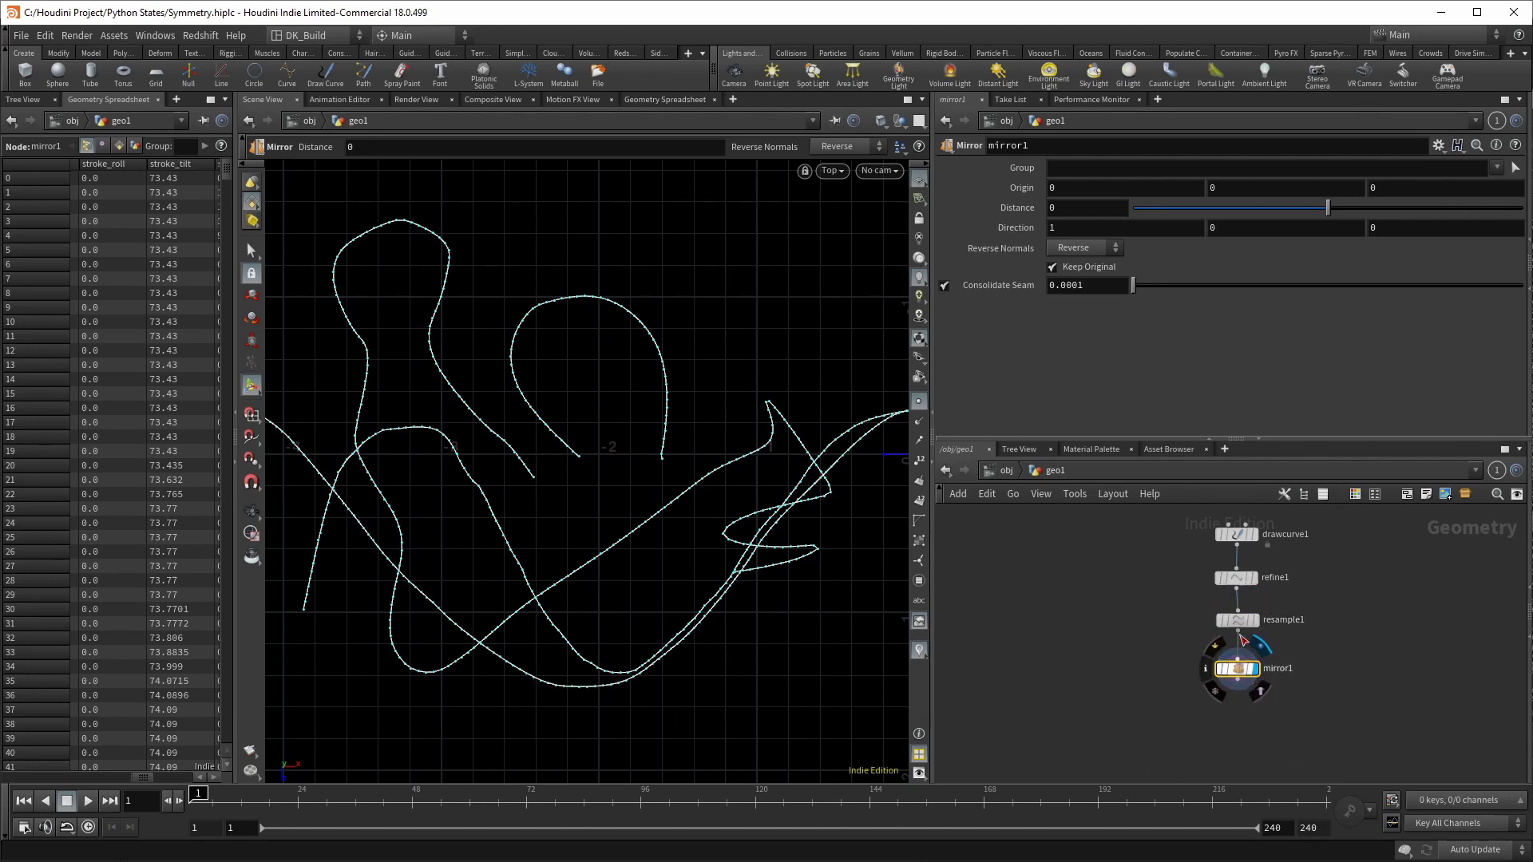
click(1239, 535)
Step: Clear drawcurve1's strokes and redraw a single upward leaf-shaped stroke from the origin
click(1259, 187)
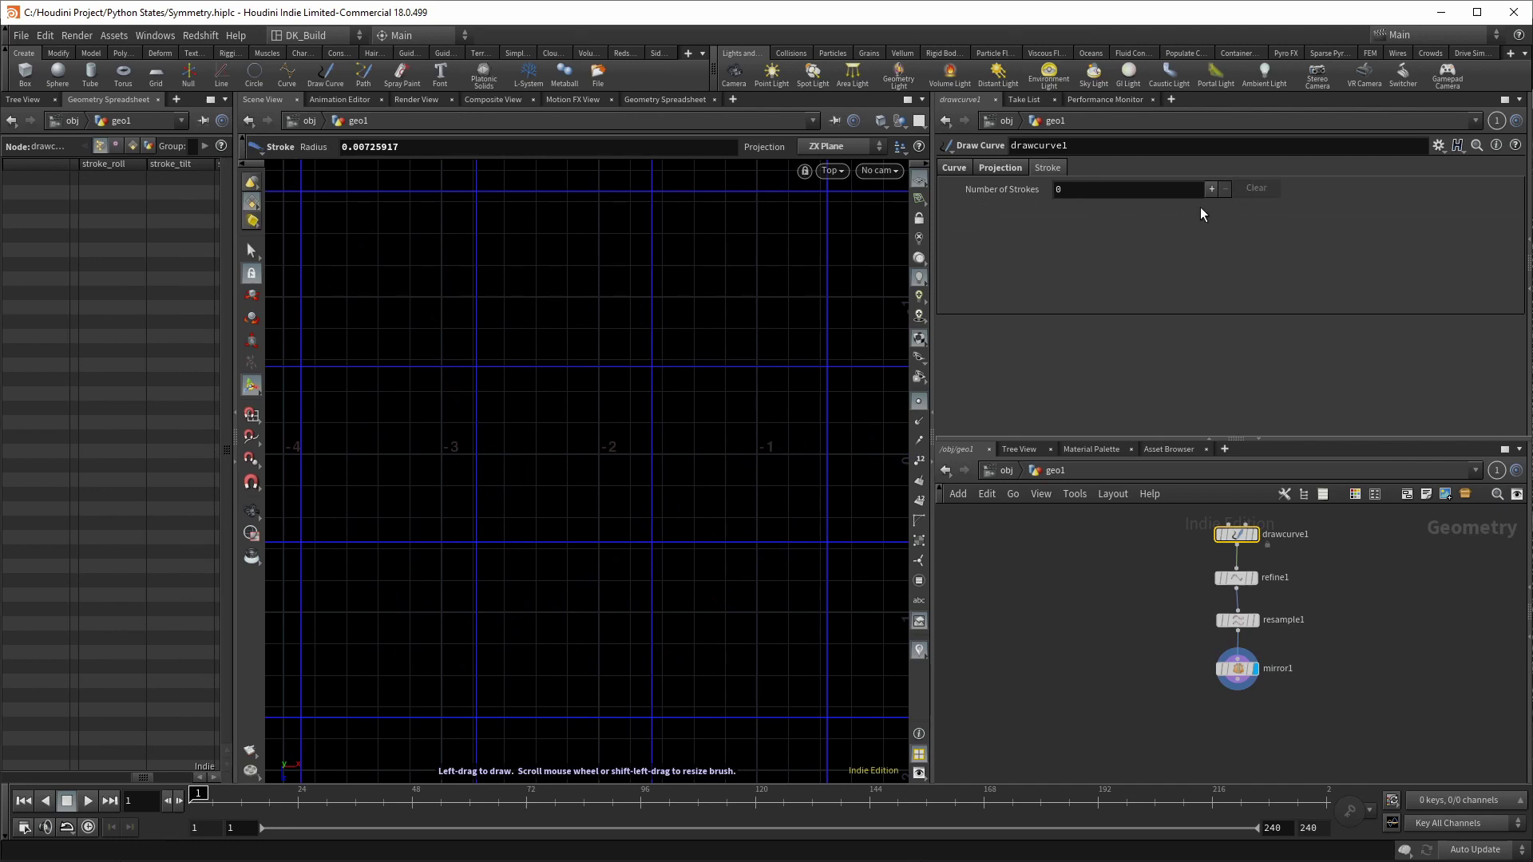
key(Escape)
scroll(687, 469, down, 3)
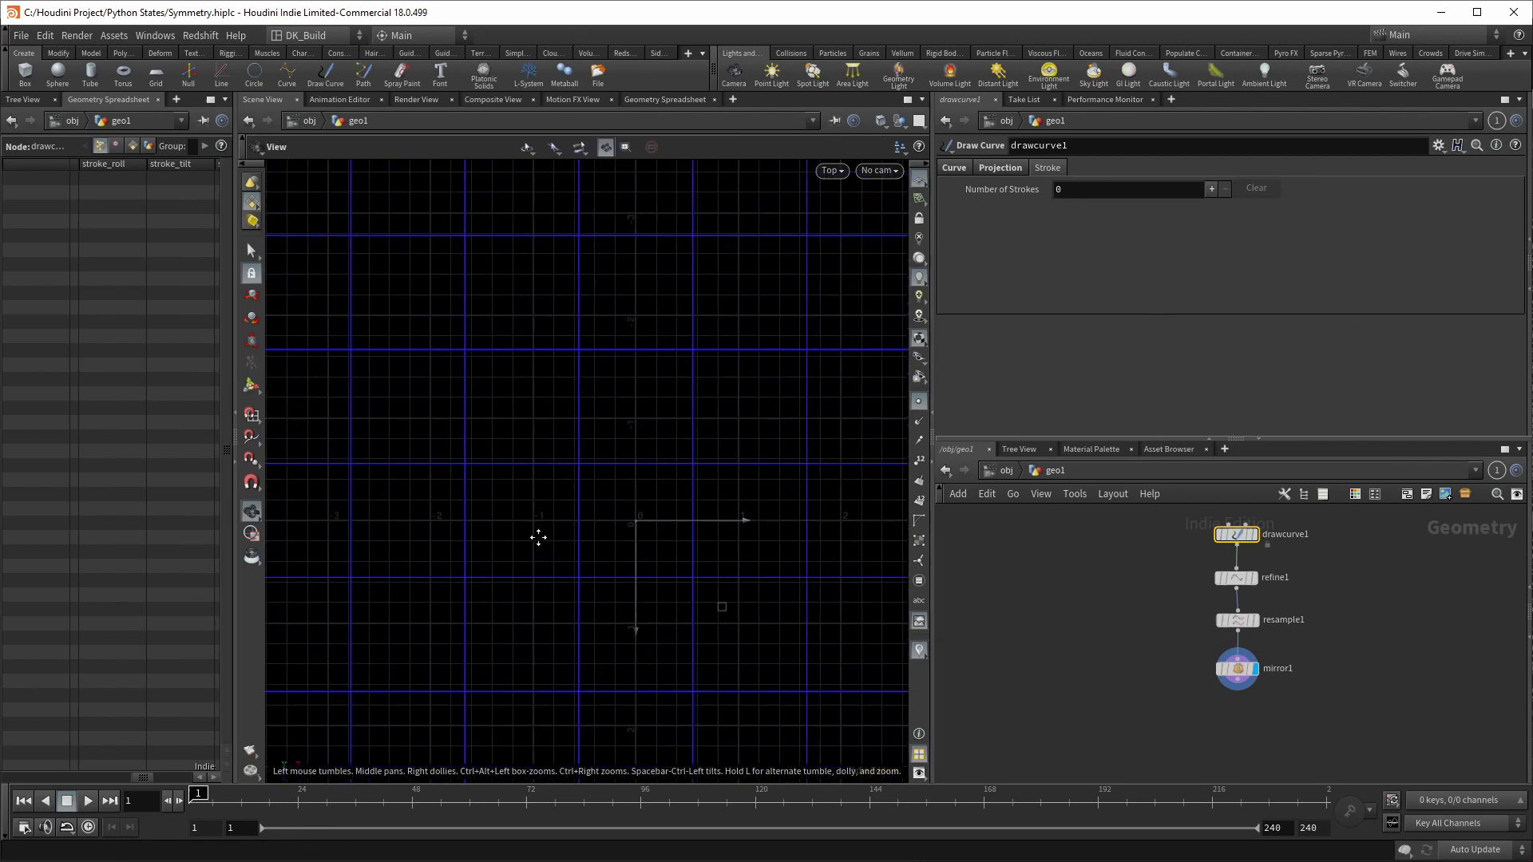
scroll(664, 482, up, 2)
key(Return)
mouse_move(646, 421)
mouse_down()
mouse_move(695, 395)
mouse_move(715, 449)
mouse_move(782, 449)
mouse_move(858, 417)
mouse_up()
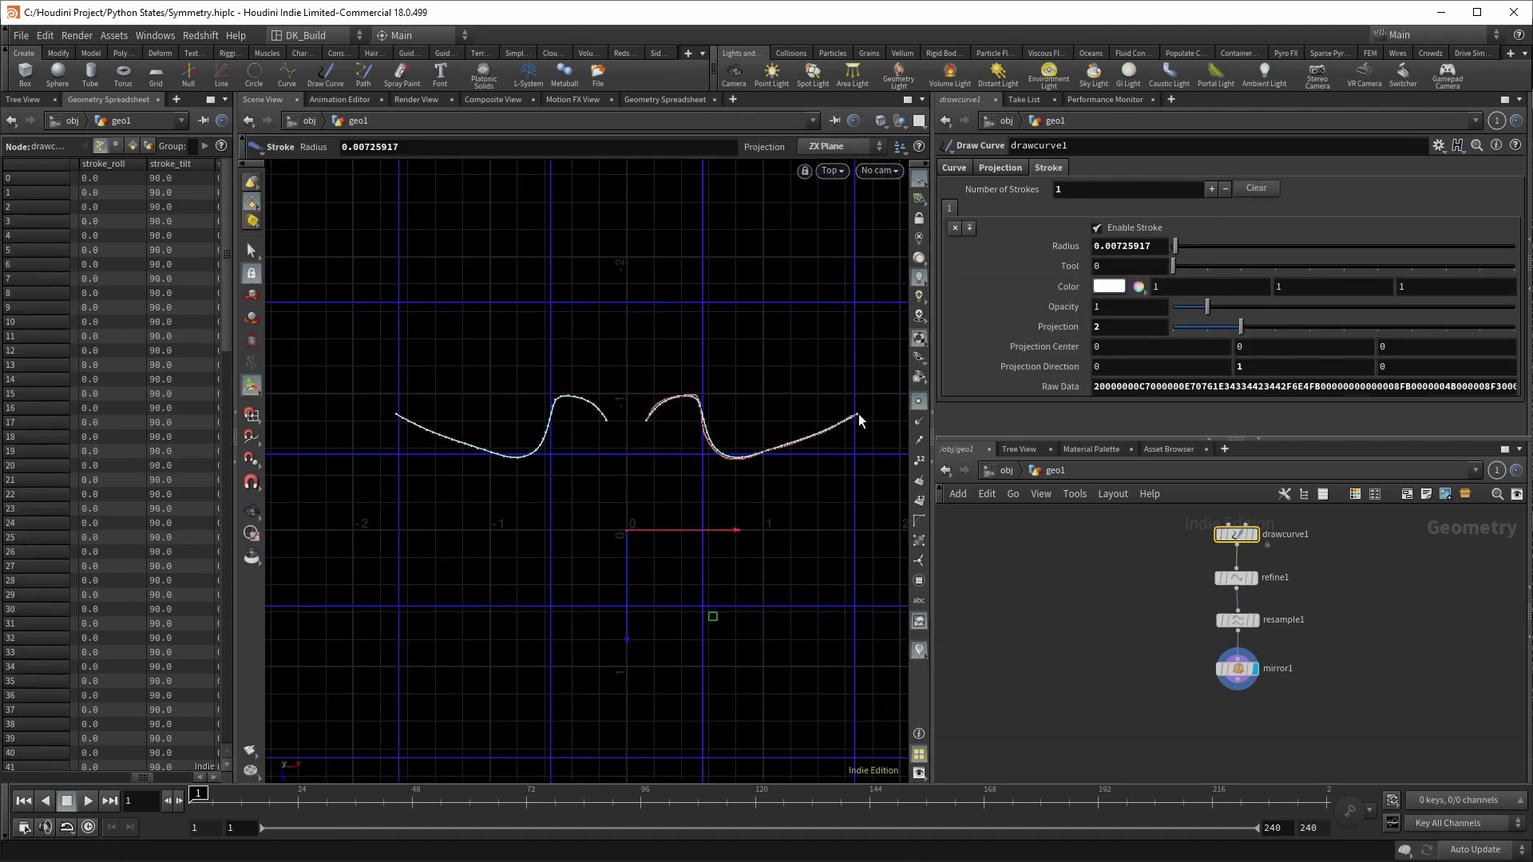
scroll(729, 524, up, 2)
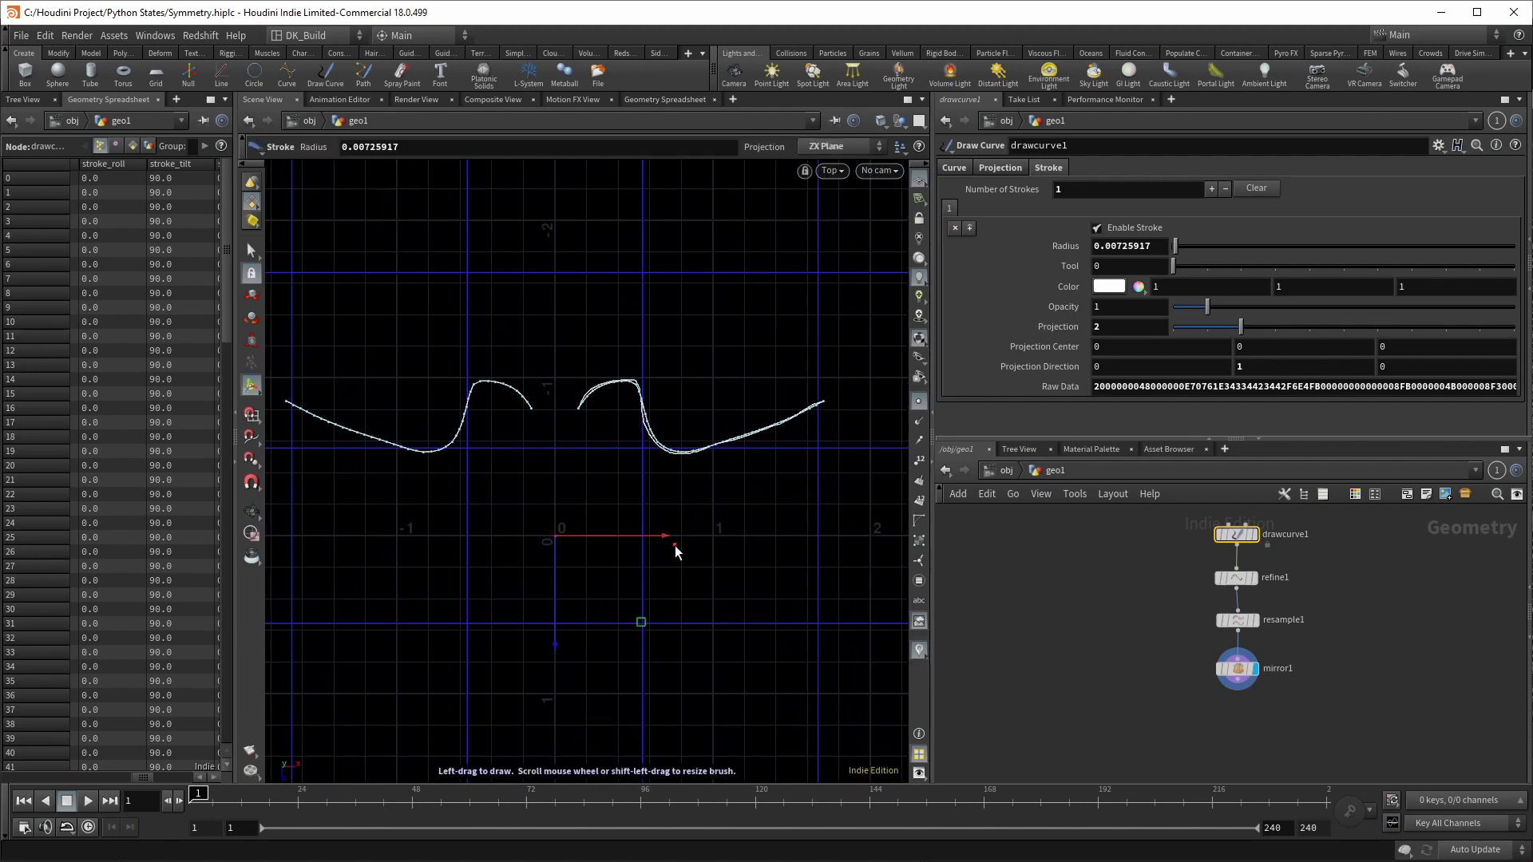
click(1256, 188)
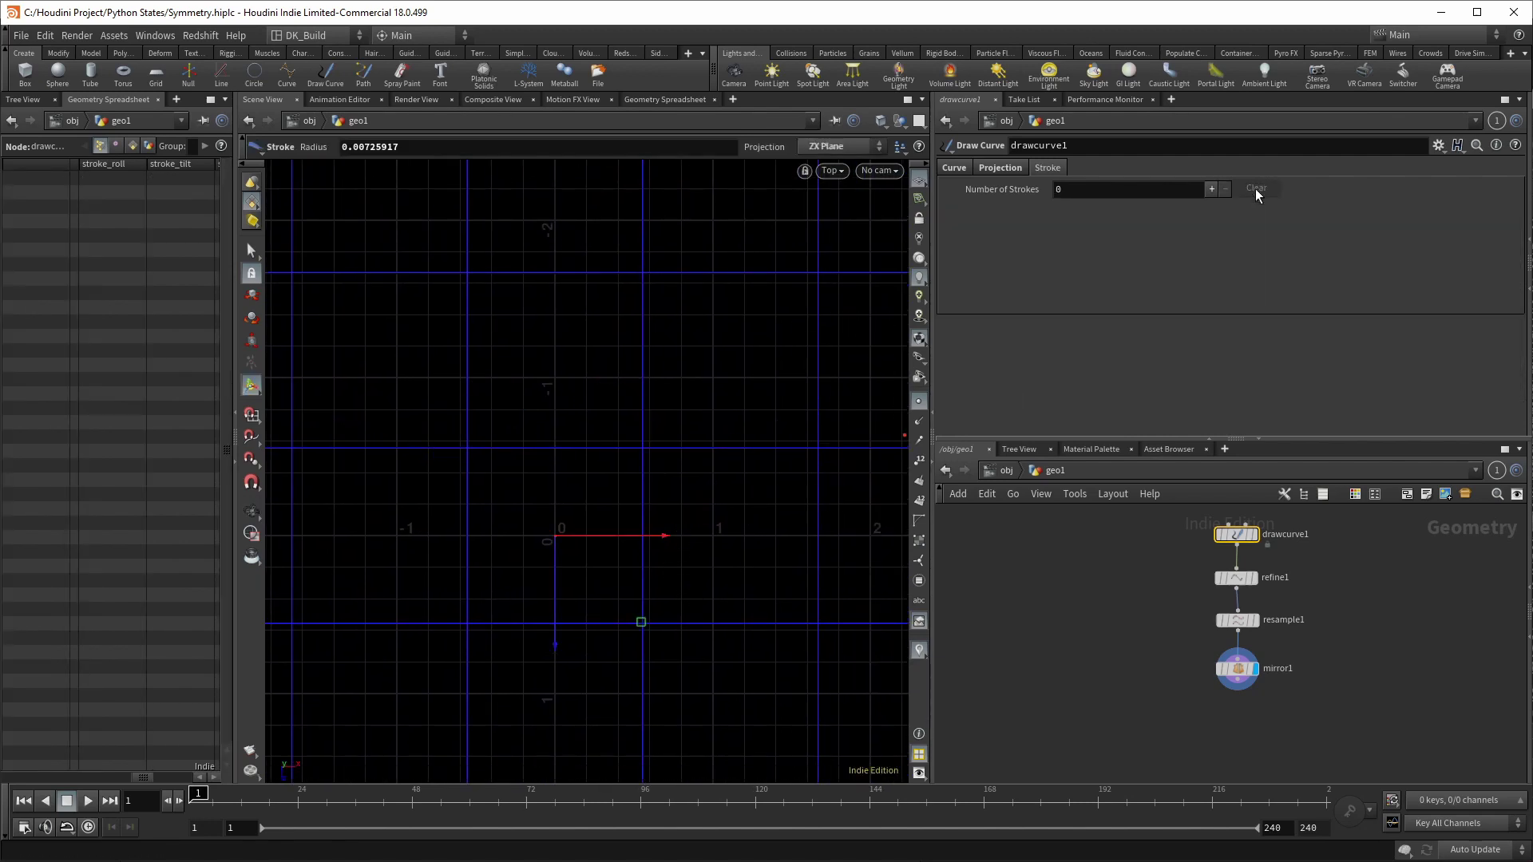
mouse_move(558, 531)
mouse_down()
mouse_move(608, 452)
mouse_move(558, 271)
mouse_up()
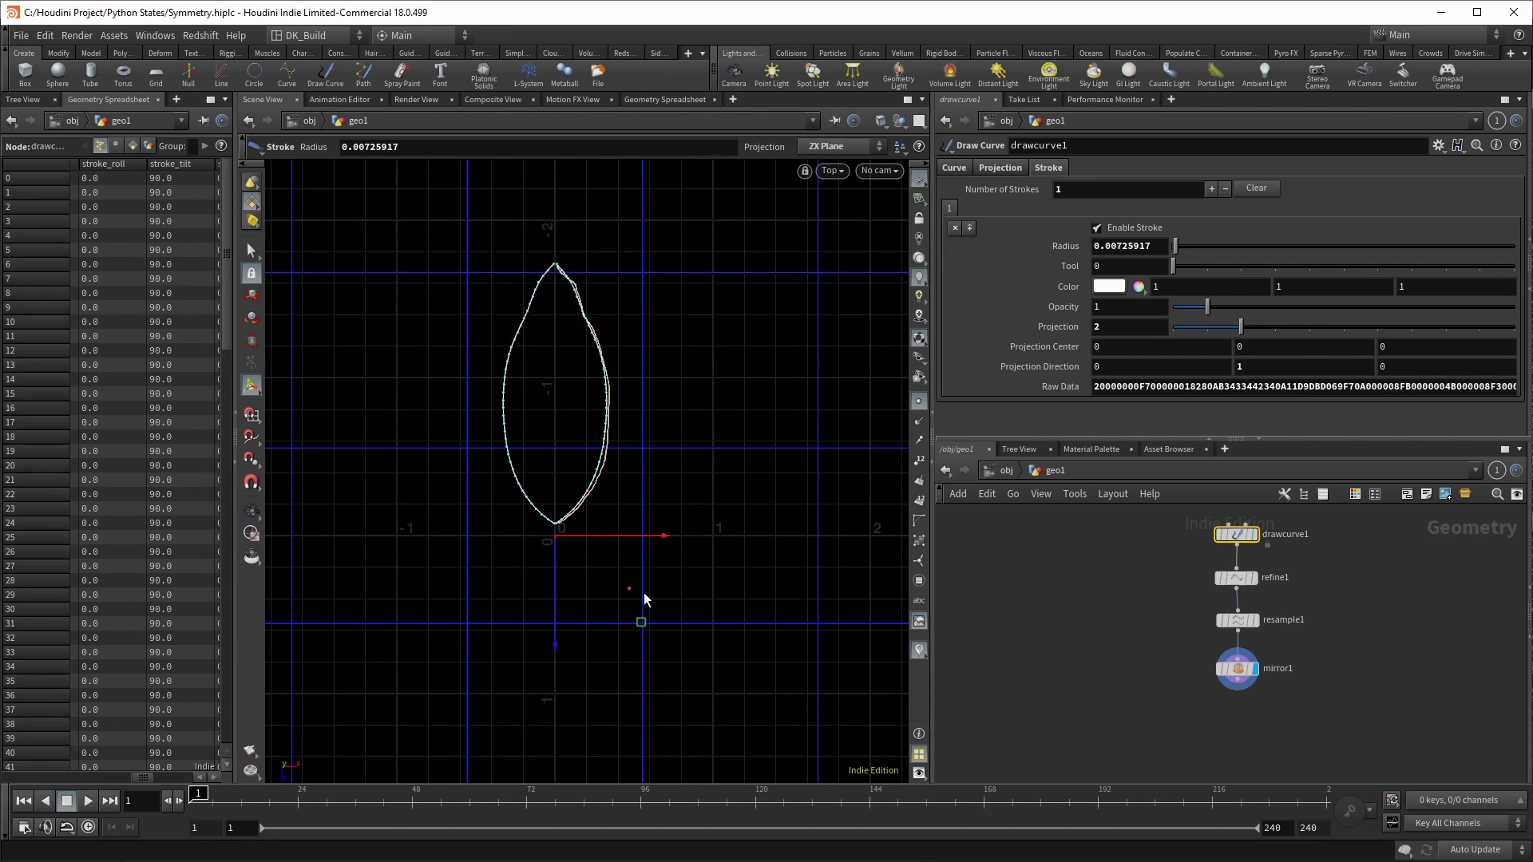
Step: Check mirror1's Direction 1, 0, 0 and bring up the node list from its output
click(1237, 669)
scroll(1233, 623, up, 2)
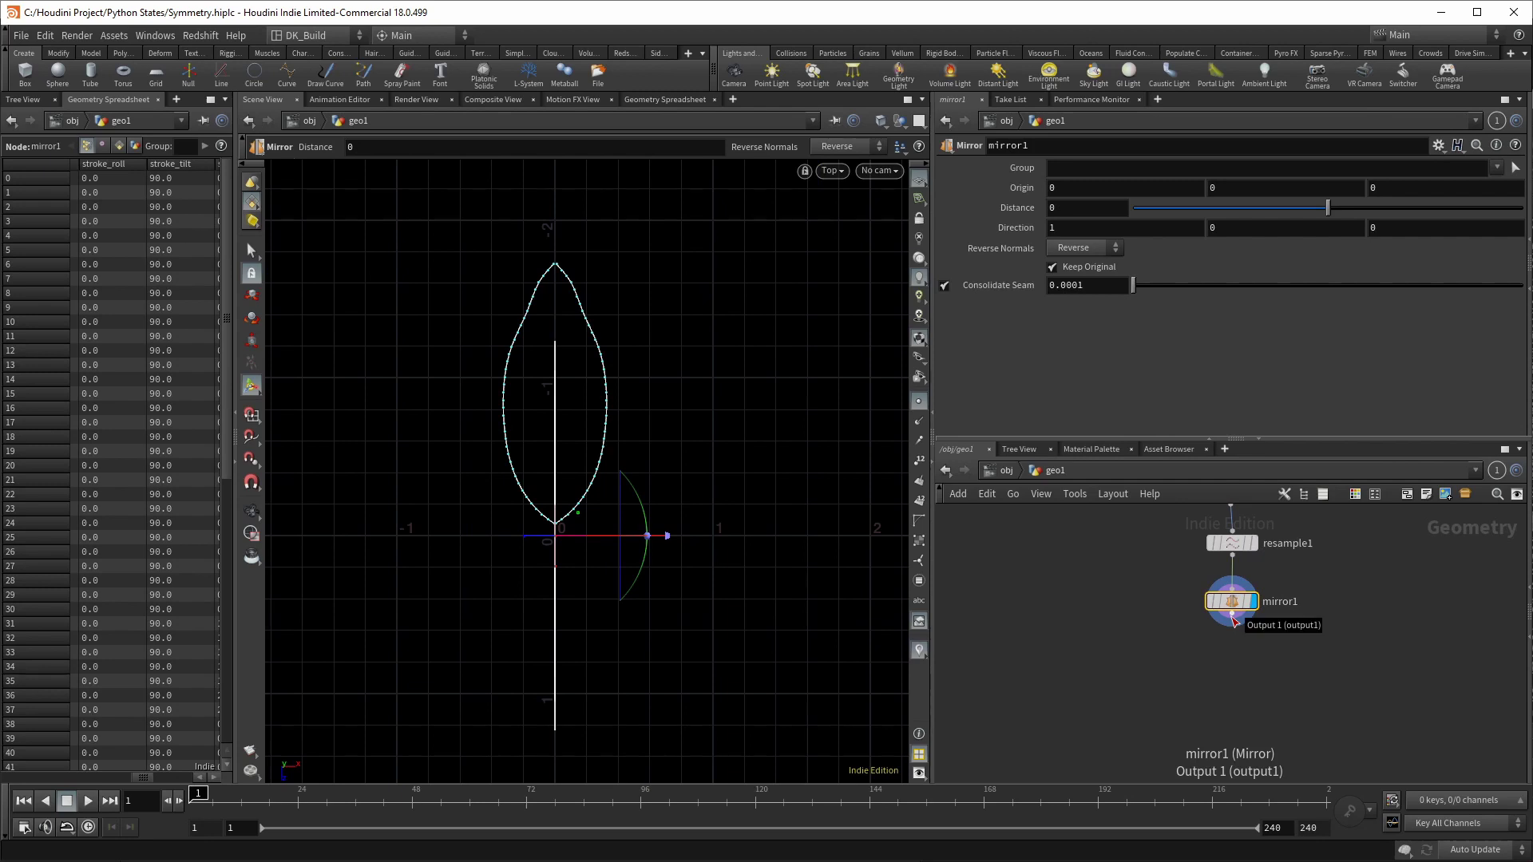
click(1232, 616)
key(Tab)
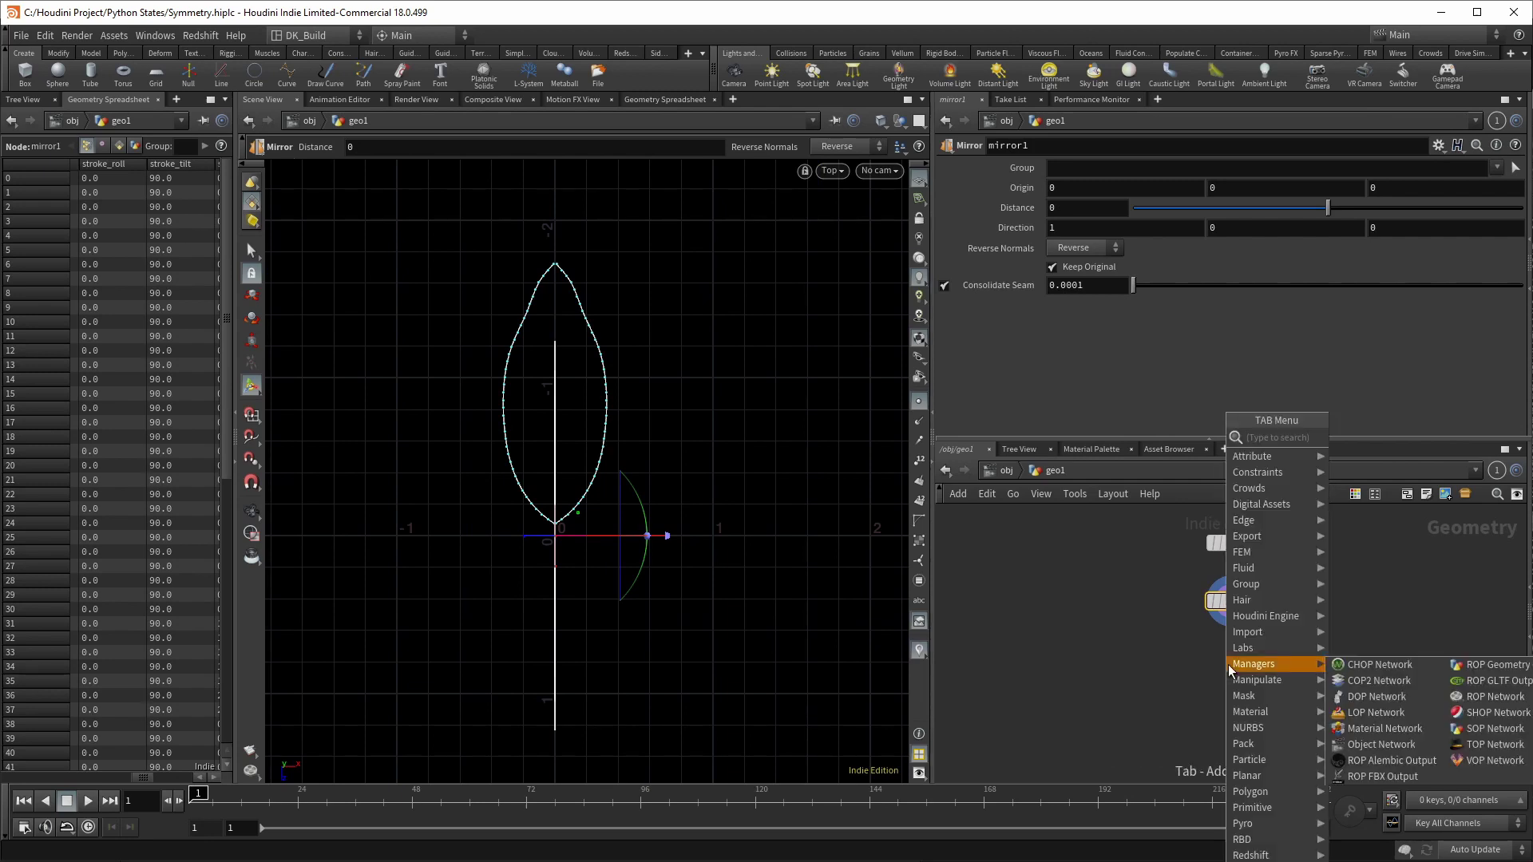
Step: Place a copy1 Copy and Transform node beneath mirror1 and display it
click(1357, 432)
click(1229, 670)
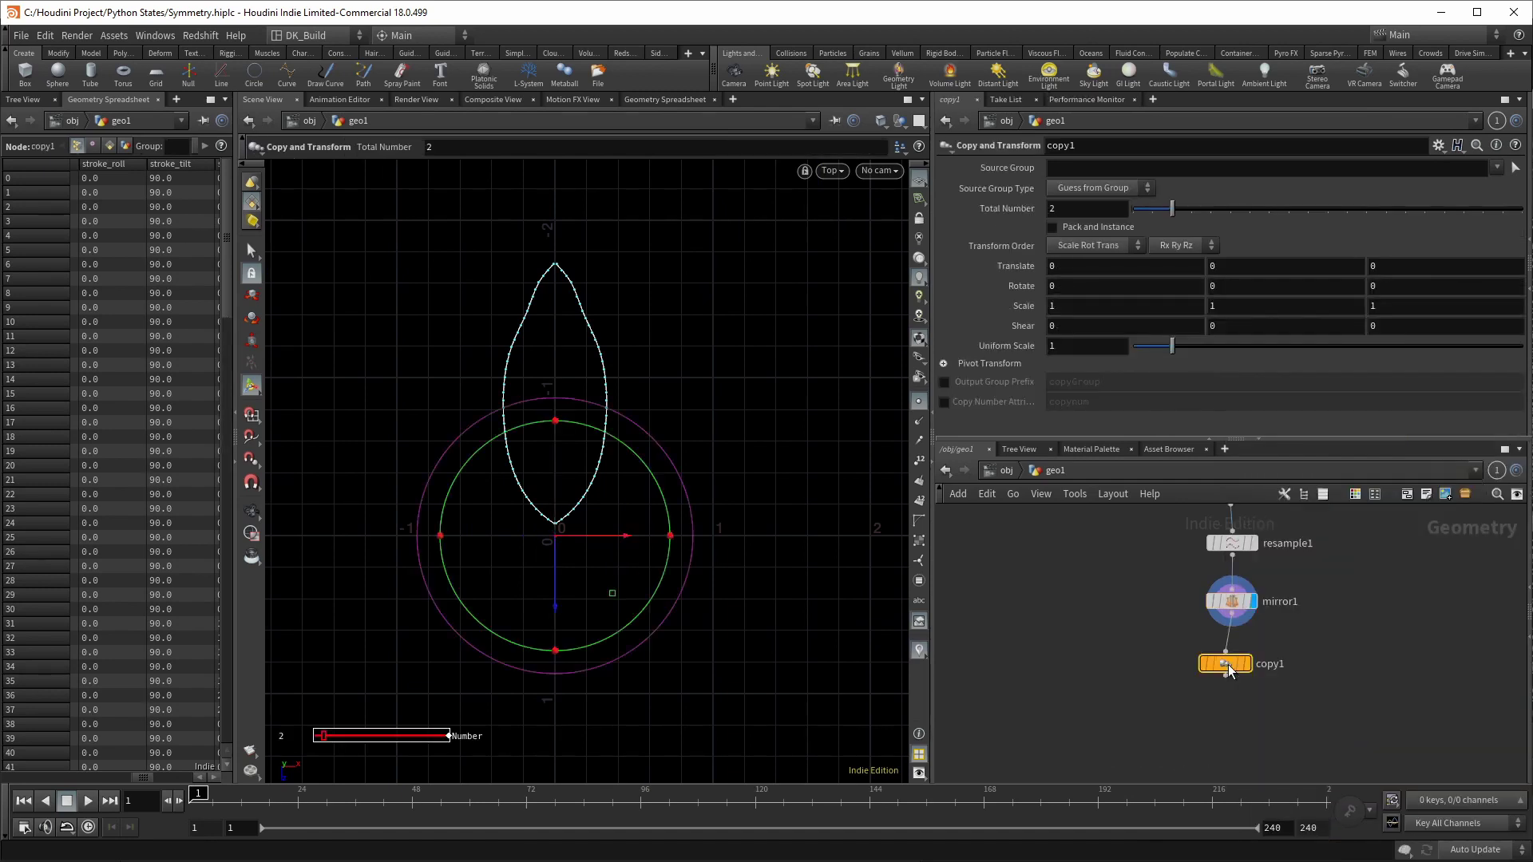
drag(1229, 671, 1235, 680)
click(1254, 674)
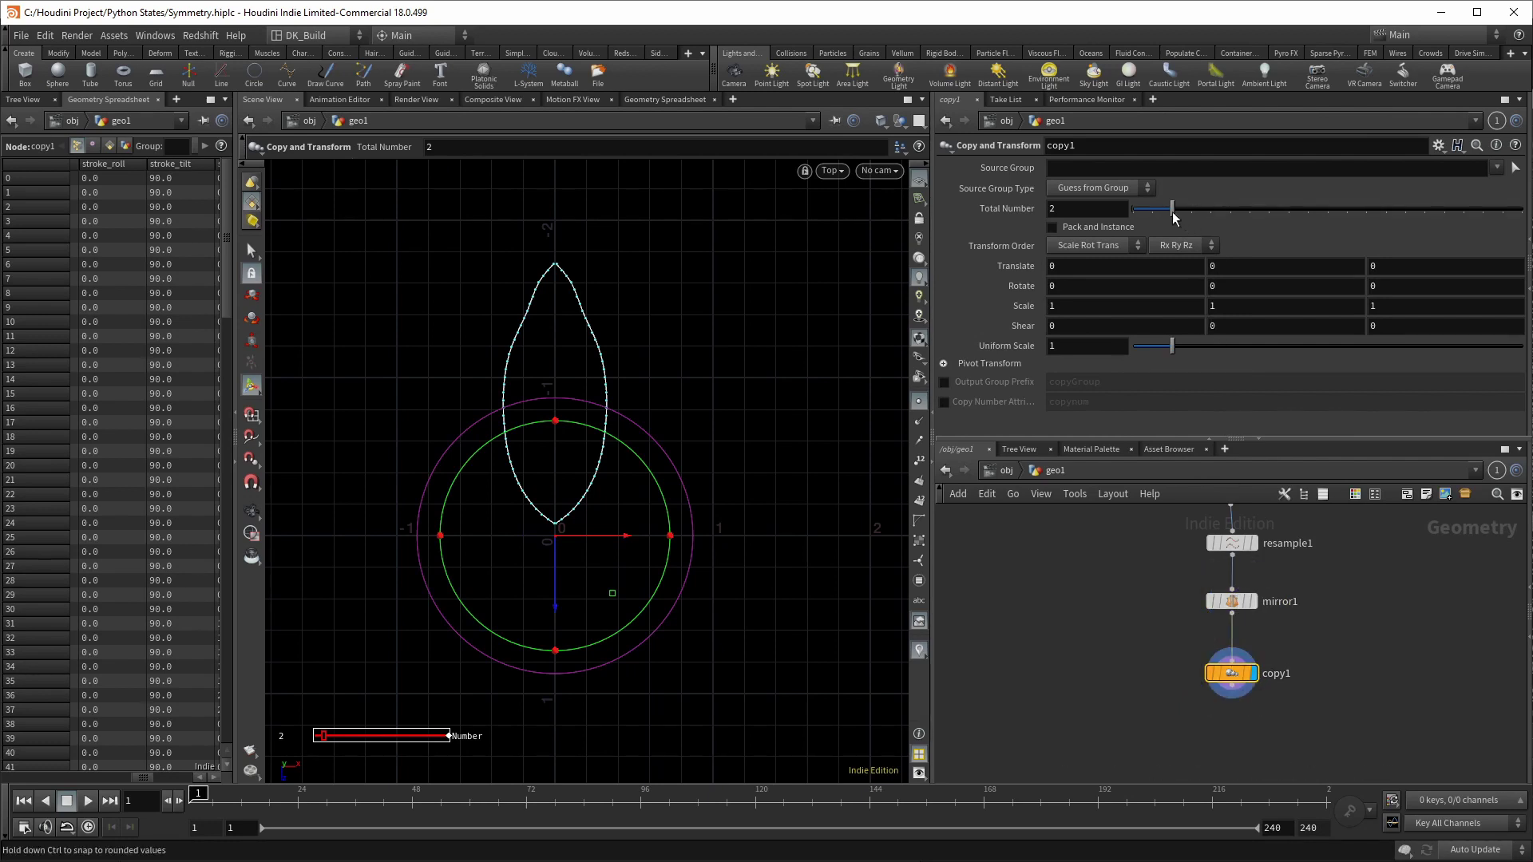
Step: Set copy1 to 8 copies rotated 45° in Y, forming an eight-petal flower
drag(1174, 212, 1309, 214)
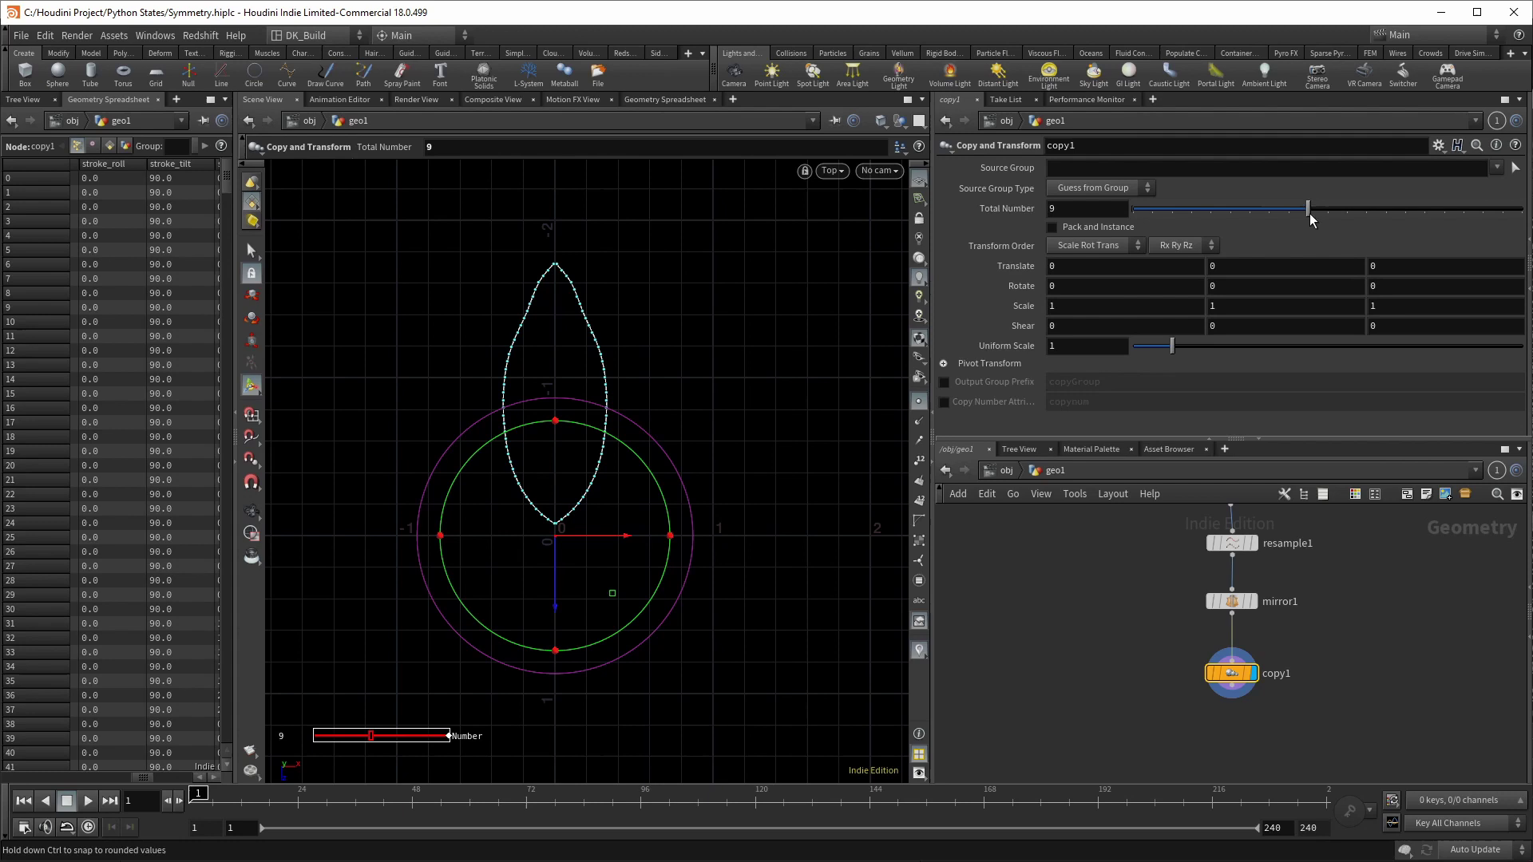
middle_drag(1214, 258, 1220, 289)
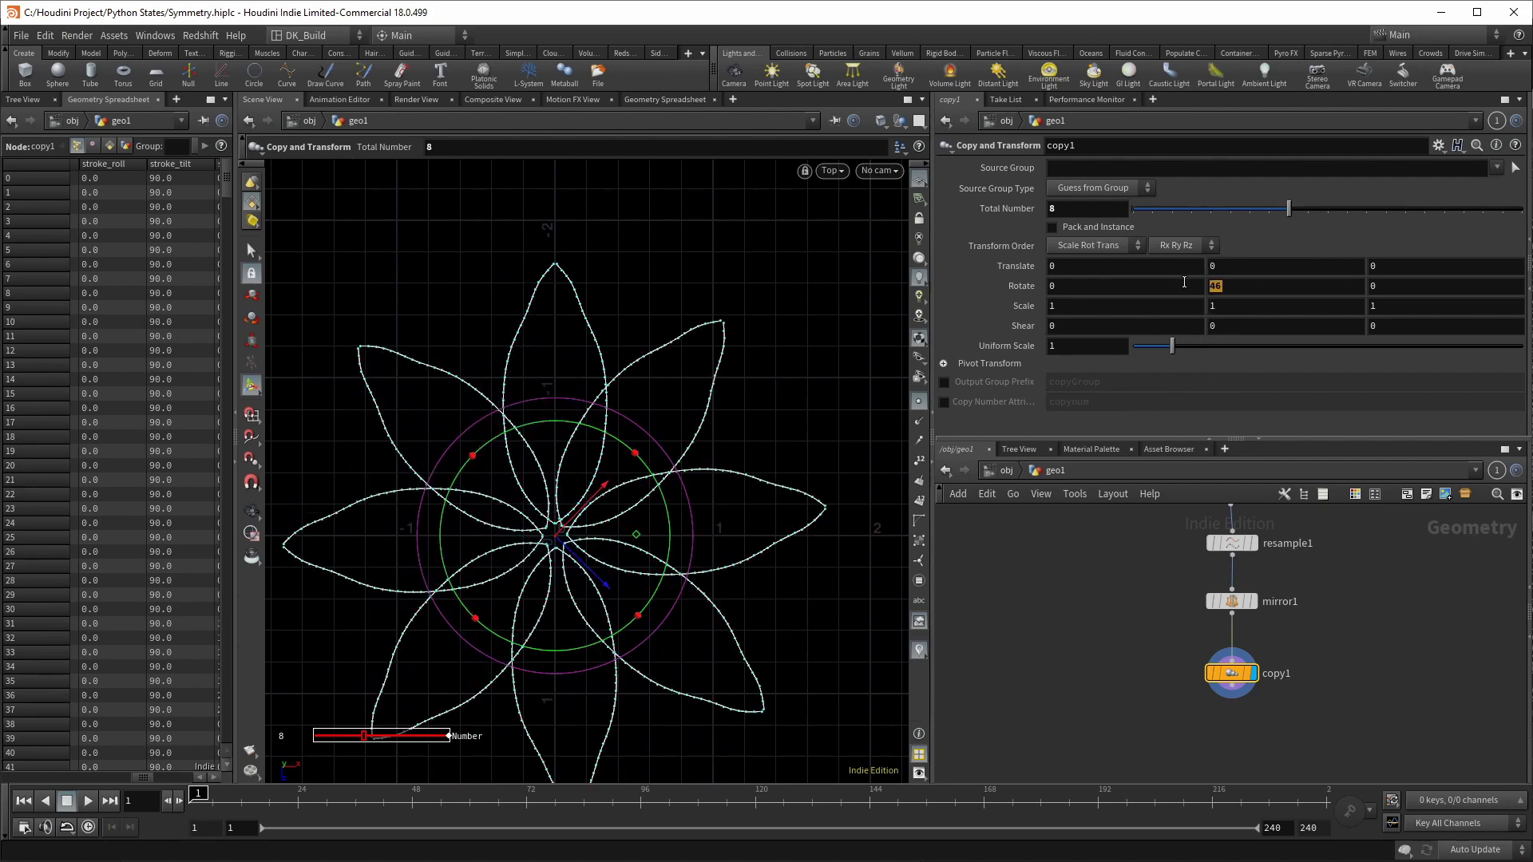
text(45)
key(Return)
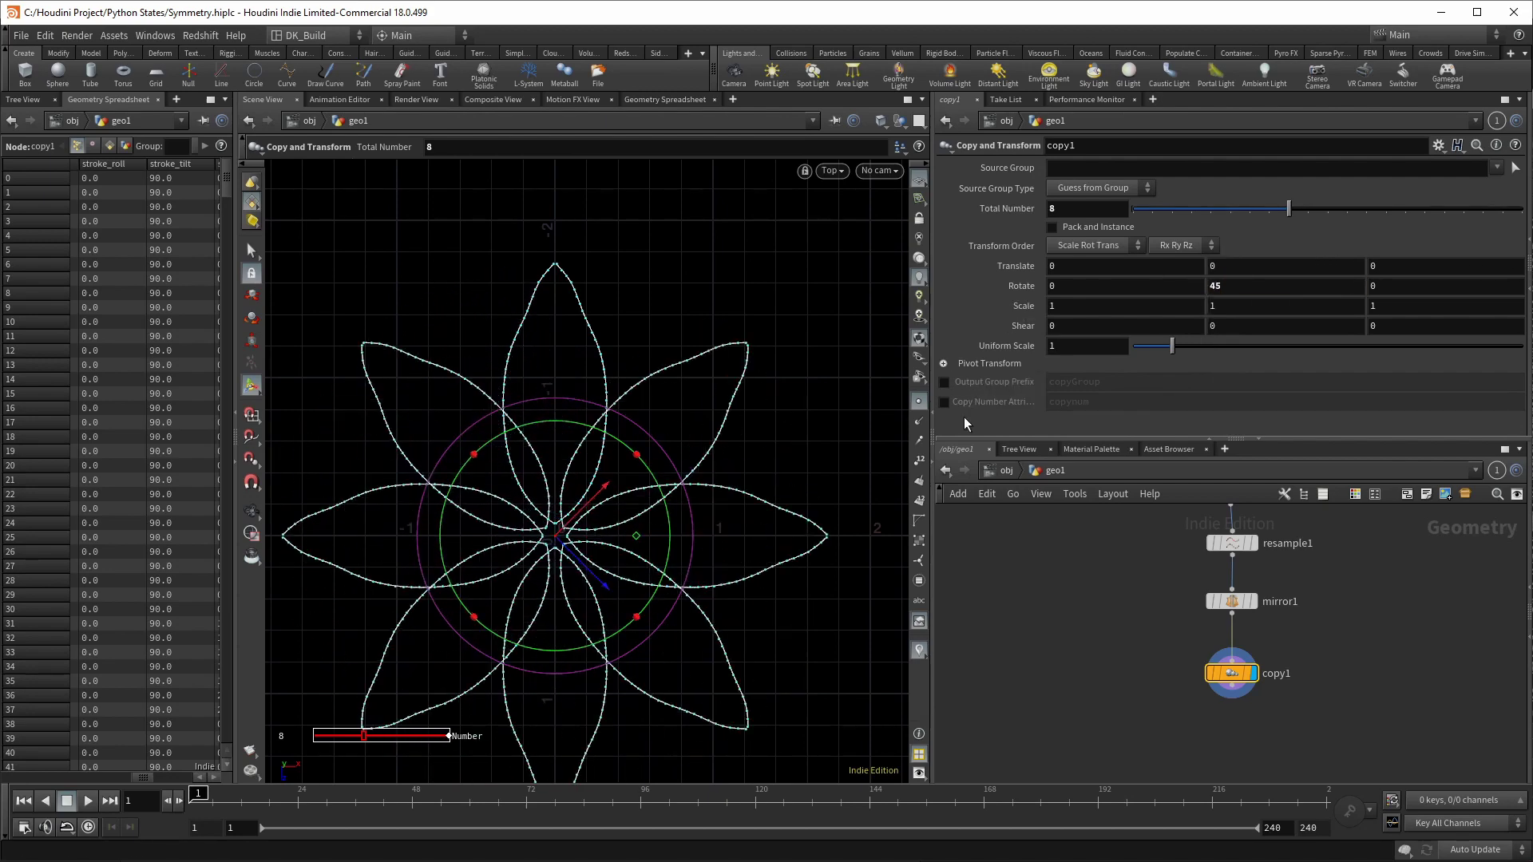
key(Escape)
middle_drag(807, 414, 826, 368)
key(Return)
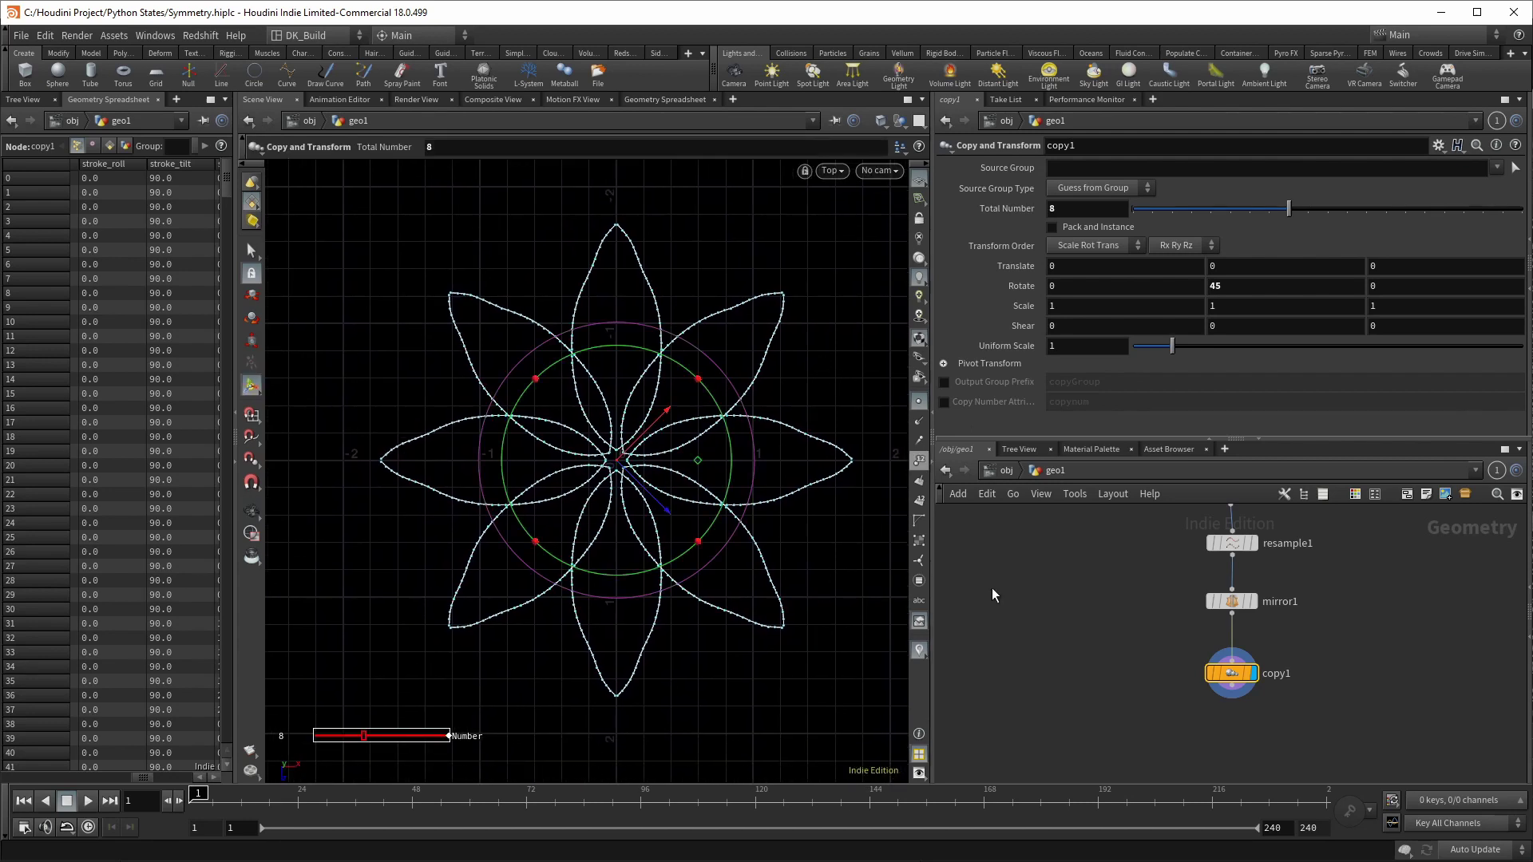
scroll(1102, 587, down, 2)
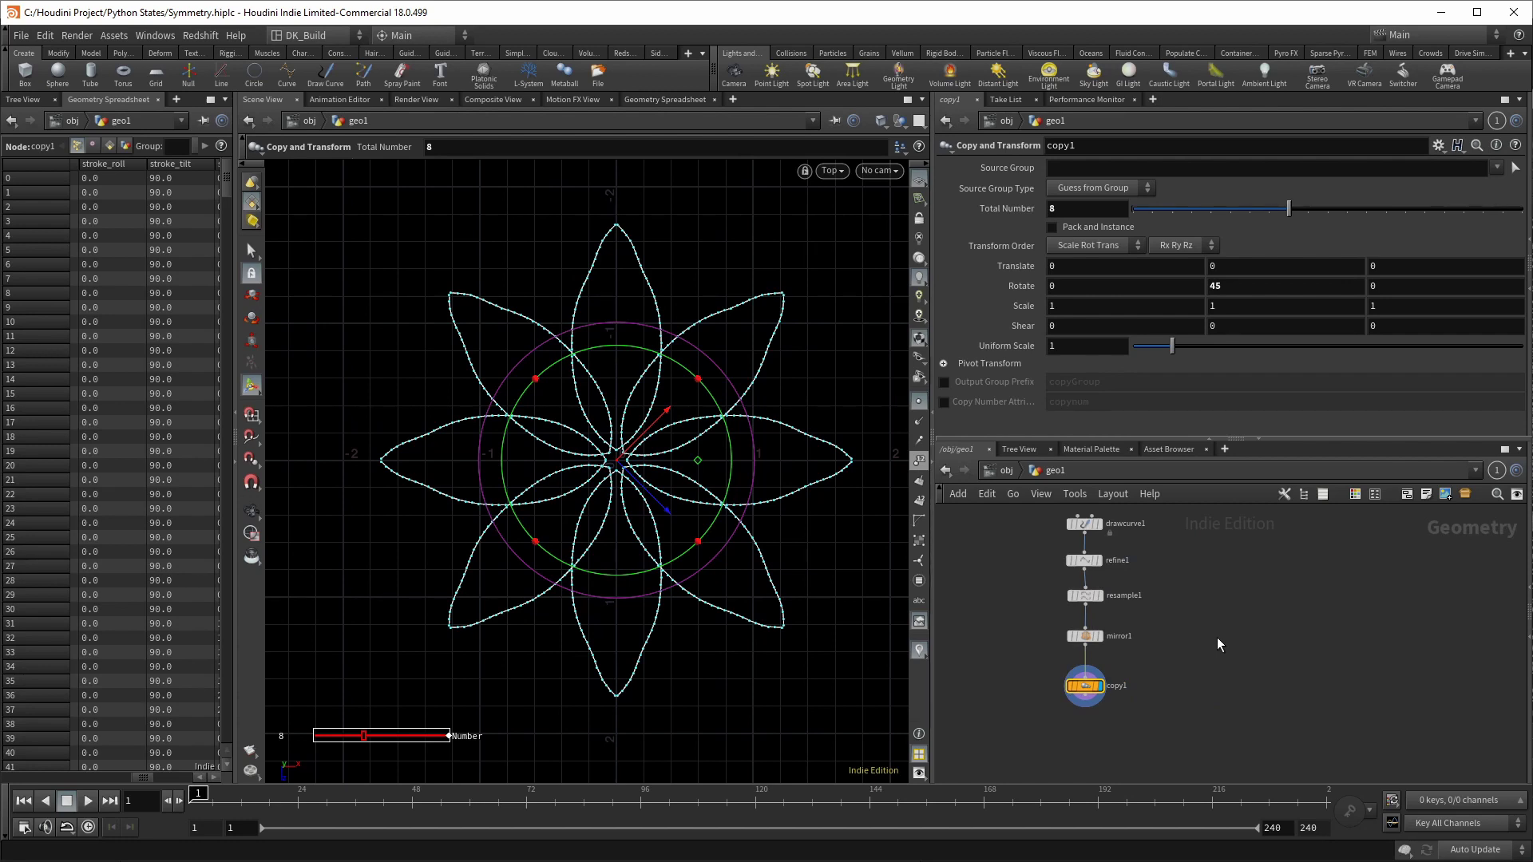
Step: Add a line1 Line node beside the existing chain
key(Tab)
text(merge)
key(Return)
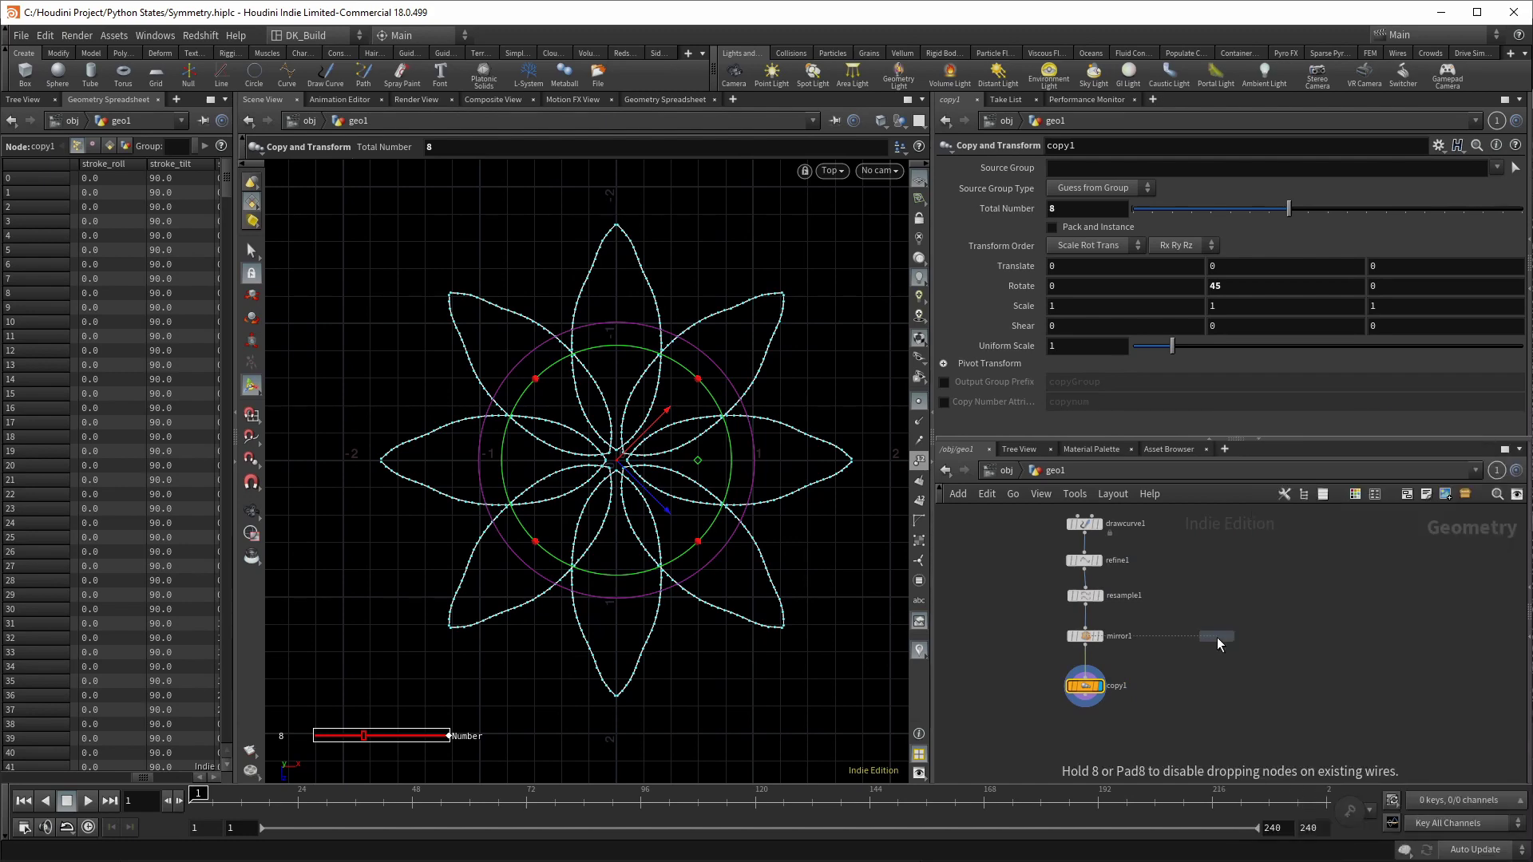
click(1217, 637)
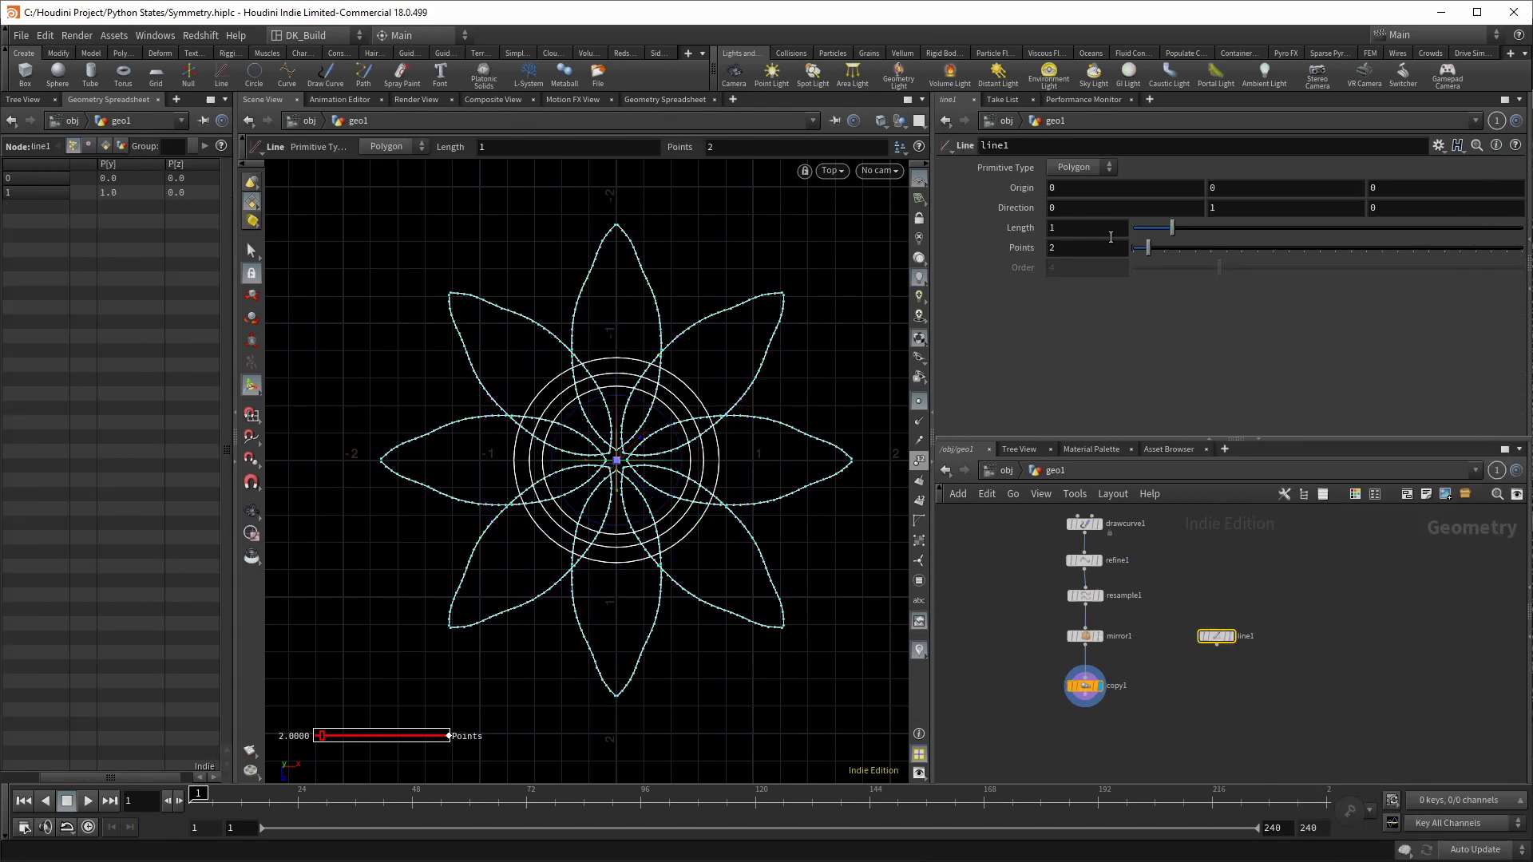
Step: Set line1's Direction to 0, 0, 1 and its Length to 100
click(1239, 213)
key(Tab)
text(1)
key(shift+Tab)
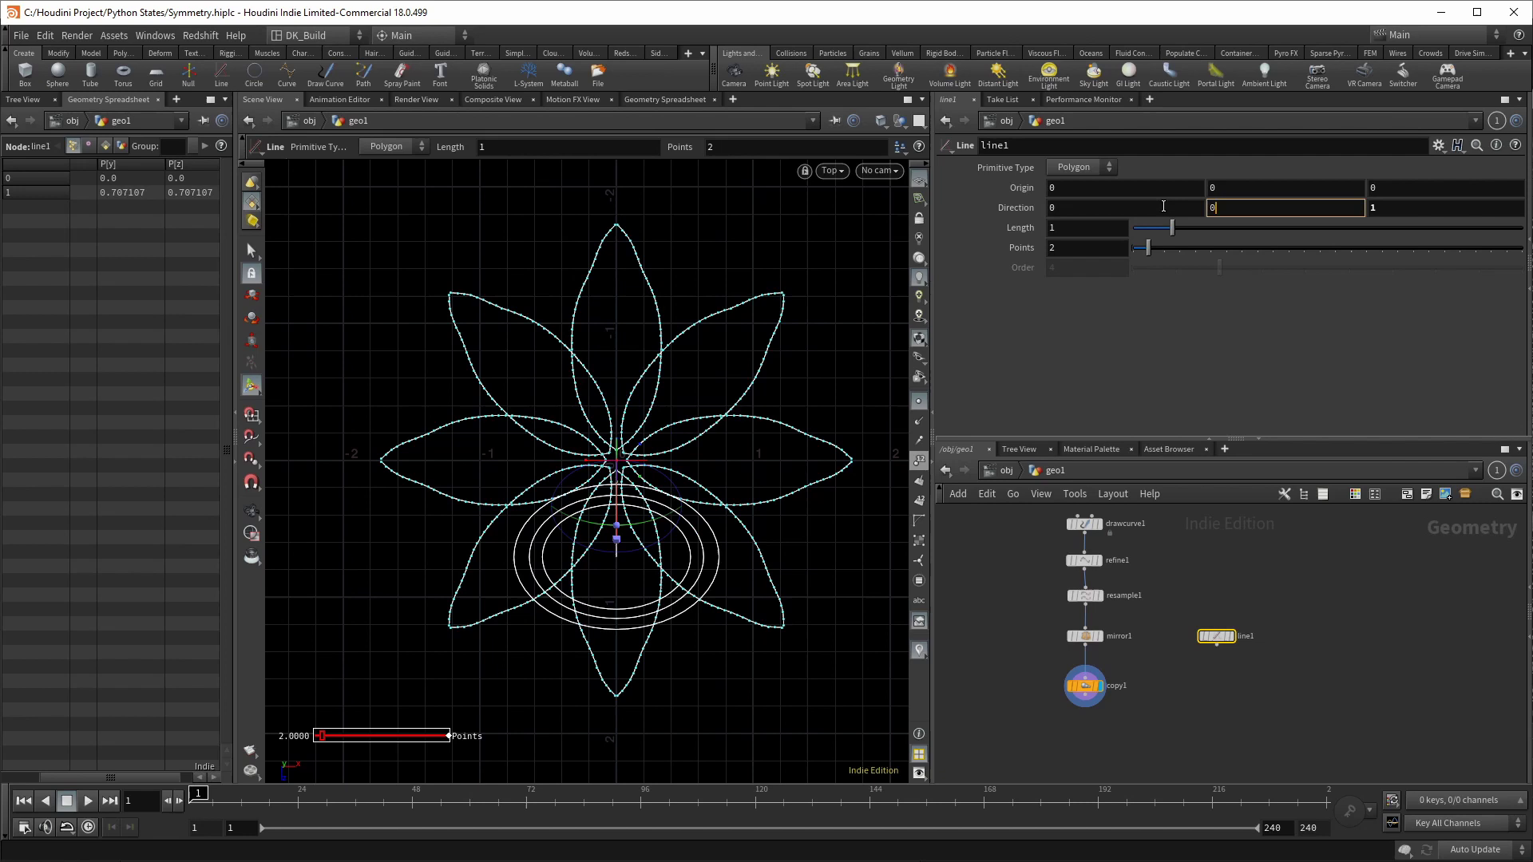
text(0)
key(Return)
click(1232, 637)
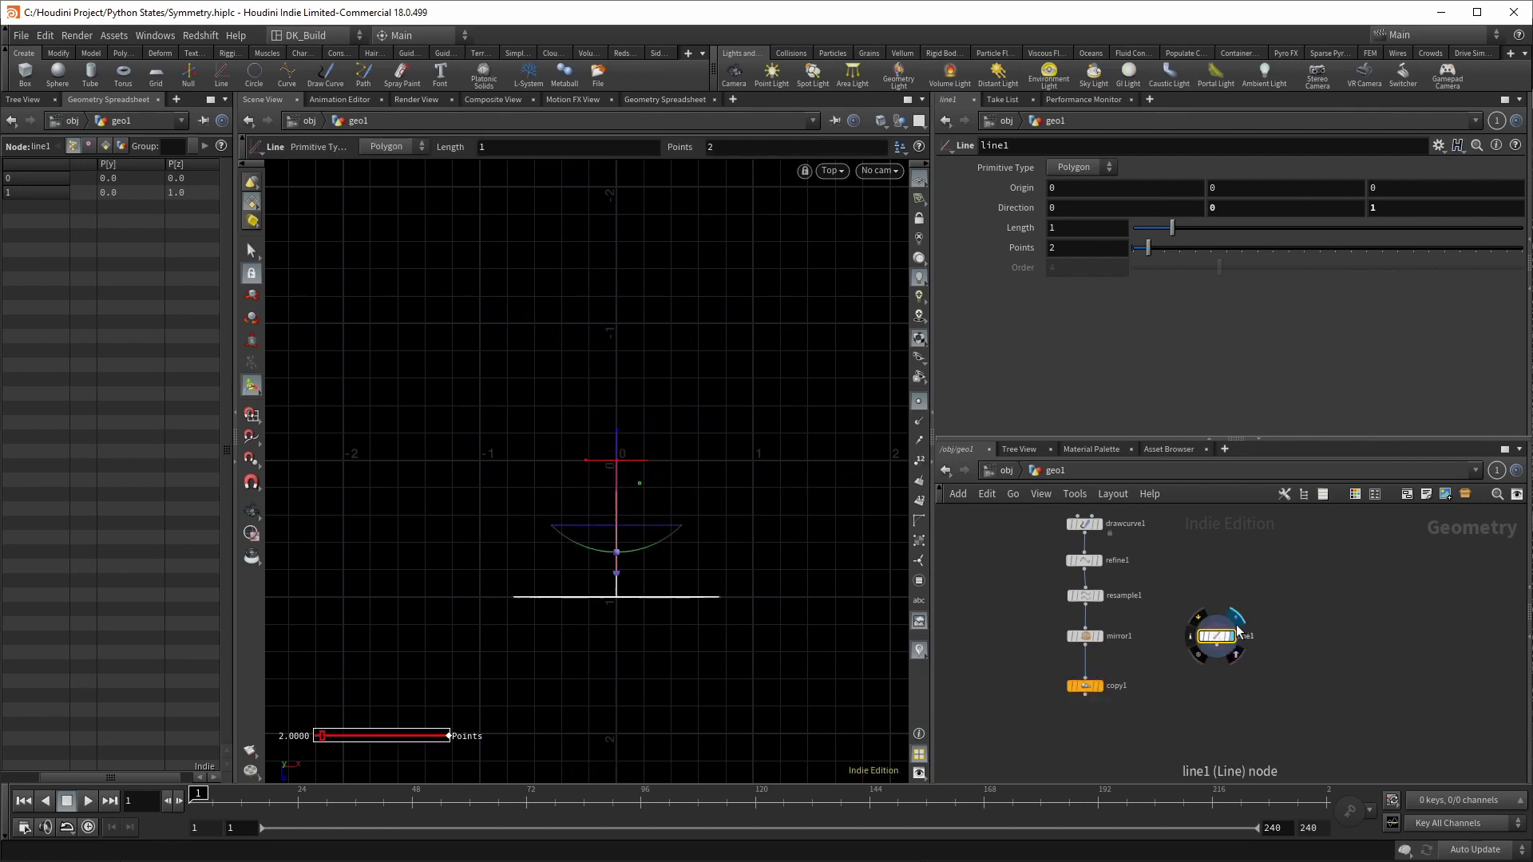
click(1091, 697)
click(1101, 224)
text(0)
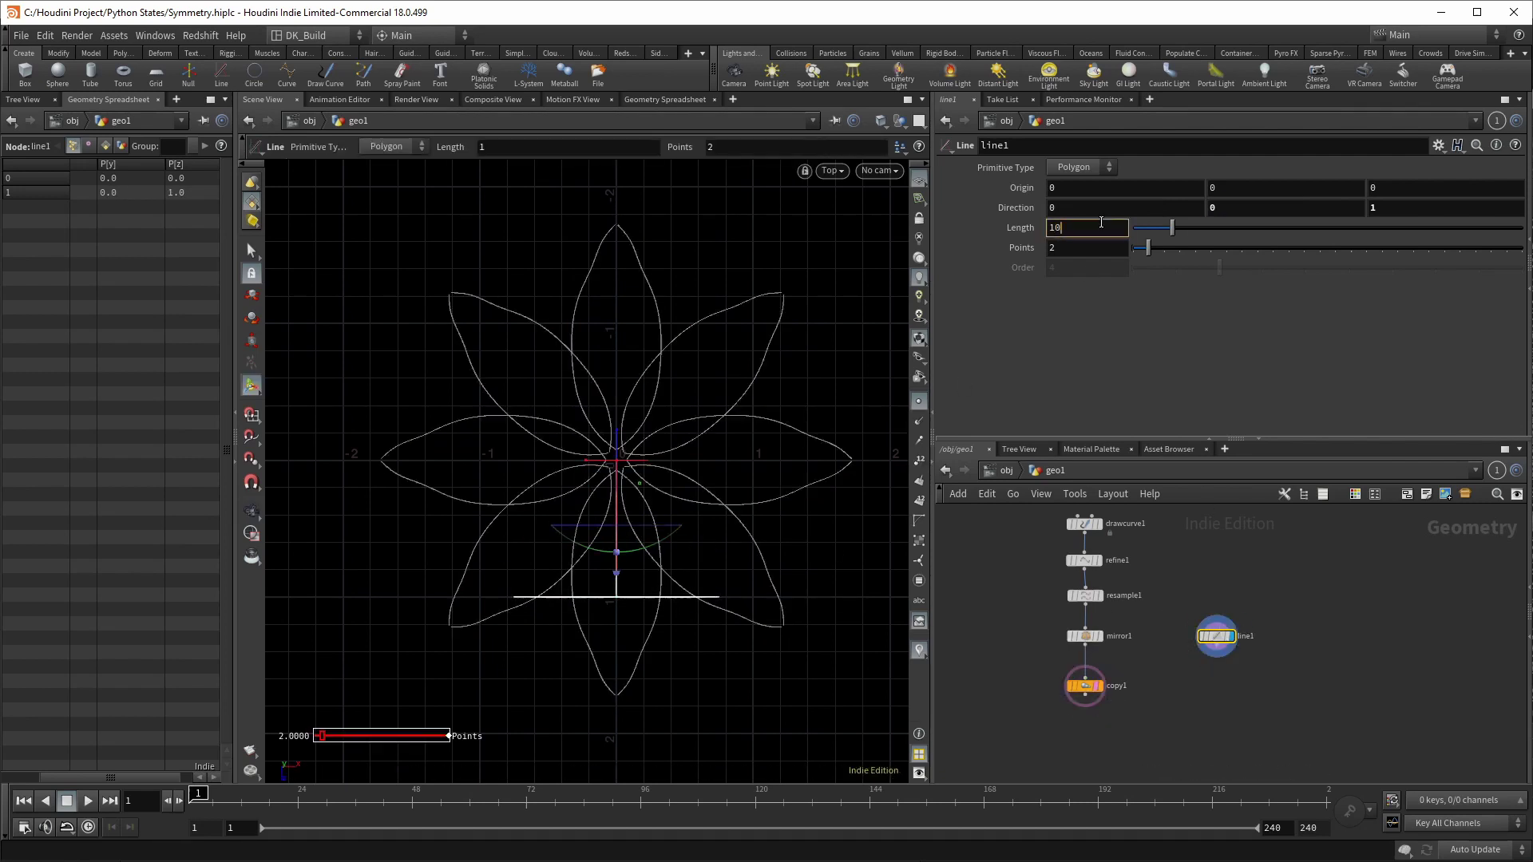
text(0)
key(Return)
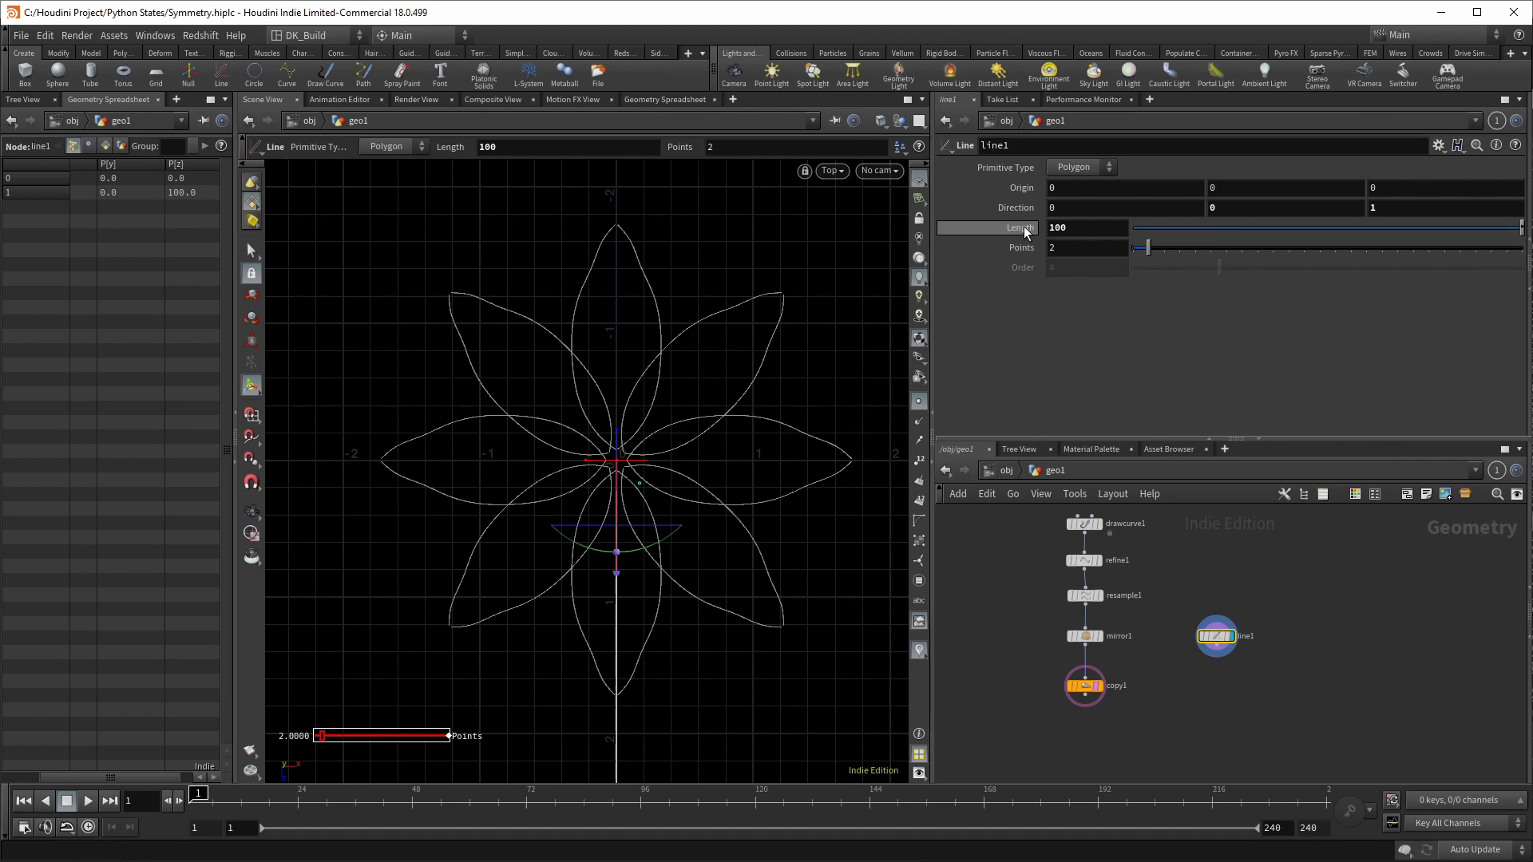
Step: Reference line1's Length in Origin Z, divided by 2
right_click(1023, 226)
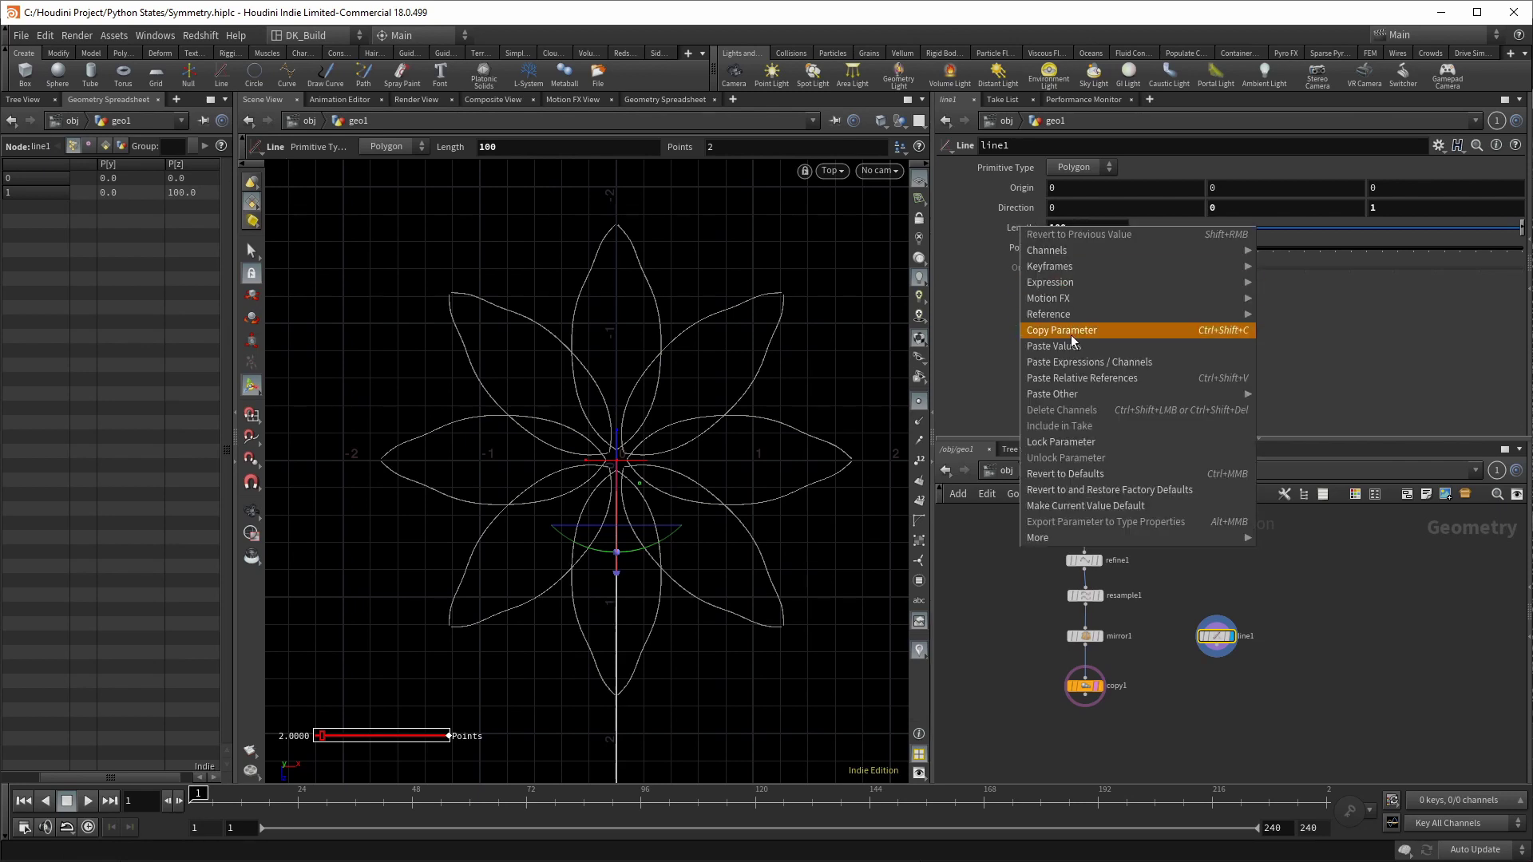
click(1071, 328)
right_click(1416, 186)
click(1450, 241)
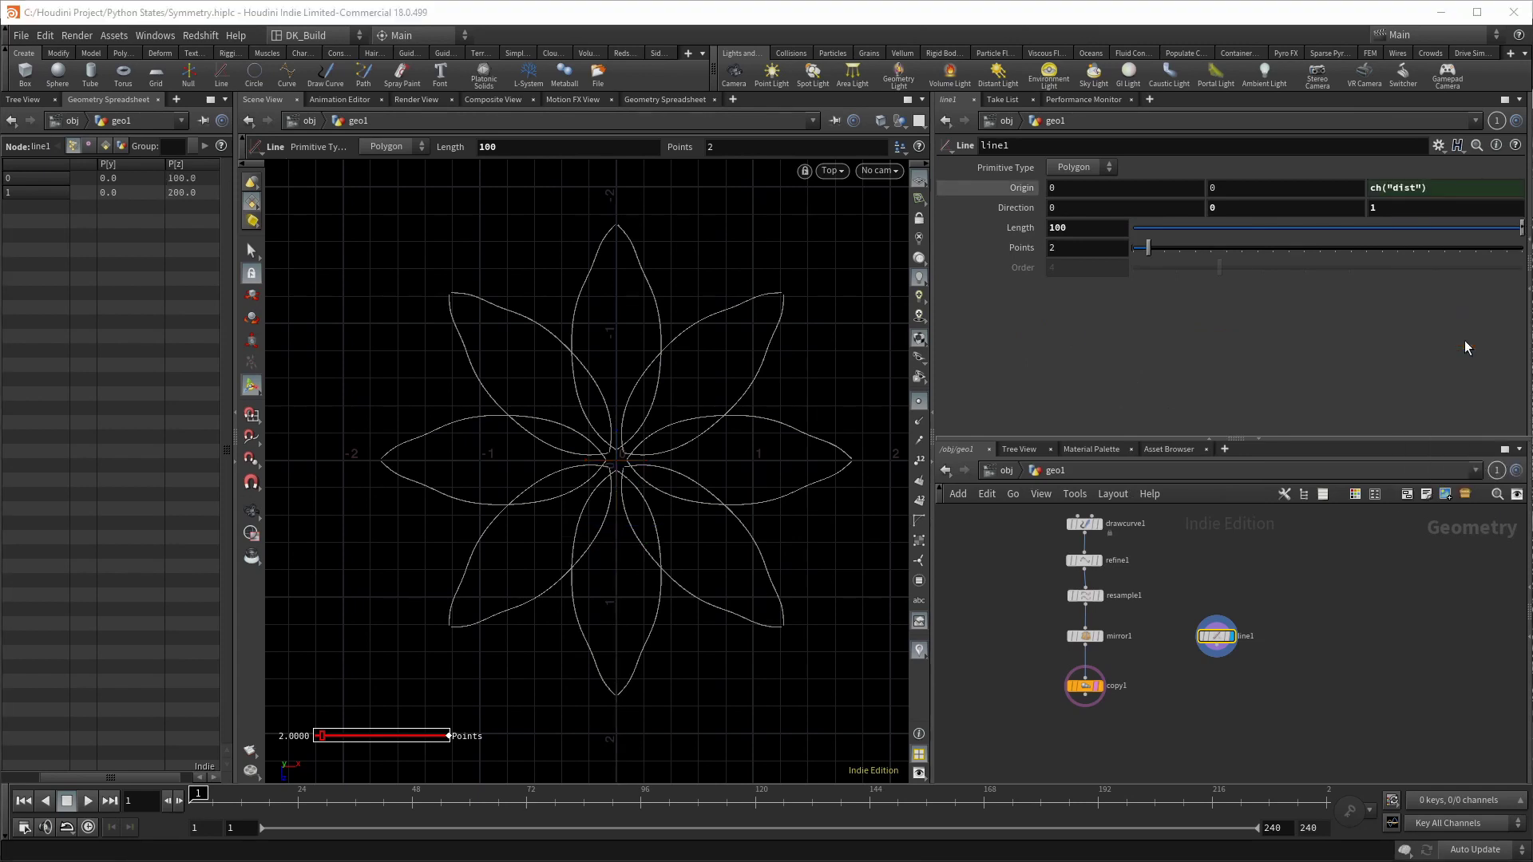
click(1469, 191)
text(/2)
key(Return)
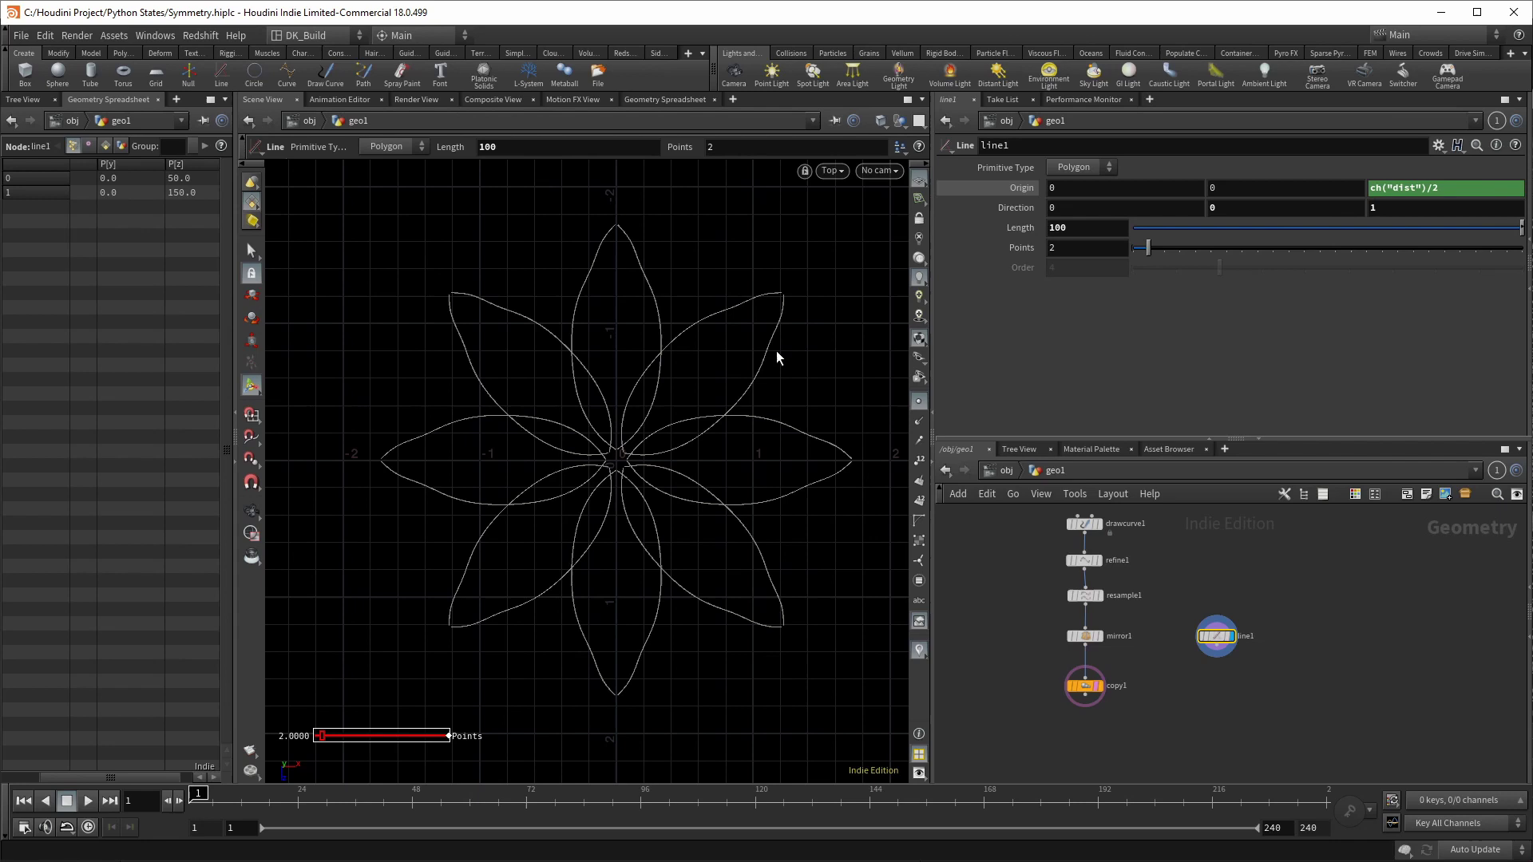
Step: Negate the Origin Z expression to -ch("dist")/2, centring the line on the origin
scroll(682, 473, down, 5)
click(1372, 189)
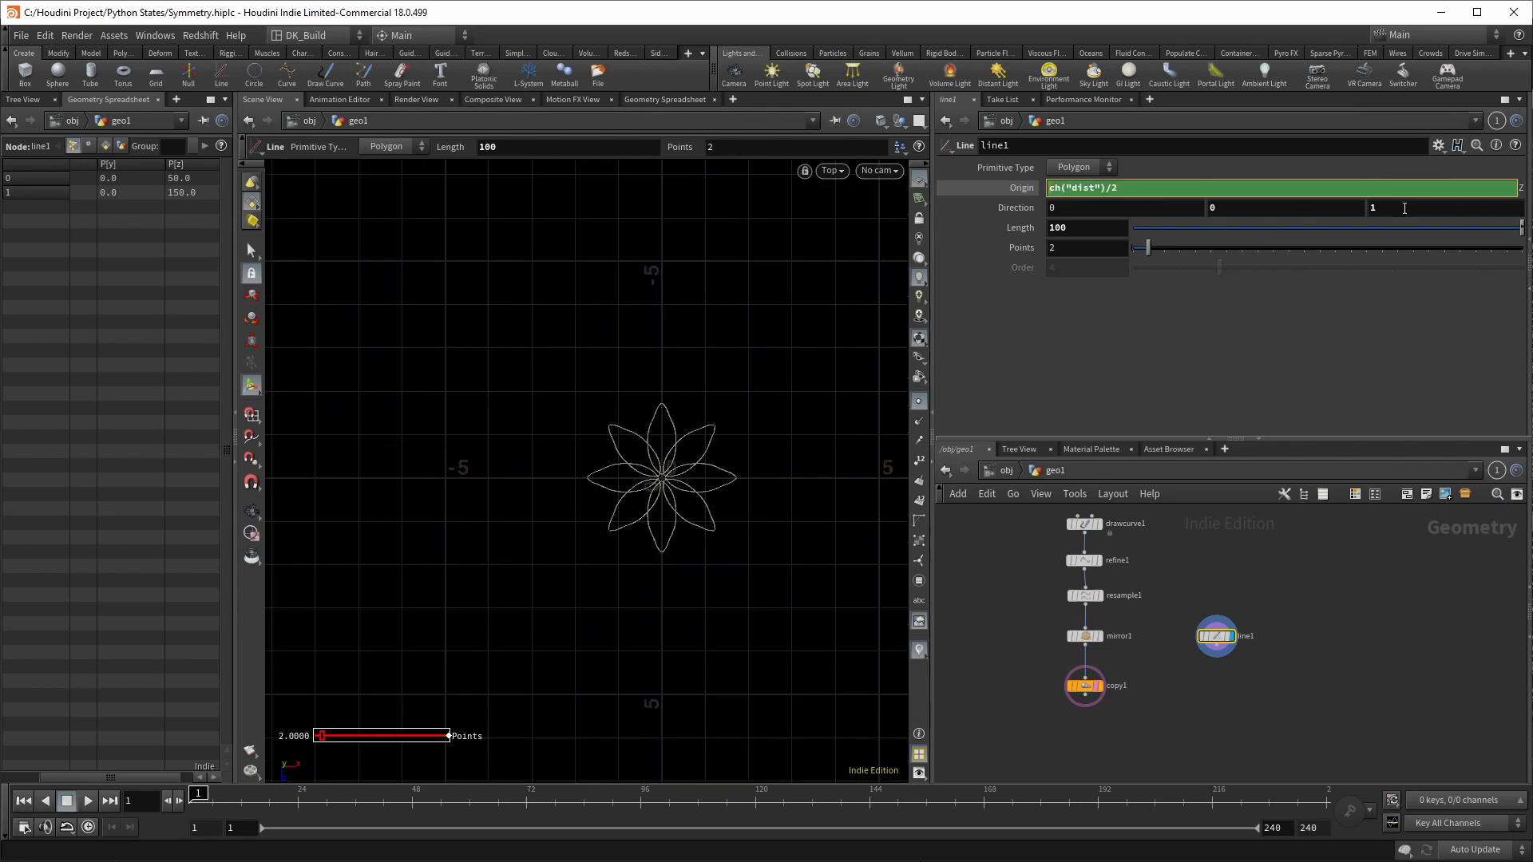
text(-)
key(Return)
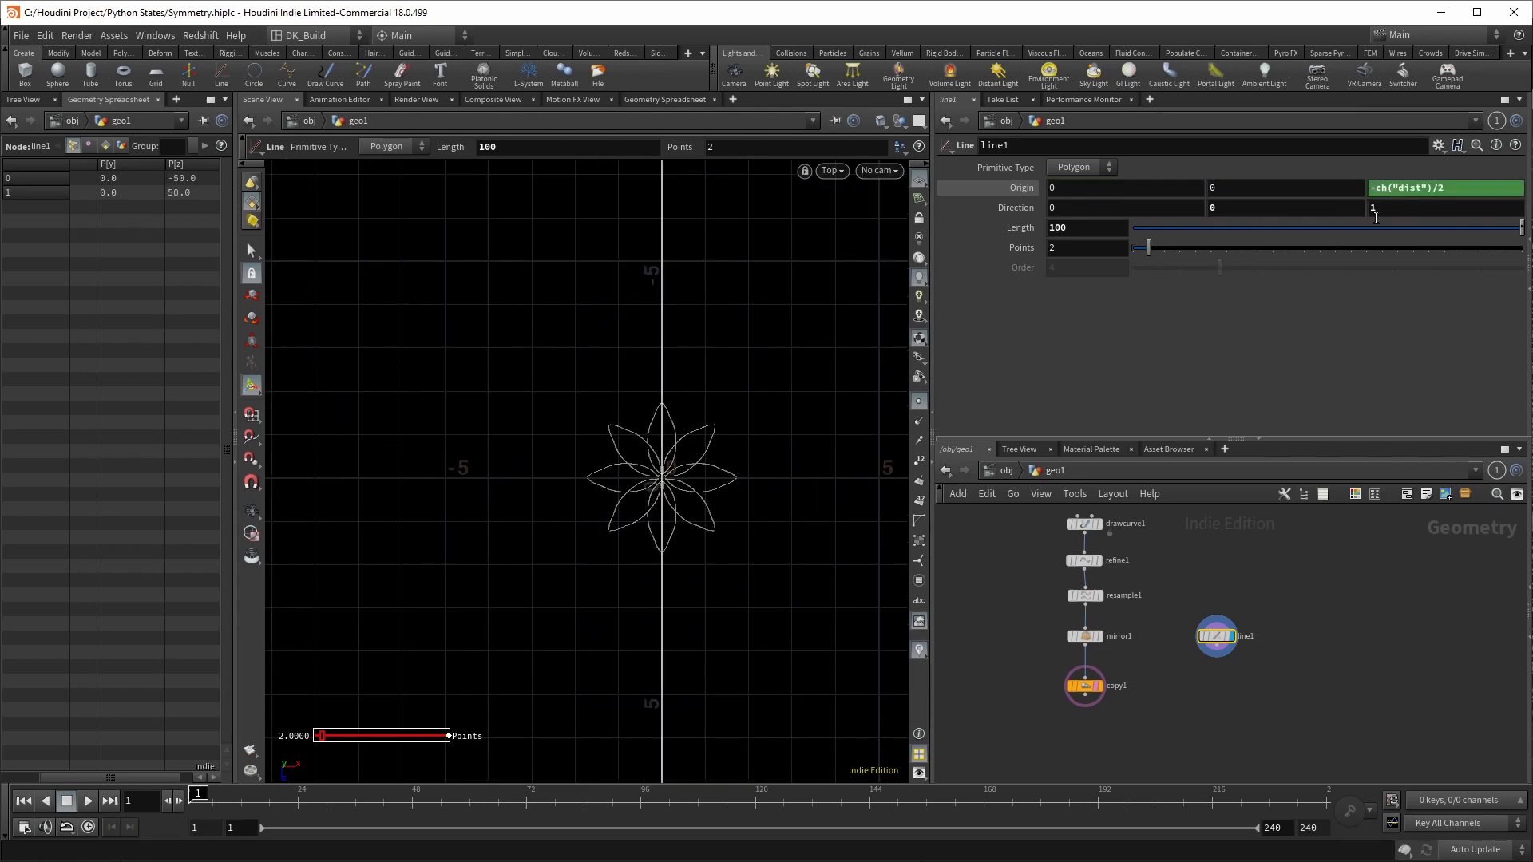
key(space)
scroll(638, 455, up, 5)
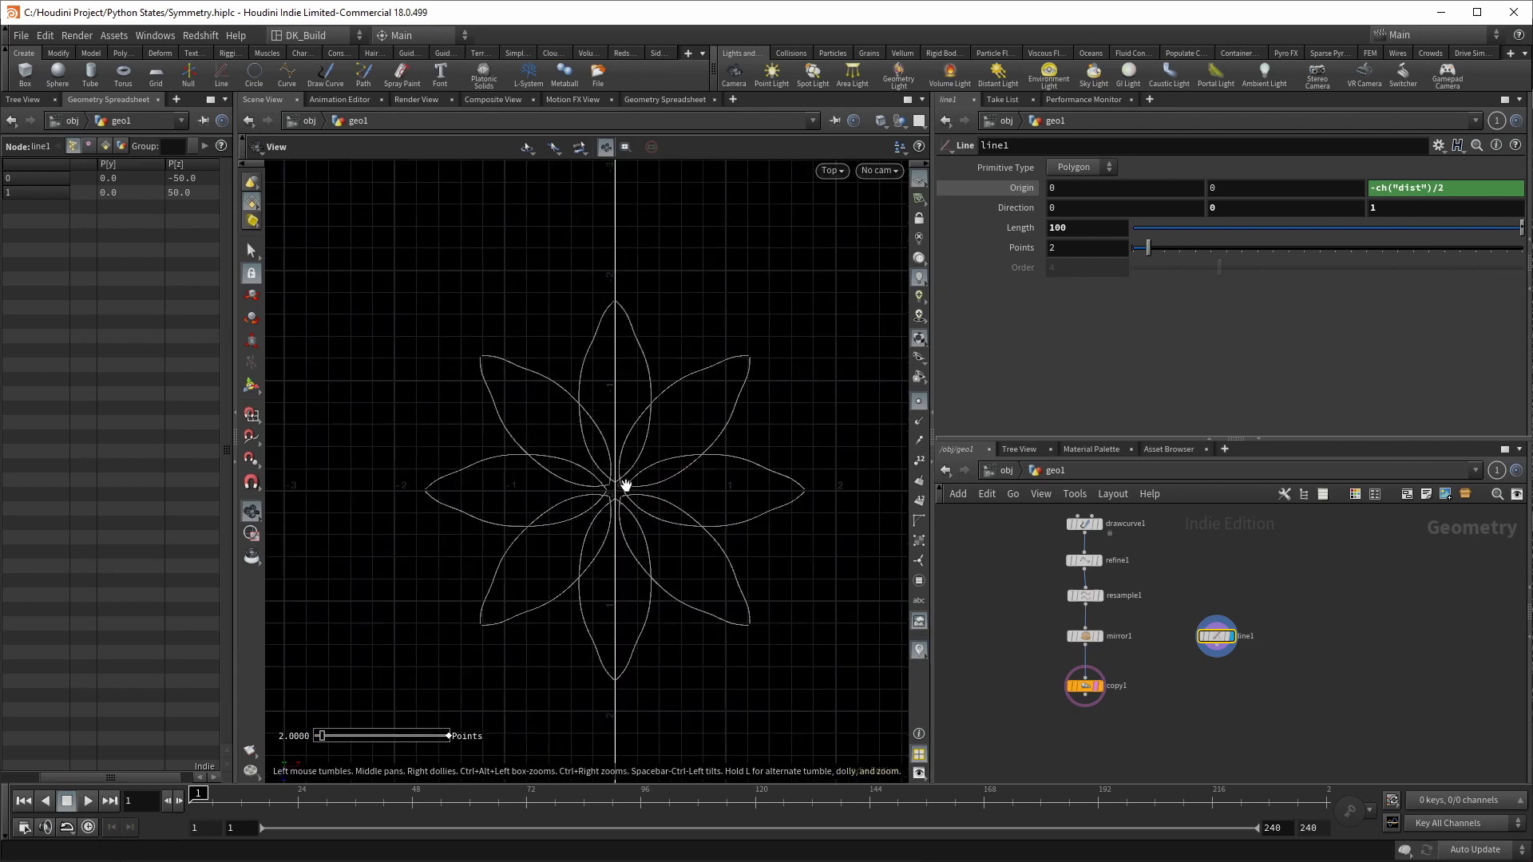
scroll(625, 485, up, 2)
scroll(1134, 739, up, 3)
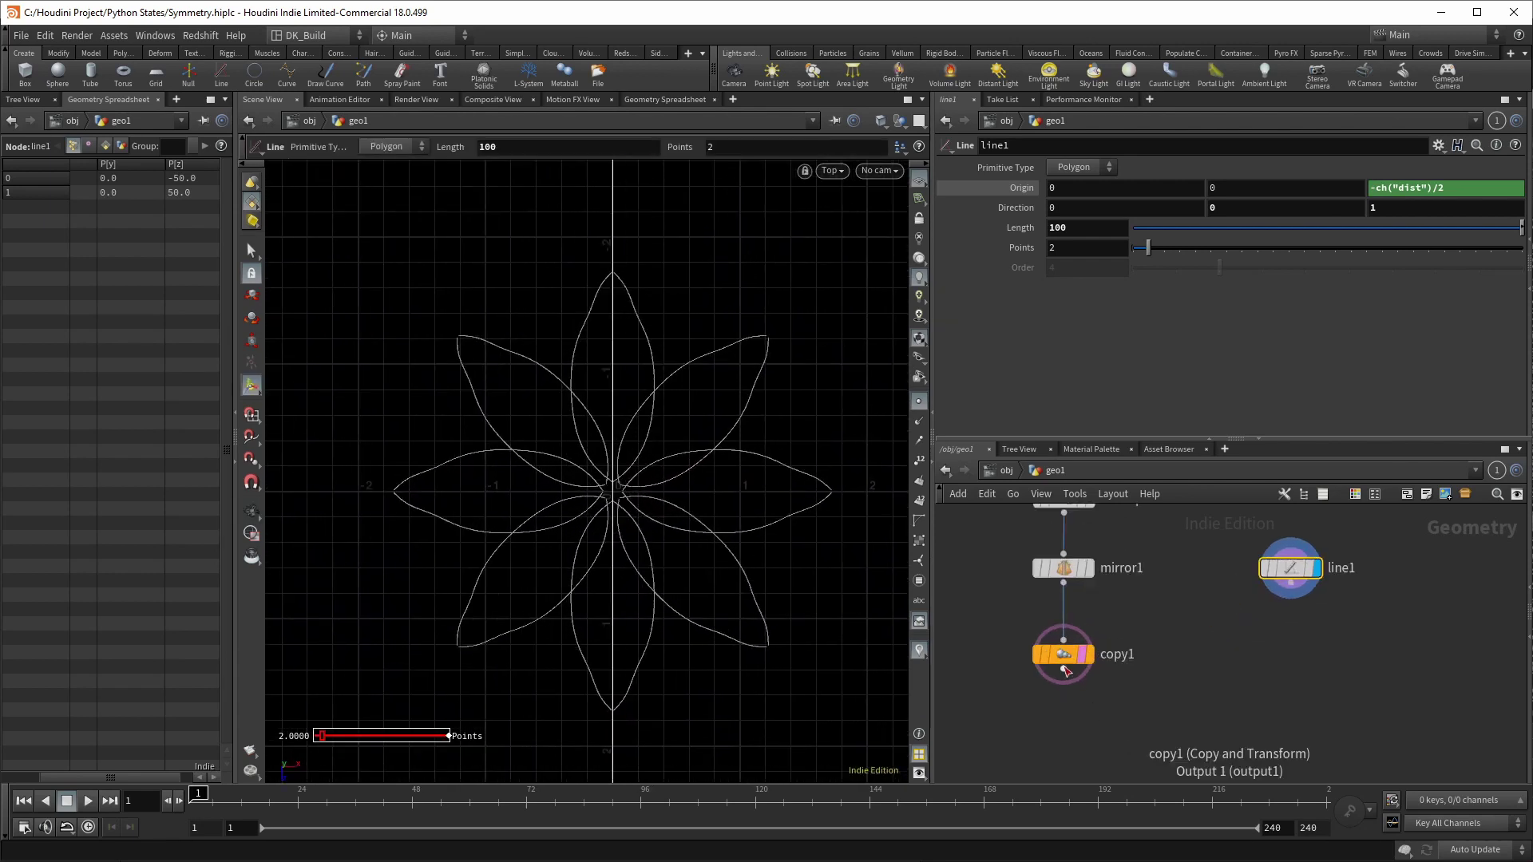
Step: Duplicate copy1 as copy2 under line1 and display eight radial guide lines at 45°
click(1064, 656)
click(1295, 672)
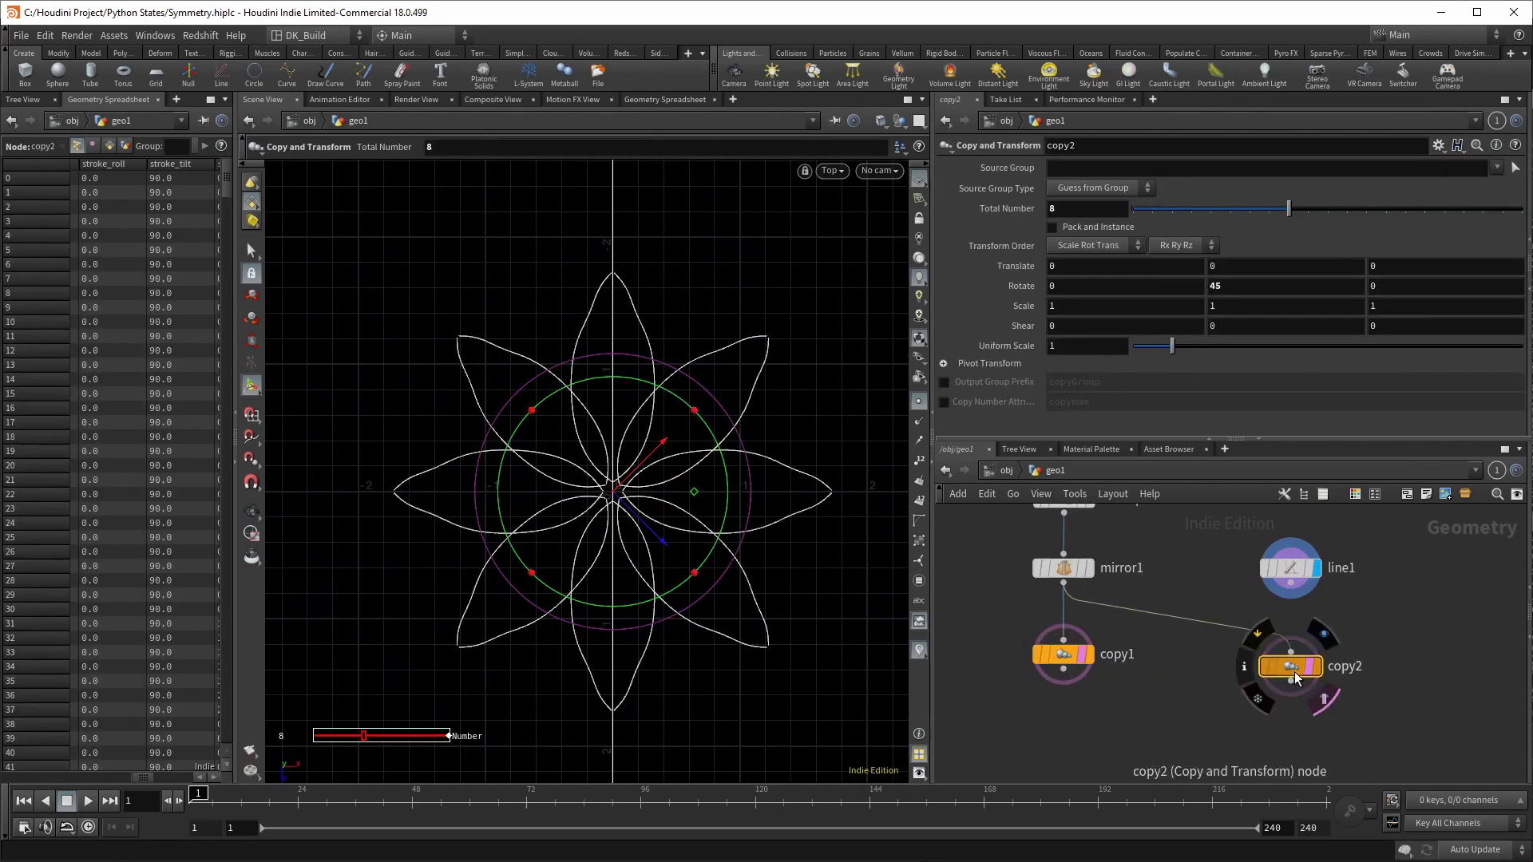
click(1326, 632)
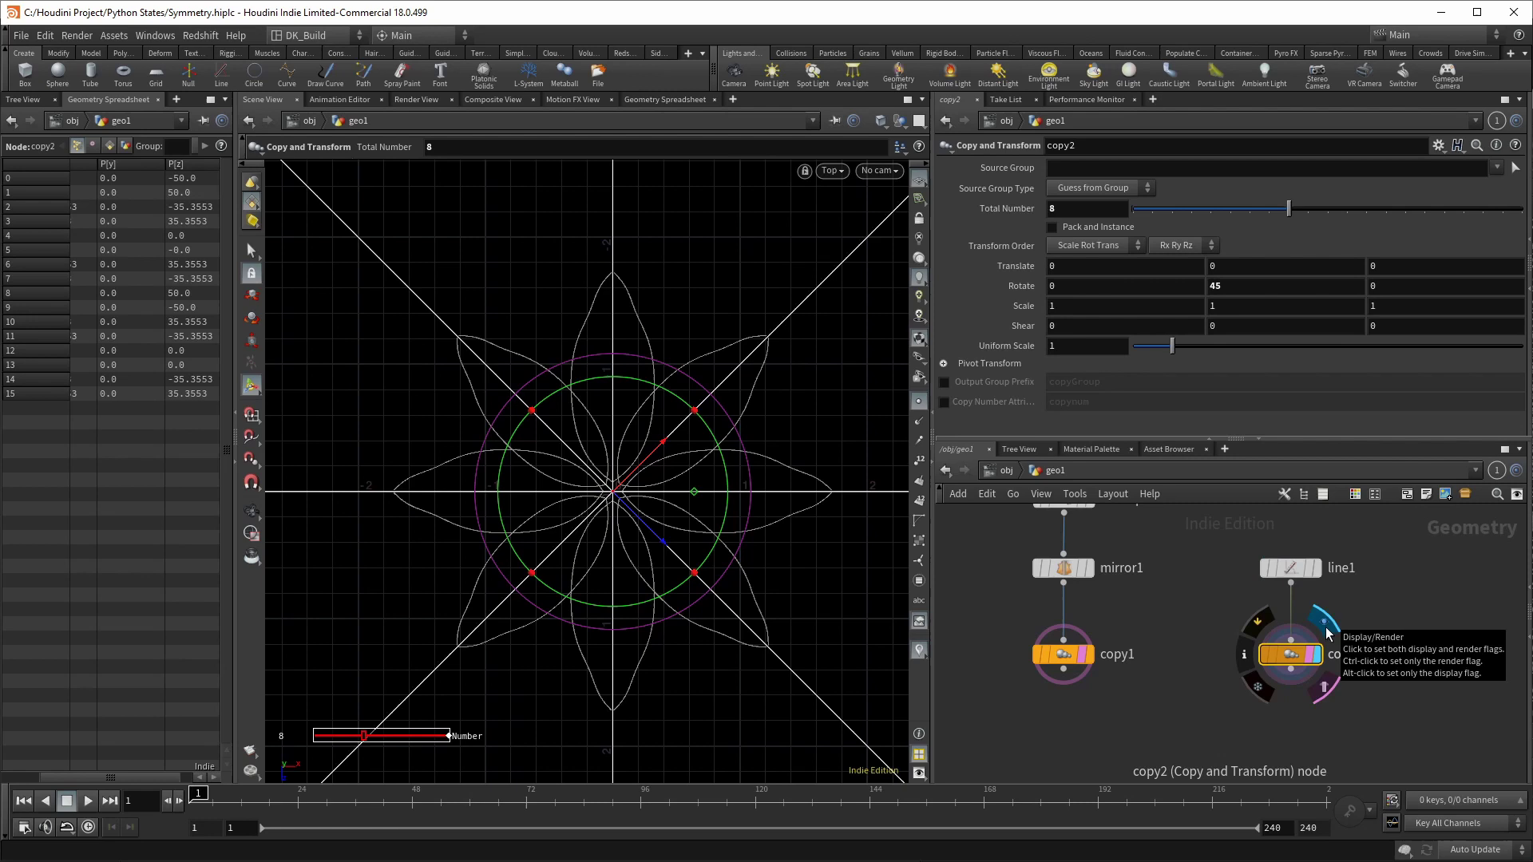
scroll(1062, 573, up, 5)
click(1058, 554)
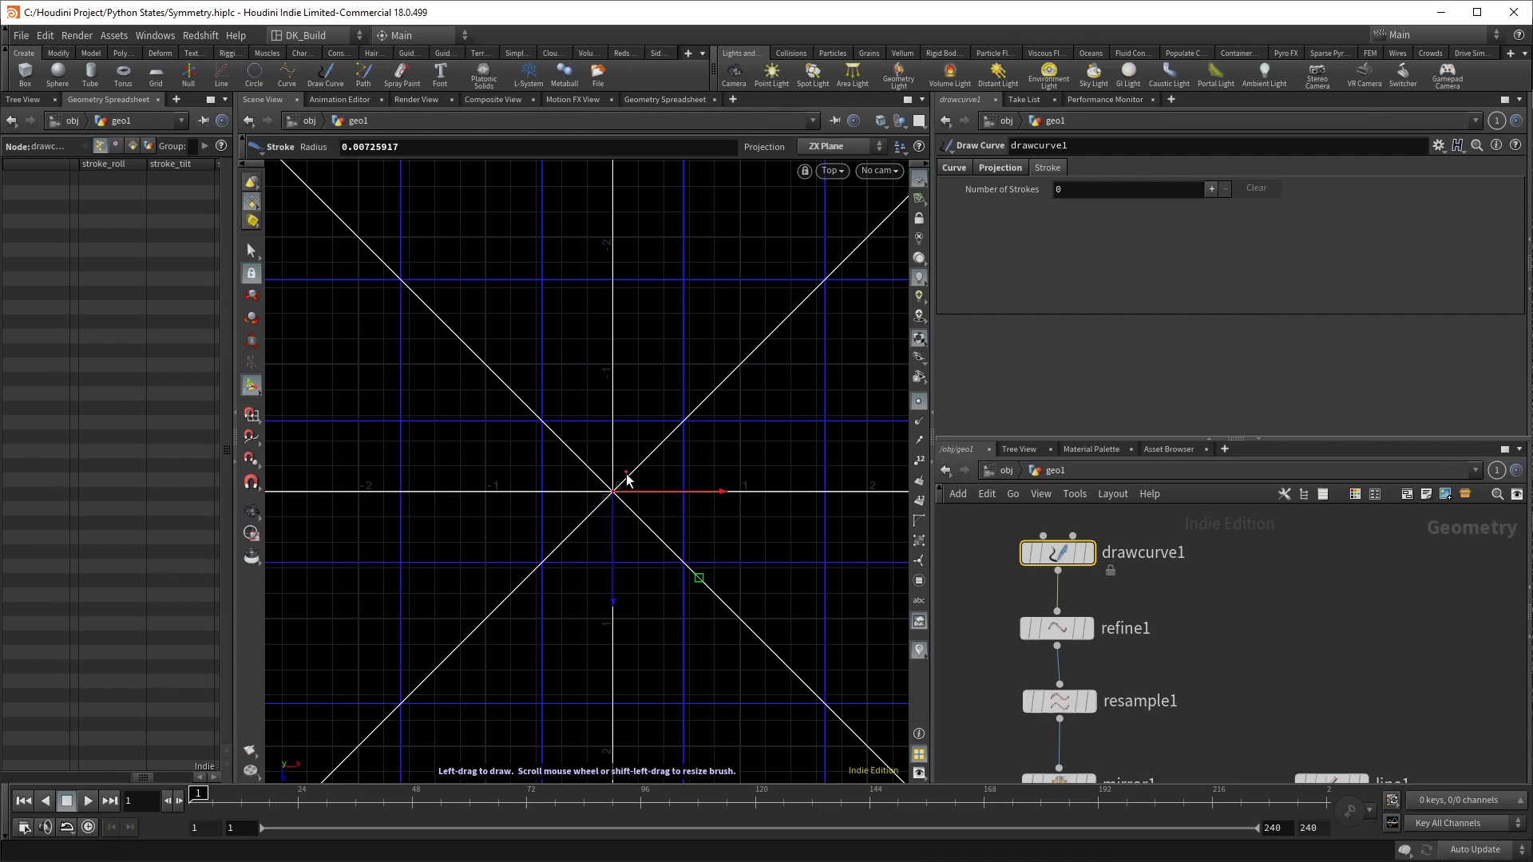
Step: Draw a new stroke from the centre toward the upper right, forming an eight-petal flower
mouse_move(626, 479)
mouse_down()
mouse_move(665, 392)
mouse_move(759, 348)
mouse_up()
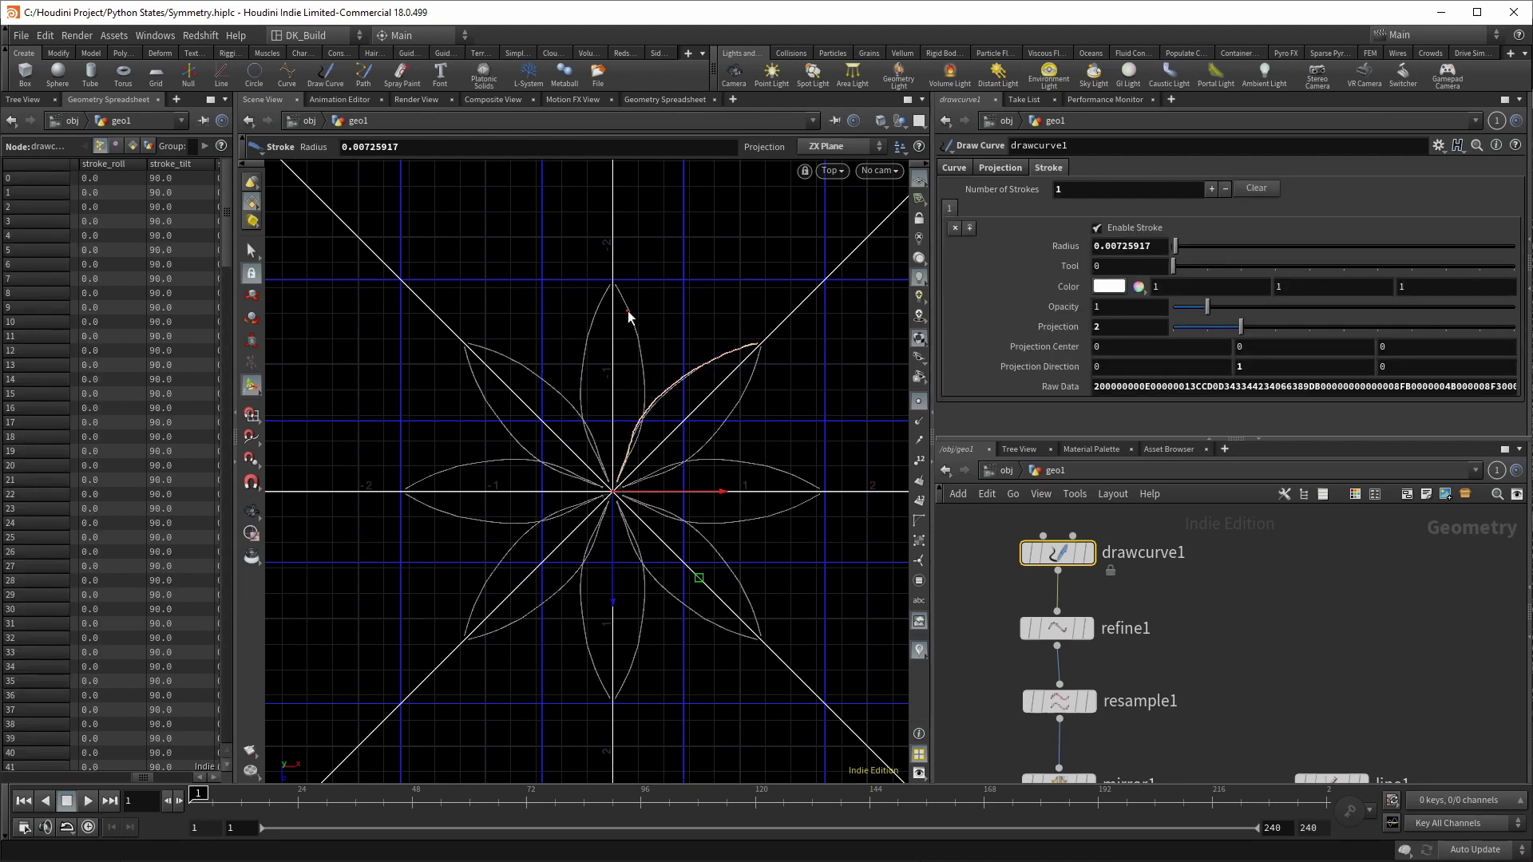
scroll(1161, 654, down, 3)
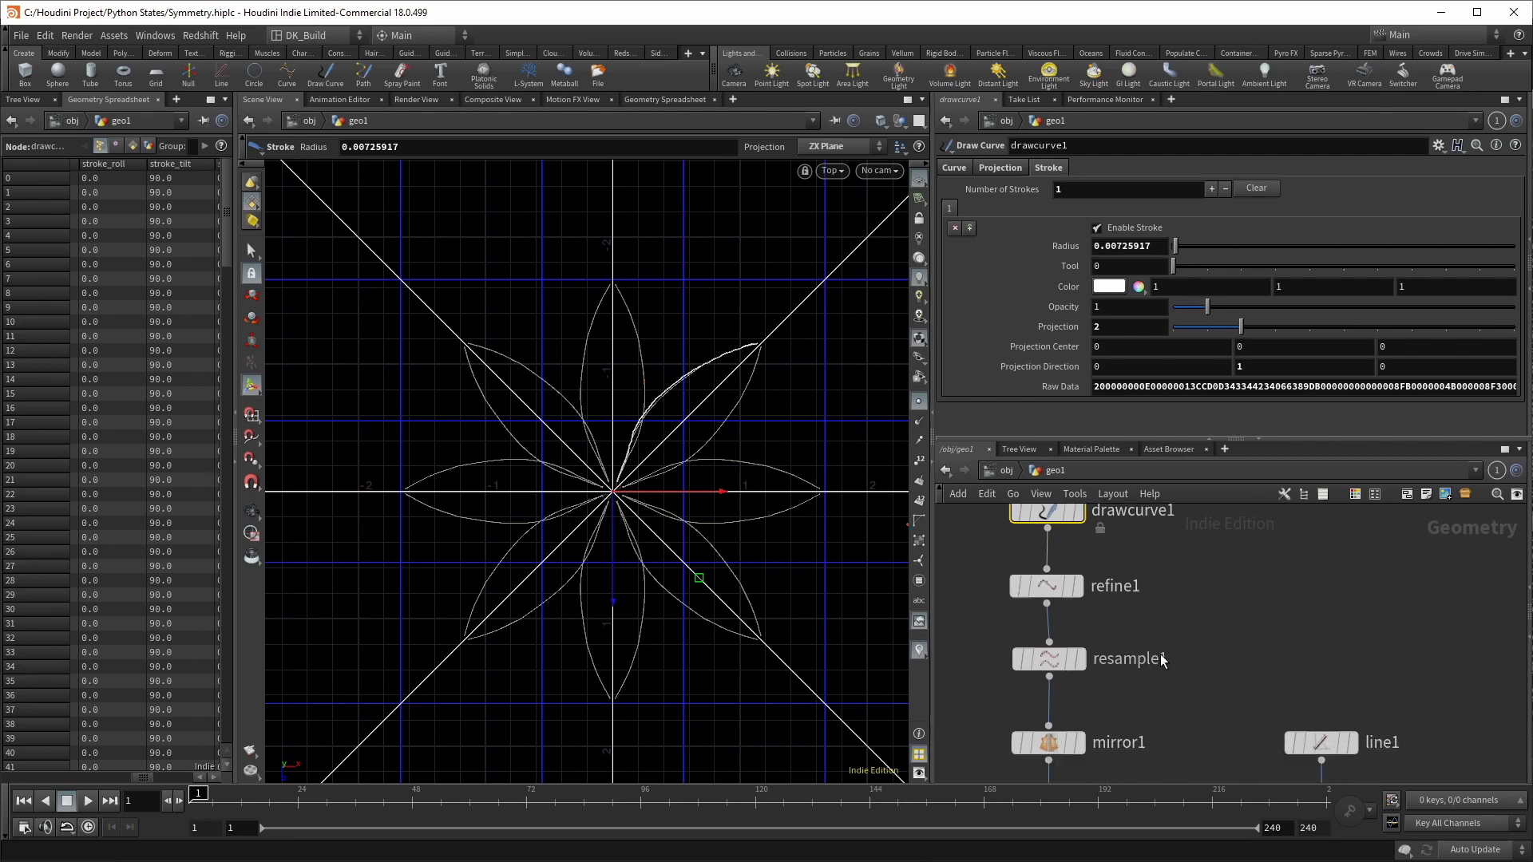
Step: Link copy2's Total Number to copy1's count with a pasted relative reference
click(1297, 751)
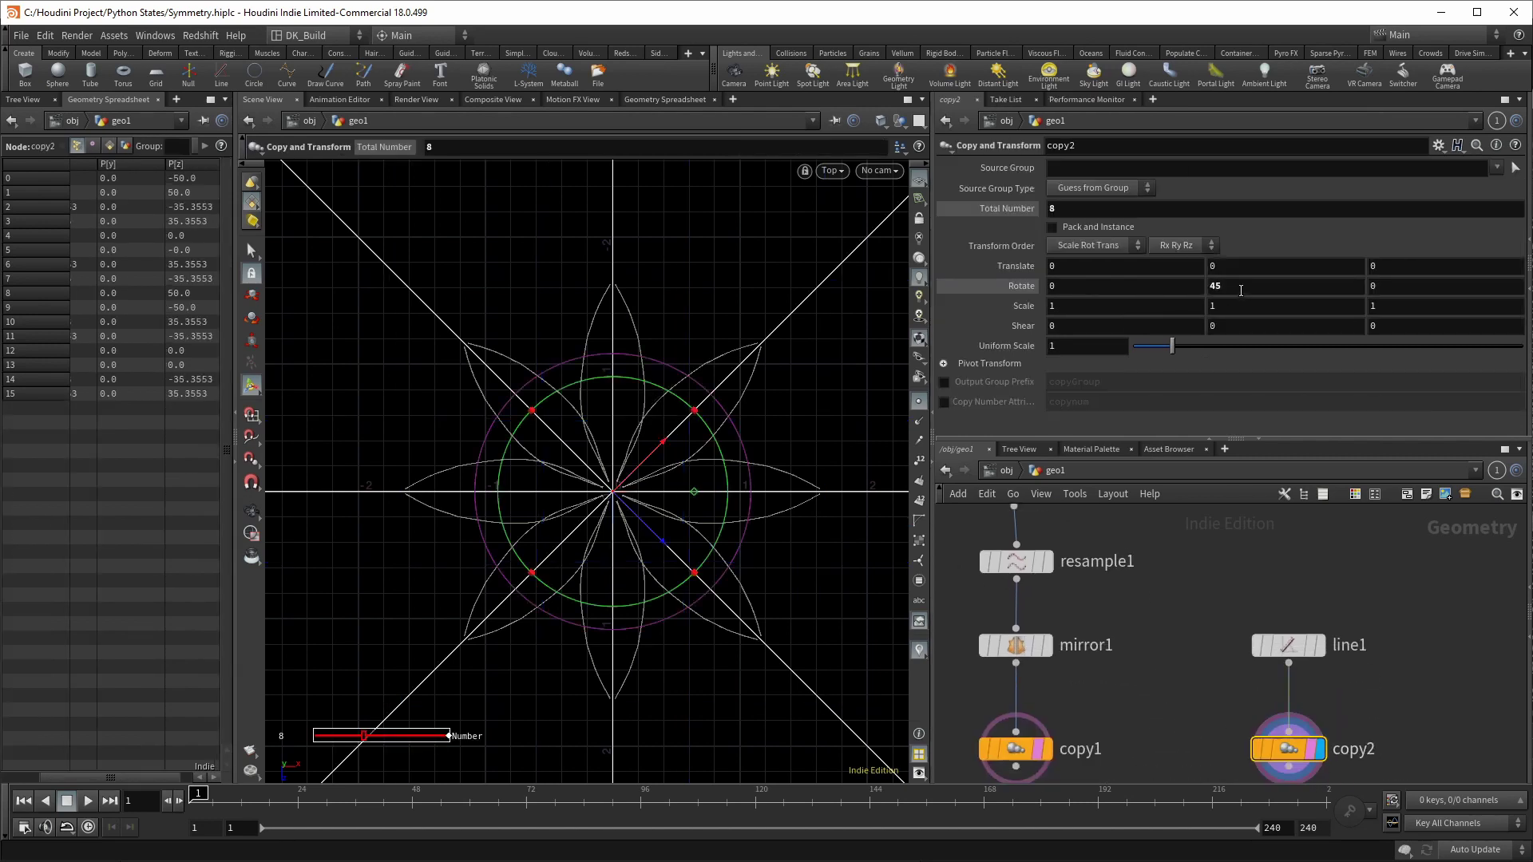
click(1016, 749)
right_click(1026, 209)
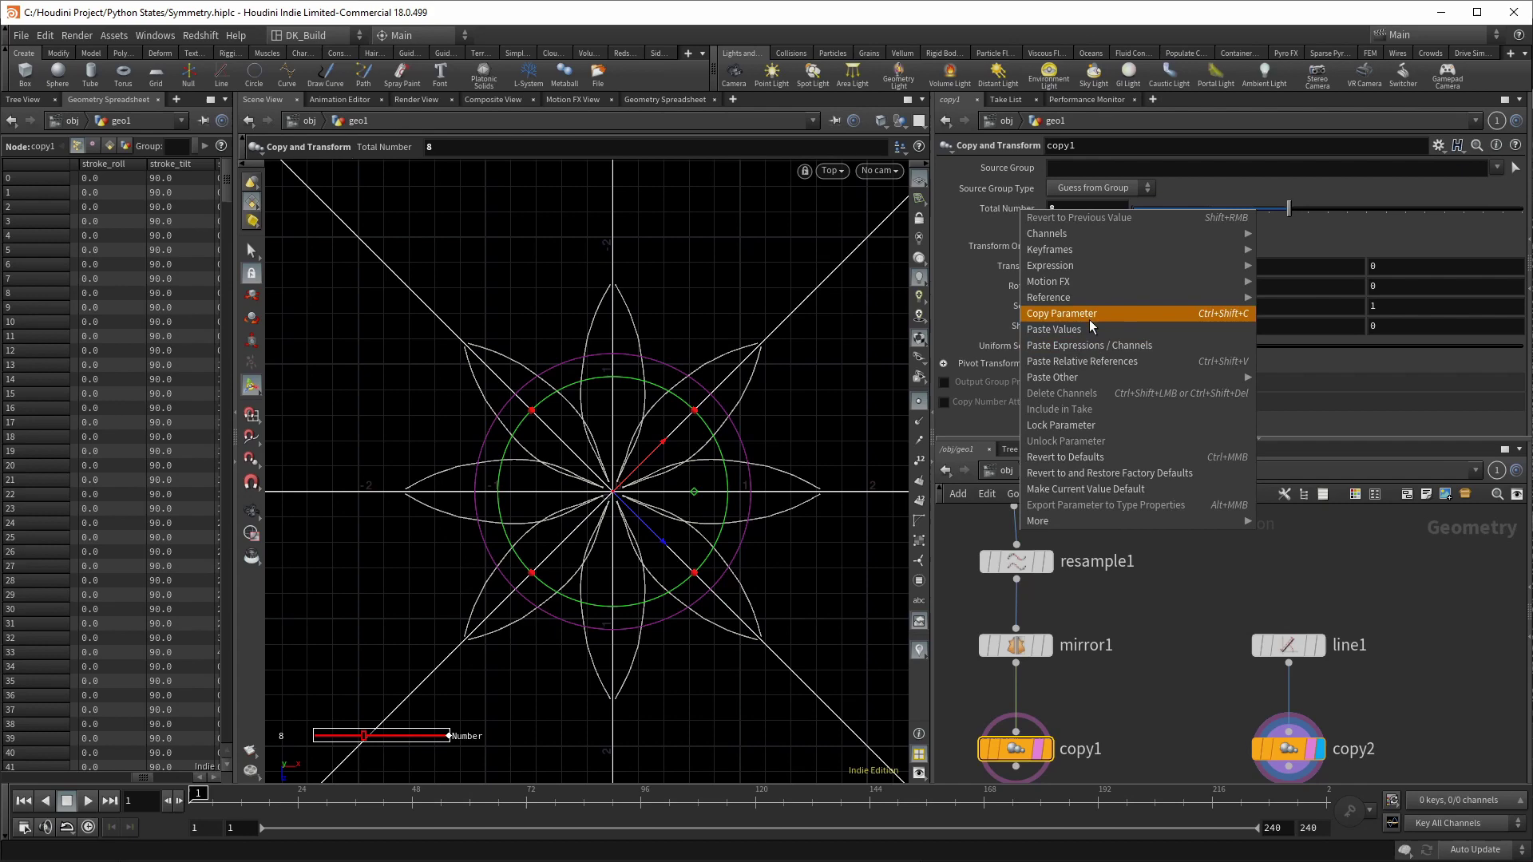
click(1089, 314)
click(1287, 749)
right_click(1024, 208)
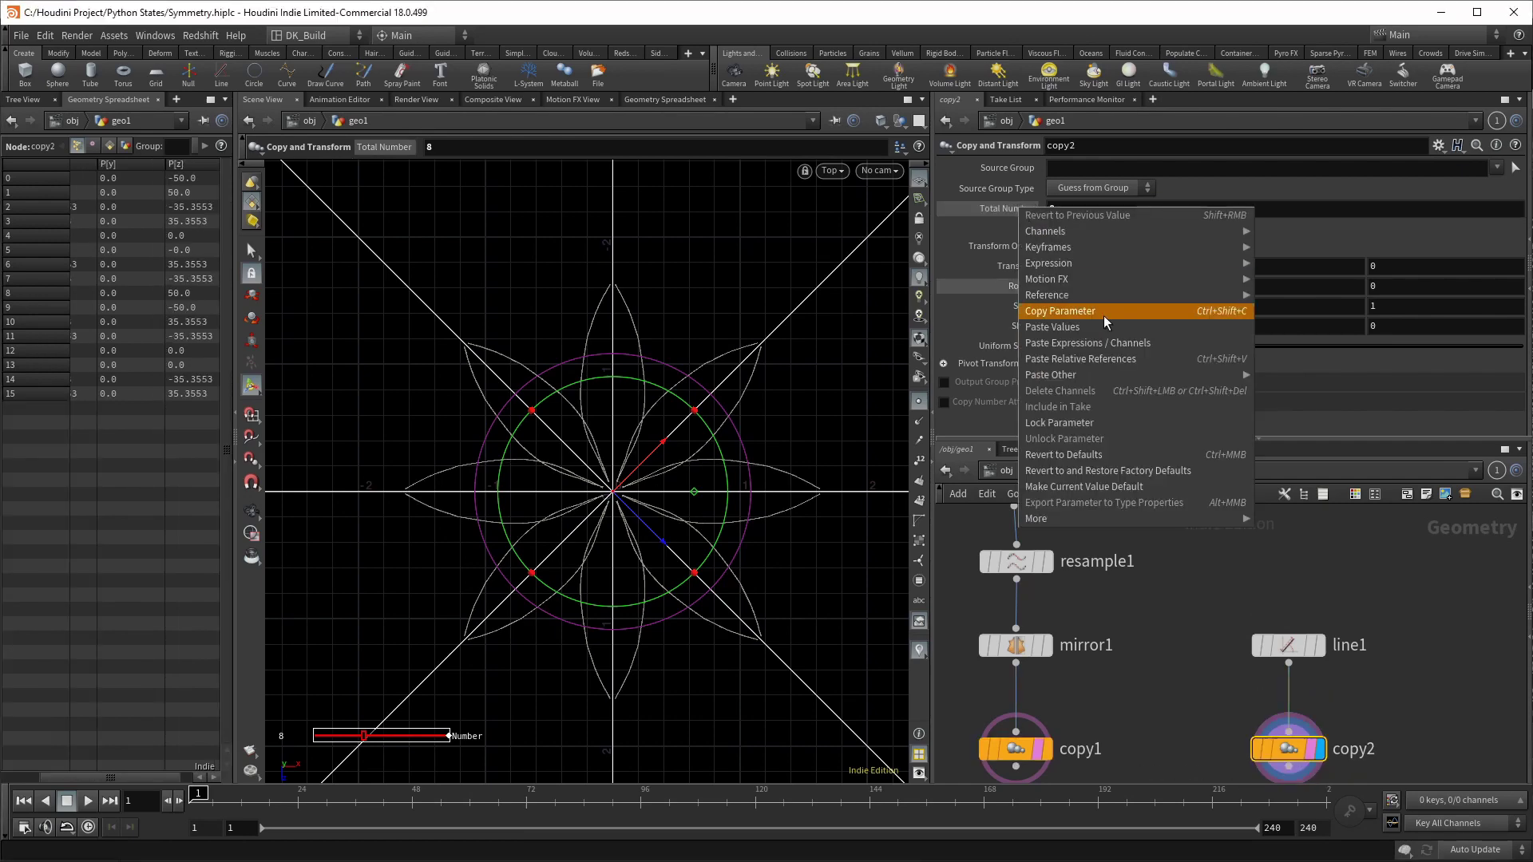
click(1109, 360)
Step: Reference copy1's Rotate Y in copy2 and halve it to ch("../copy1/ry")/2
click(1011, 749)
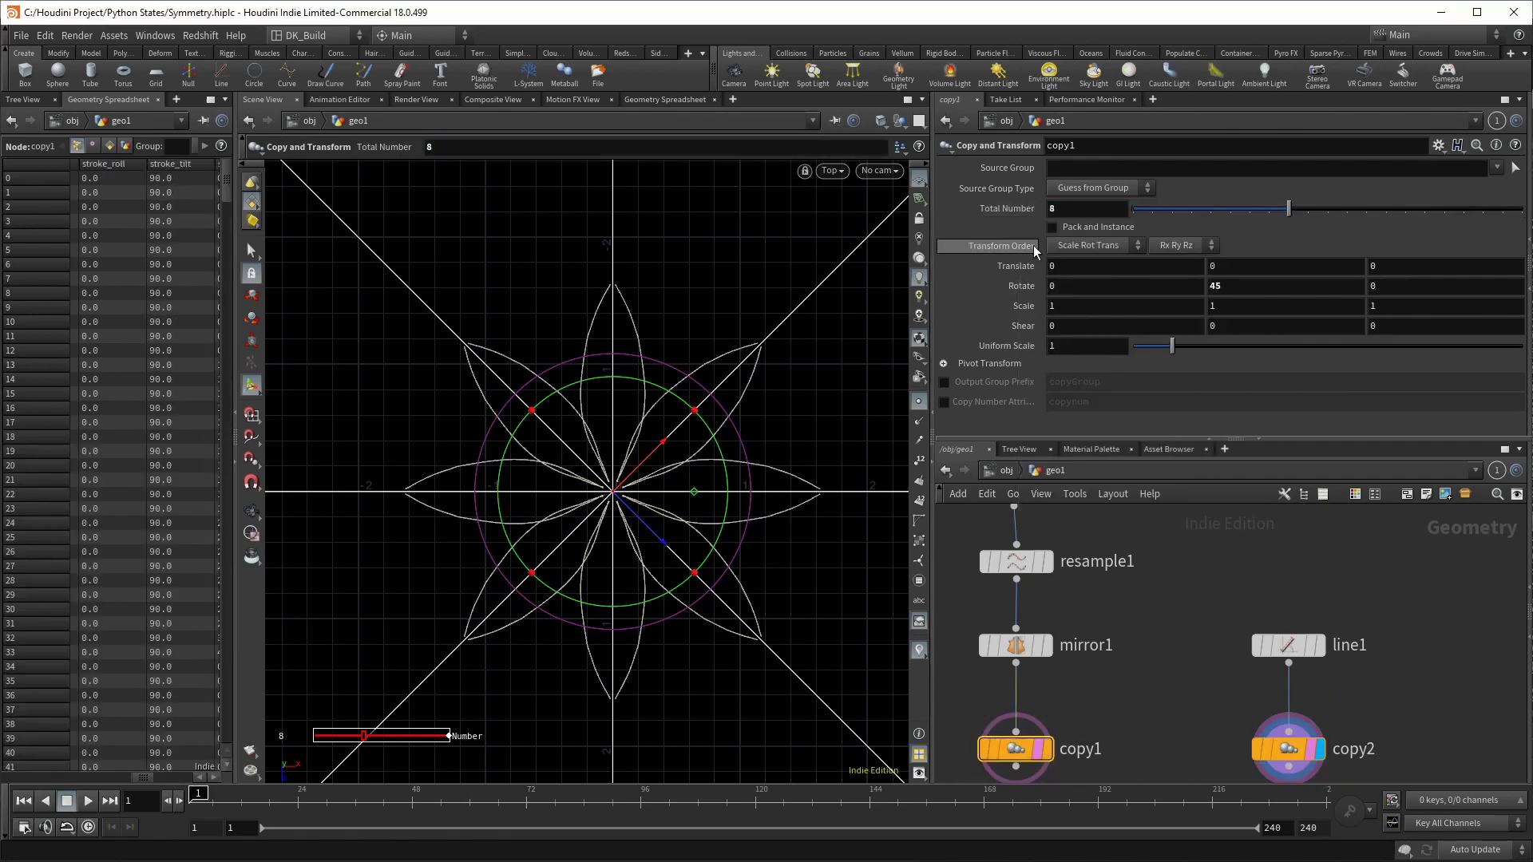
right_click(1226, 288)
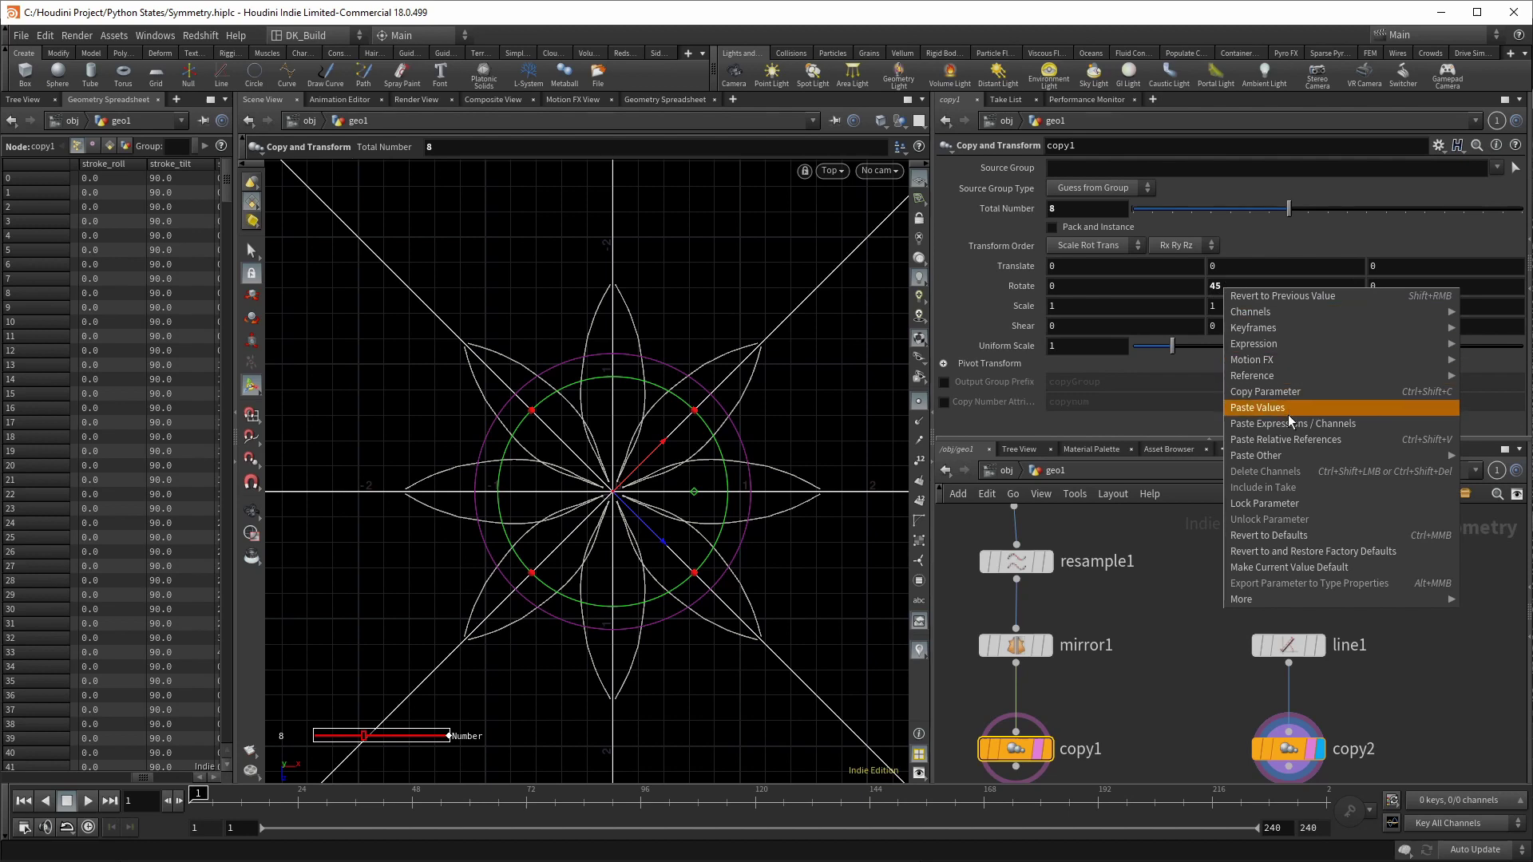
click(1287, 411)
click(1292, 750)
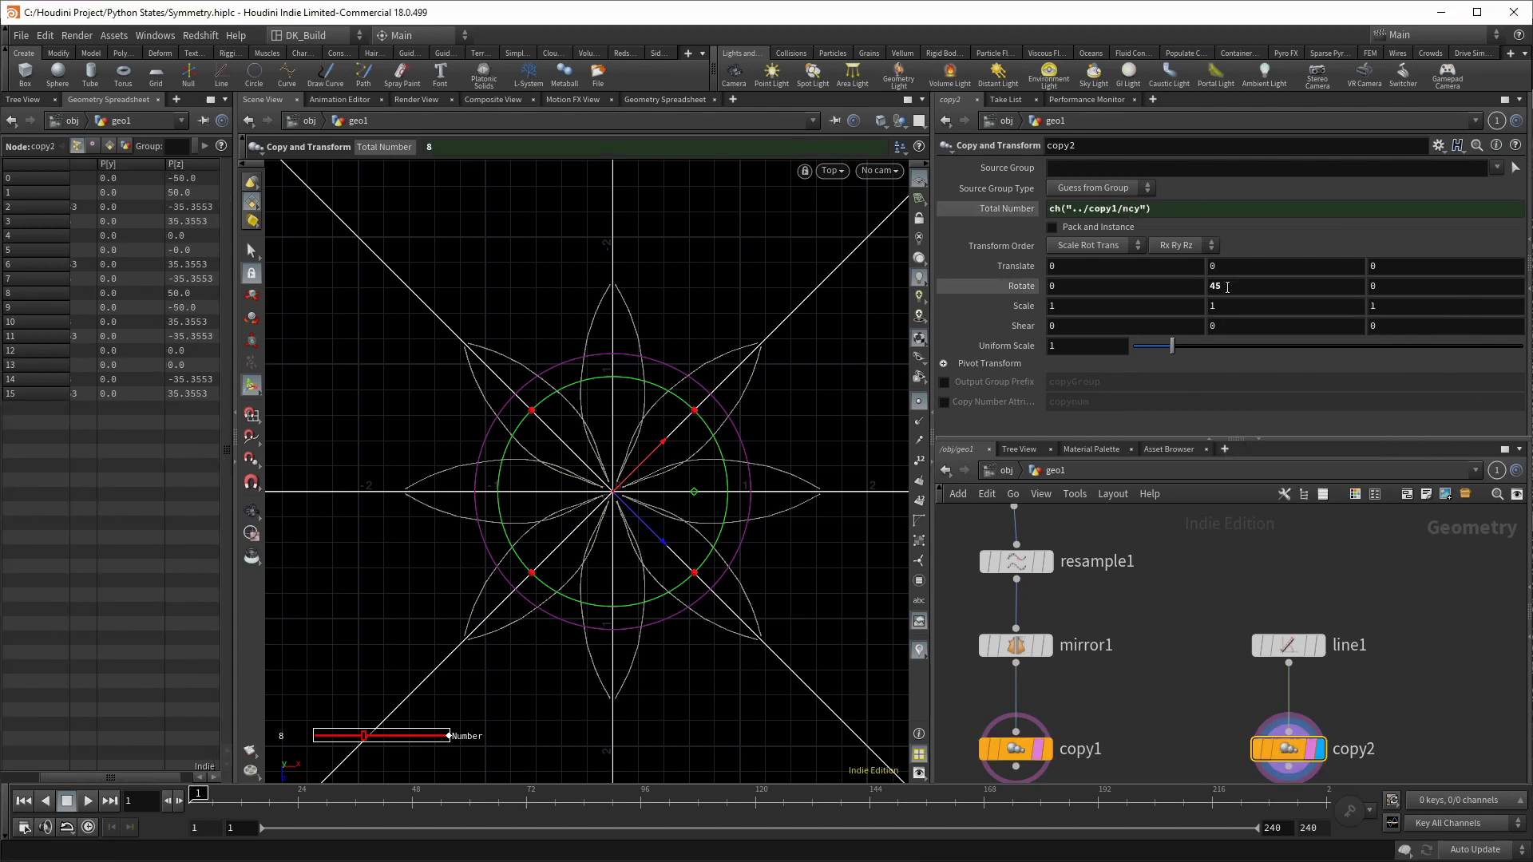
right_click(1227, 287)
click(1293, 432)
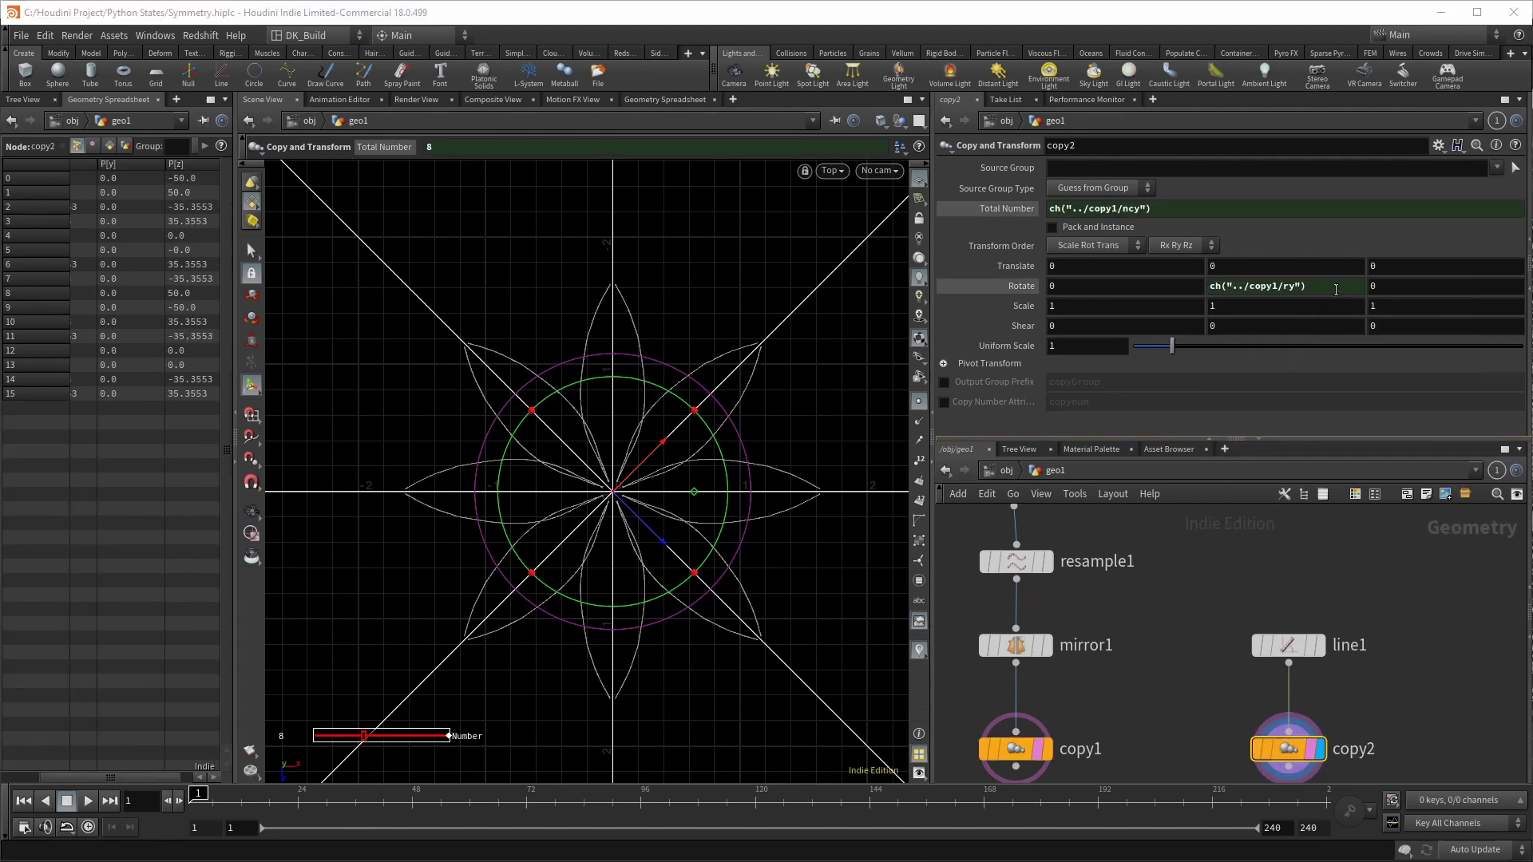
click(1335, 289)
key(Return)
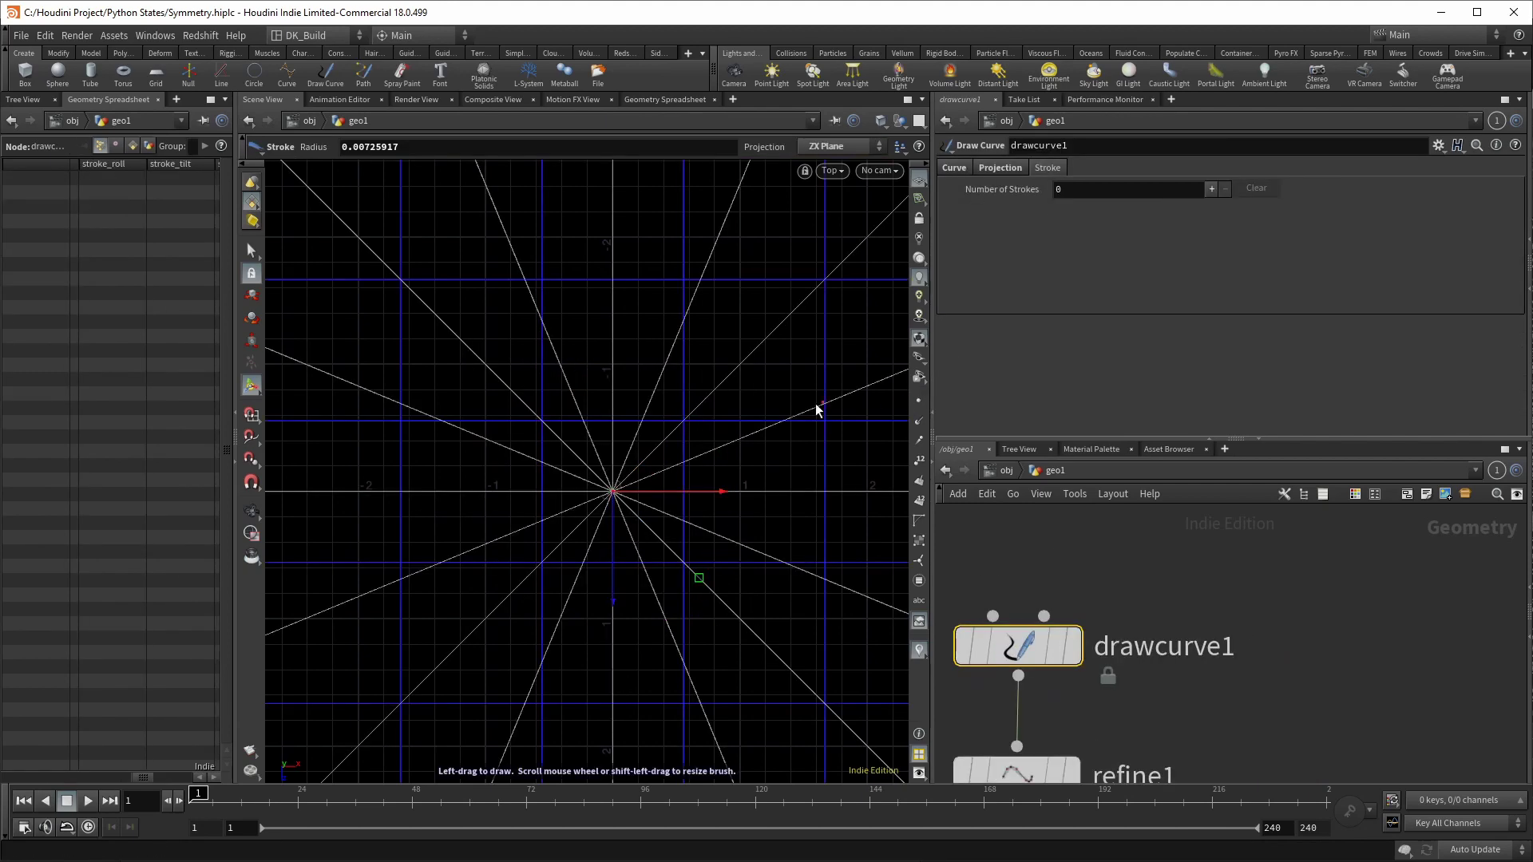
Step: Draw the first two strokes of the star on drawcurve1 in the Top view
scroll(630, 434, up, 4)
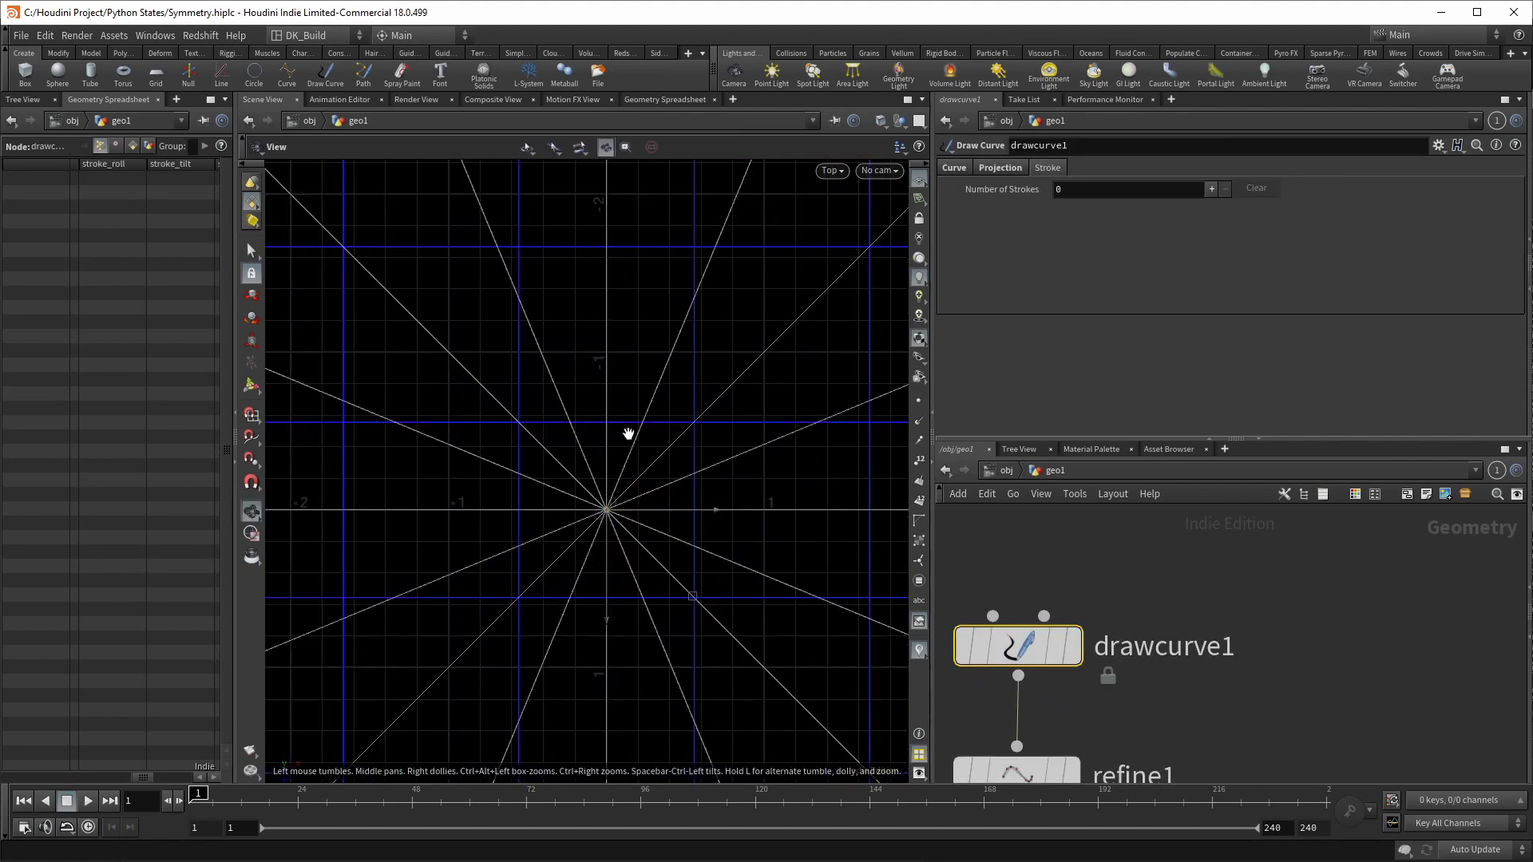
key(Return)
mouse_move(601, 390)
mouse_down()
mouse_move(626, 342)
mouse_move(693, 315)
mouse_up()
key(Escape)
scroll(666, 445, down, 3)
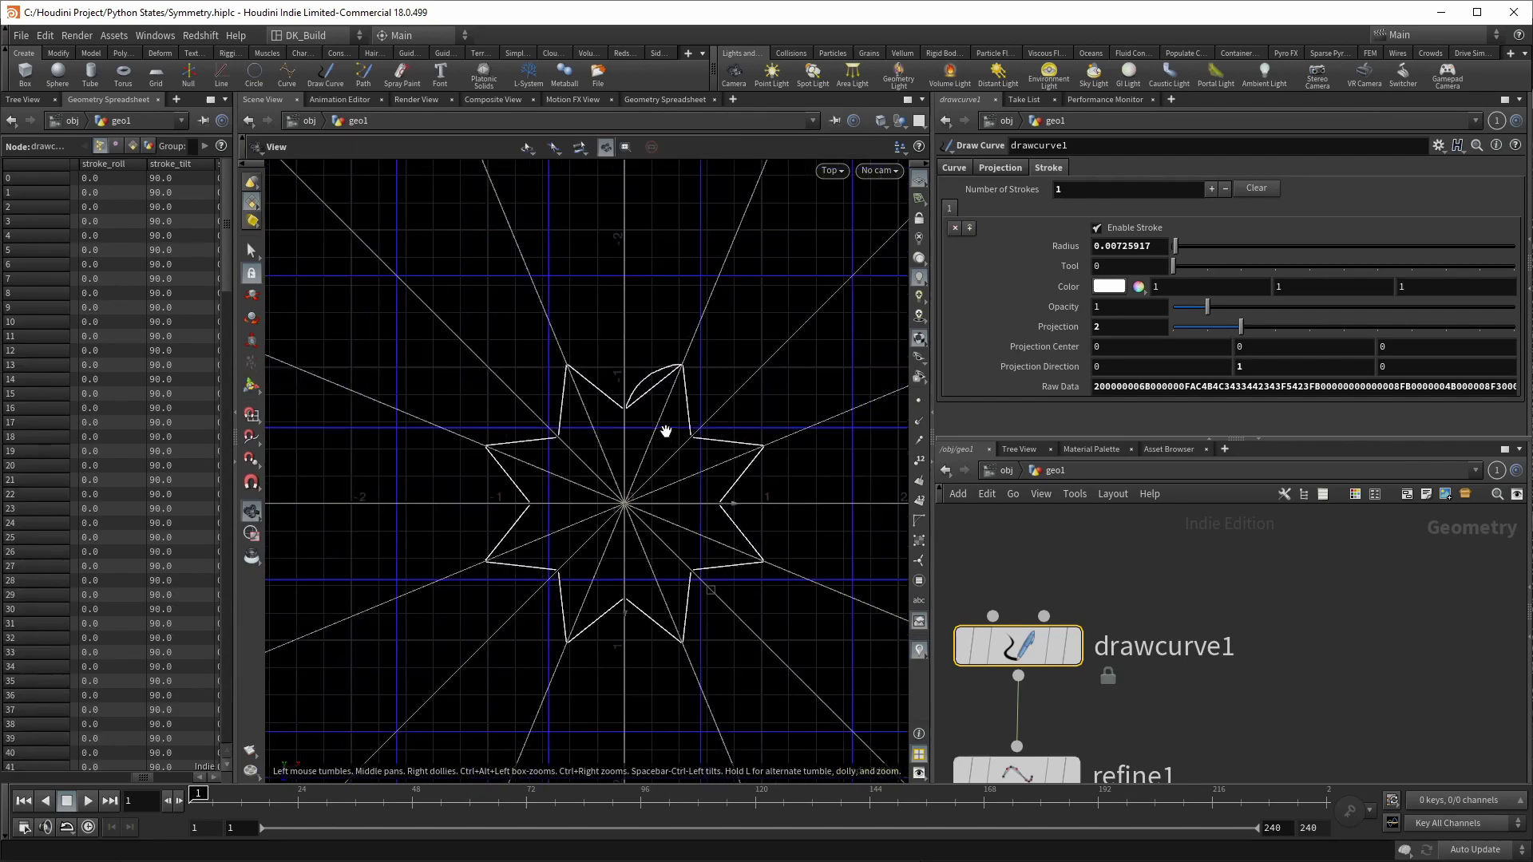
key(Return)
mouse_move(633, 400)
mouse_down()
mouse_move(635, 353)
mouse_move(712, 262)
mouse_up()
key(Escape)
Step: Draw a third, larger petal stroke and recentre the view on the star
scroll(447, 678, down, 3)
key(Return)
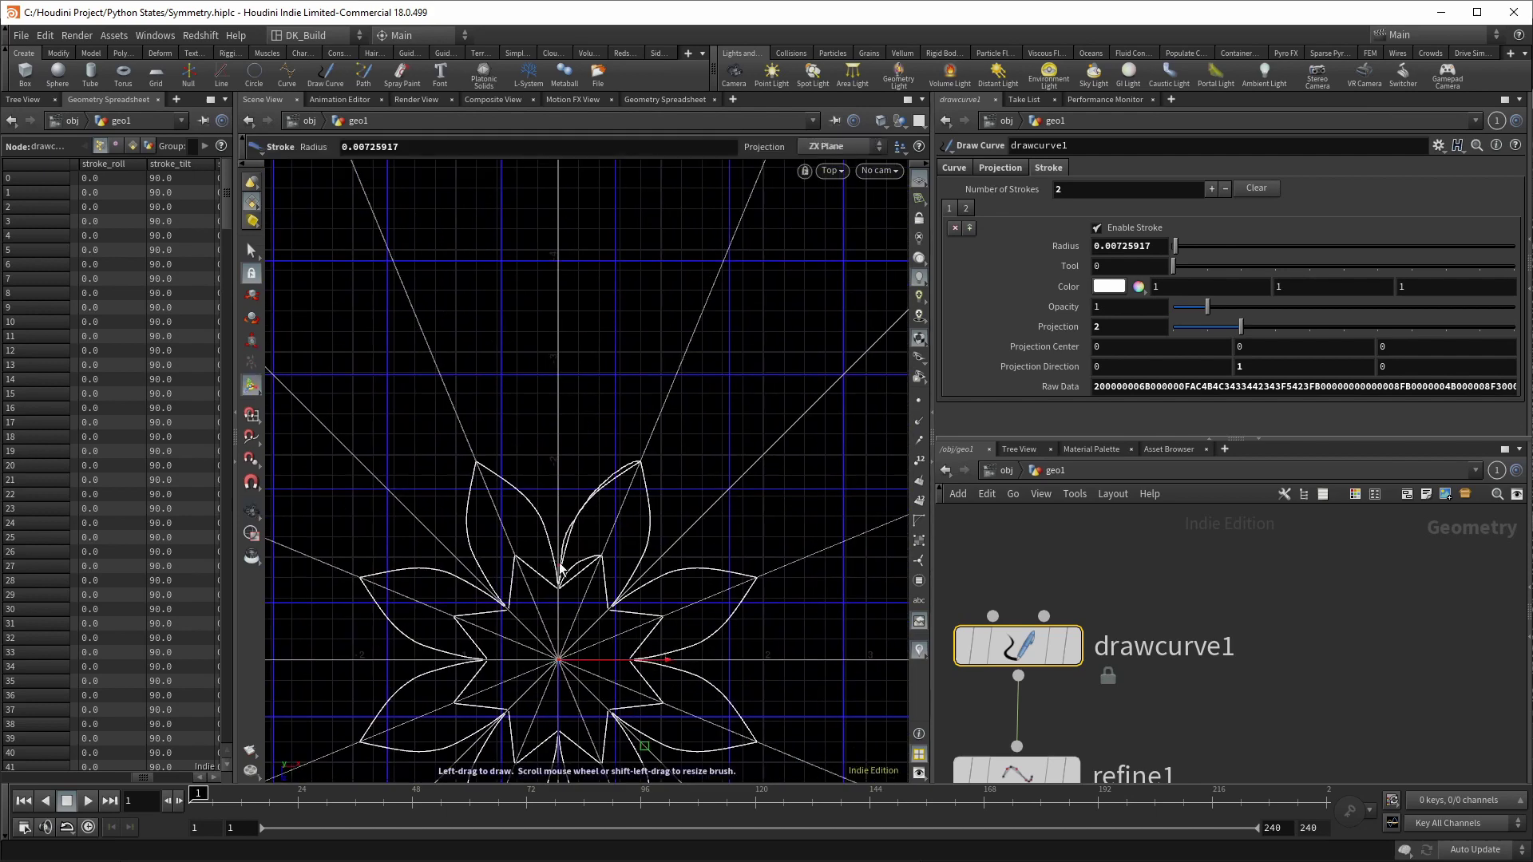
drag(563, 563, 685, 348)
key(Escape)
scroll(574, 705, up, 5)
scroll(618, 626, down, 3)
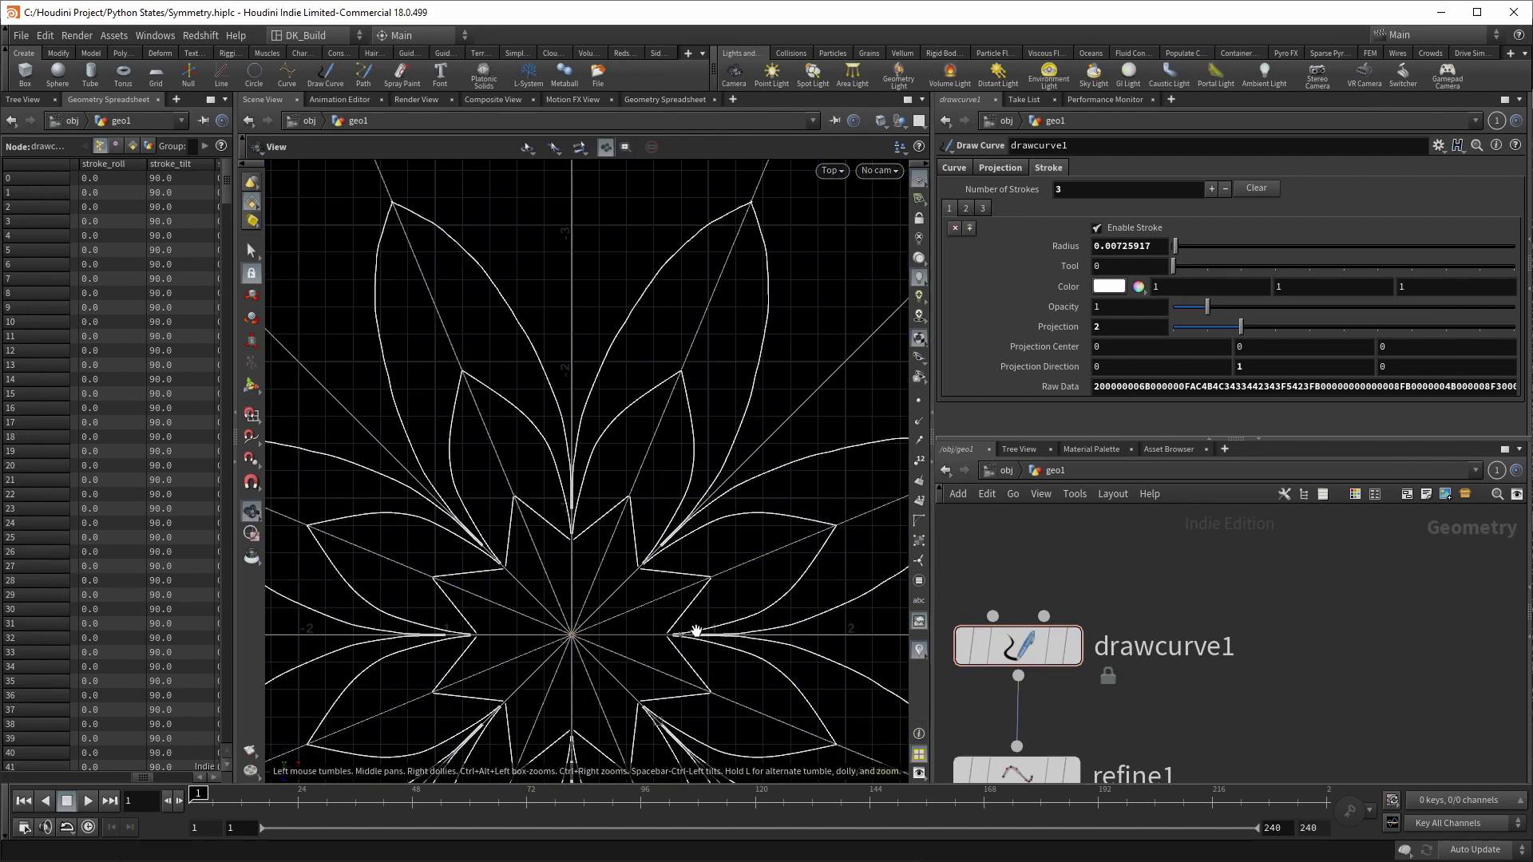
middle_drag(695, 633, 711, 552)
scroll(1244, 601, down, 3)
click(1244, 600)
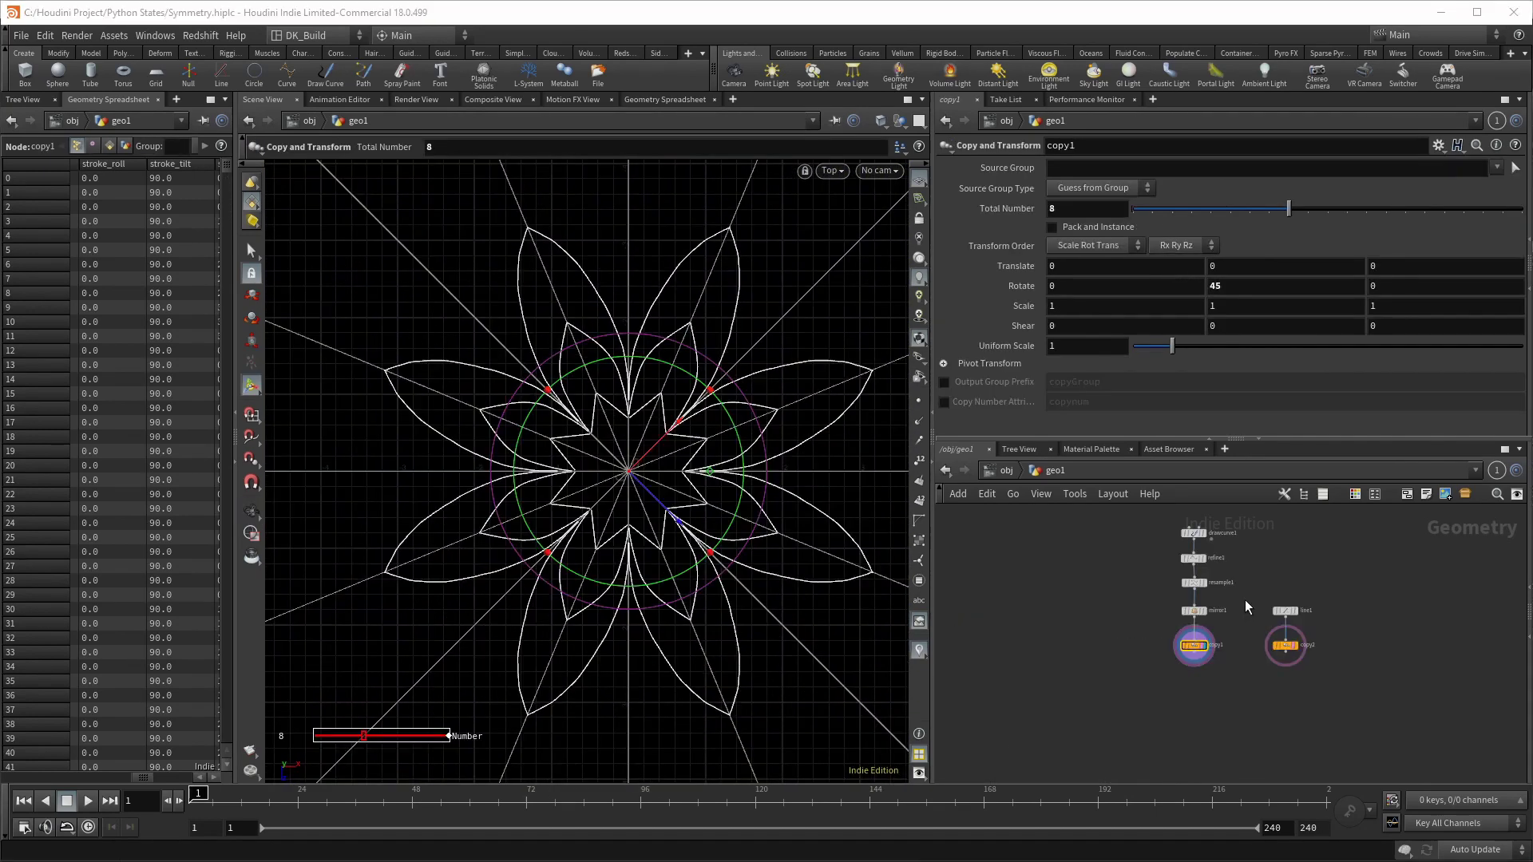
scroll(1185, 604, up, 3)
click(1202, 608)
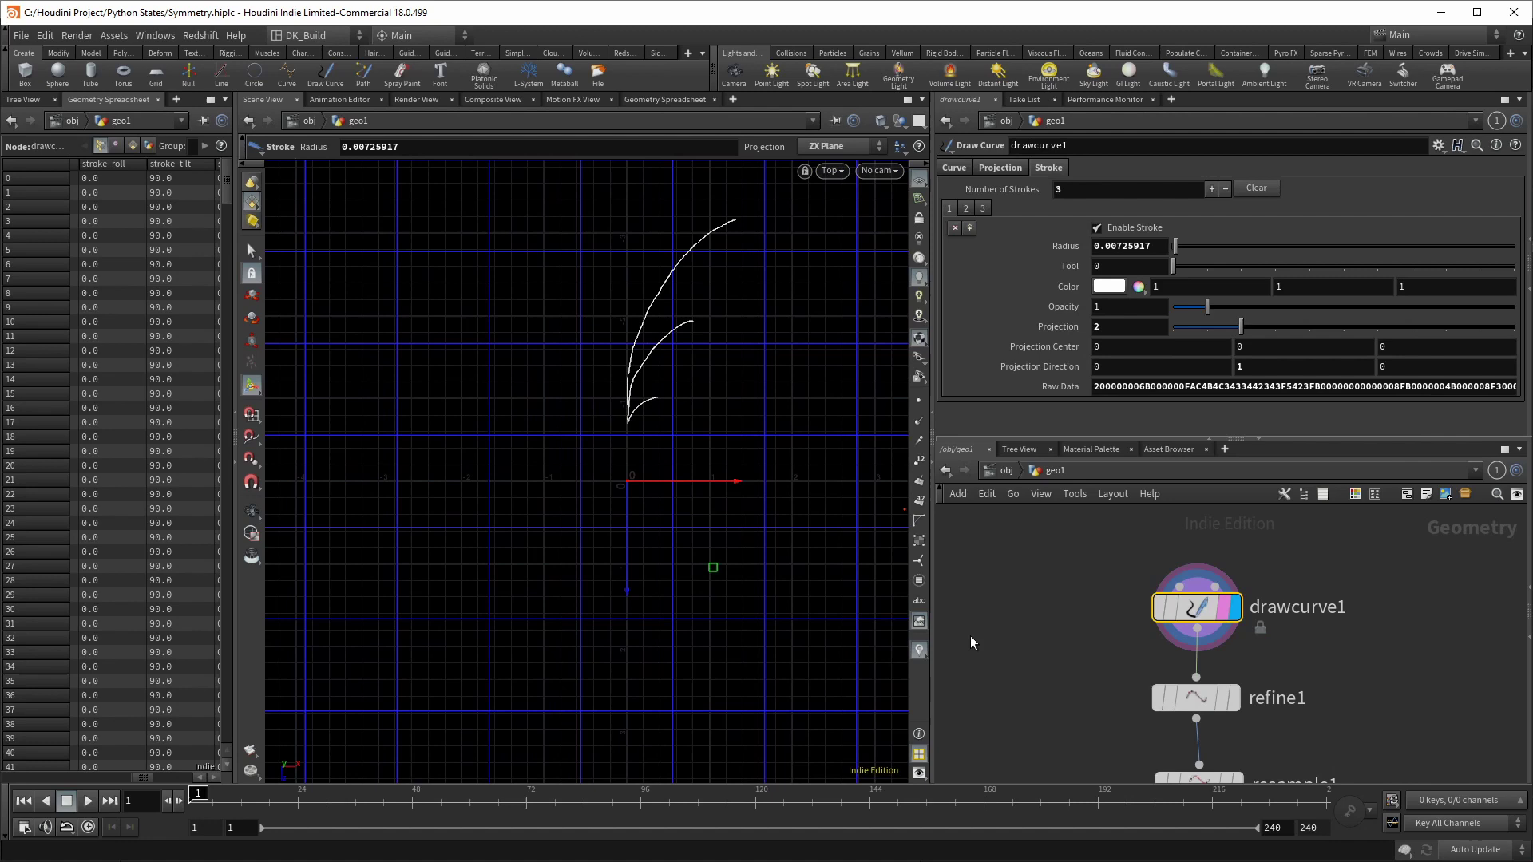
Step: Display copy1's full mandala with copy2 templated as radial guide lines
scroll(1038, 639, down, 3)
click(1093, 662)
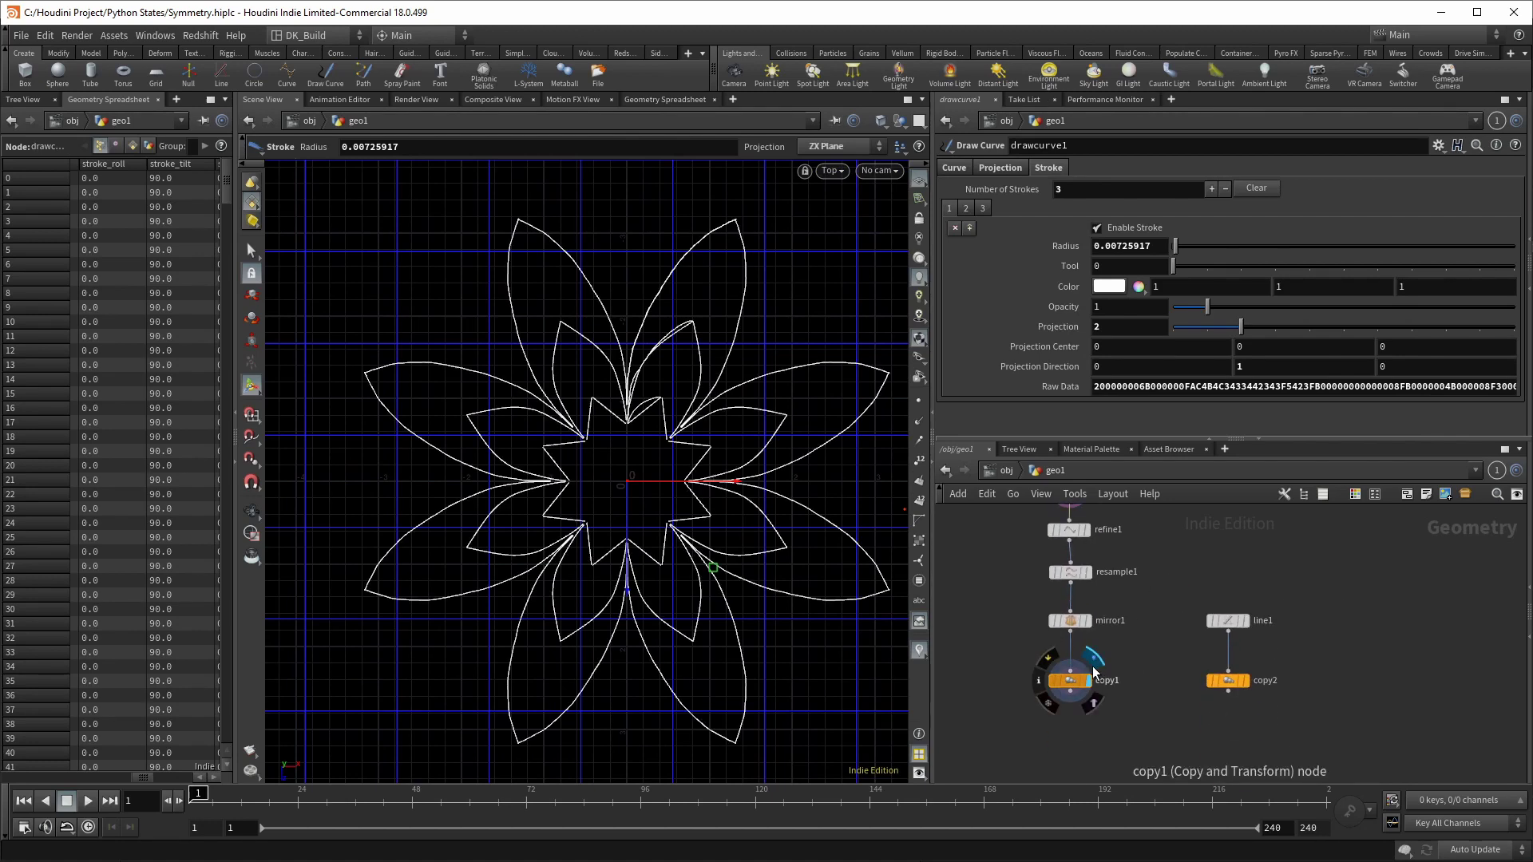
click(1240, 680)
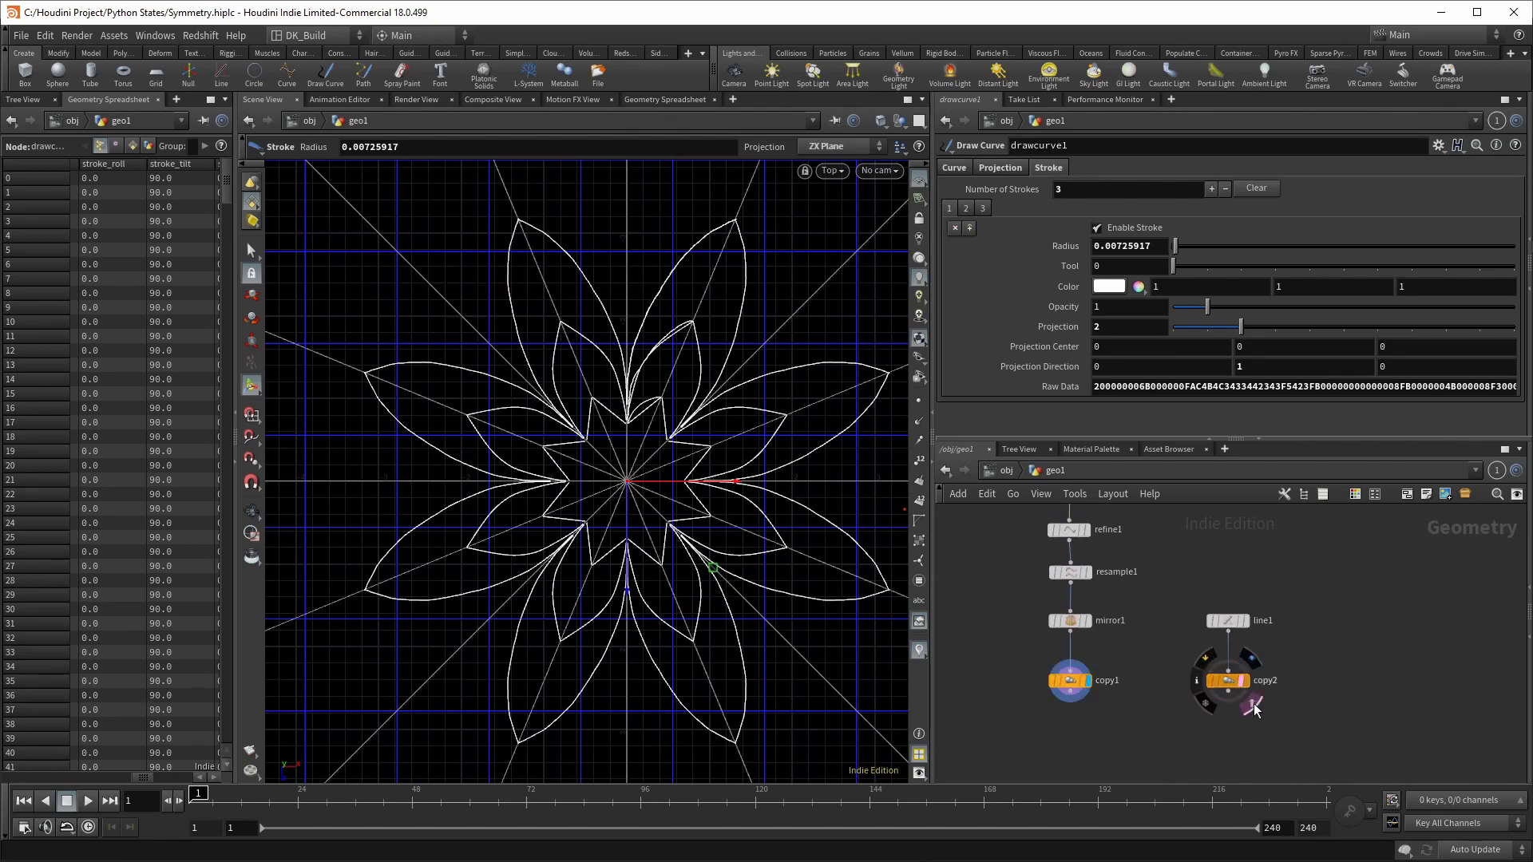
Step: Raise copy1's Total Number to 16 with the slider, then to 18
click(1077, 688)
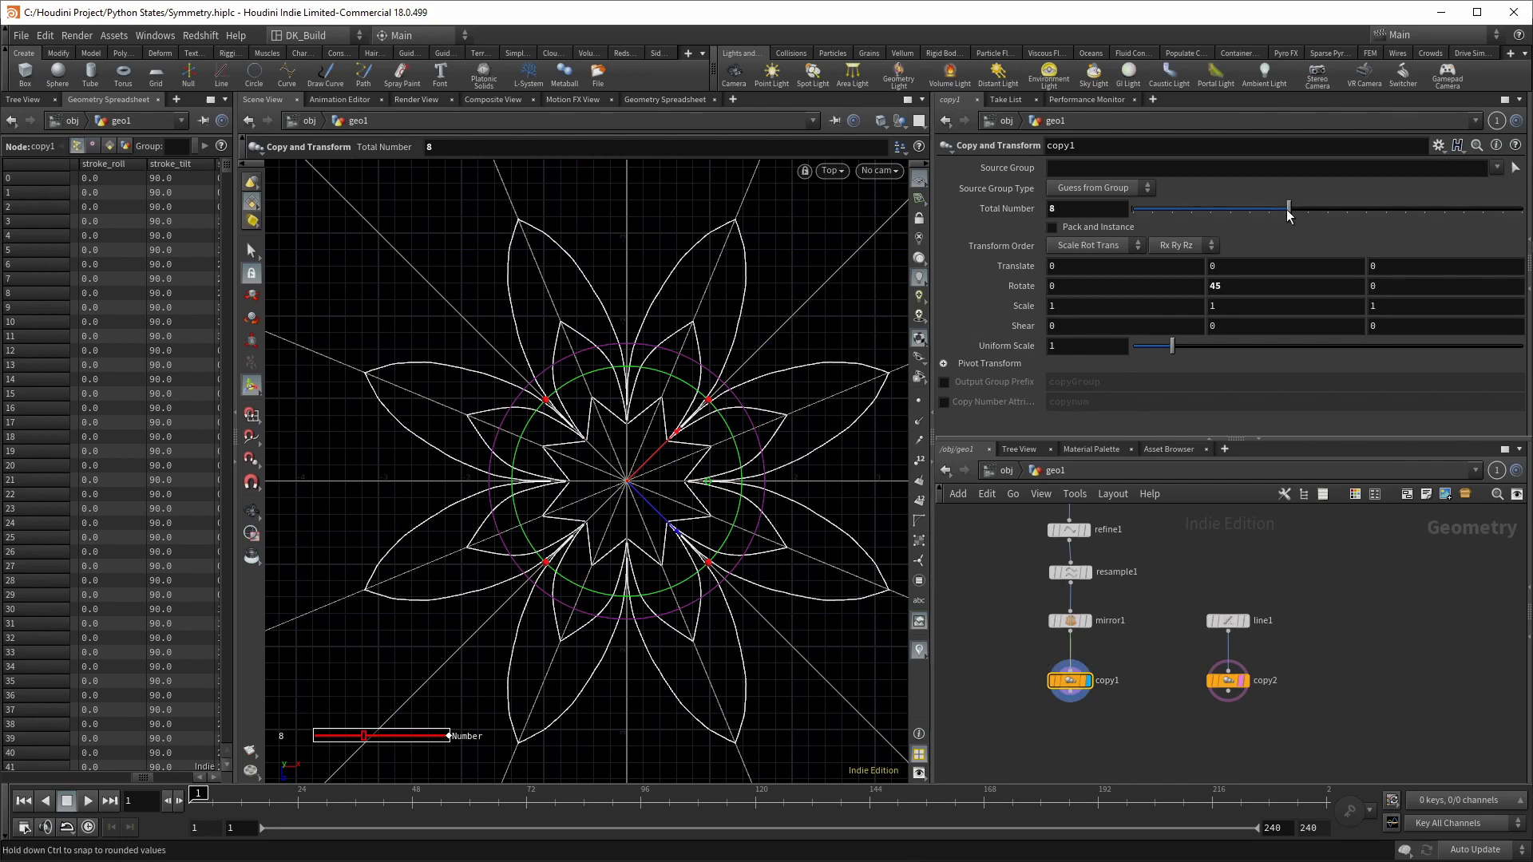
drag(1288, 209, 1444, 209)
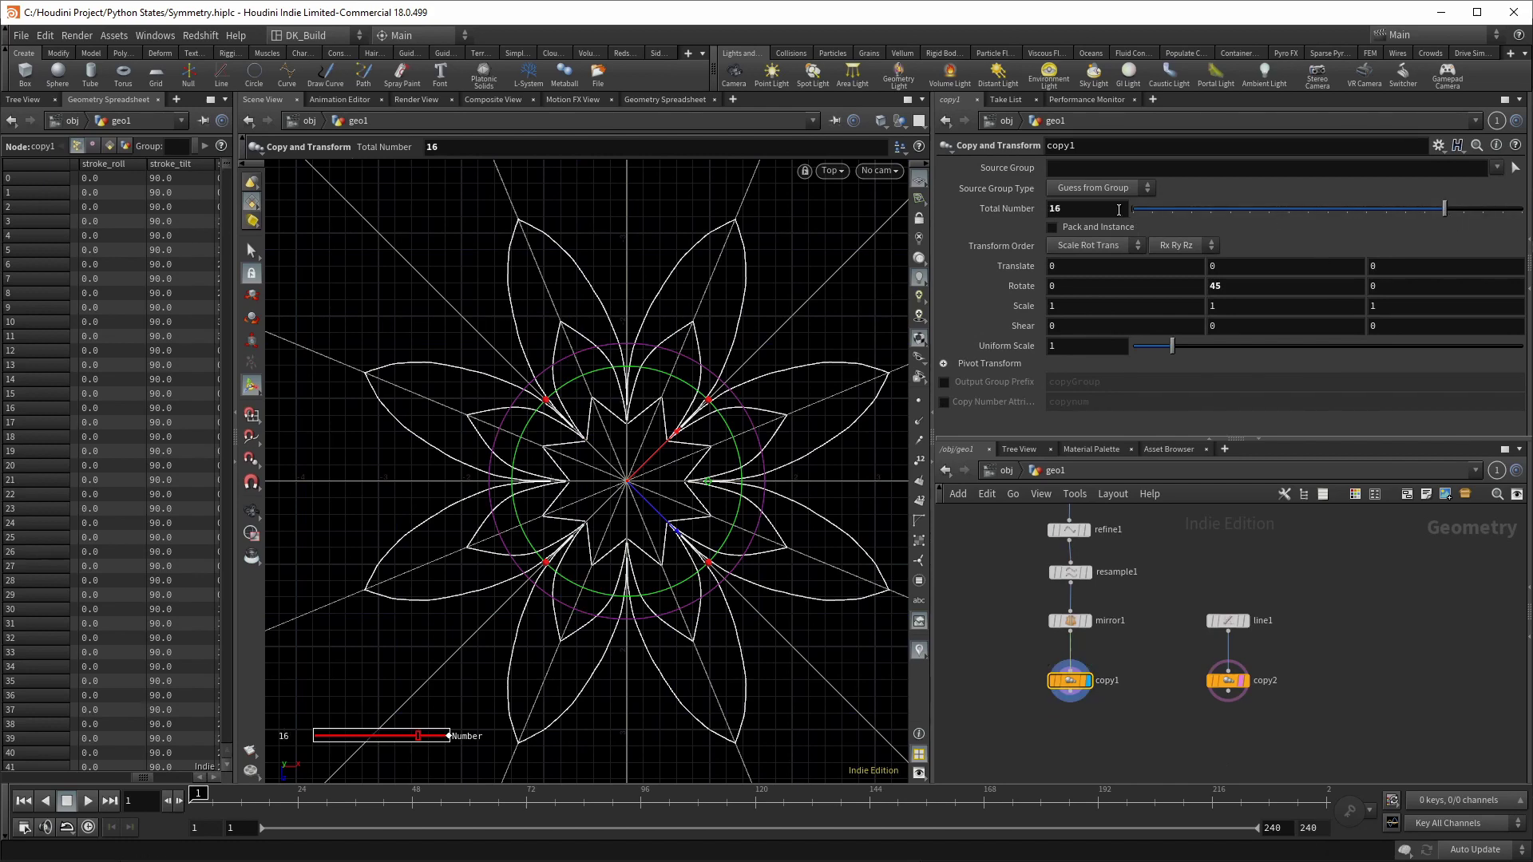
double_click(1119, 209)
text(18)
key(Return)
middle_drag(1233, 290, 1043, 239)
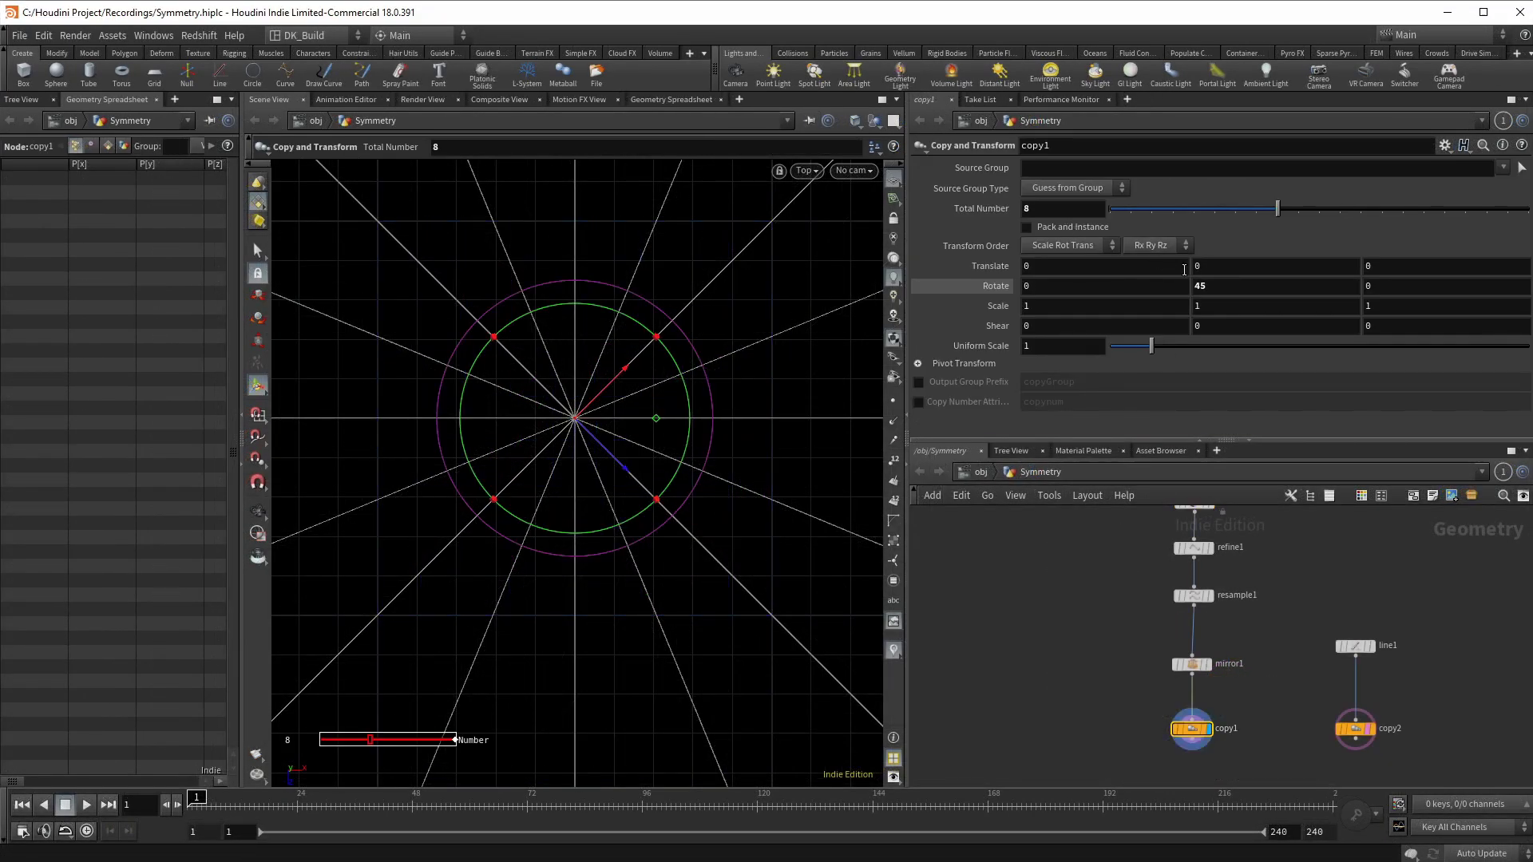
Step: Set copy1's Rotate Y to the expression 360/ch("ncy")
click(1207, 288)
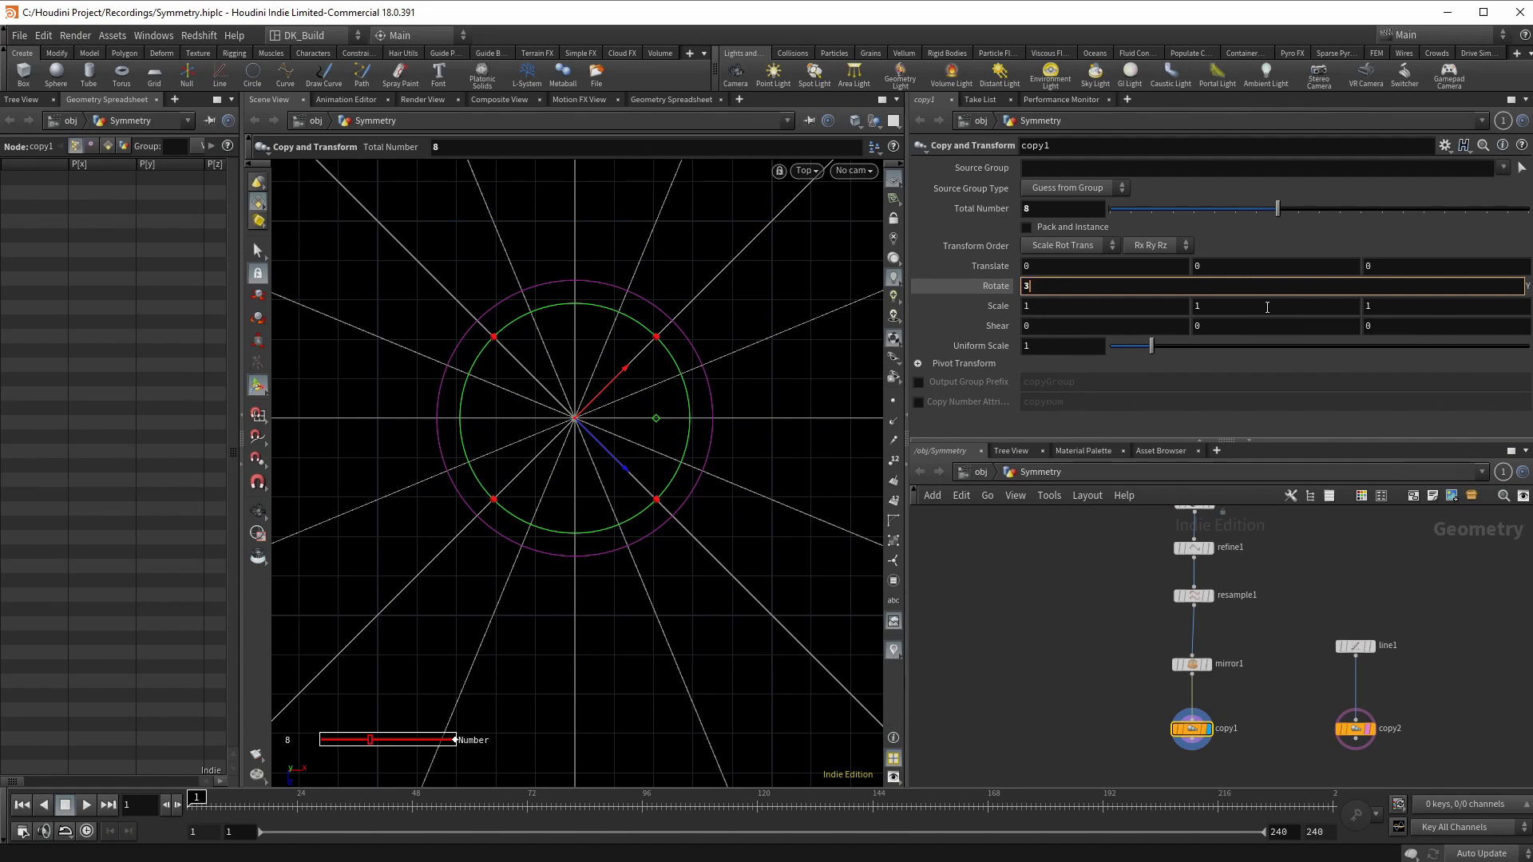
click(1048, 237)
click(1017, 313)
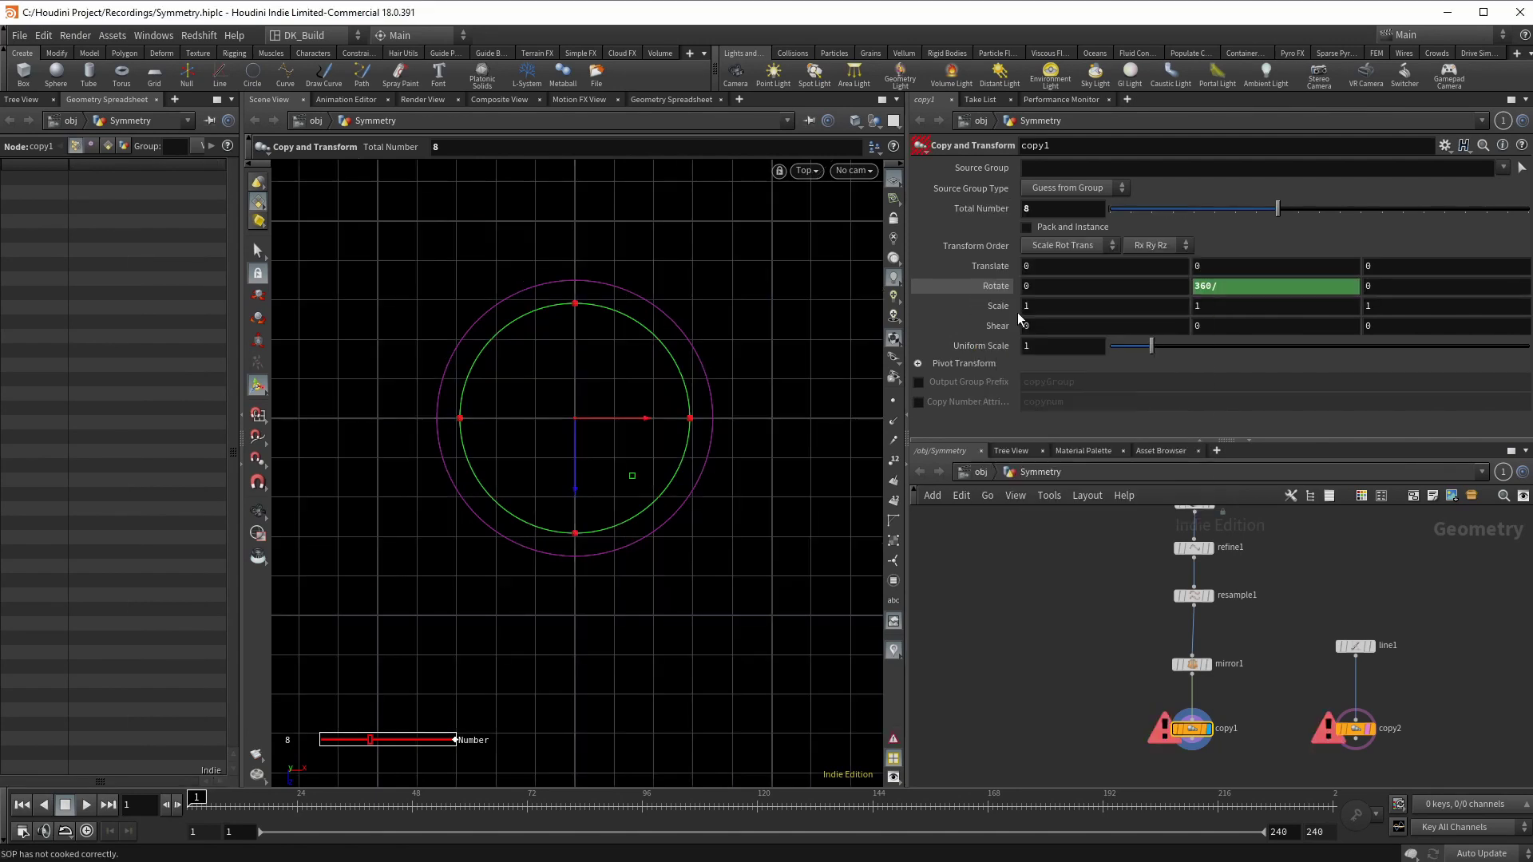
right_click(1239, 289)
click(1309, 437)
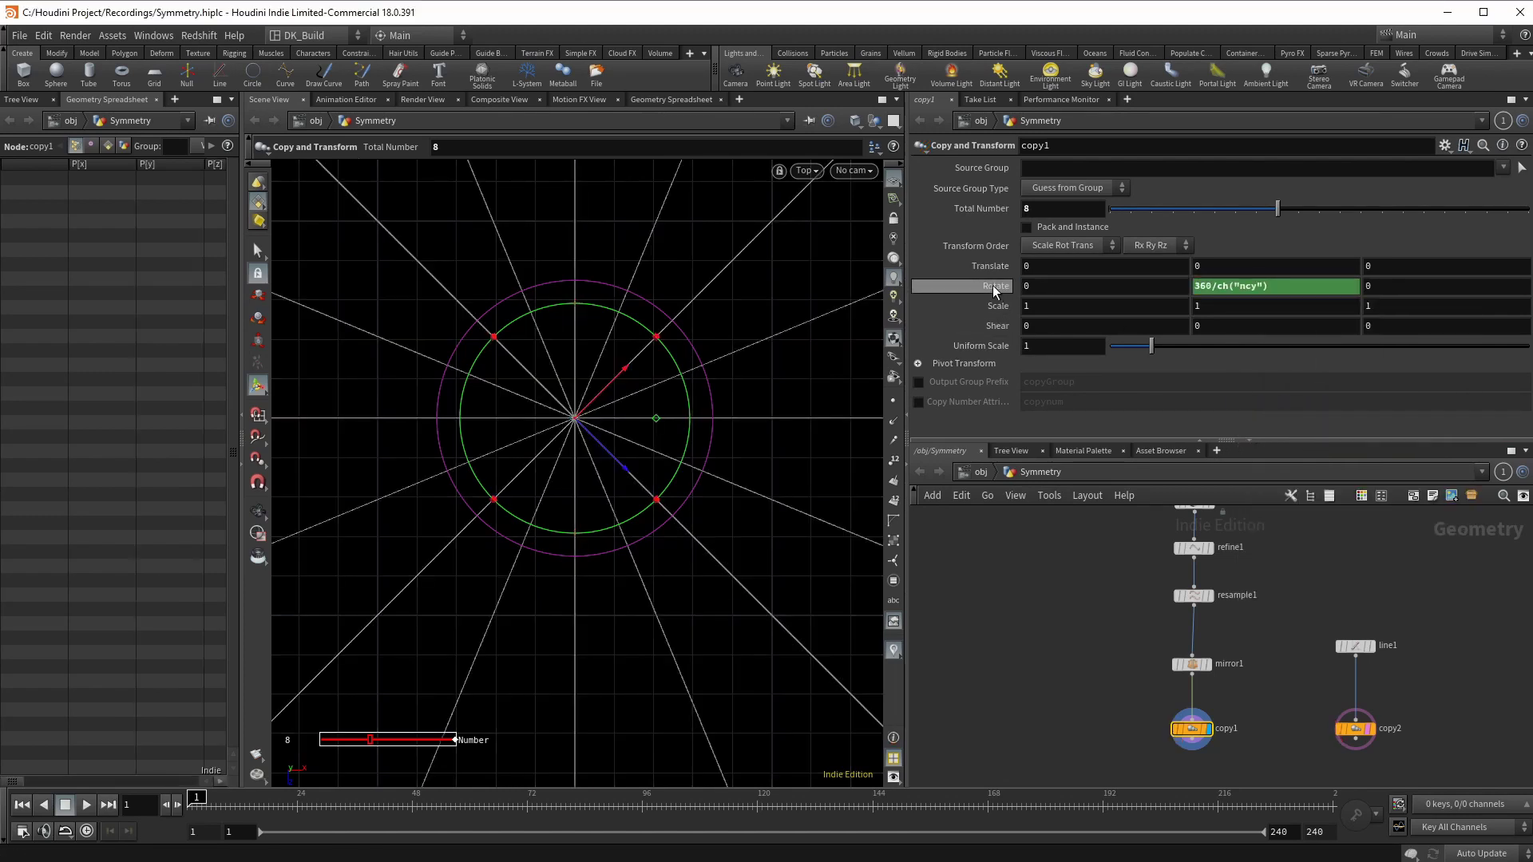
Step: Reduce copy1 to 4 copies and draw a new four-way mirrored stroke
drag(1278, 208, 1196, 203)
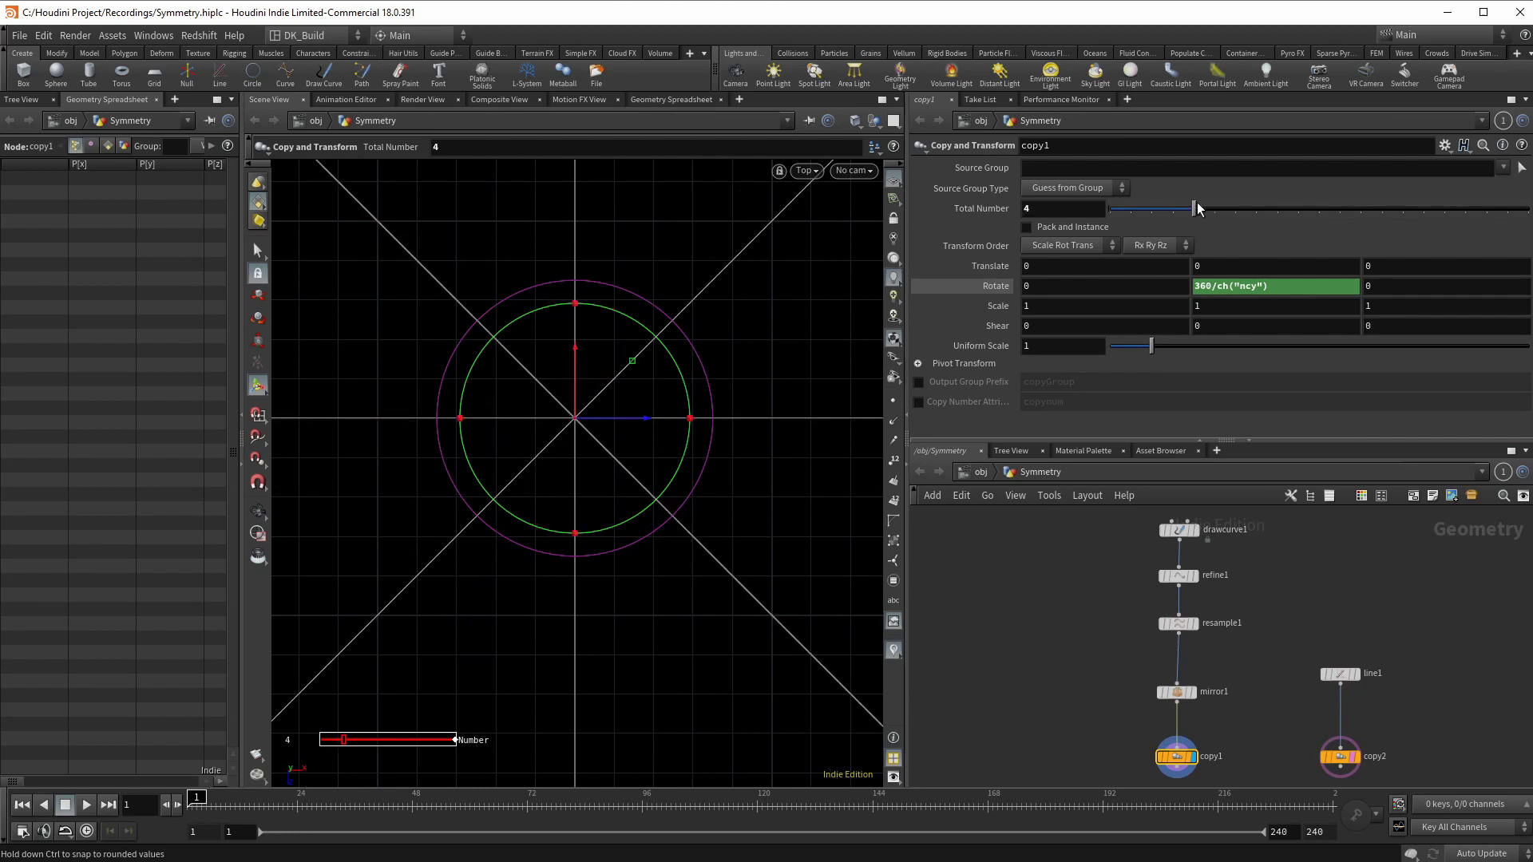
click(1178, 529)
drag(576, 297, 641, 369)
scroll(630, 372, up, 3)
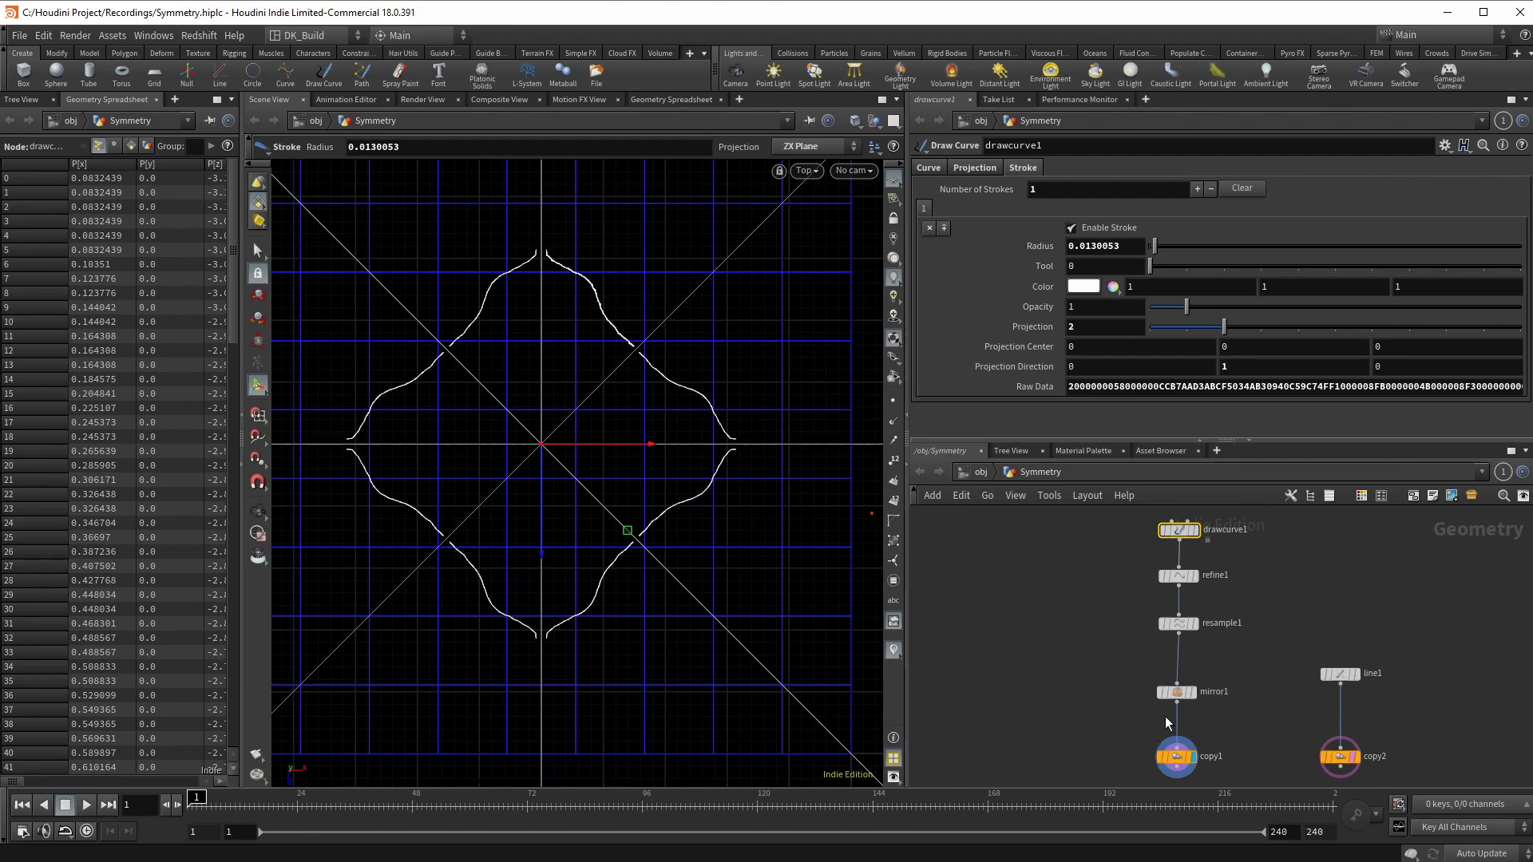
Step: Bypass mirror1, clear the old strokes and draw five new curving strokes
click(1177, 692)
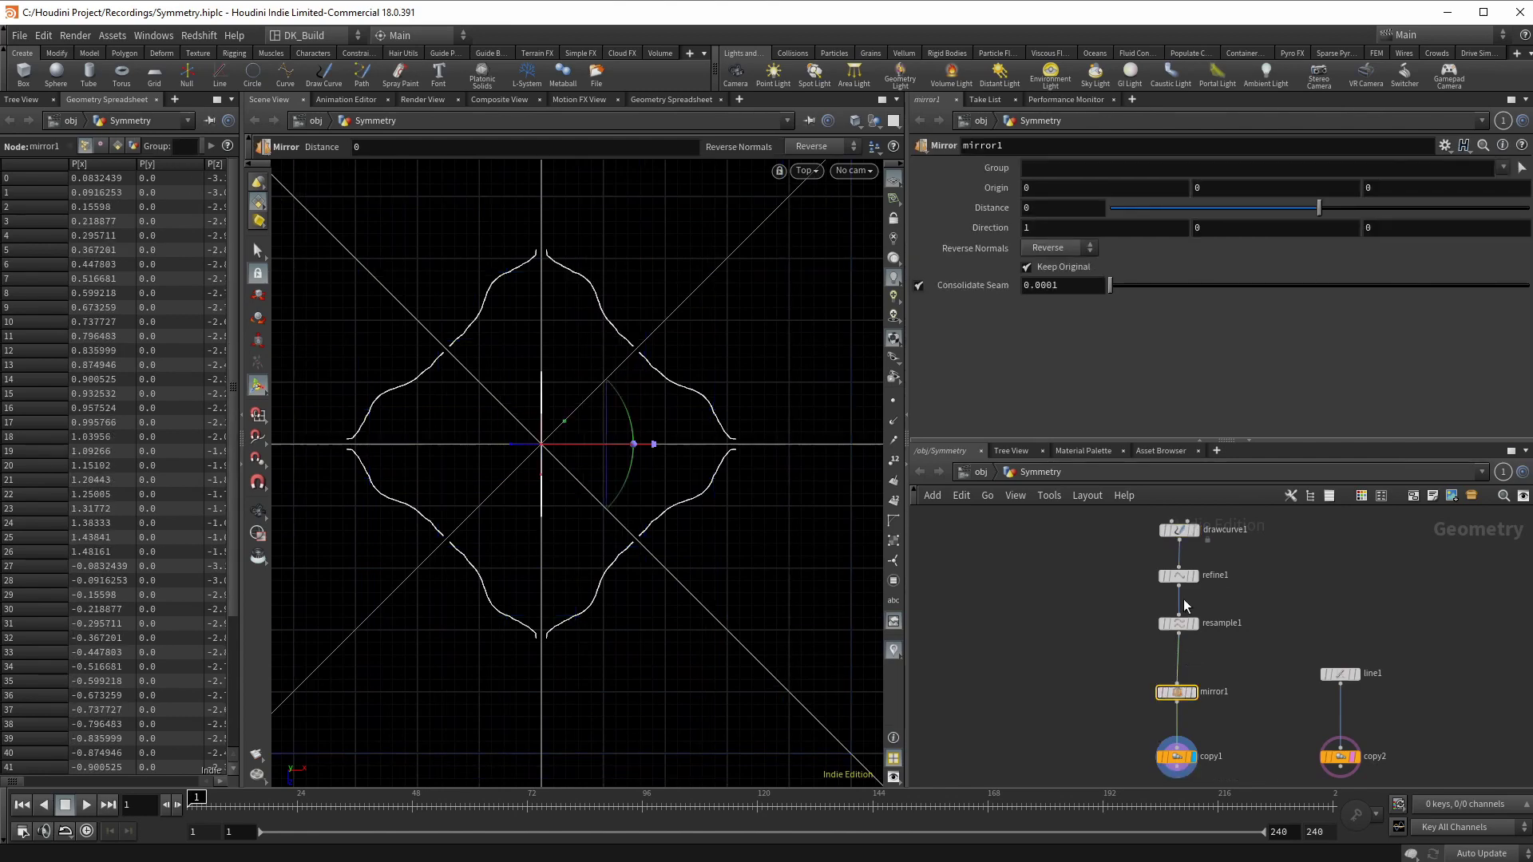
click(1179, 529)
click(1160, 679)
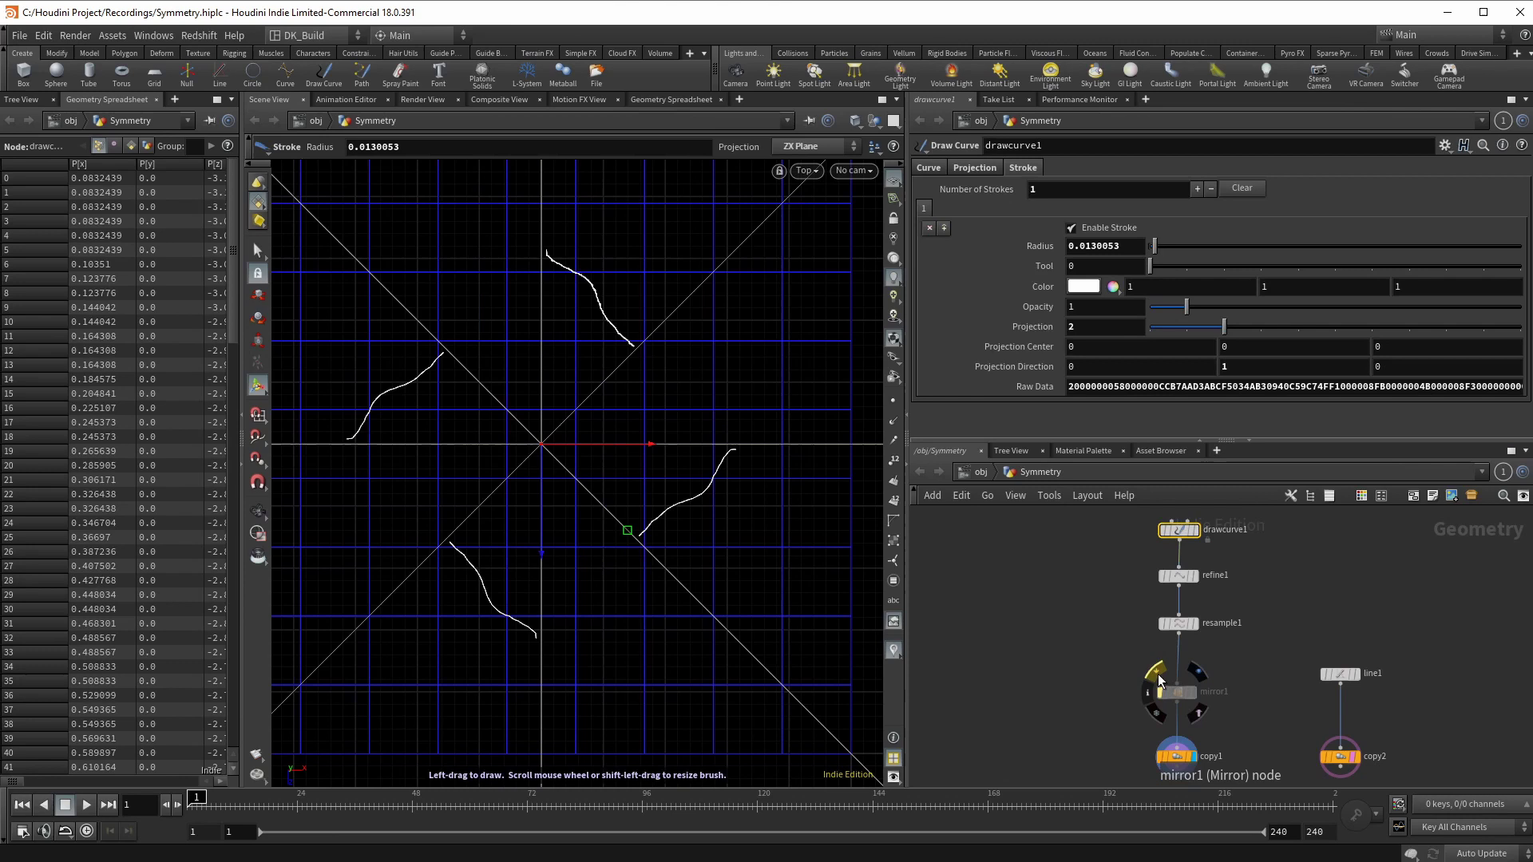
click(1241, 189)
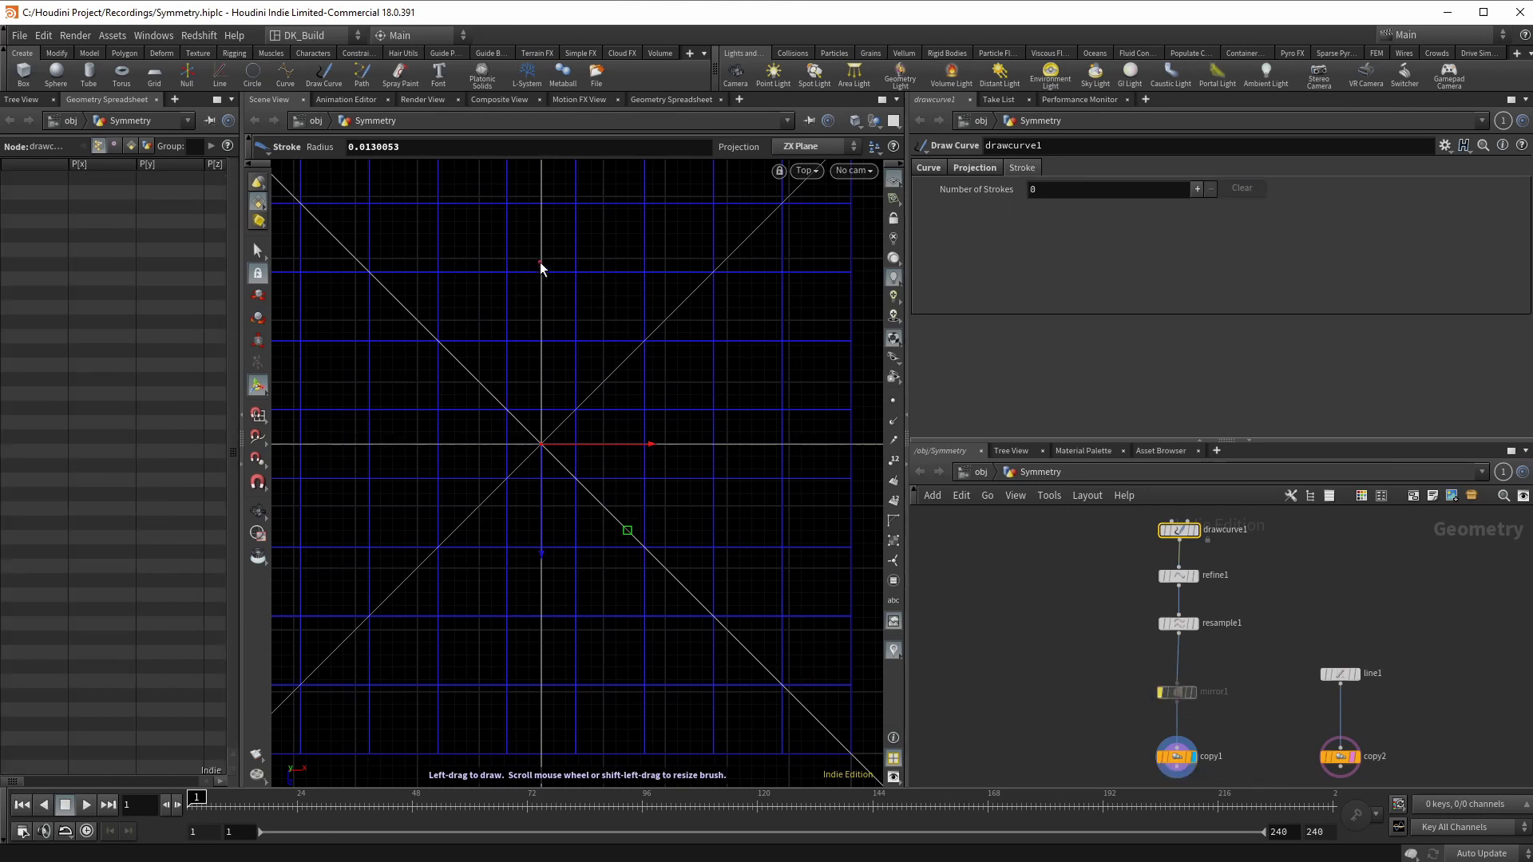
drag(544, 260, 664, 472)
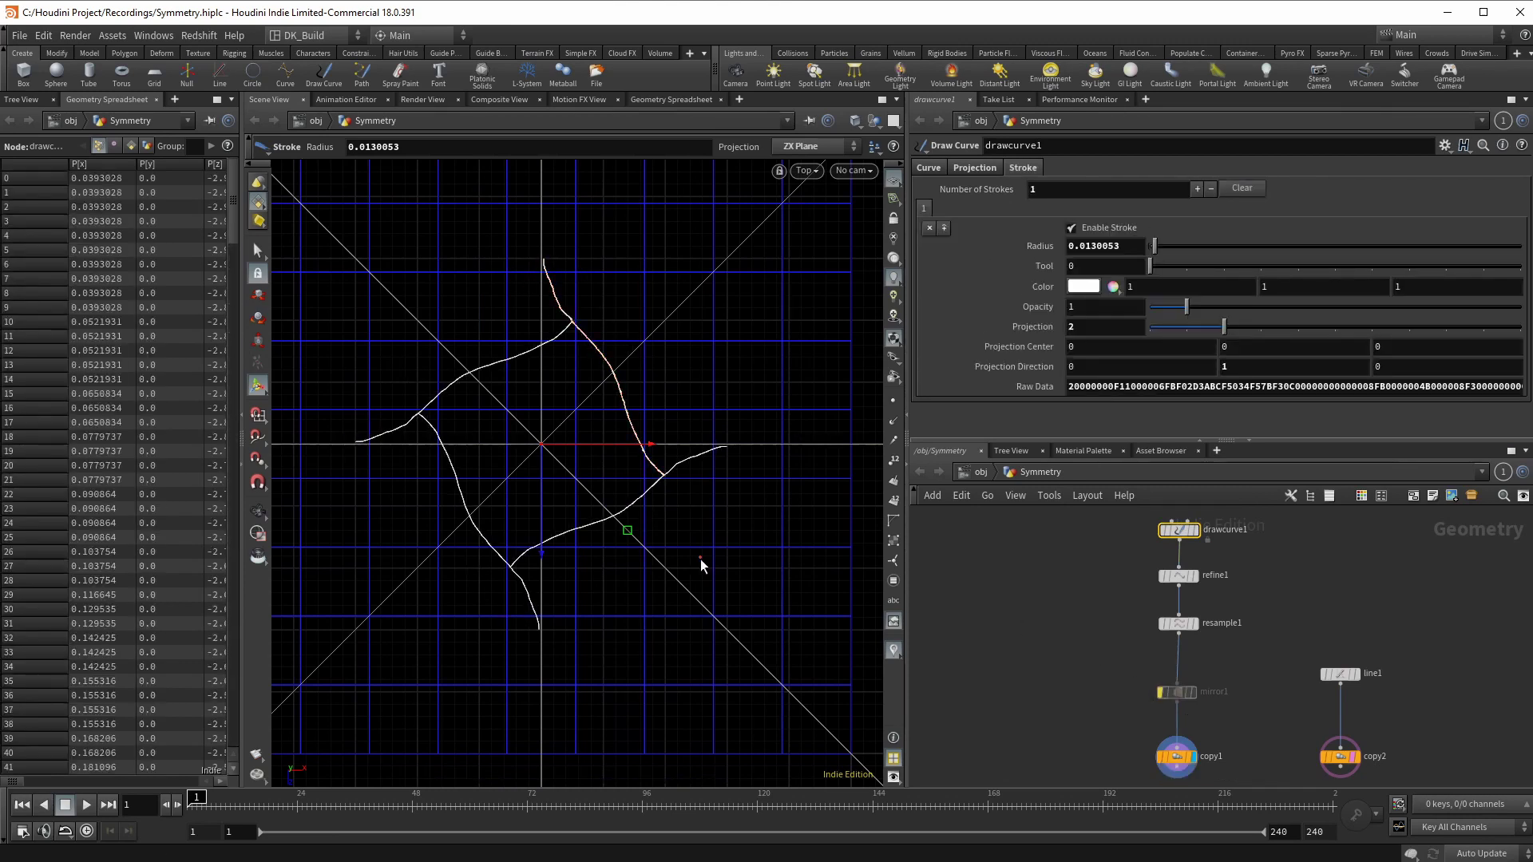
mouse_move(544, 260)
mouse_down()
mouse_move(638, 336)
mouse_move(717, 437)
mouse_move(445, 220)
mouse_move(355, 344)
mouse_move(357, 430)
mouse_up()
mouse_move(448, 215)
mouse_down()
mouse_move(489, 195)
mouse_move(599, 247)
mouse_up()
key(Escape)
key(h)
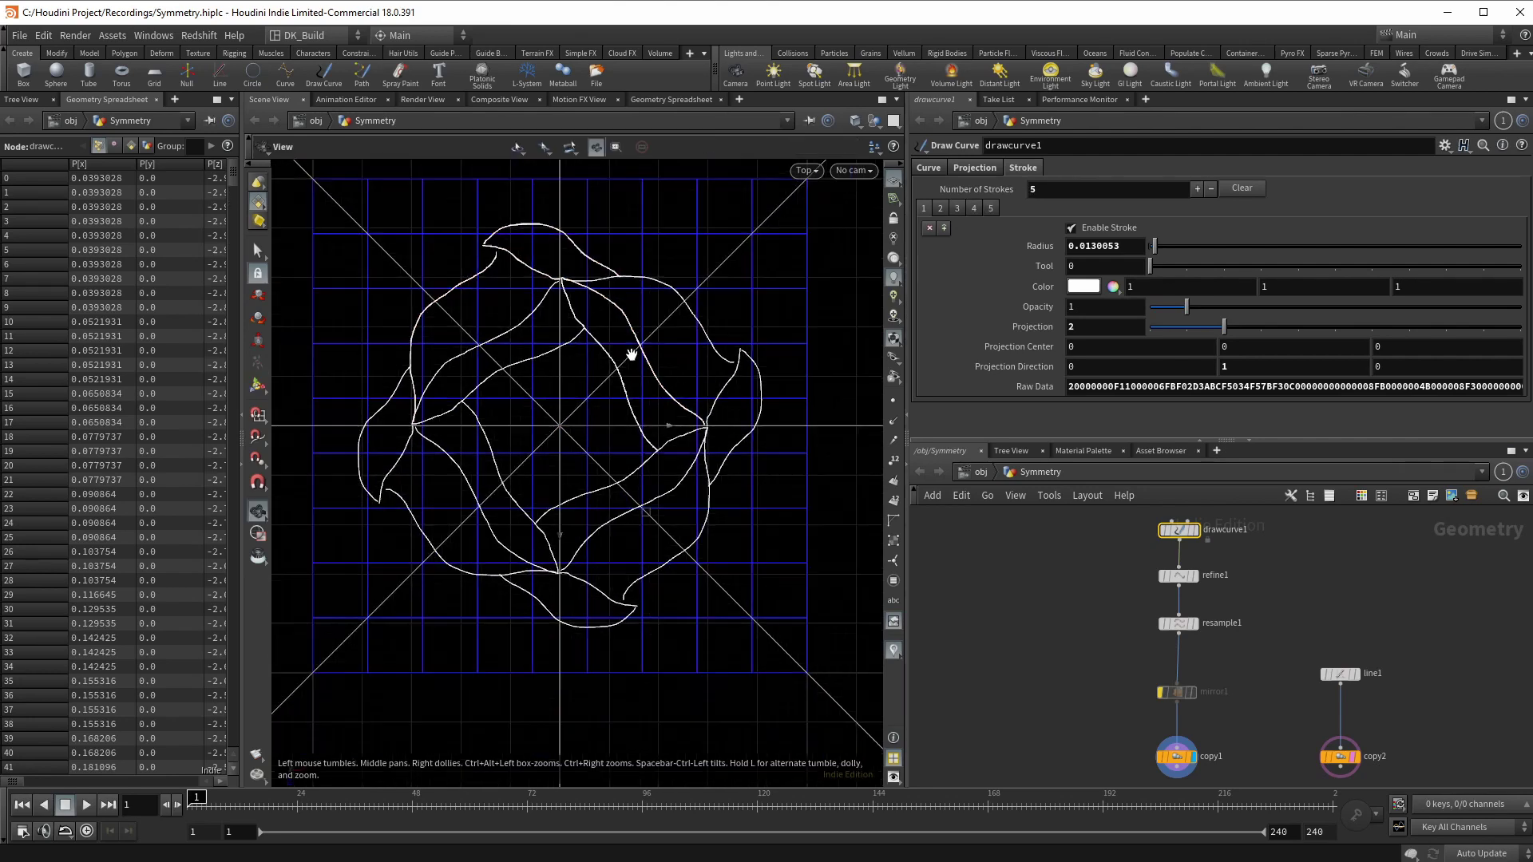
key(Return)
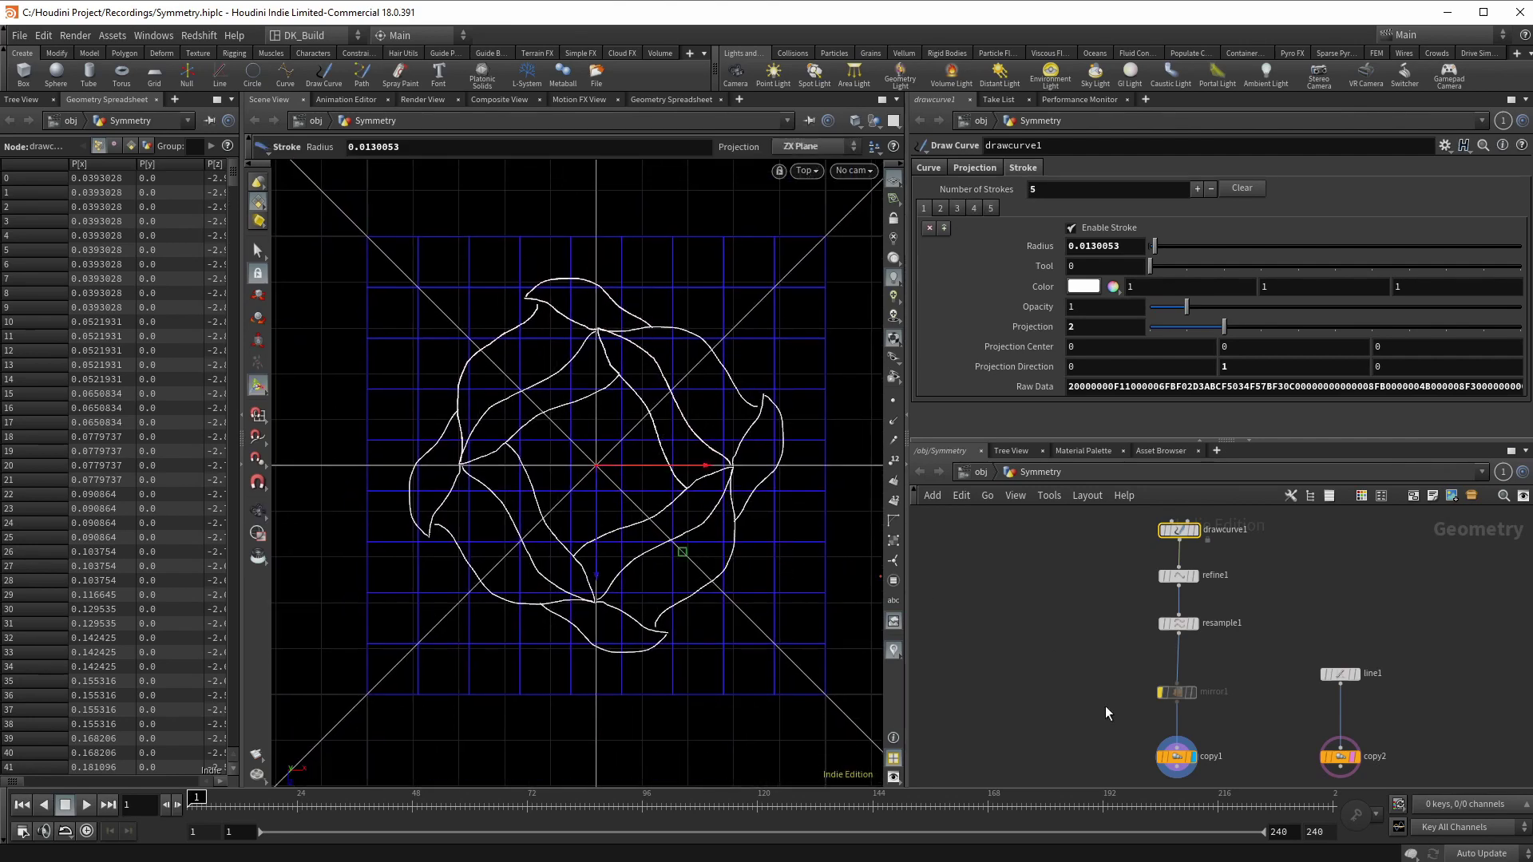
Step: Compare with mirror1 on and off, leave it off, and draw a stroke curling into the centre
click(1158, 674)
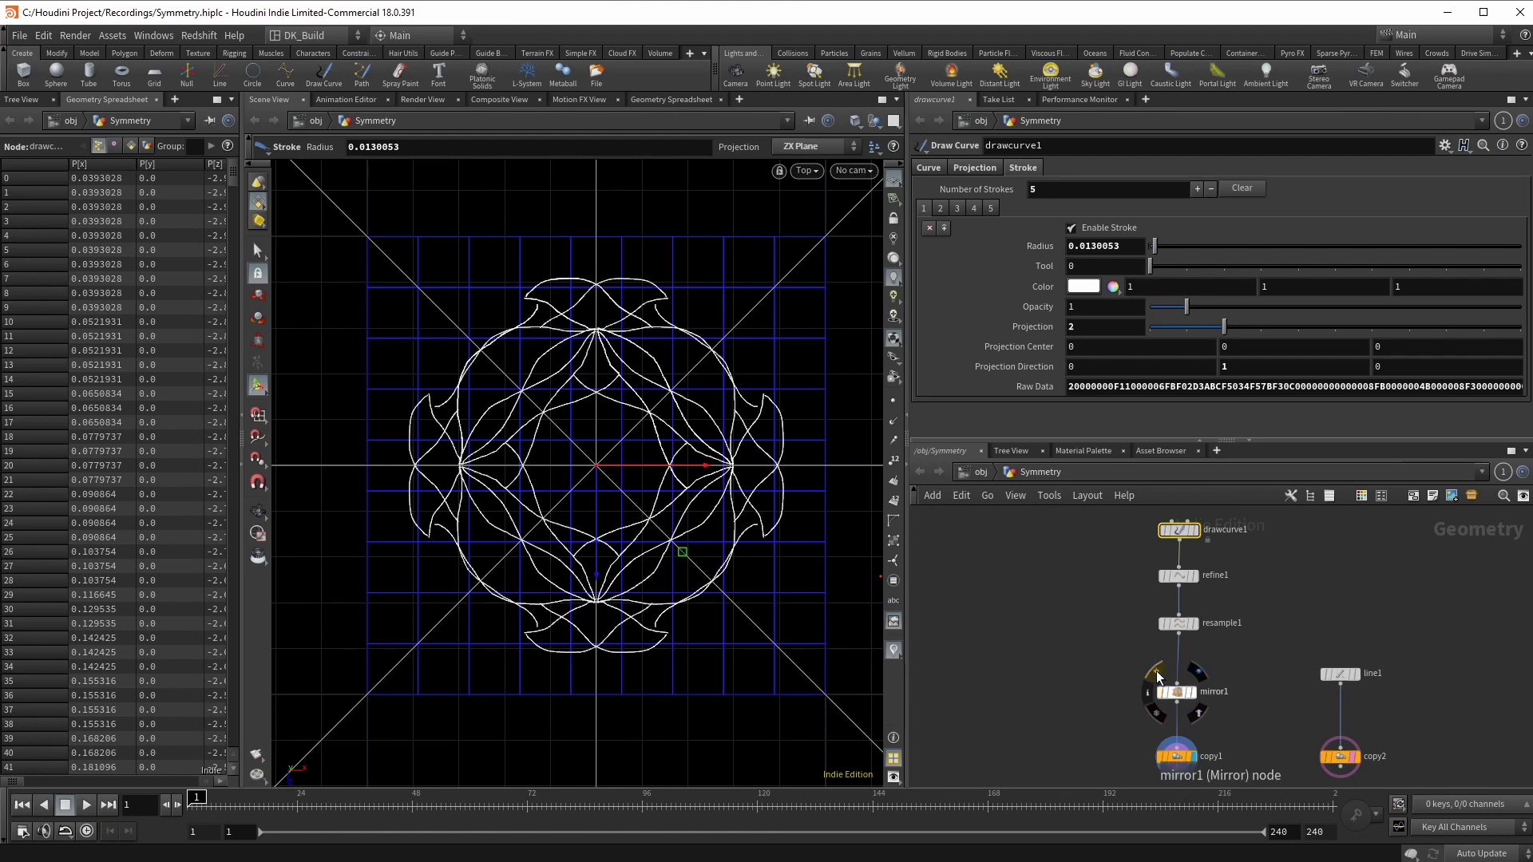
click(1158, 675)
click(1157, 674)
click(1157, 674)
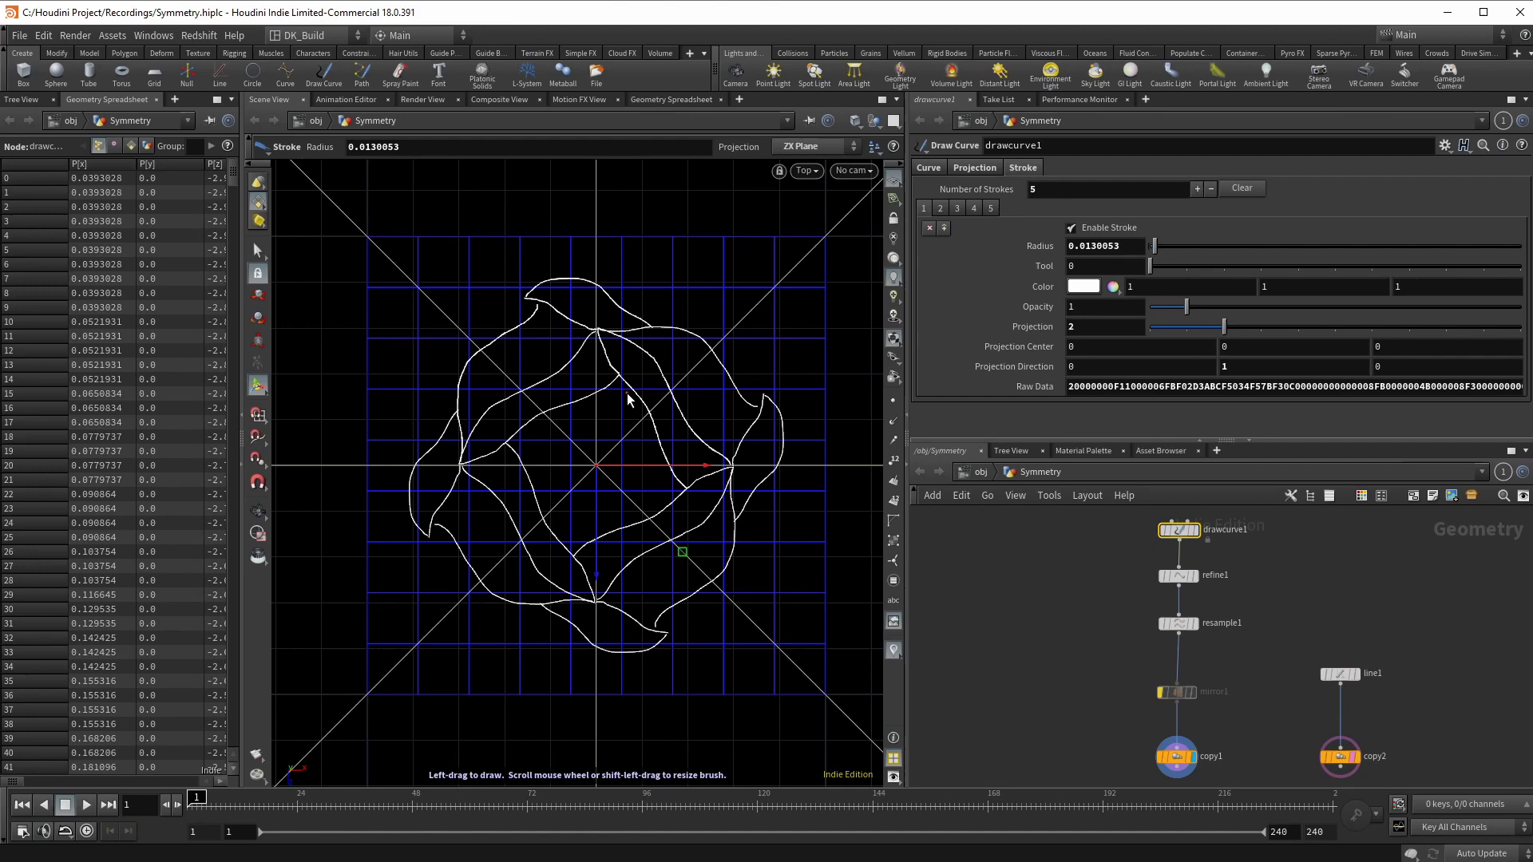
mouse_move(620, 378)
mouse_down()
mouse_move(578, 435)
mouse_move(597, 467)
mouse_move(780, 471)
mouse_up()
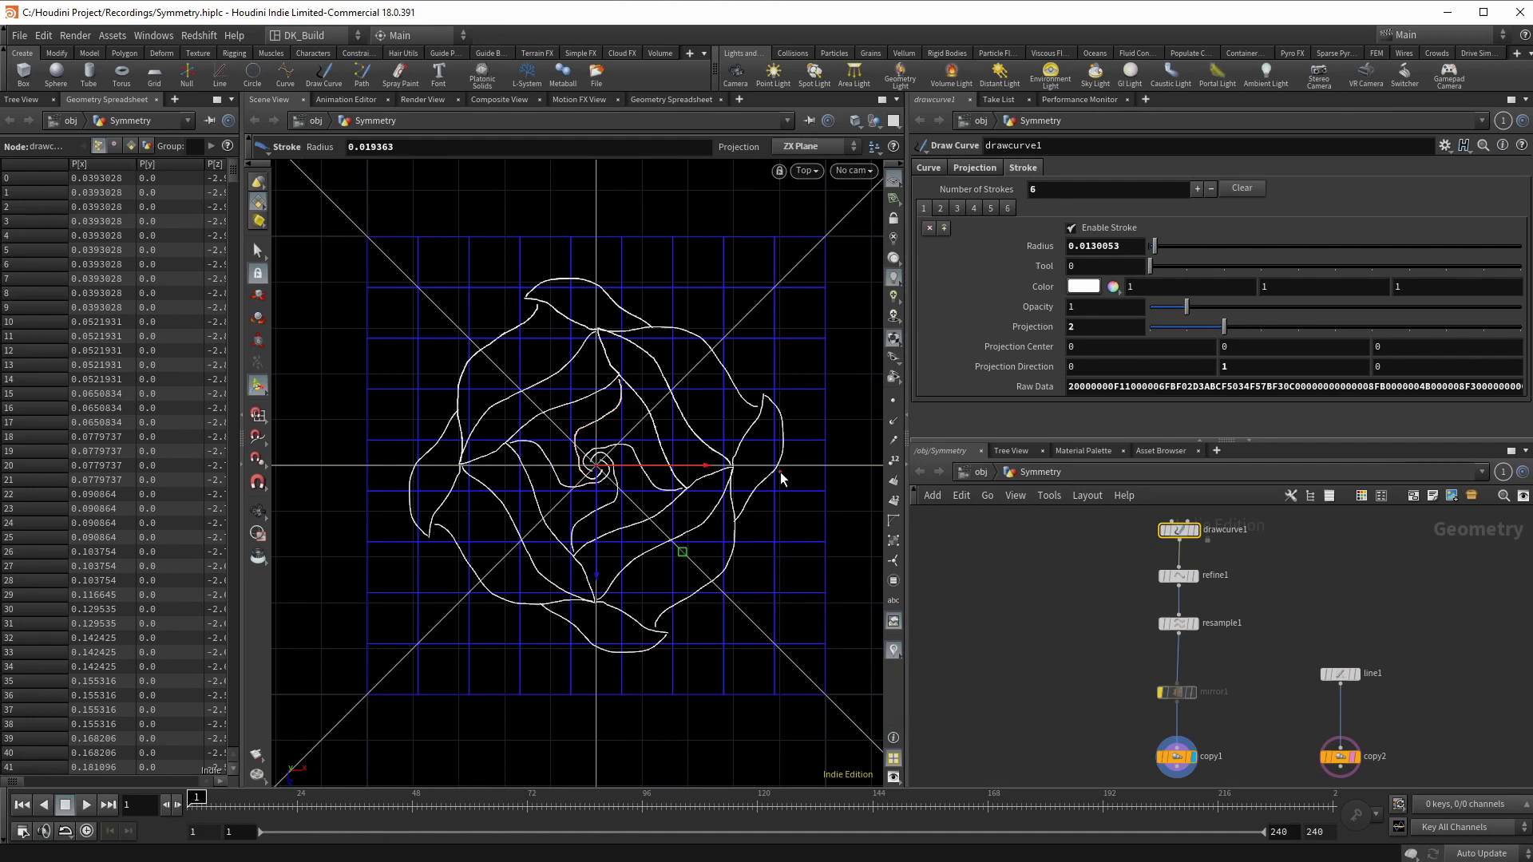
Step: Push copy1's Total Number up with the slider and value ladder until it reaches 45
click(1175, 693)
click(1178, 758)
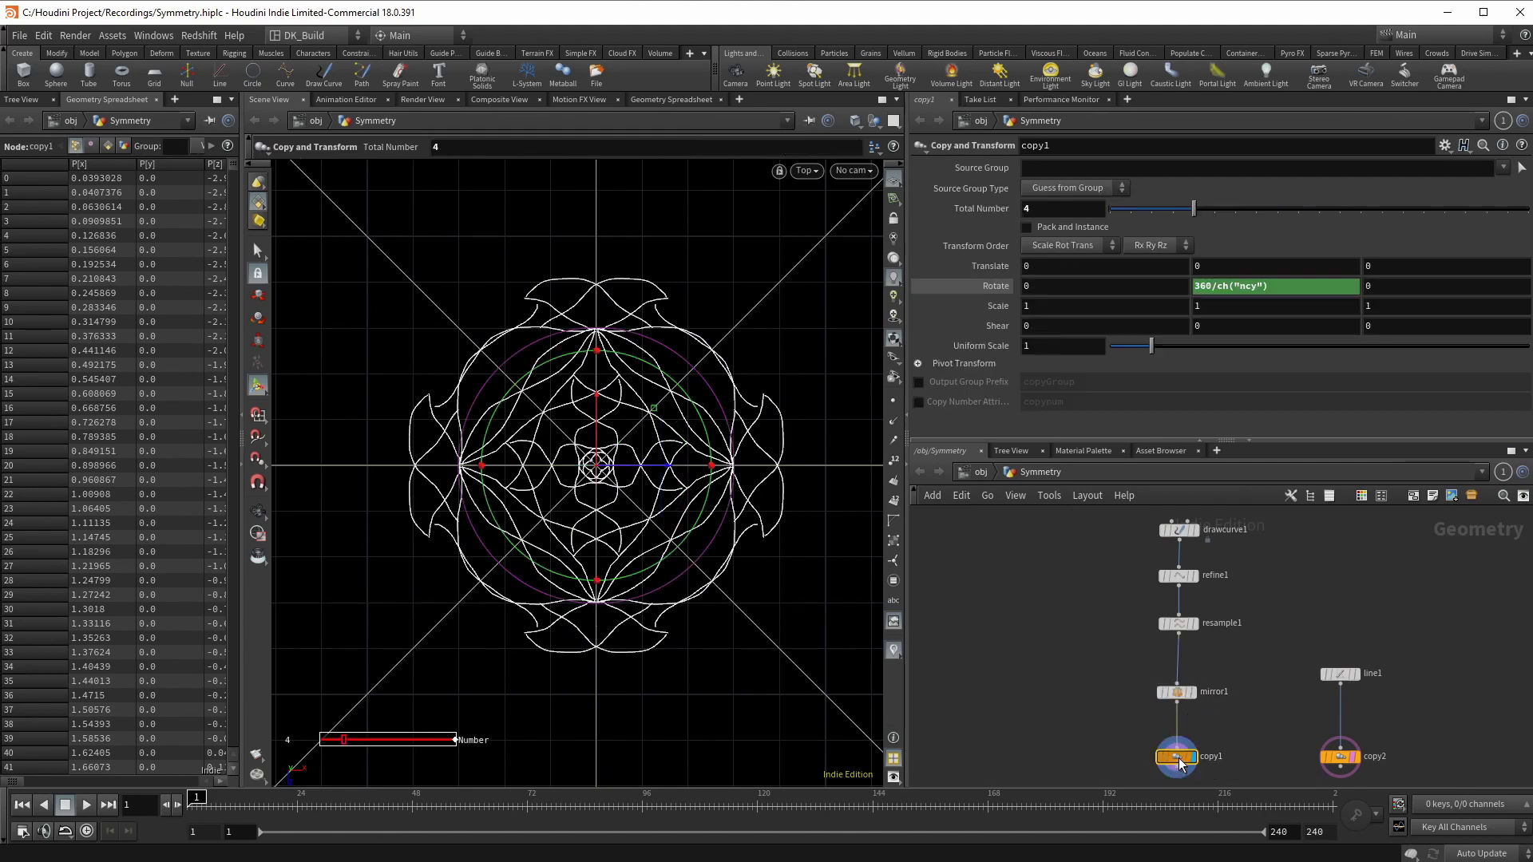
drag(1199, 212, 1365, 212)
middle_click(1059, 206)
middle_drag(1059, 206, 968, 210)
drag(1153, 211, 1501, 208)
click(1161, 692)
mouse_move(1079, 209)
middle_down()
mouse_move(1442, 248)
mouse_move(1318, 239)
middle_up()
Step: Wire a new Attribute Wrangle below copy1 and set its display flag
click(1160, 692)
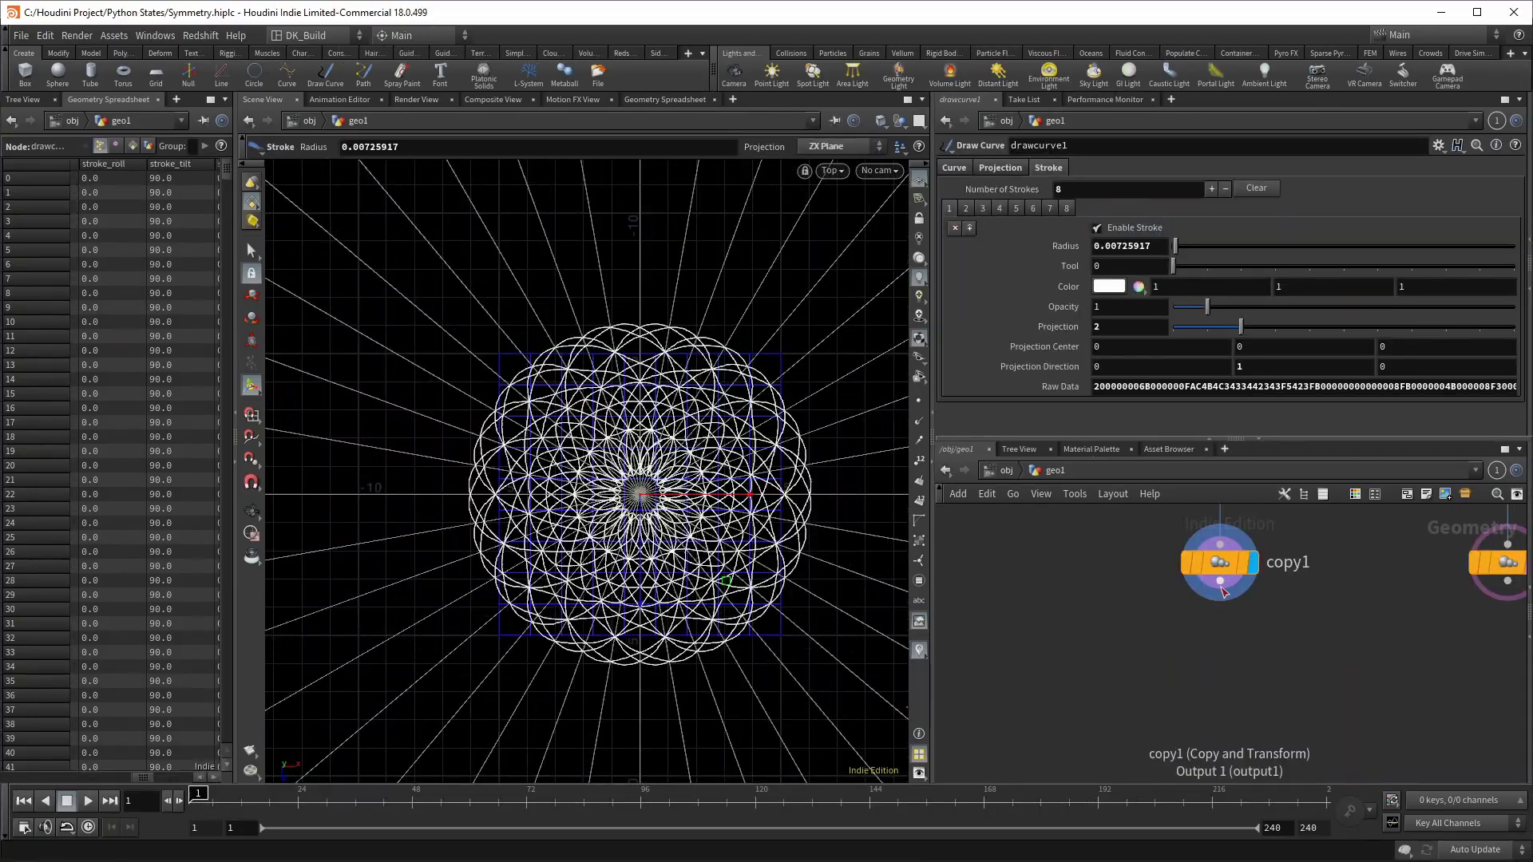
click(1222, 589)
click(1215, 657)
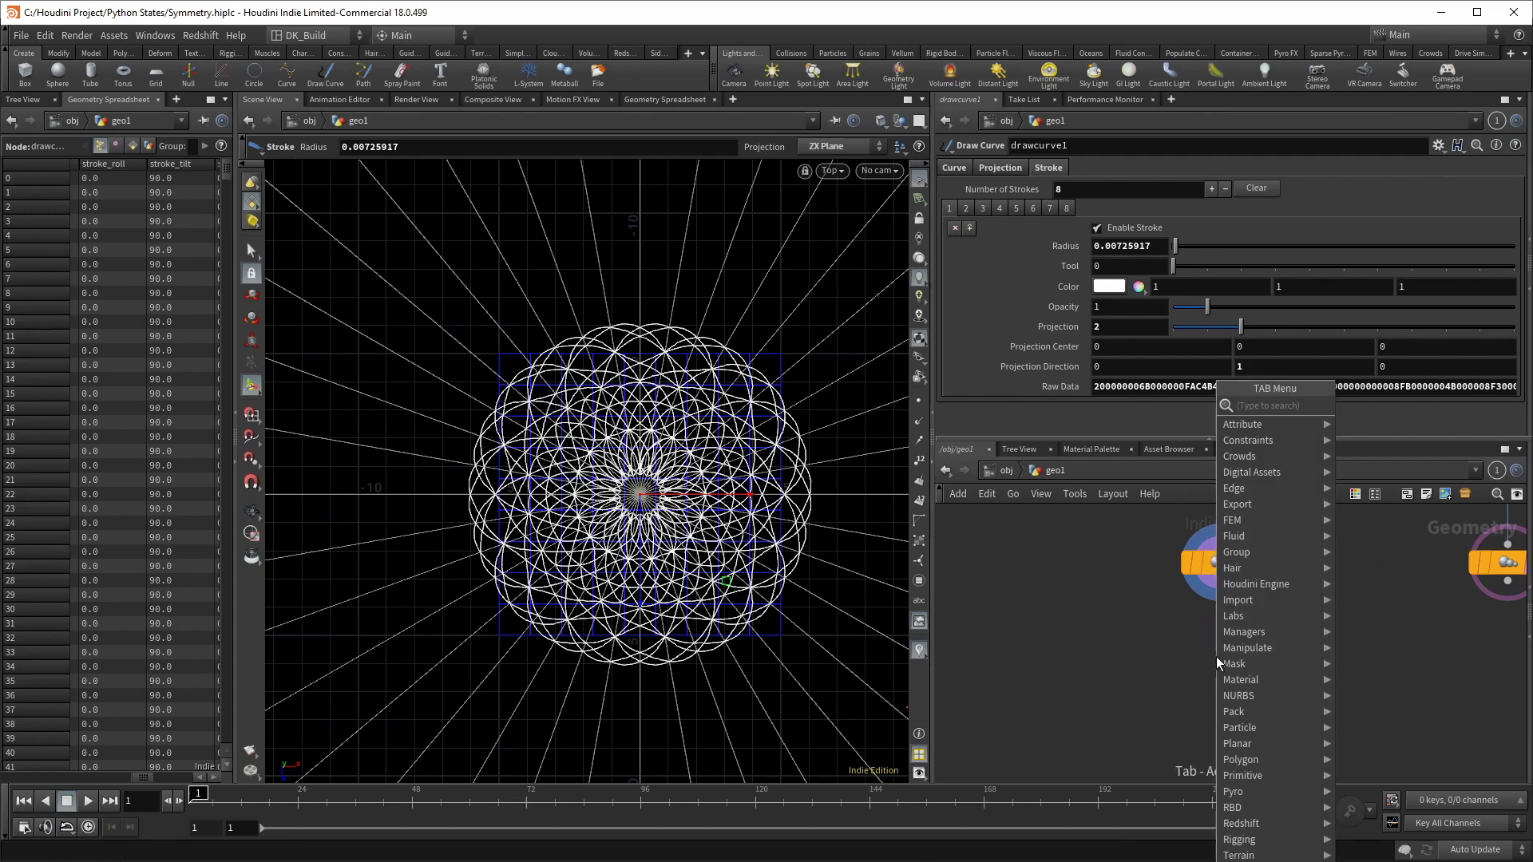
text(wrangle)
key(Return)
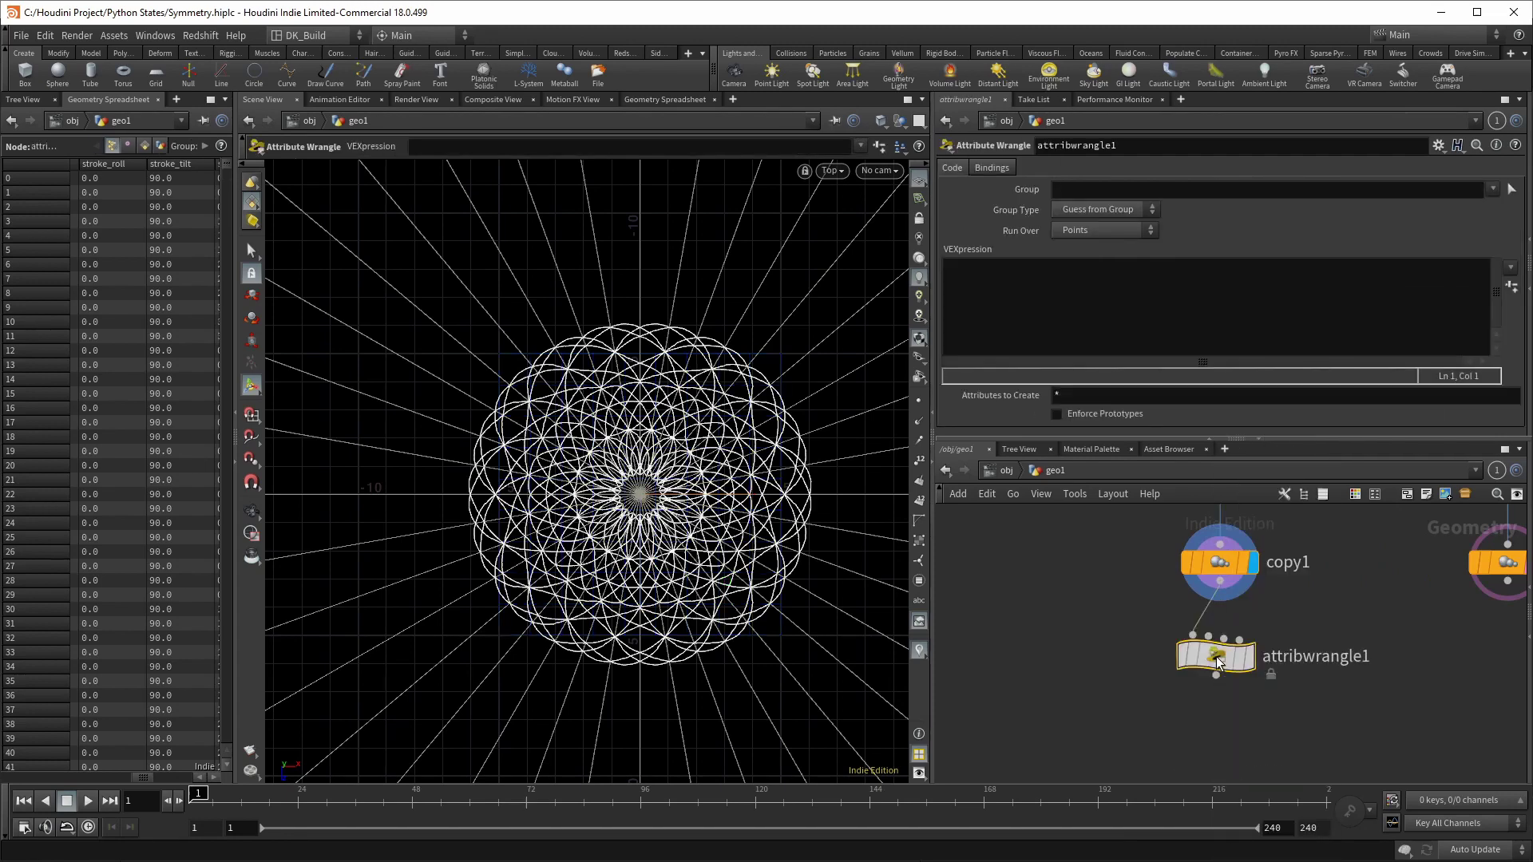
scroll(1215, 656, up, 2)
mouse_move(1215, 656)
click(1284, 584)
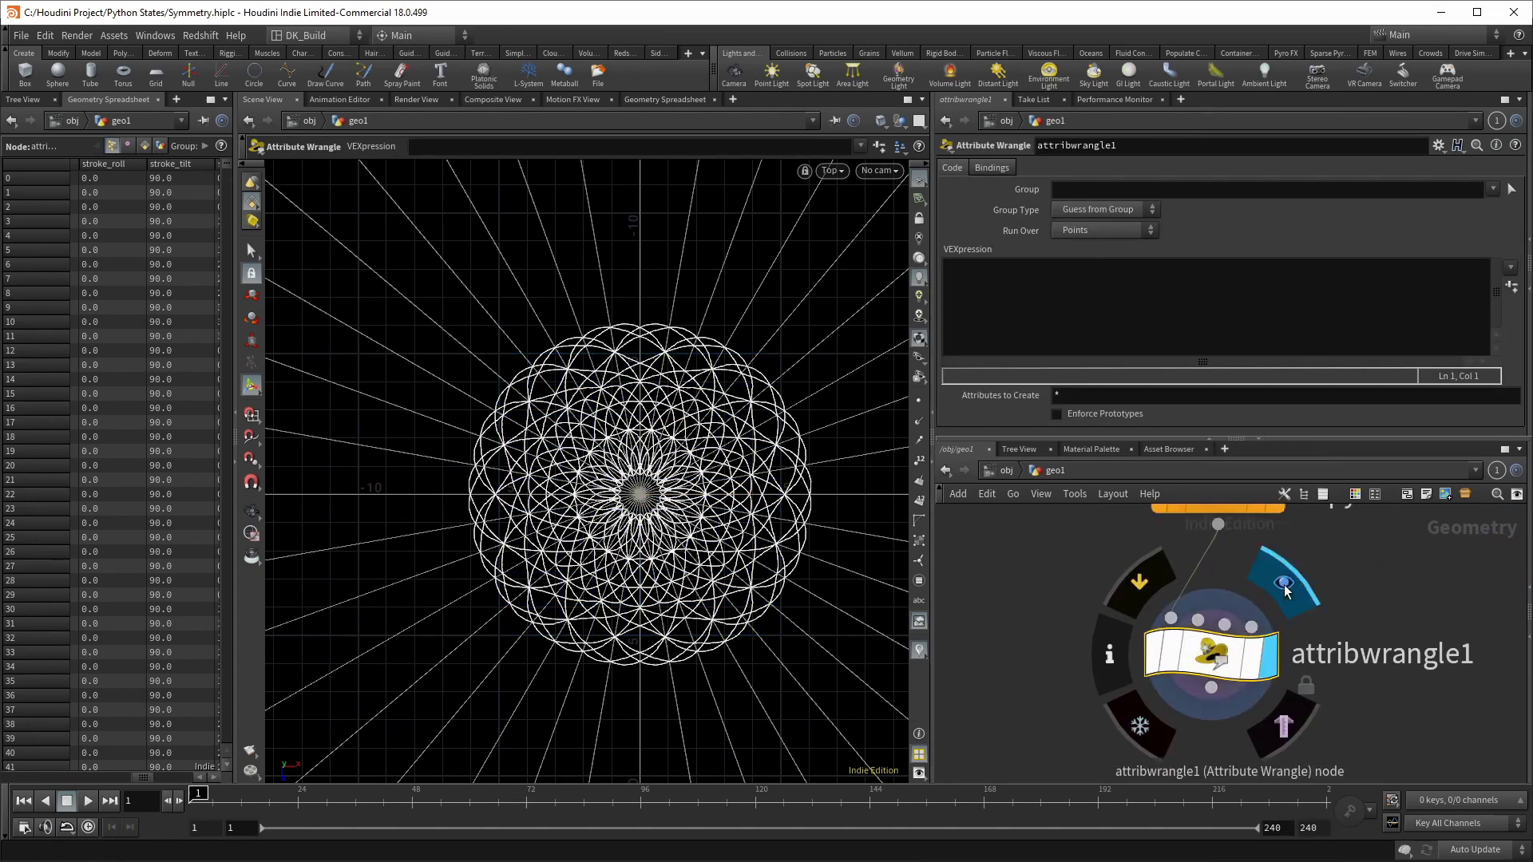
click(1183, 319)
key(alt+e)
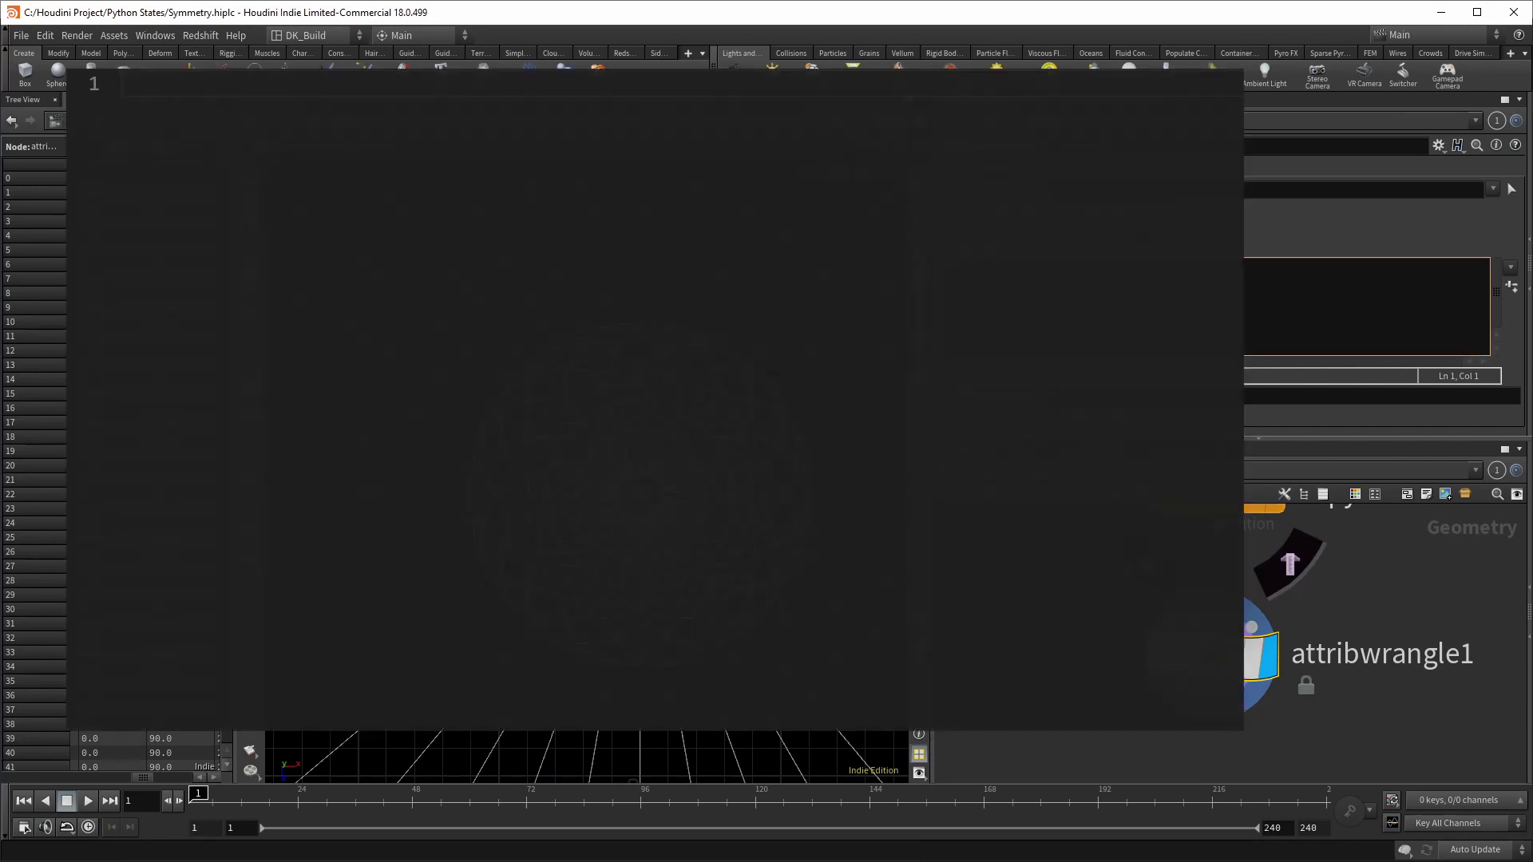
text(float temp = @stroke_pressure)
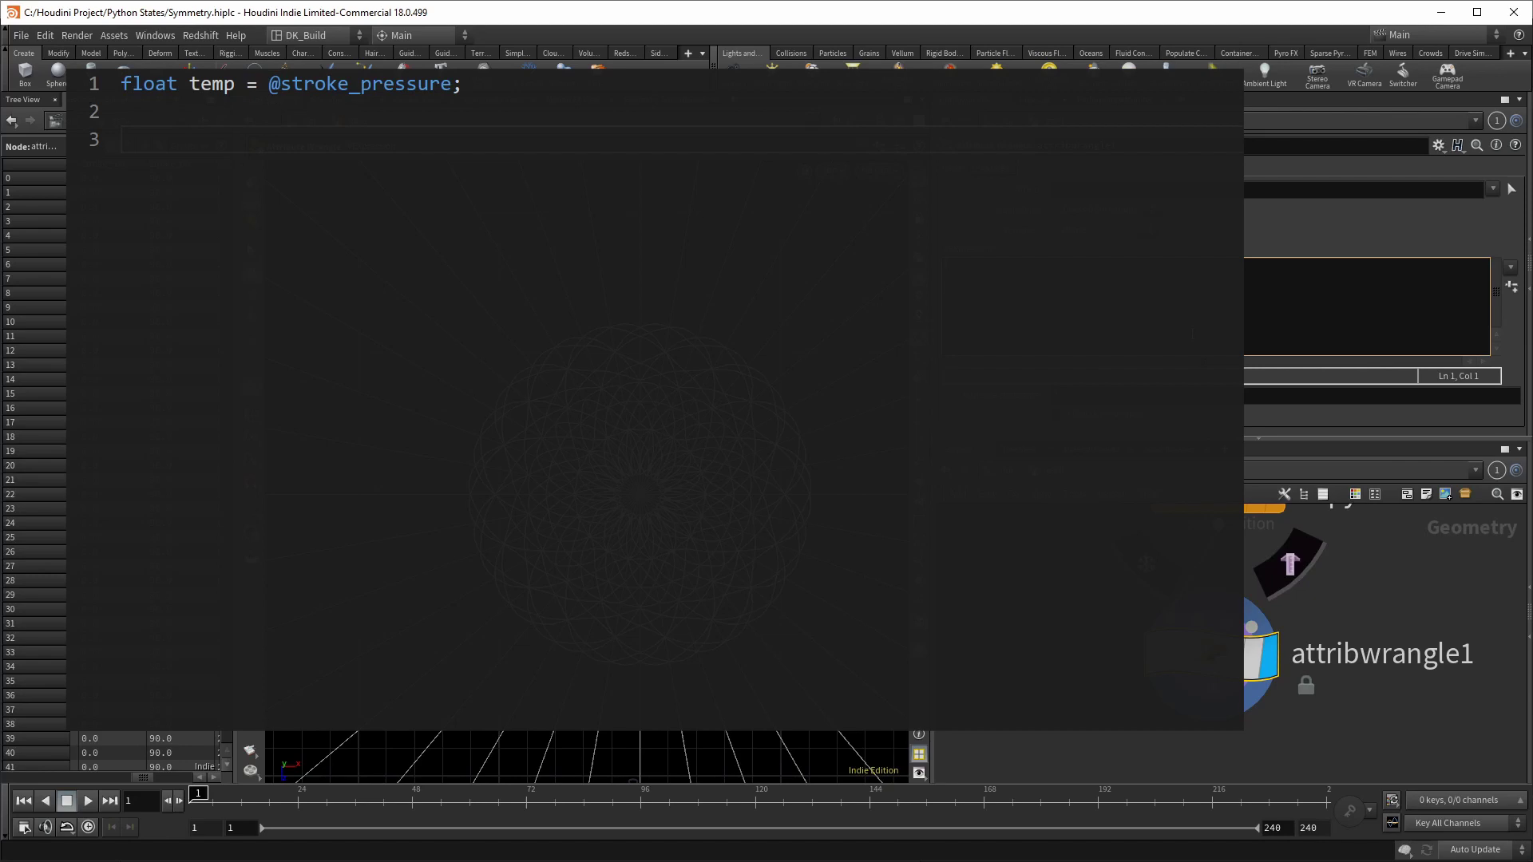
text(@Cd = fit01(temp,.3,1)
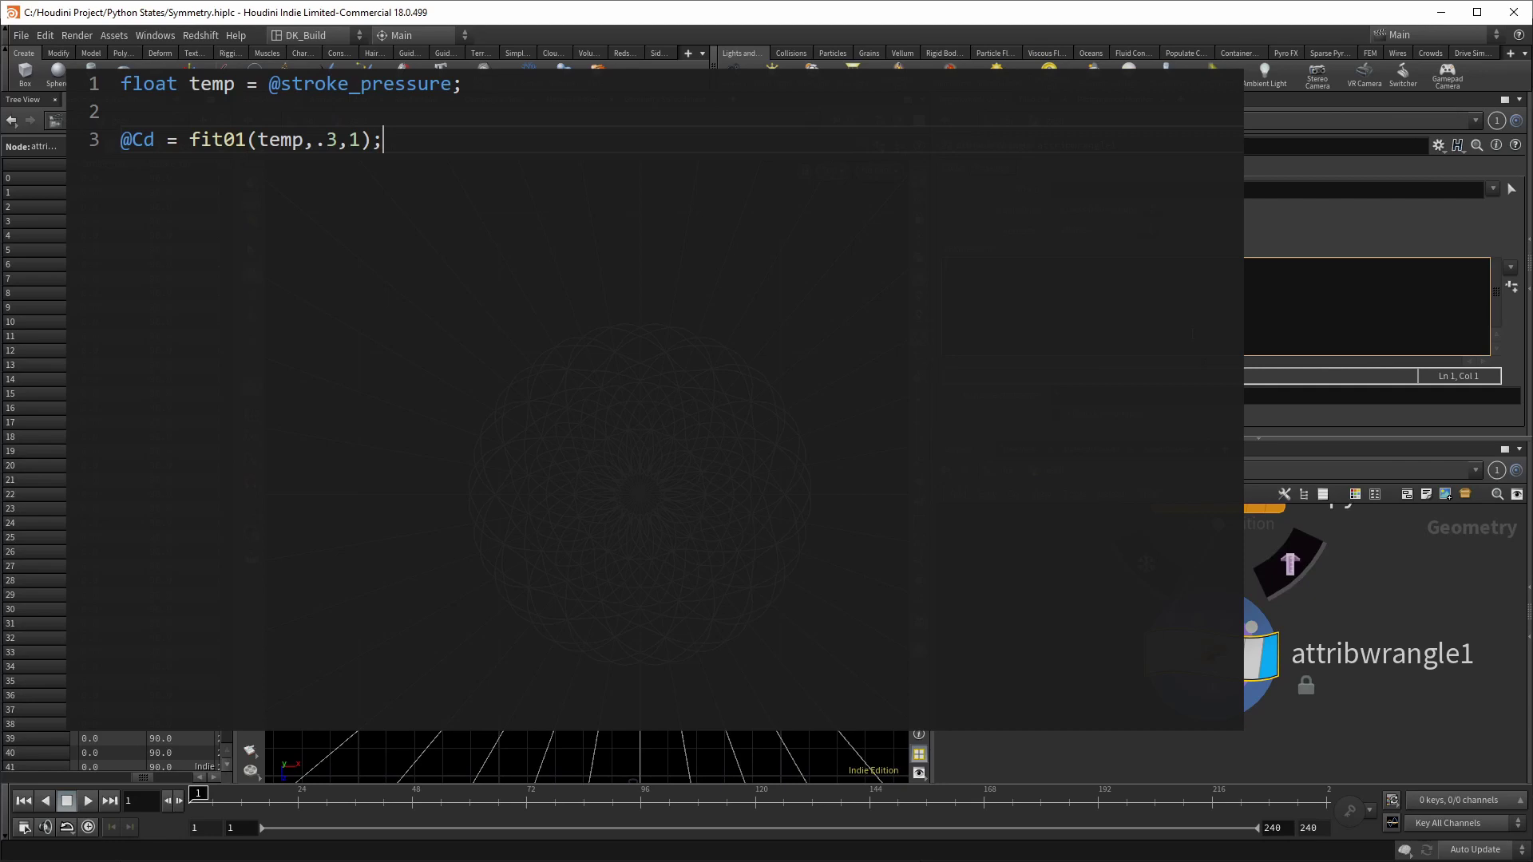
text(width)
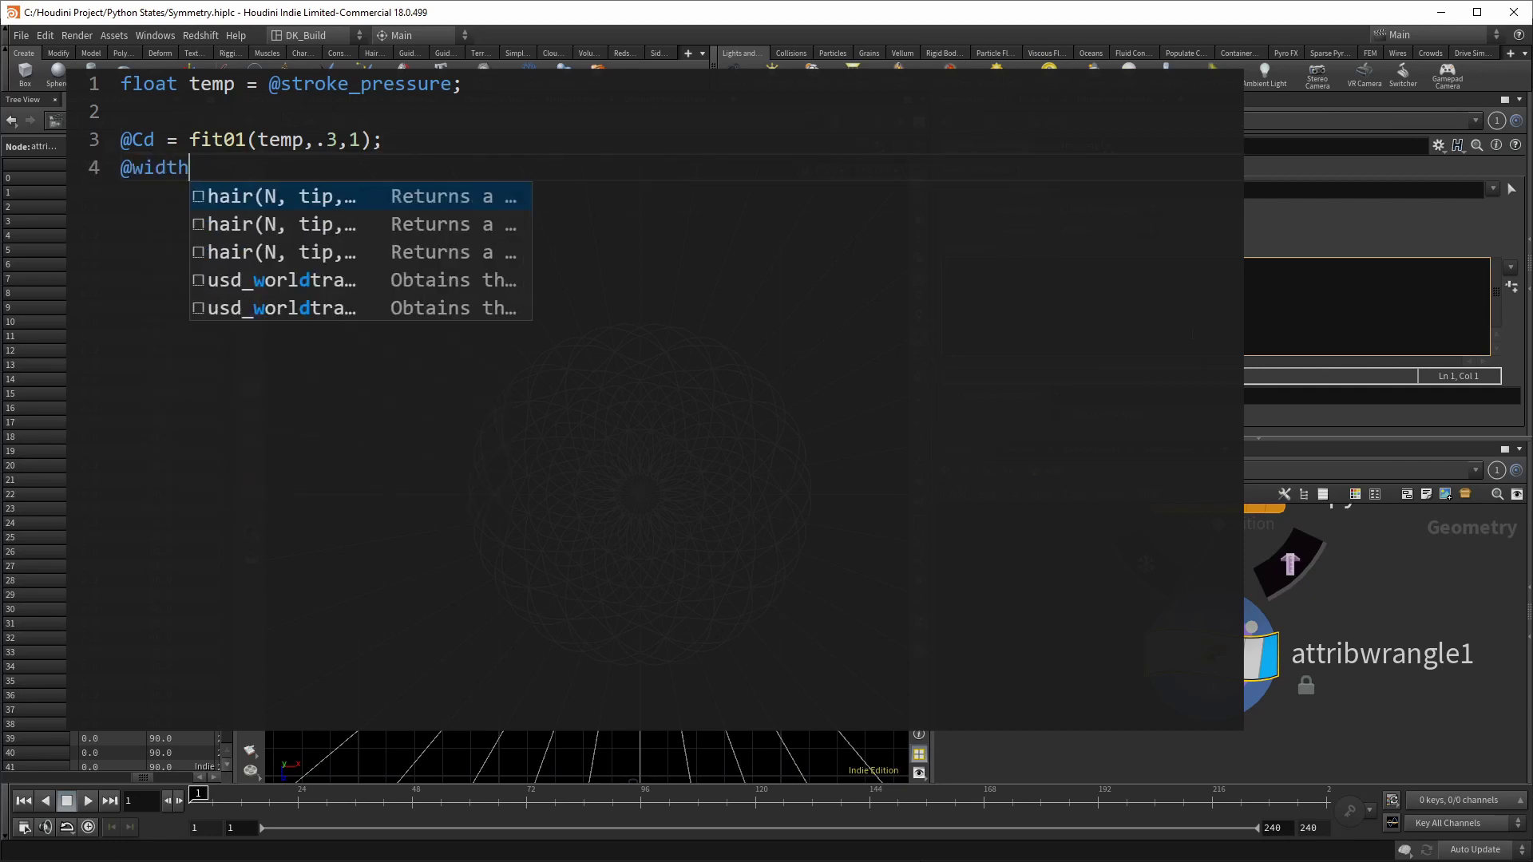
text( = chramp()
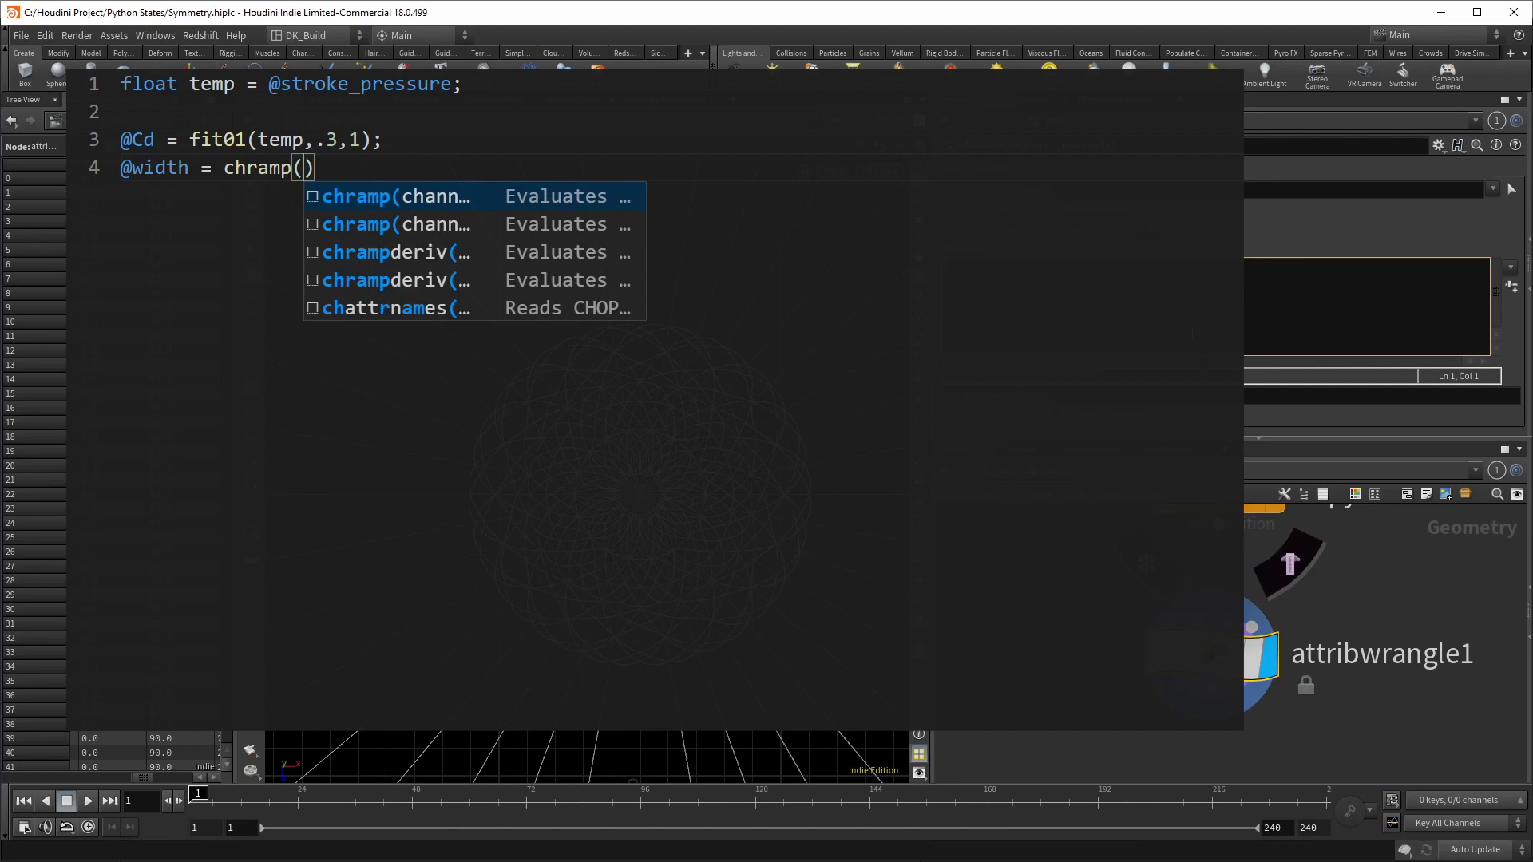
text("thickness",temp); @)
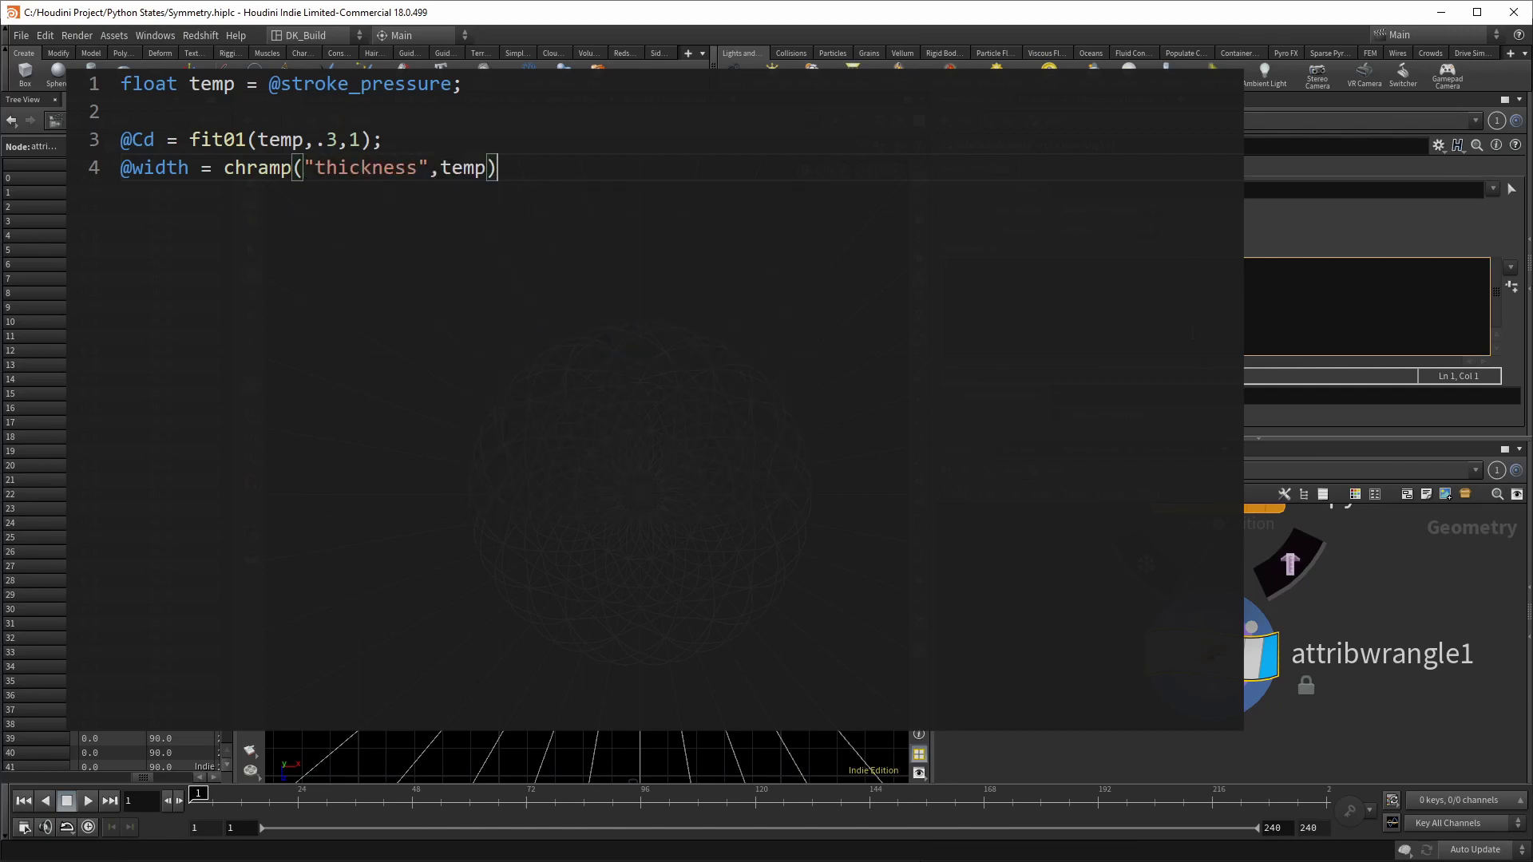
text(P.y += chramp("push")
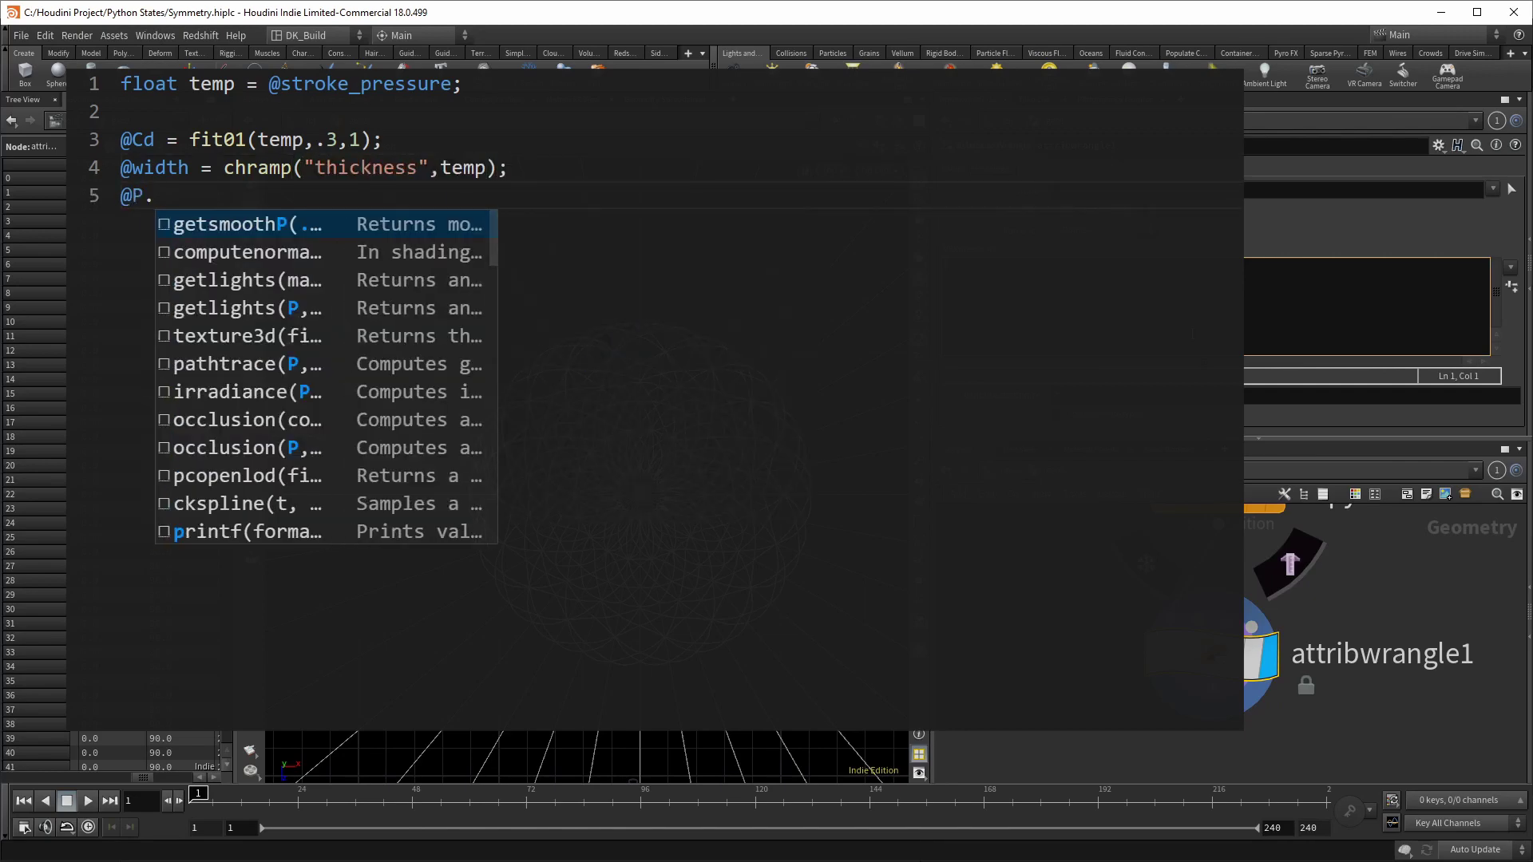
text(,temp)*10;)
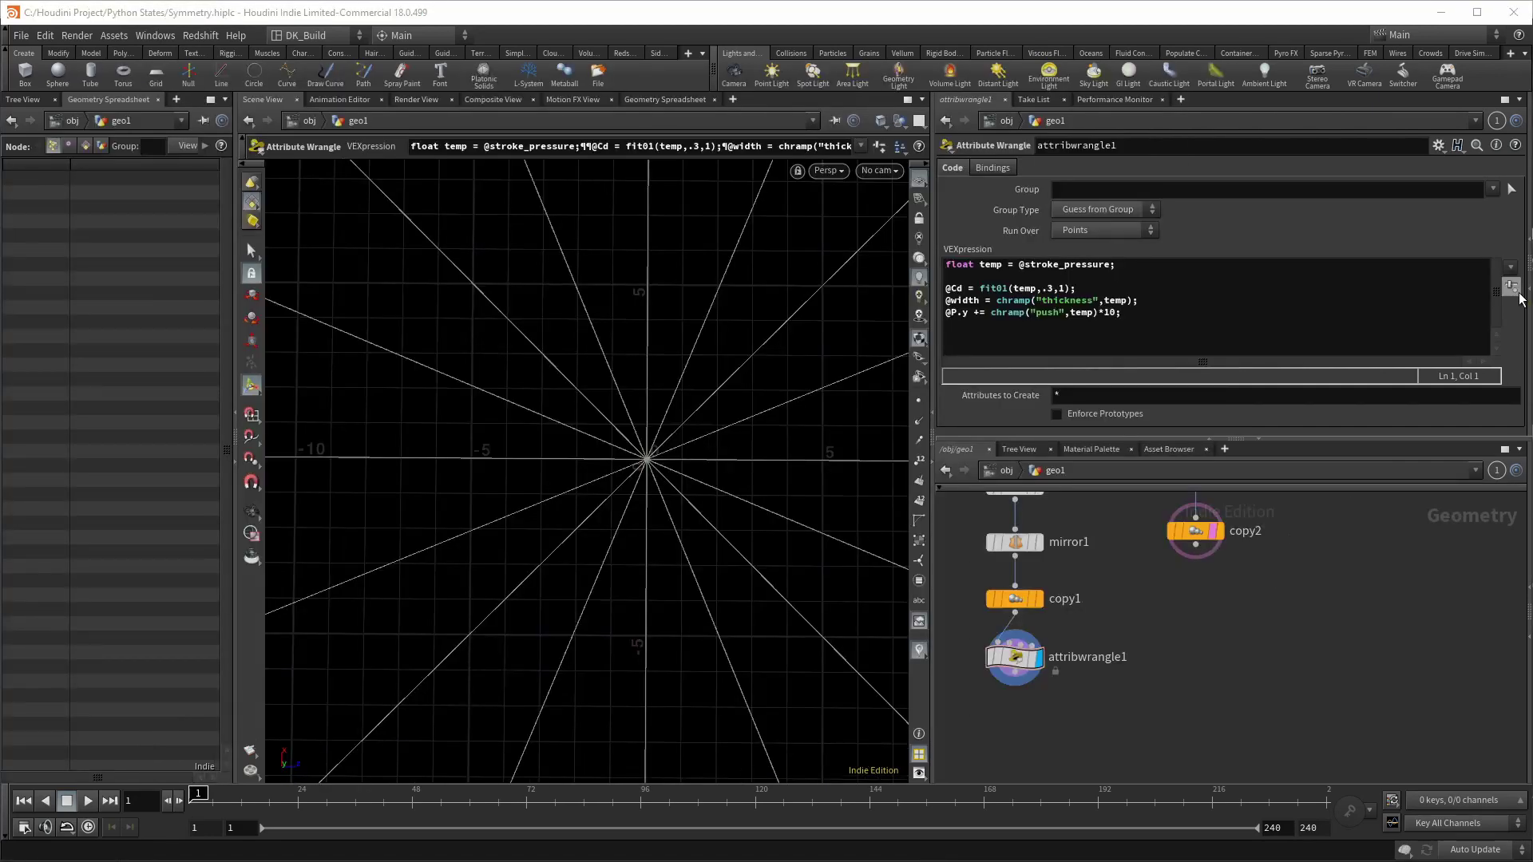
Step: Create the spare ramp parameters and give Thickness a Smooth curve ending near 0.6
click(1515, 290)
scroll(1469, 323, down, 4)
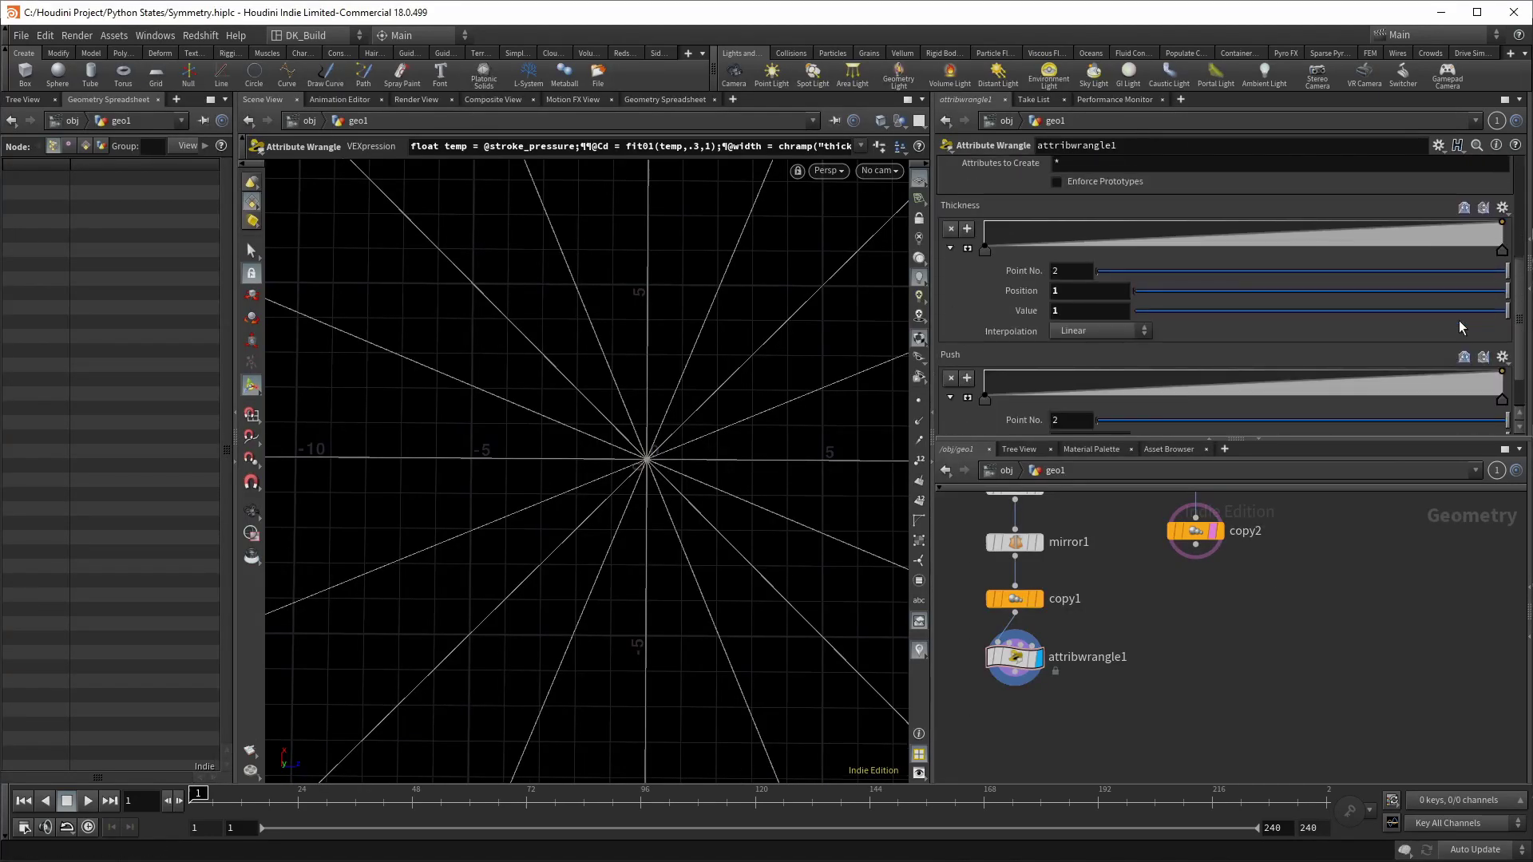
click(968, 248)
scroll(1435, 318, up, 1)
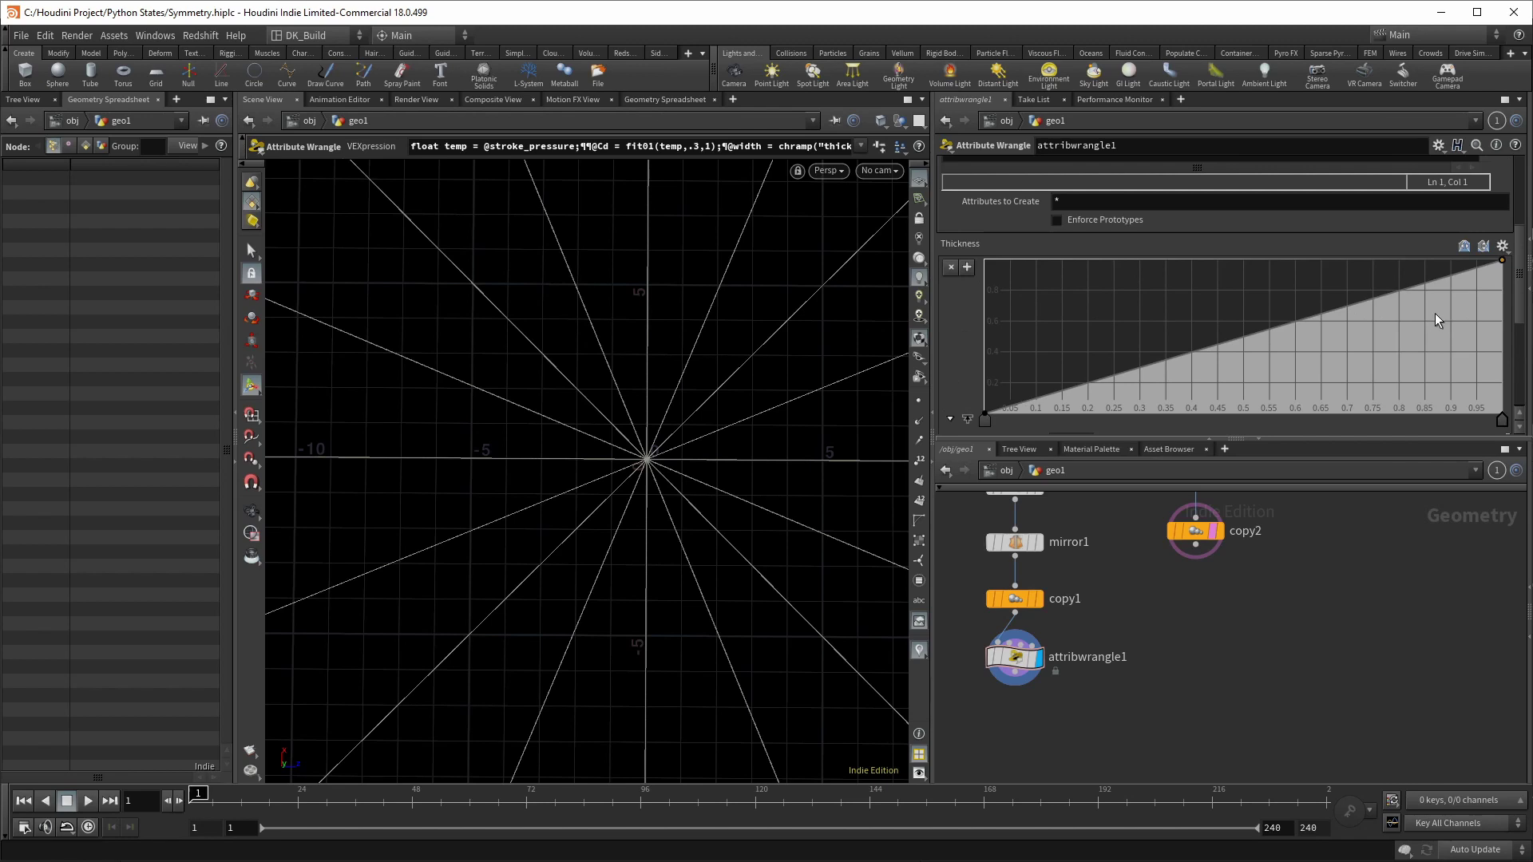
click(1502, 247)
click(1516, 344)
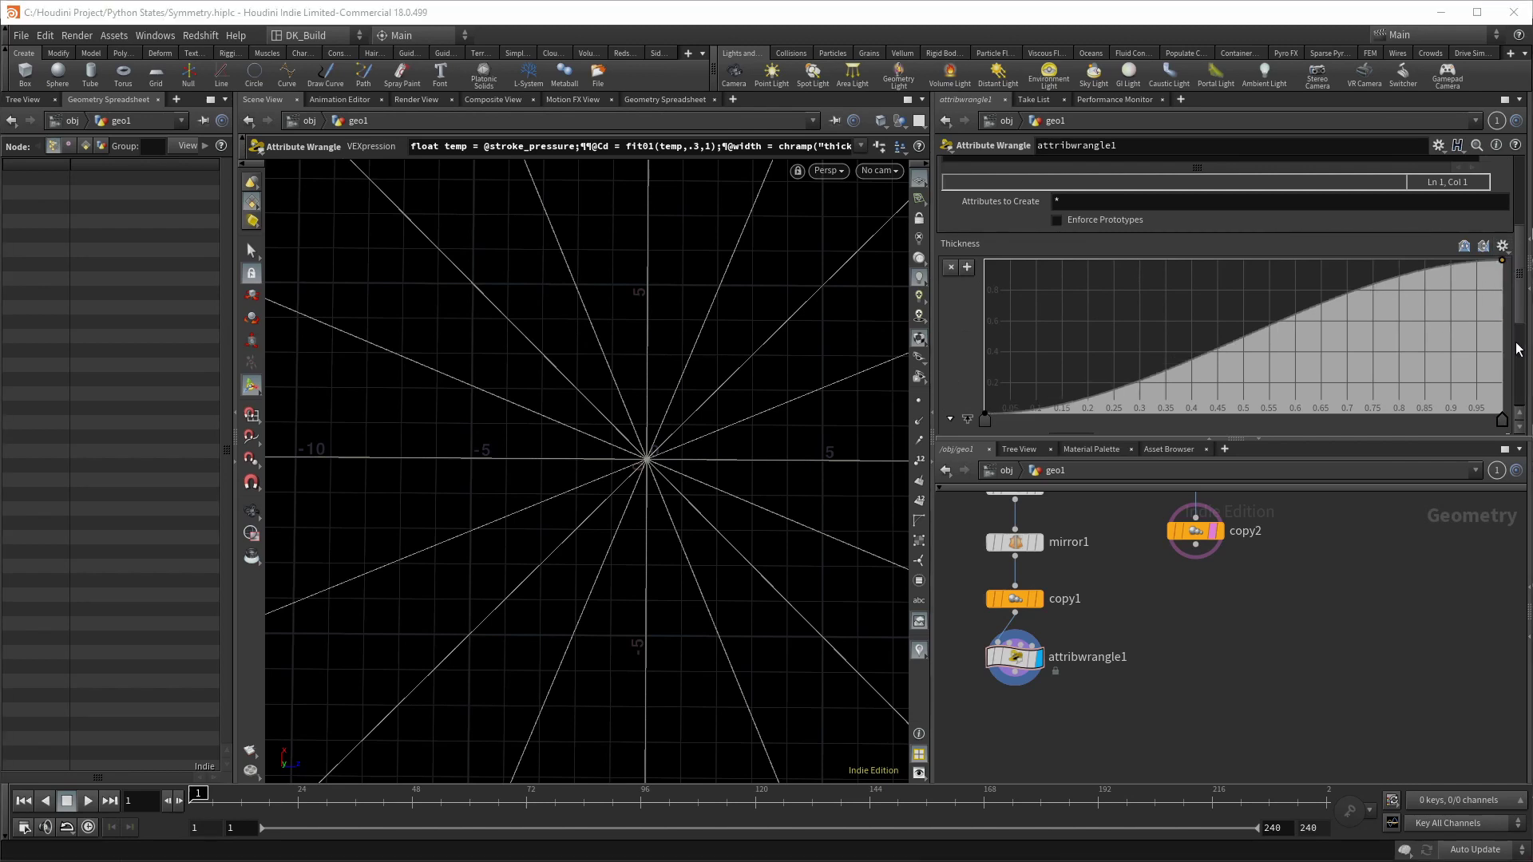
drag(1503, 261, 1504, 318)
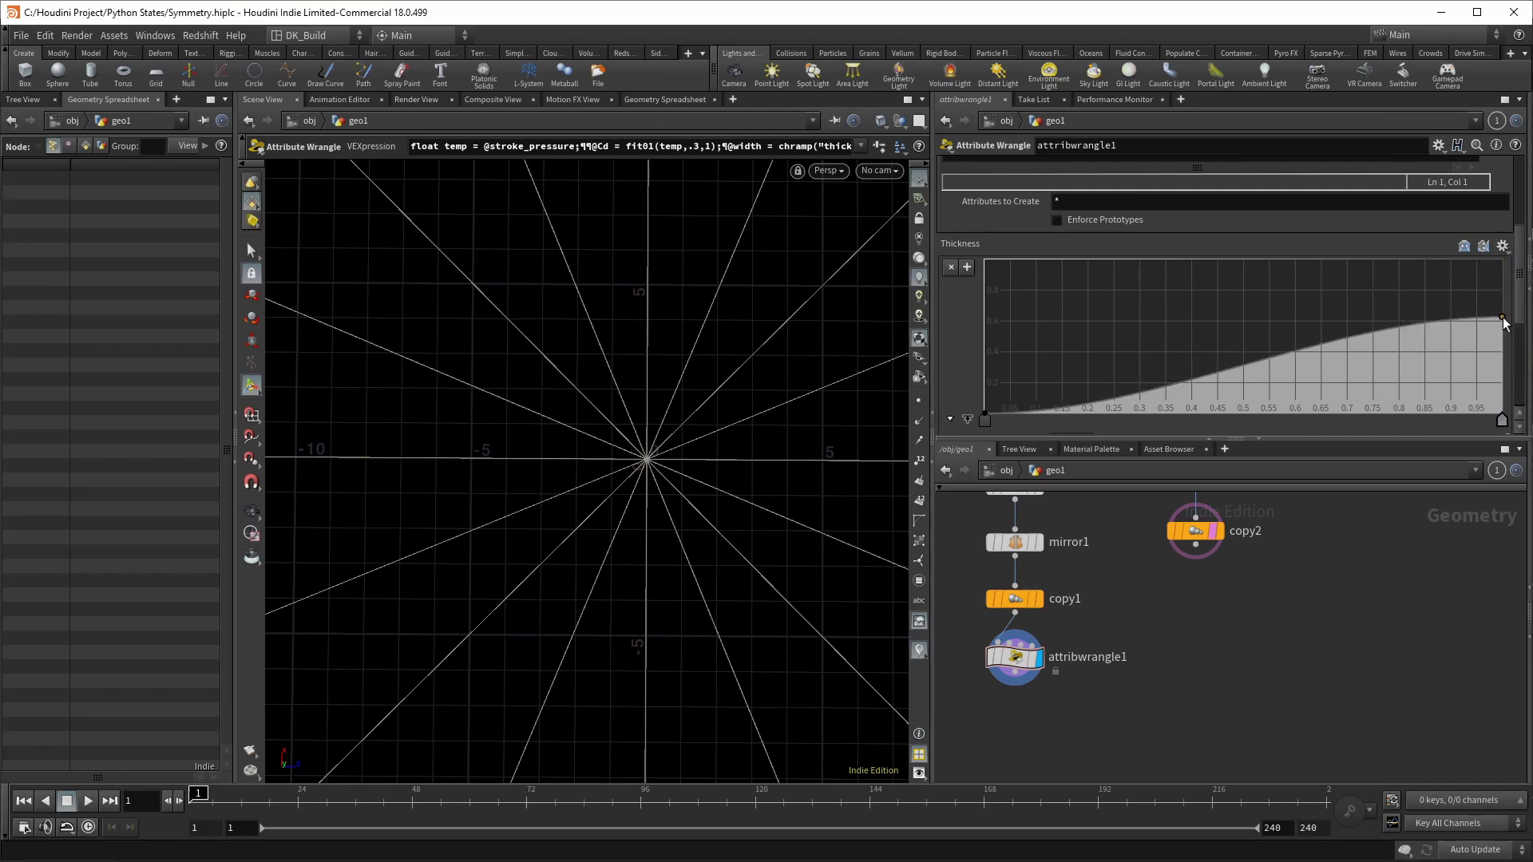
scroll(1497, 378, down, 5)
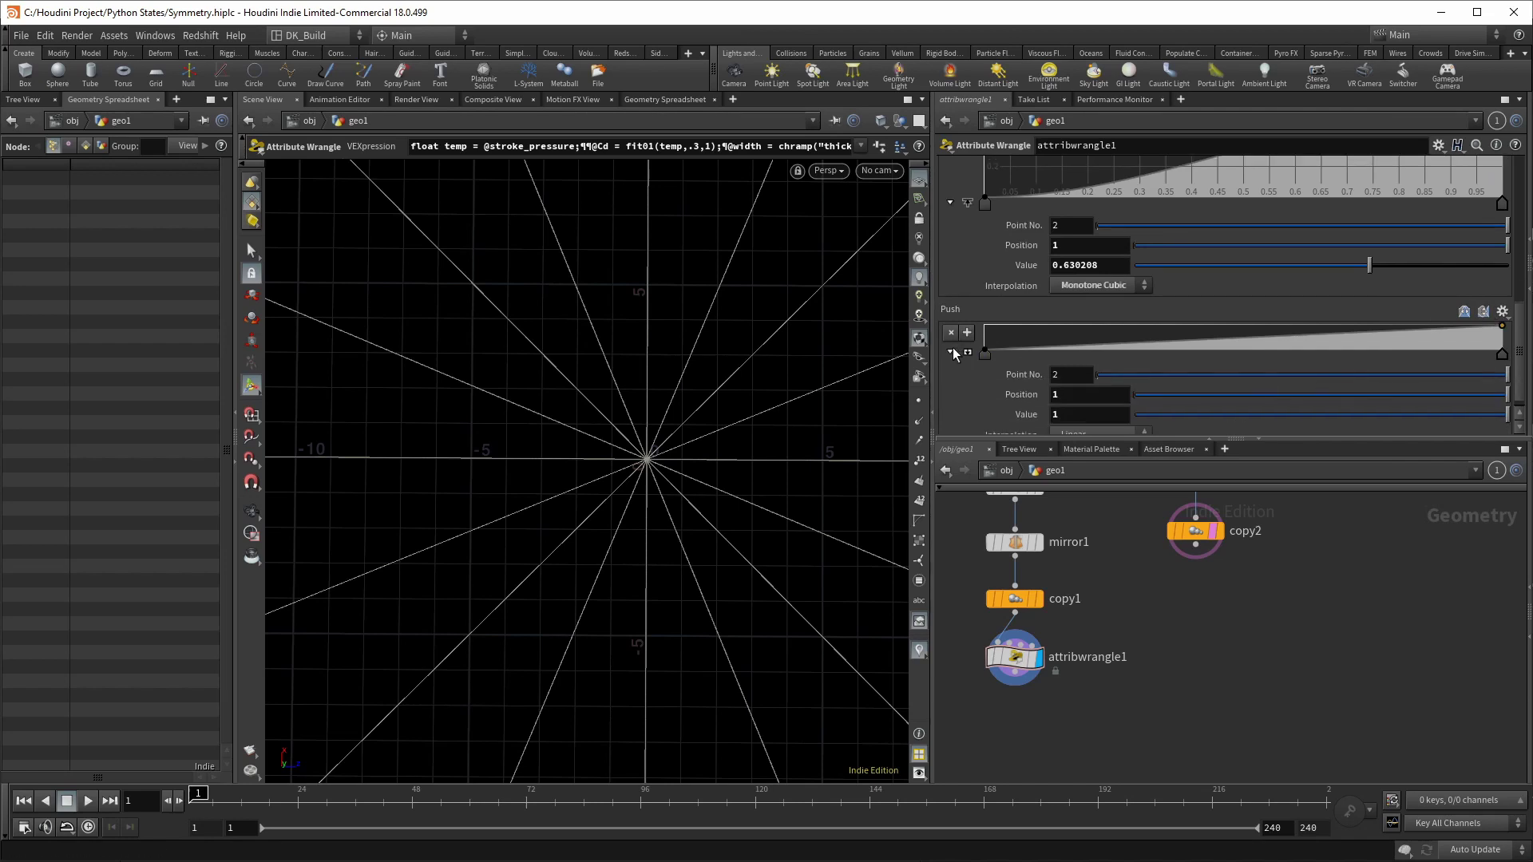
Step: Shape the Push ramp to stay flat, then rise steeply near the end
click(967, 354)
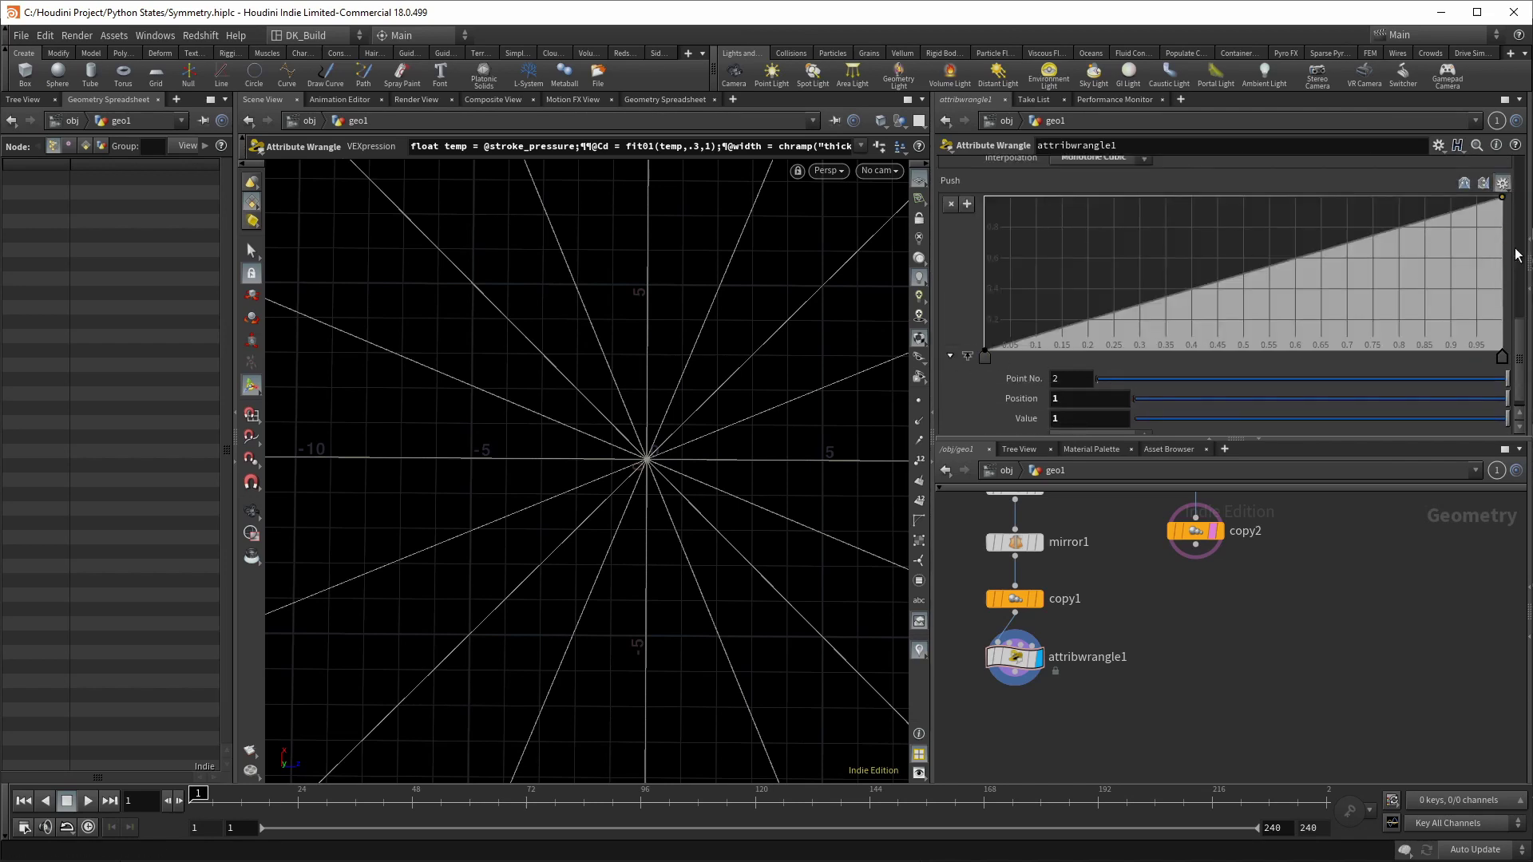
drag(1398, 357, 1477, 284)
click(1402, 349)
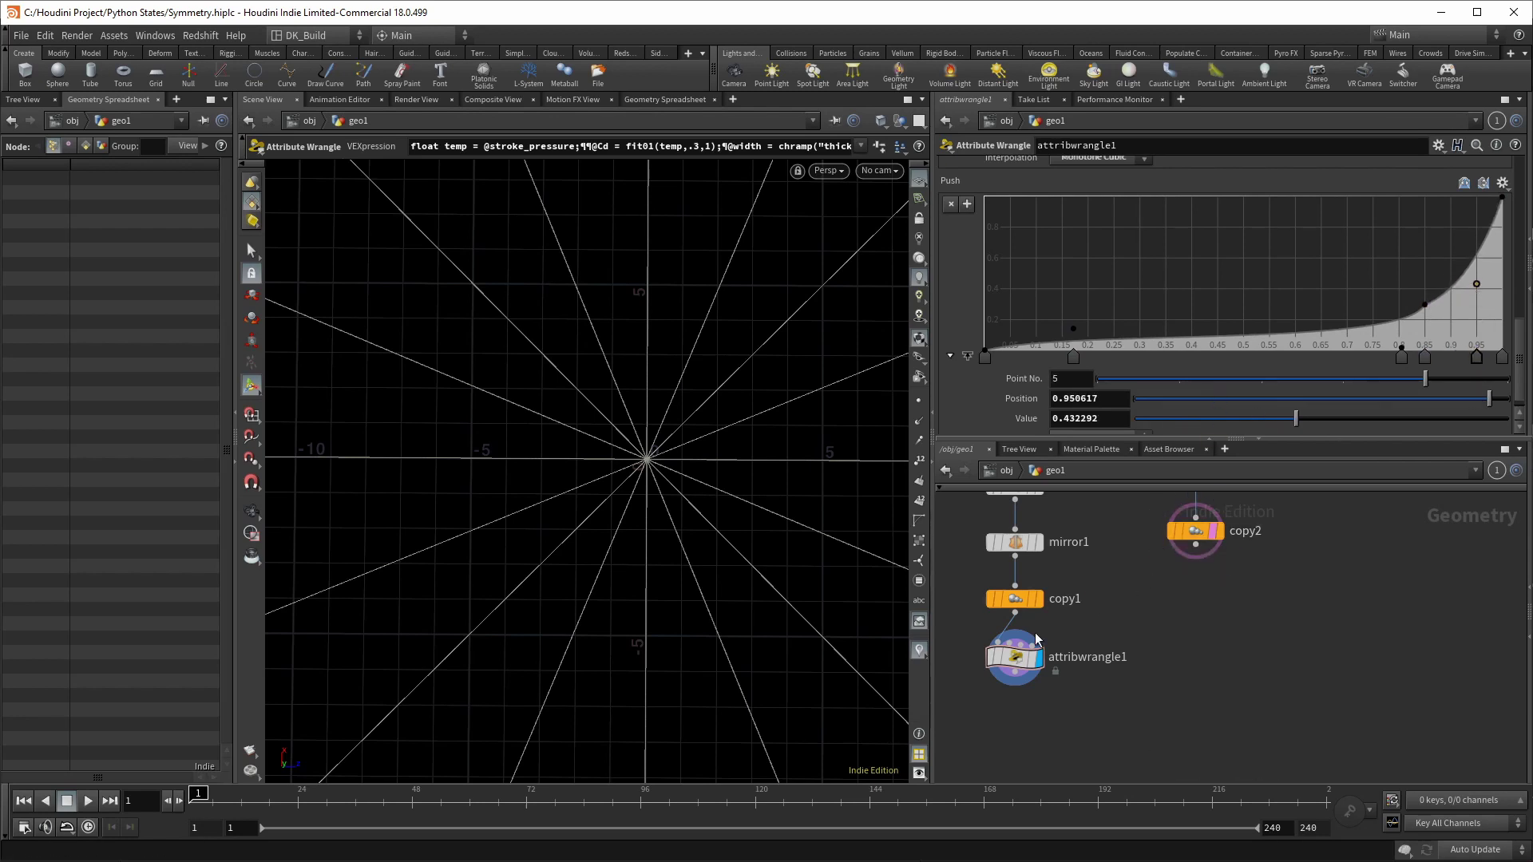
scroll(1096, 587, down, 5)
Step: Select drawcurve1, switch to top view, and draw the first mirrored petal stroke
scroll(1066, 565, up, 4)
click(1033, 543)
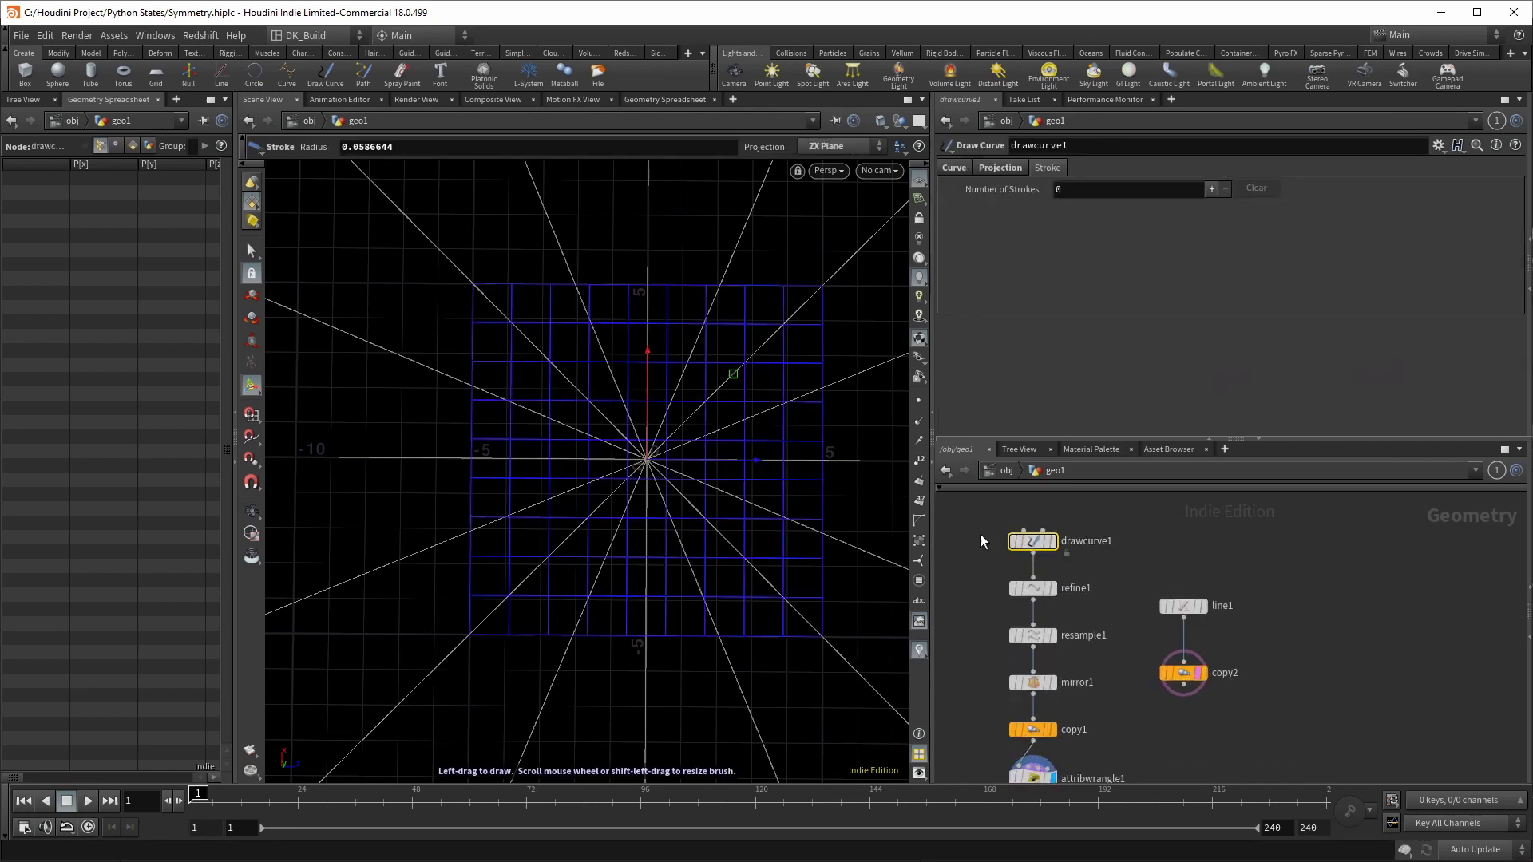
key(space+2)
scroll(660, 396, up, 2)
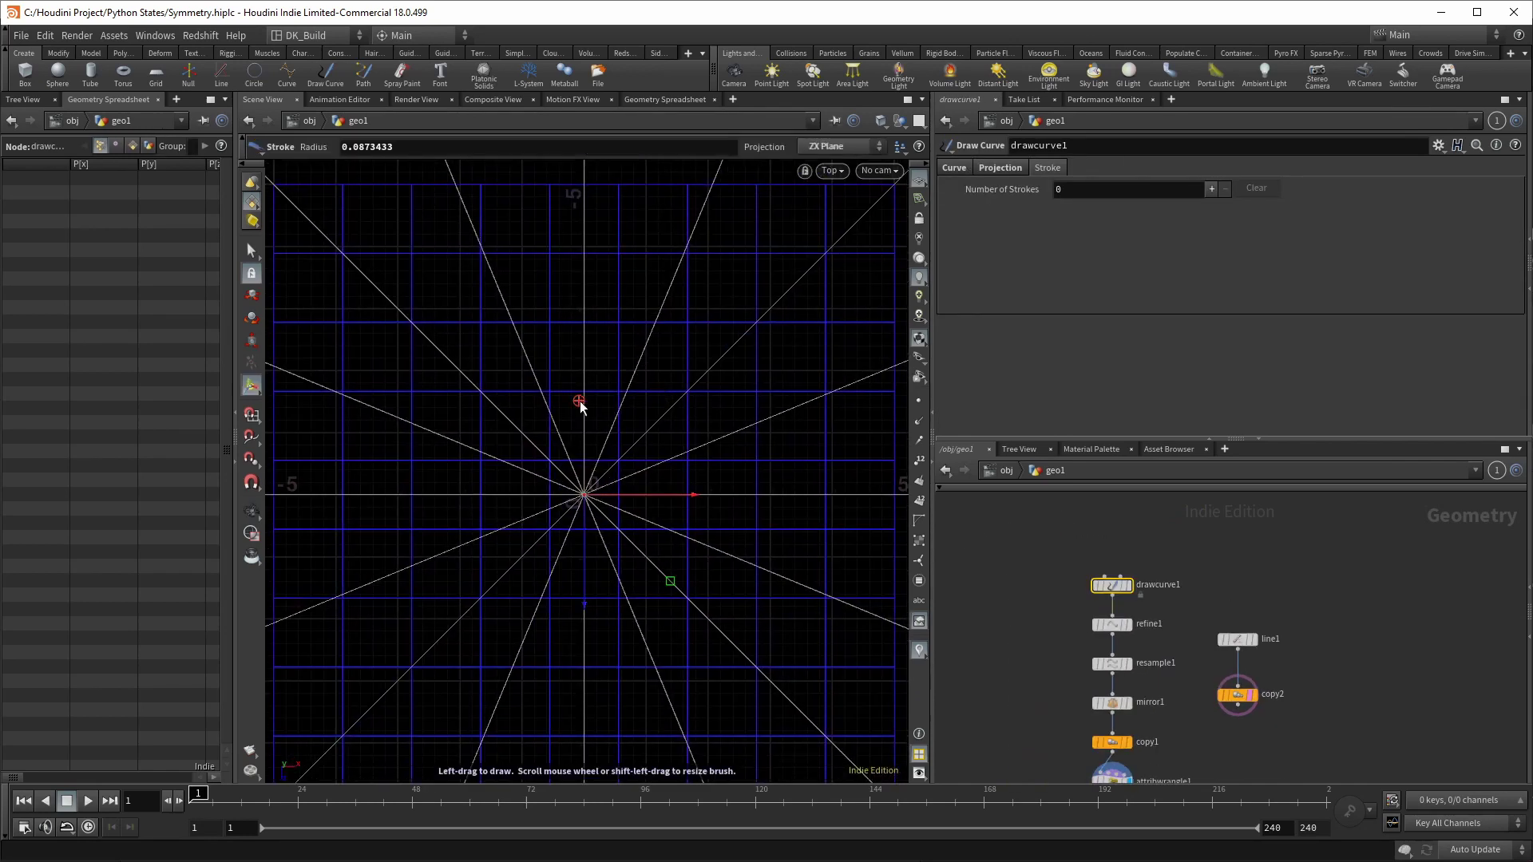
mouse_move(588, 394)
mouse_down()
mouse_move(595, 331)
mouse_move(677, 264)
mouse_move(586, 302)
mouse_move(684, 166)
mouse_up()
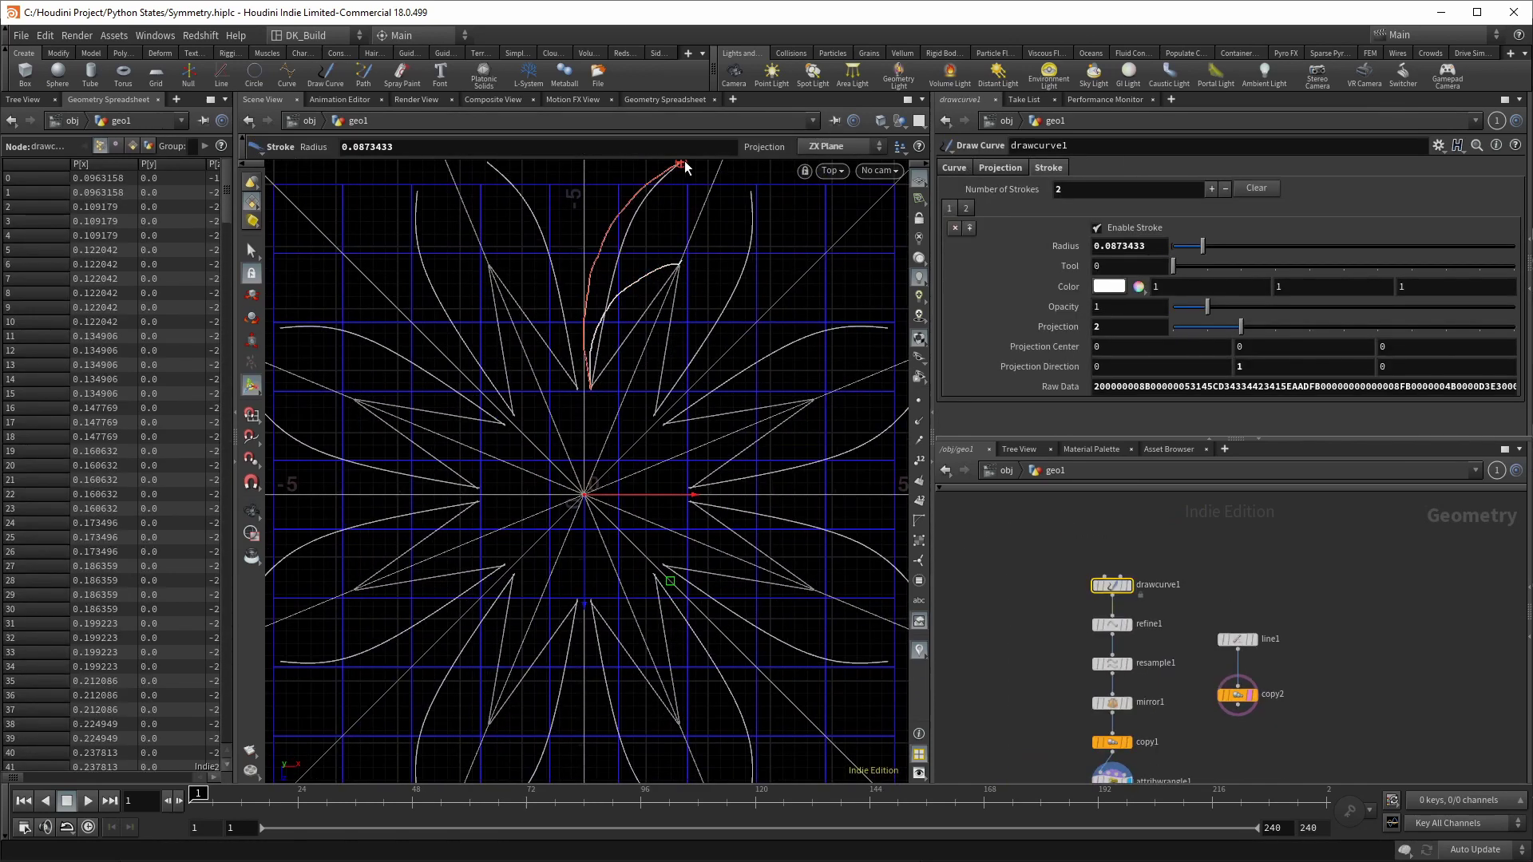
scroll(691, 375, down, 4)
Step: Draw five more petal strokes across the flower around the centre
mouse_move(568, 623)
mouse_down()
mouse_move(671, 459)
mouse_move(685, 363)
mouse_up()
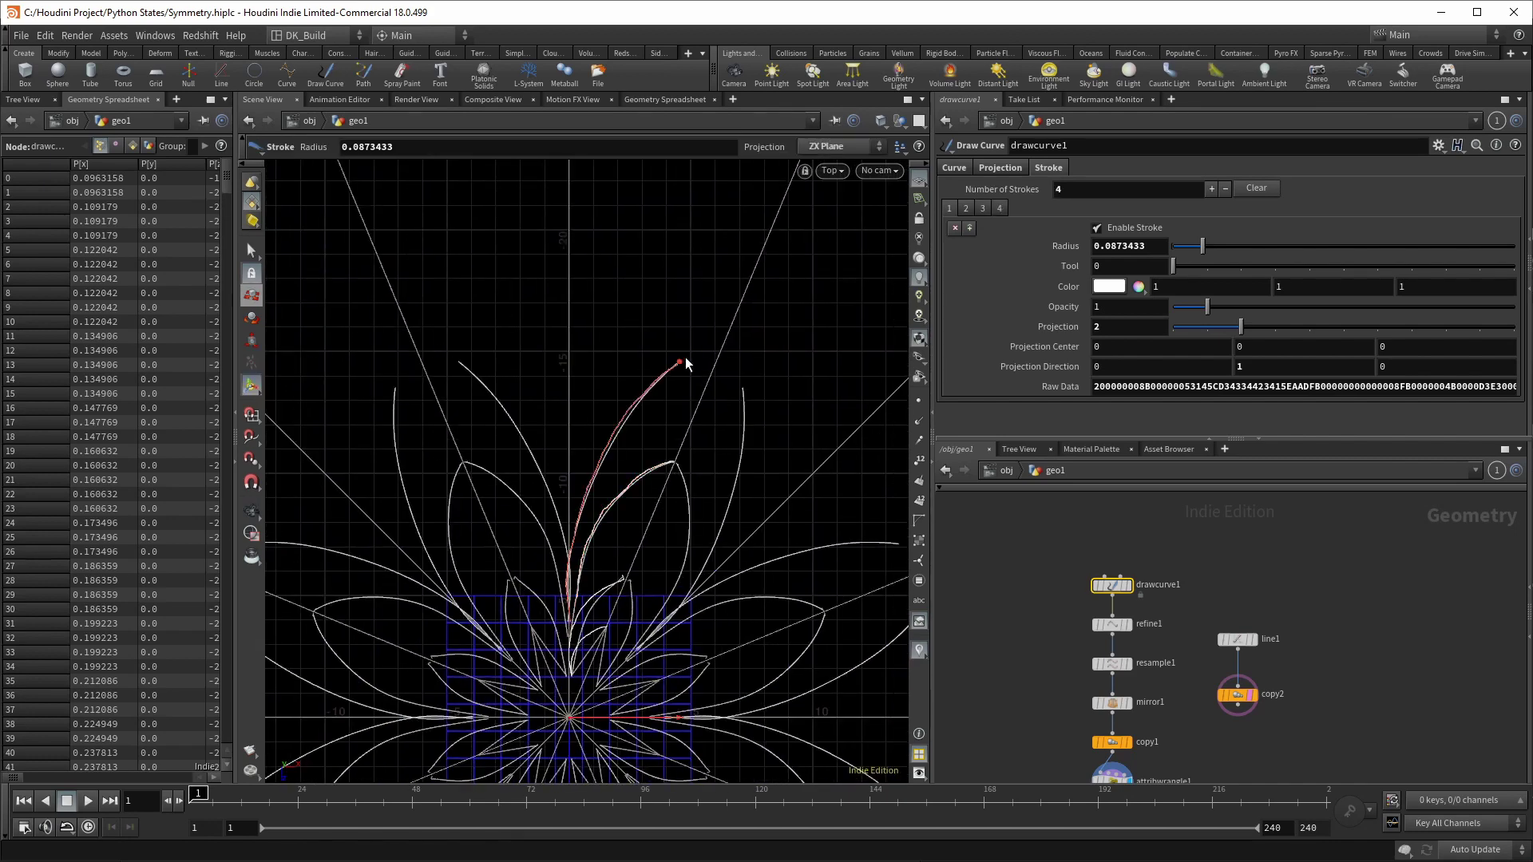
drag(573, 483, 701, 301)
drag(570, 551, 602, 339)
scroll(708, 246, down, 3)
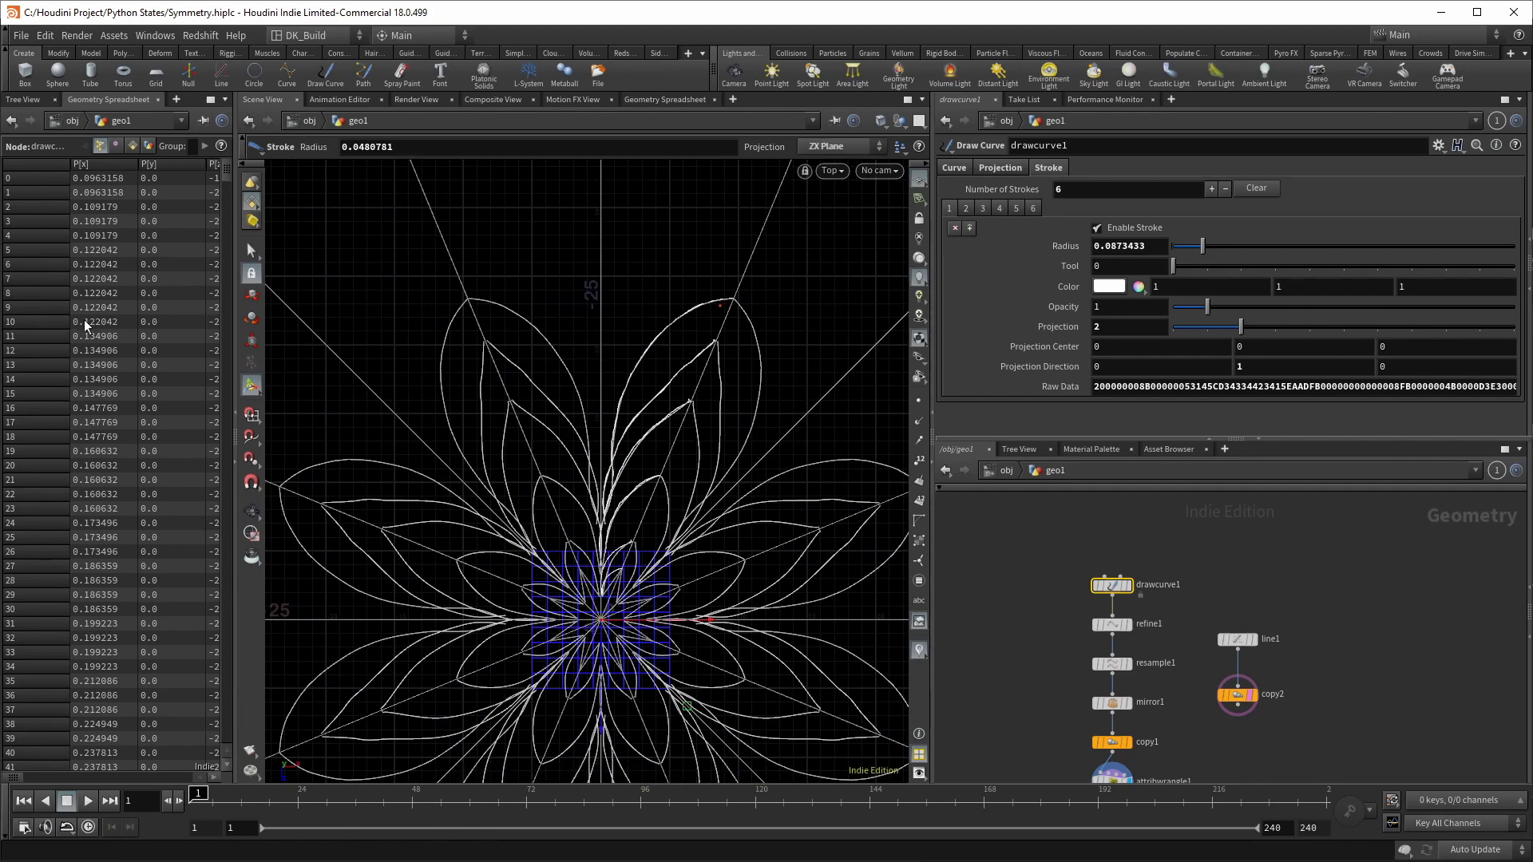
drag(559, 264, 626, 239)
mouse_move(654, 315)
mouse_down()
mouse_move(531, 343)
mouse_move(633, 356)
mouse_move(809, 478)
mouse_up()
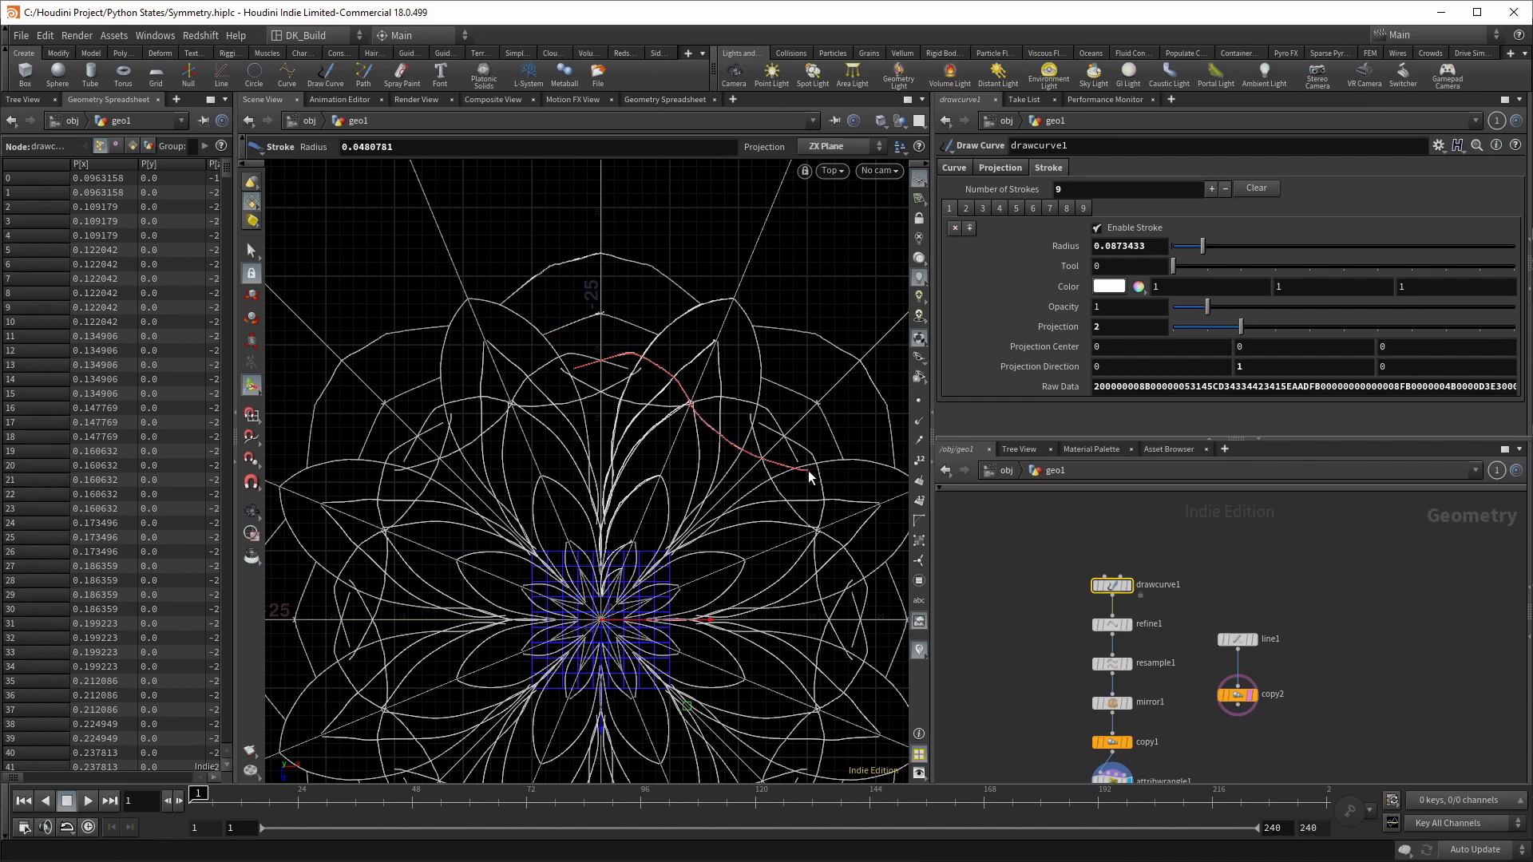
scroll(706, 591, down, 3)
Step: Switch the viewport to a perspective view and orbit to see the flower in 3D
click(831, 170)
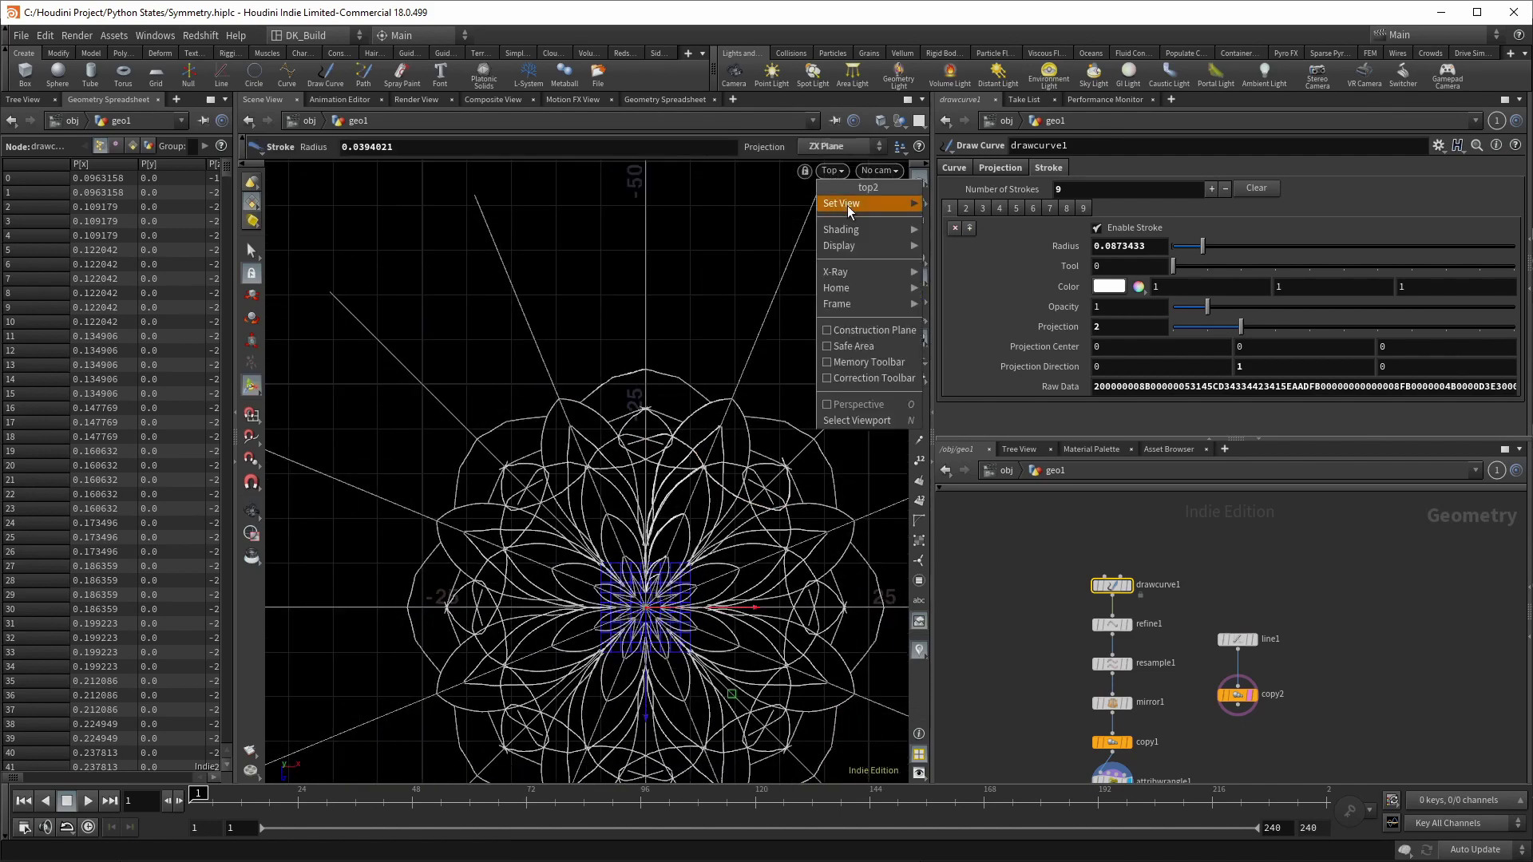
click(974, 202)
key(Escape)
mouse_move(678, 496)
mouse_down()
mouse_move(671, 514)
mouse_move(683, 447)
mouse_move(735, 355)
mouse_up()
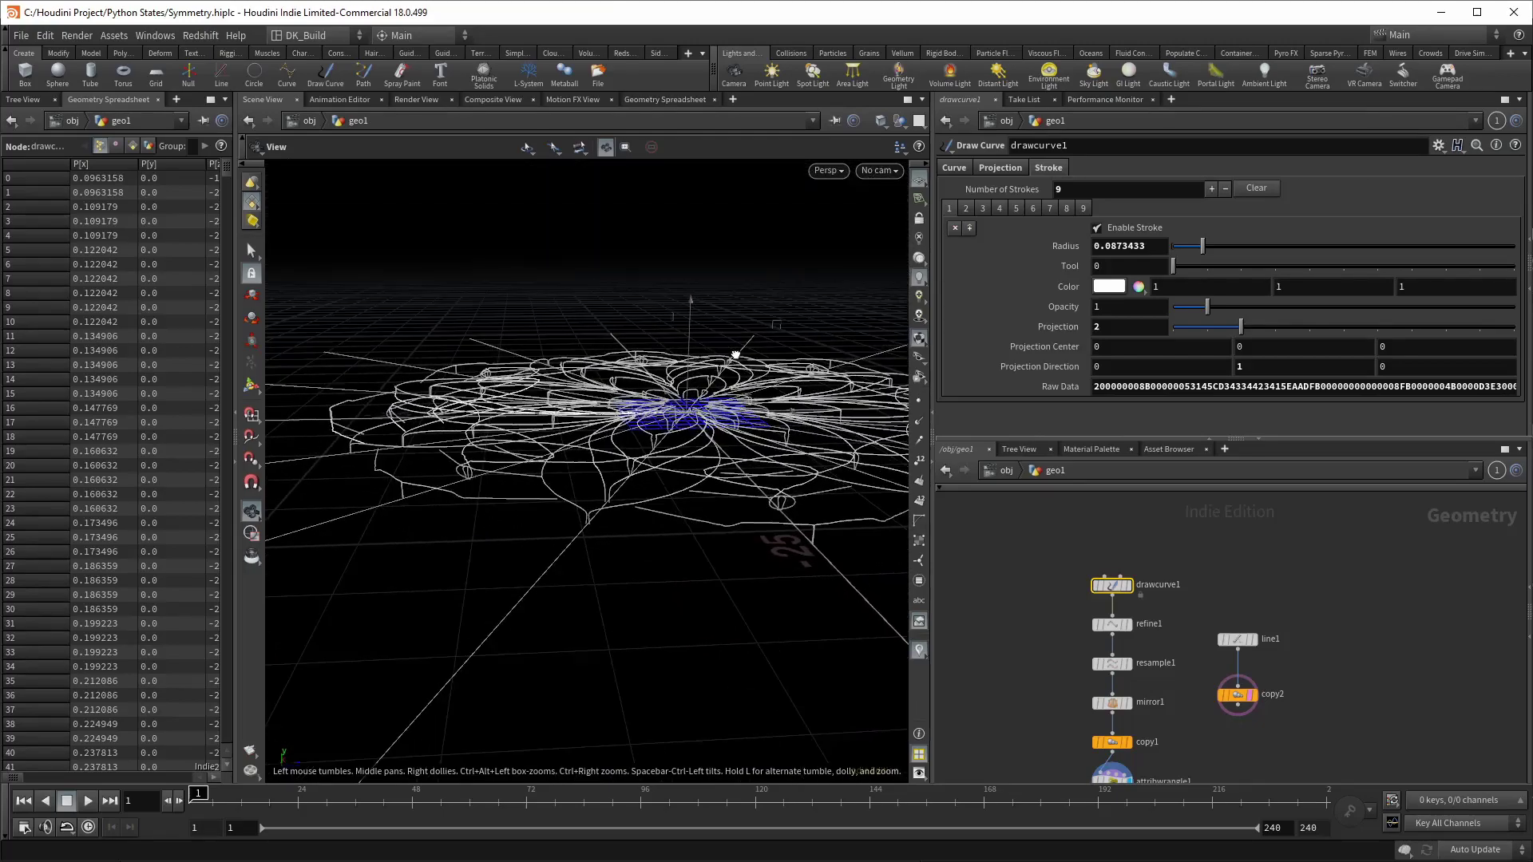
Step: Select attribwrangle1 and orbit the view to inspect the curves
middle_drag(1039, 702, 1044, 616)
click(1115, 697)
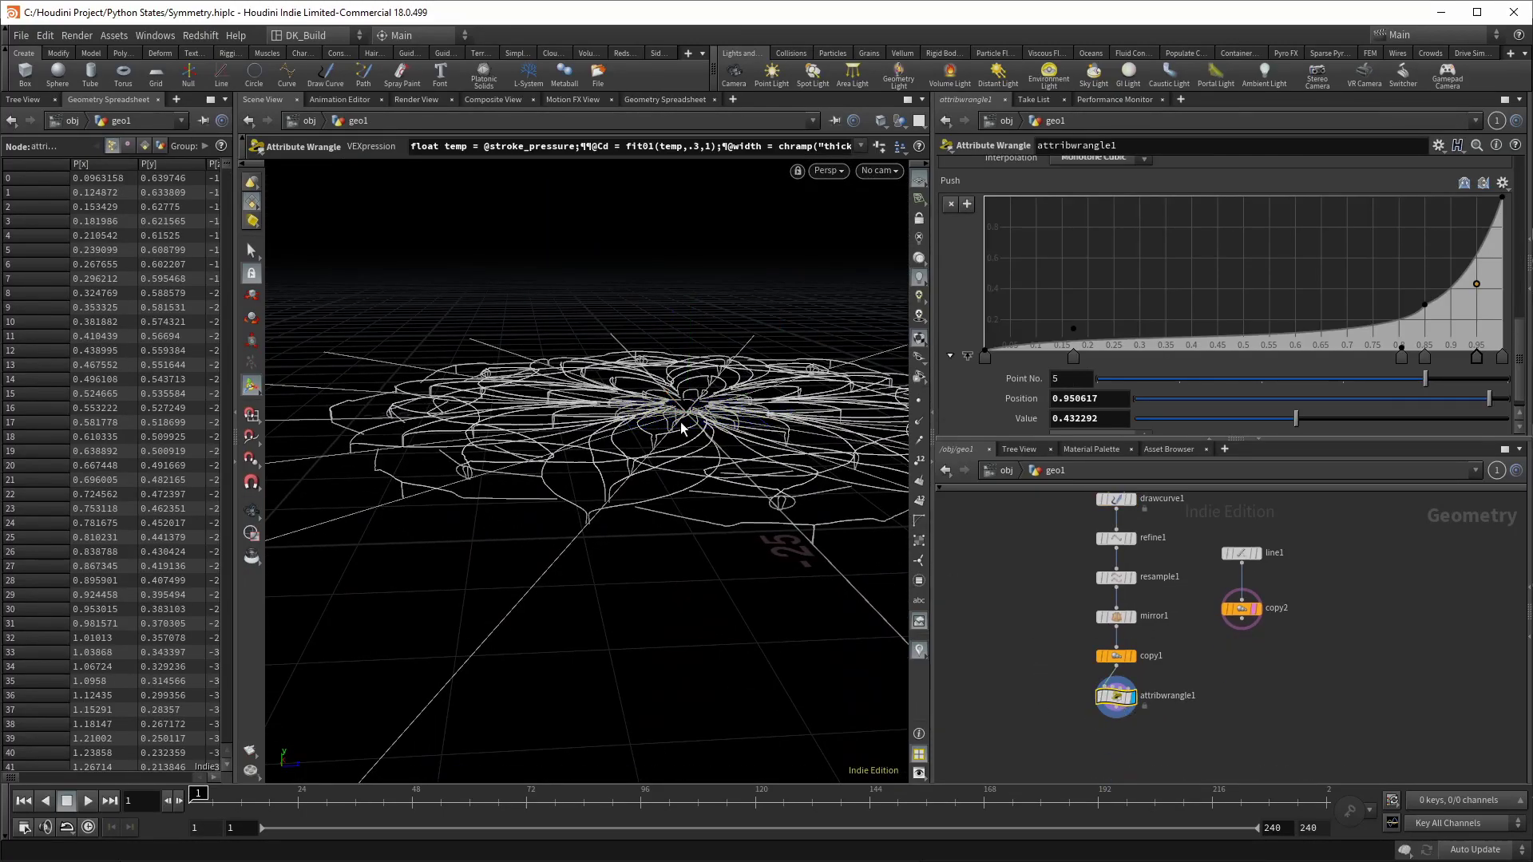
key(Escape)
drag(681, 429, 620, 489)
key(Return)
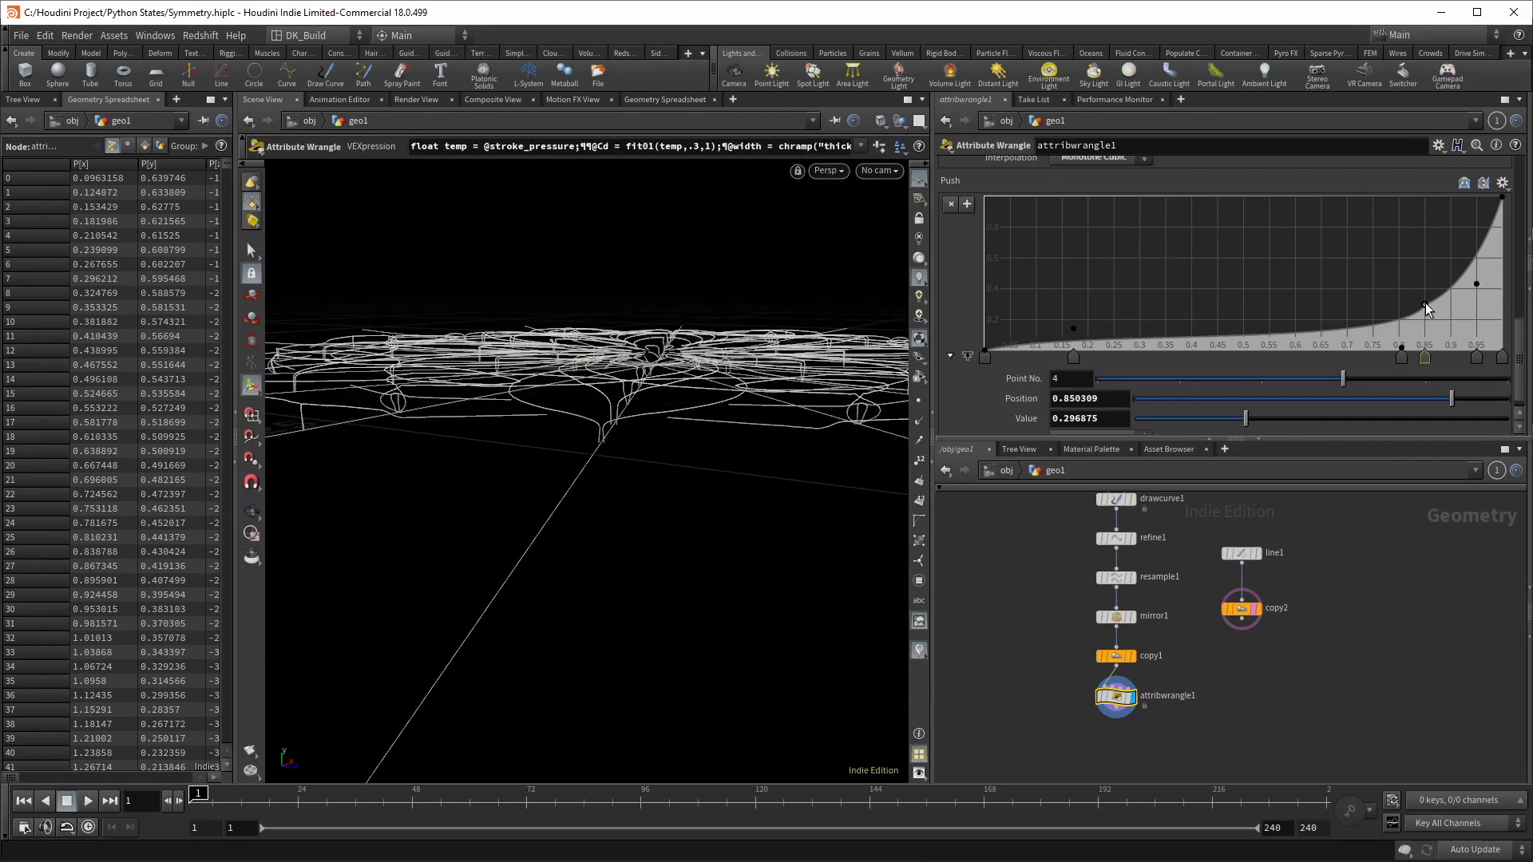
Step: Reshape the Push ramp into a near-linear rise up to 1, then orbit to check the dome
drag(1402, 348, 1233, 317)
drag(1425, 306, 1386, 253)
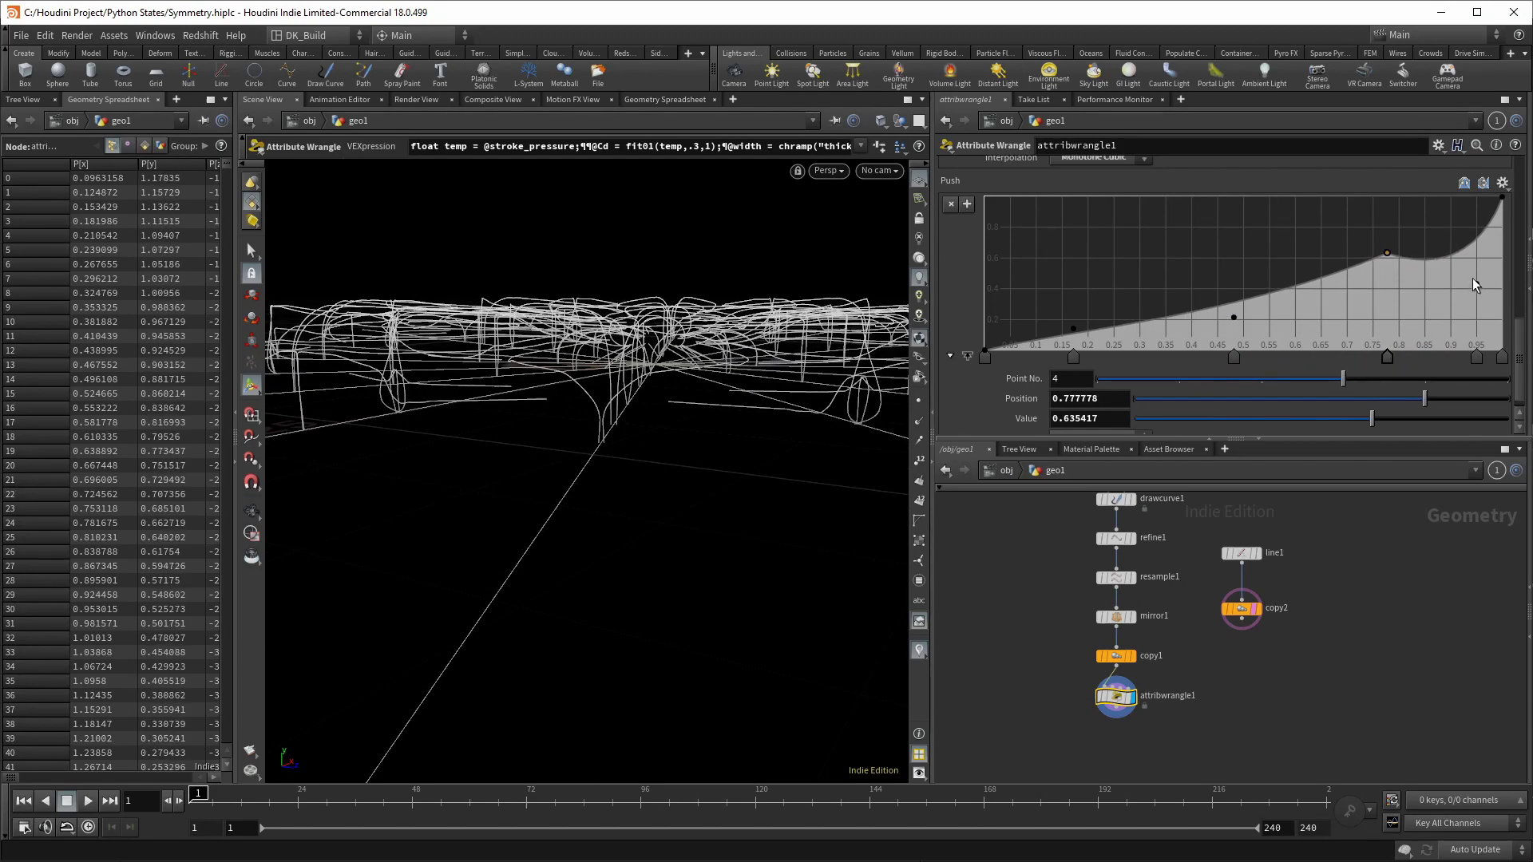
drag(1474, 285, 1418, 200)
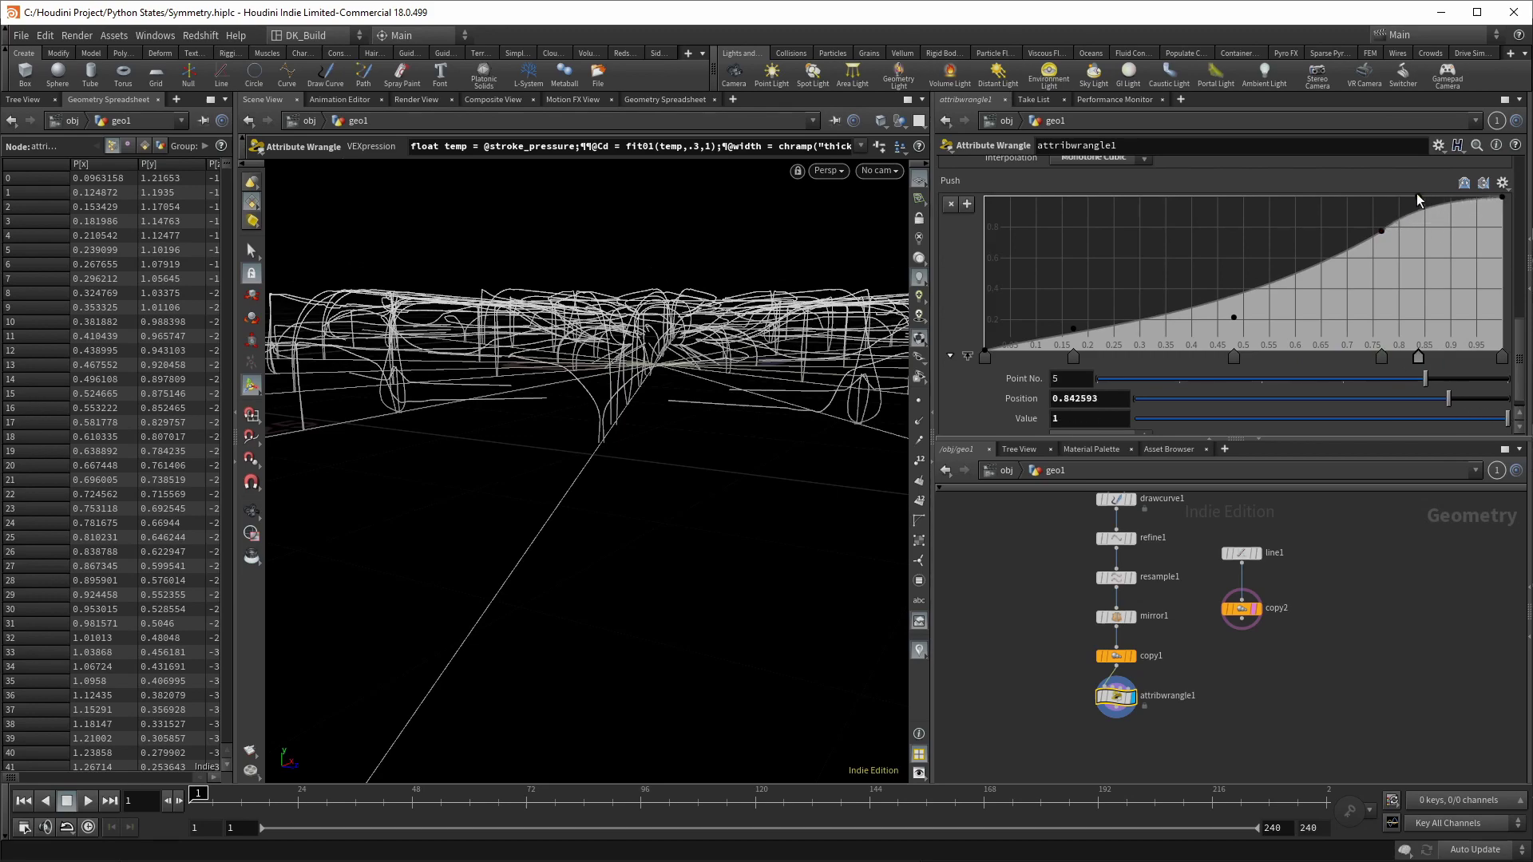
drag(1233, 317, 1313, 271)
drag(1235, 321, 1191, 282)
drag(1314, 271, 1375, 211)
key(Escape)
drag(778, 306, 706, 367)
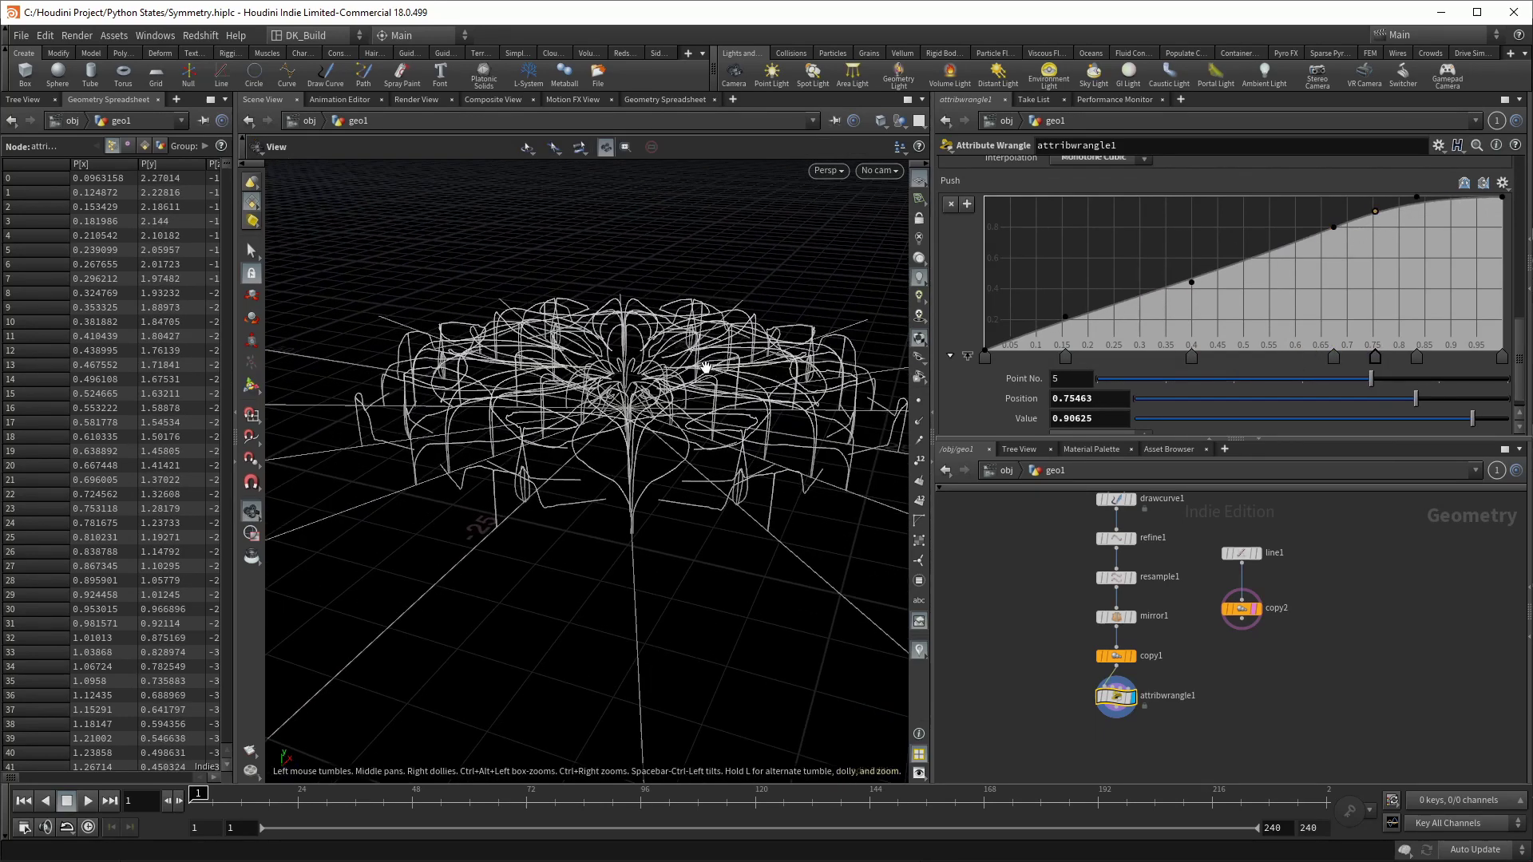
Step: Add a PolyWire node below attribwrangle1 and set its display flag
key(Return)
scroll(1102, 739, up, 4)
drag(1141, 675, 1139, 729)
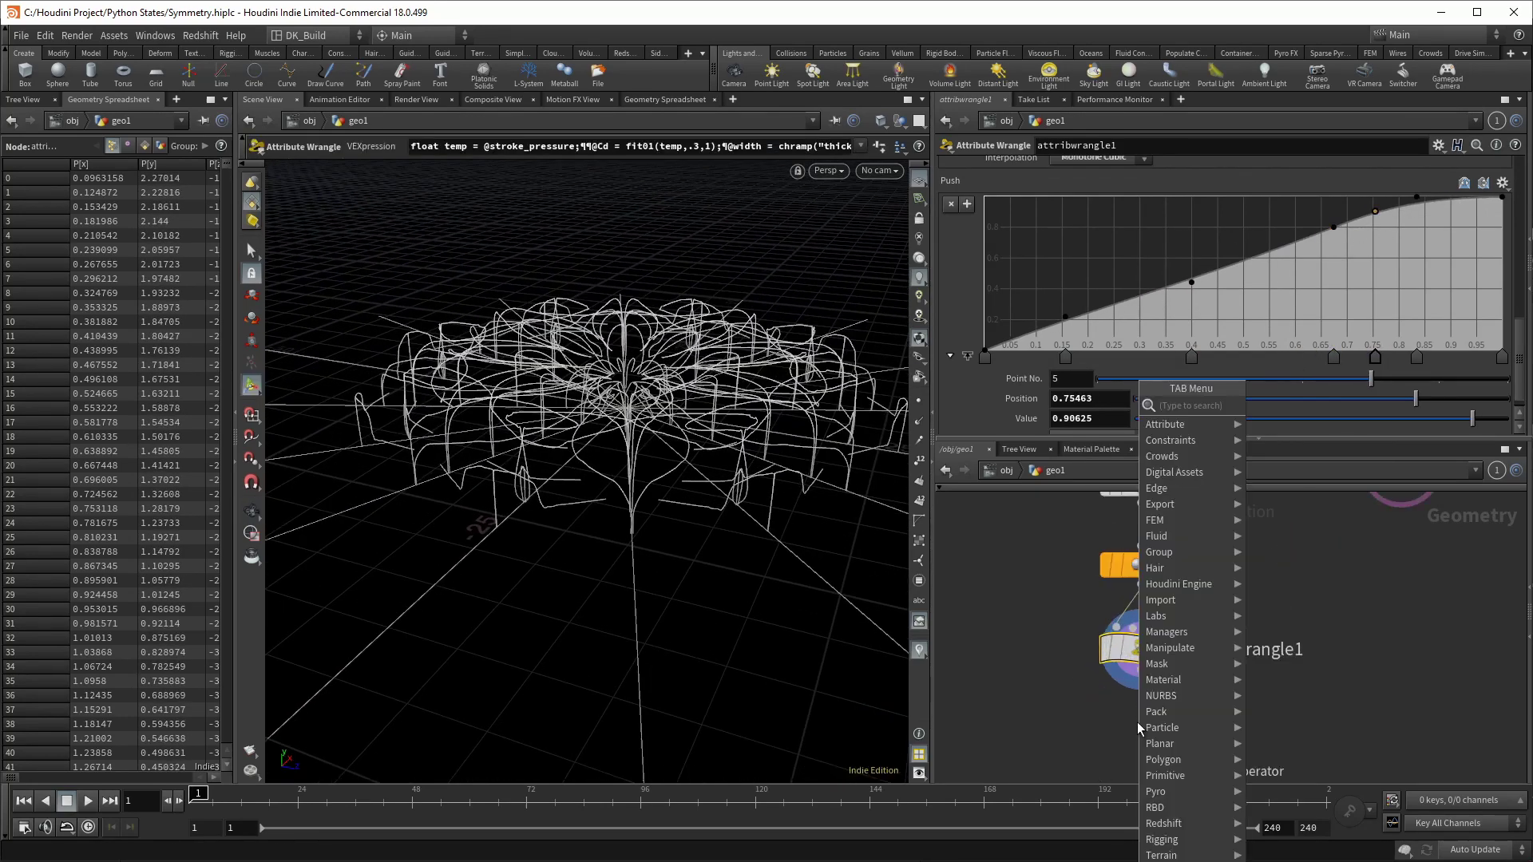
text(polywire)
key(Return)
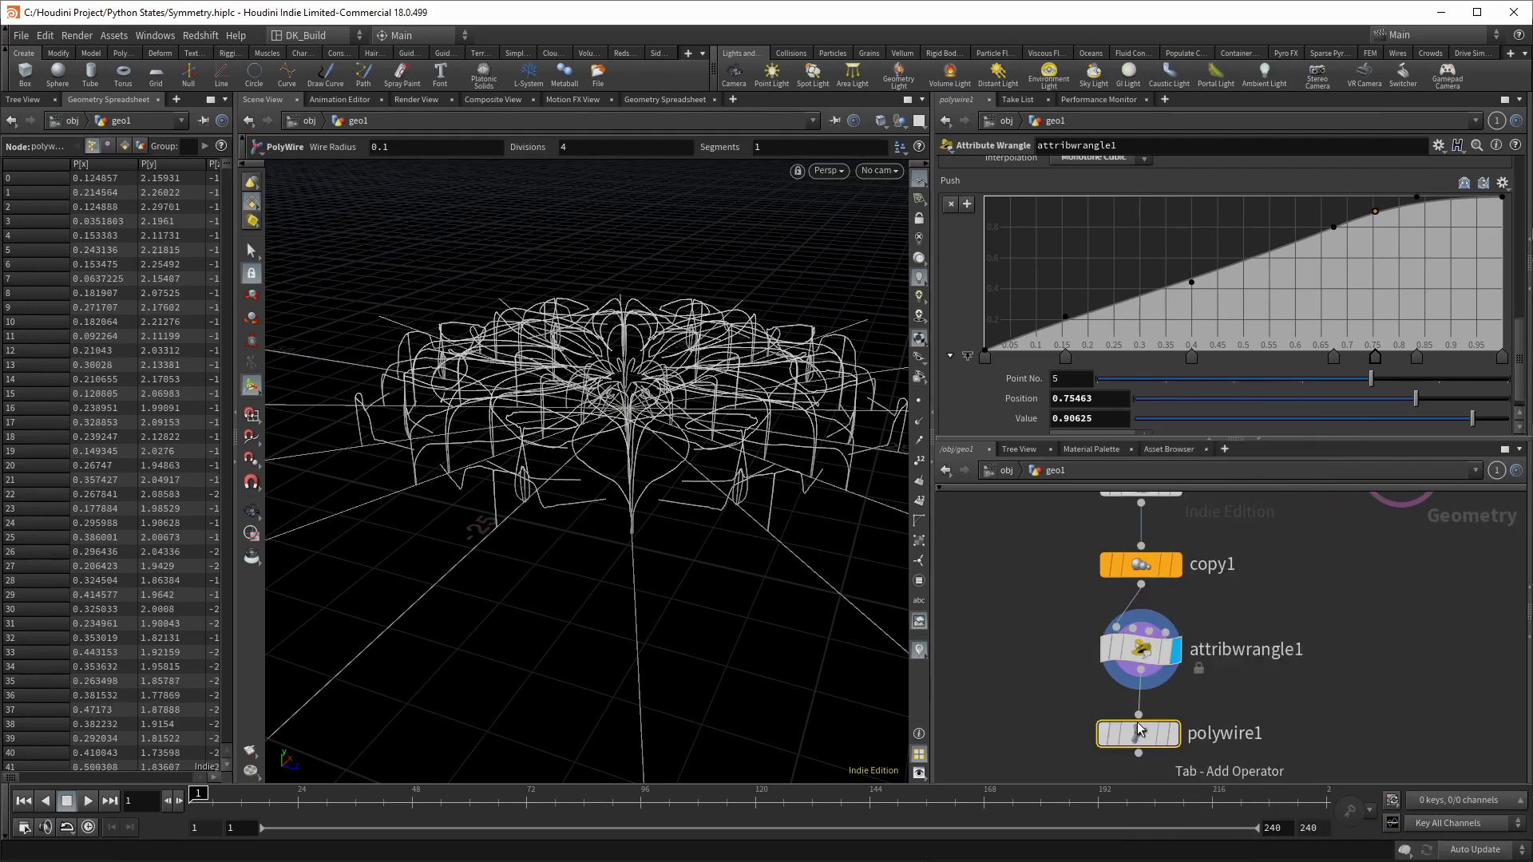
click(1106, 728)
click(1174, 732)
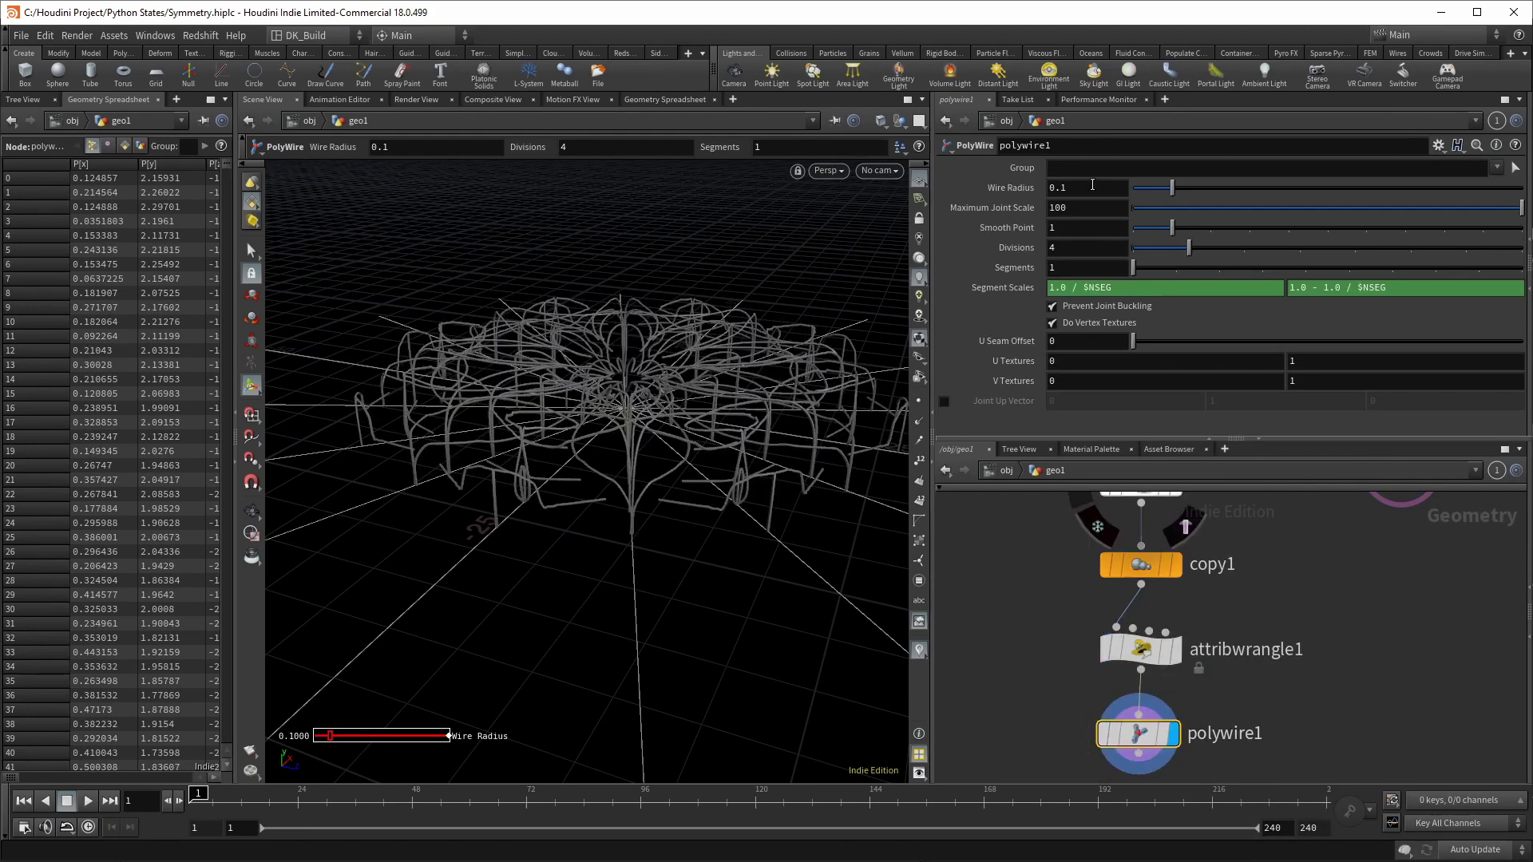
text(@pscale)
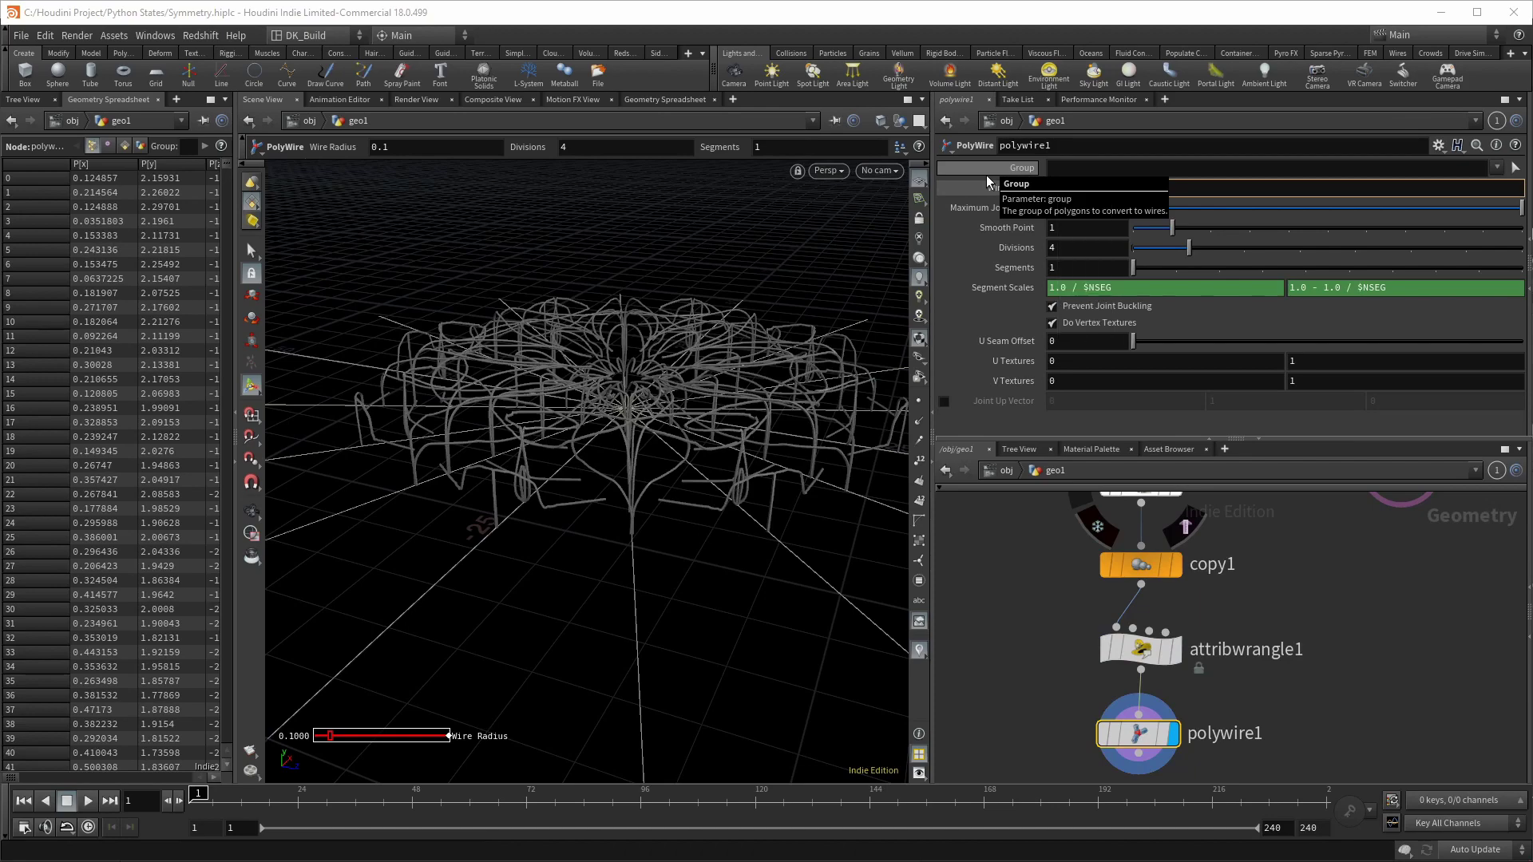
key(Return)
key(Escape)
drag(710, 375, 700, 483)
scroll(700, 482, up, 10)
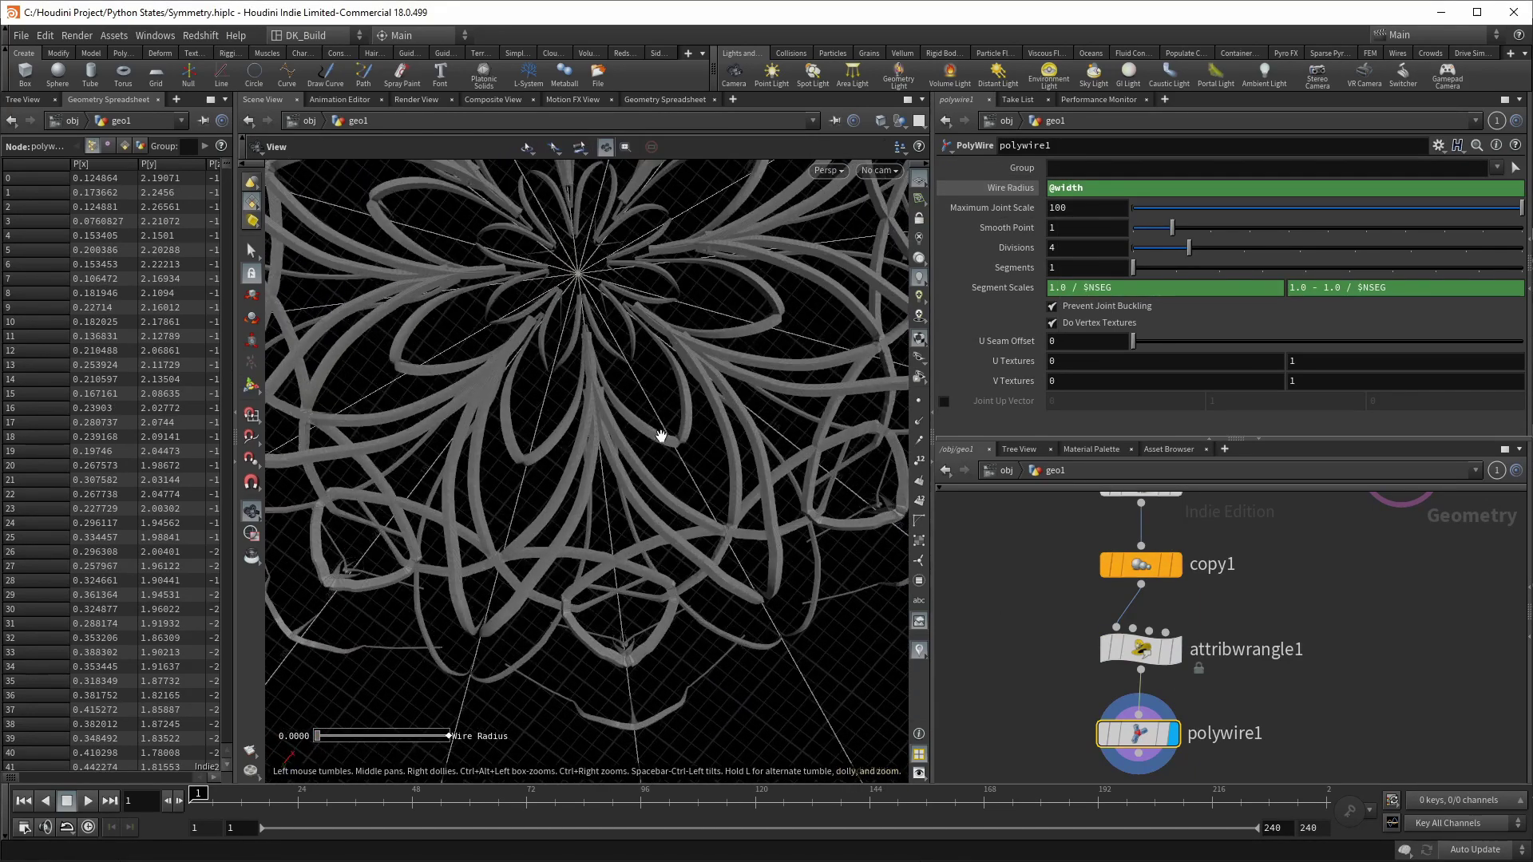
drag(665, 410, 714, 359)
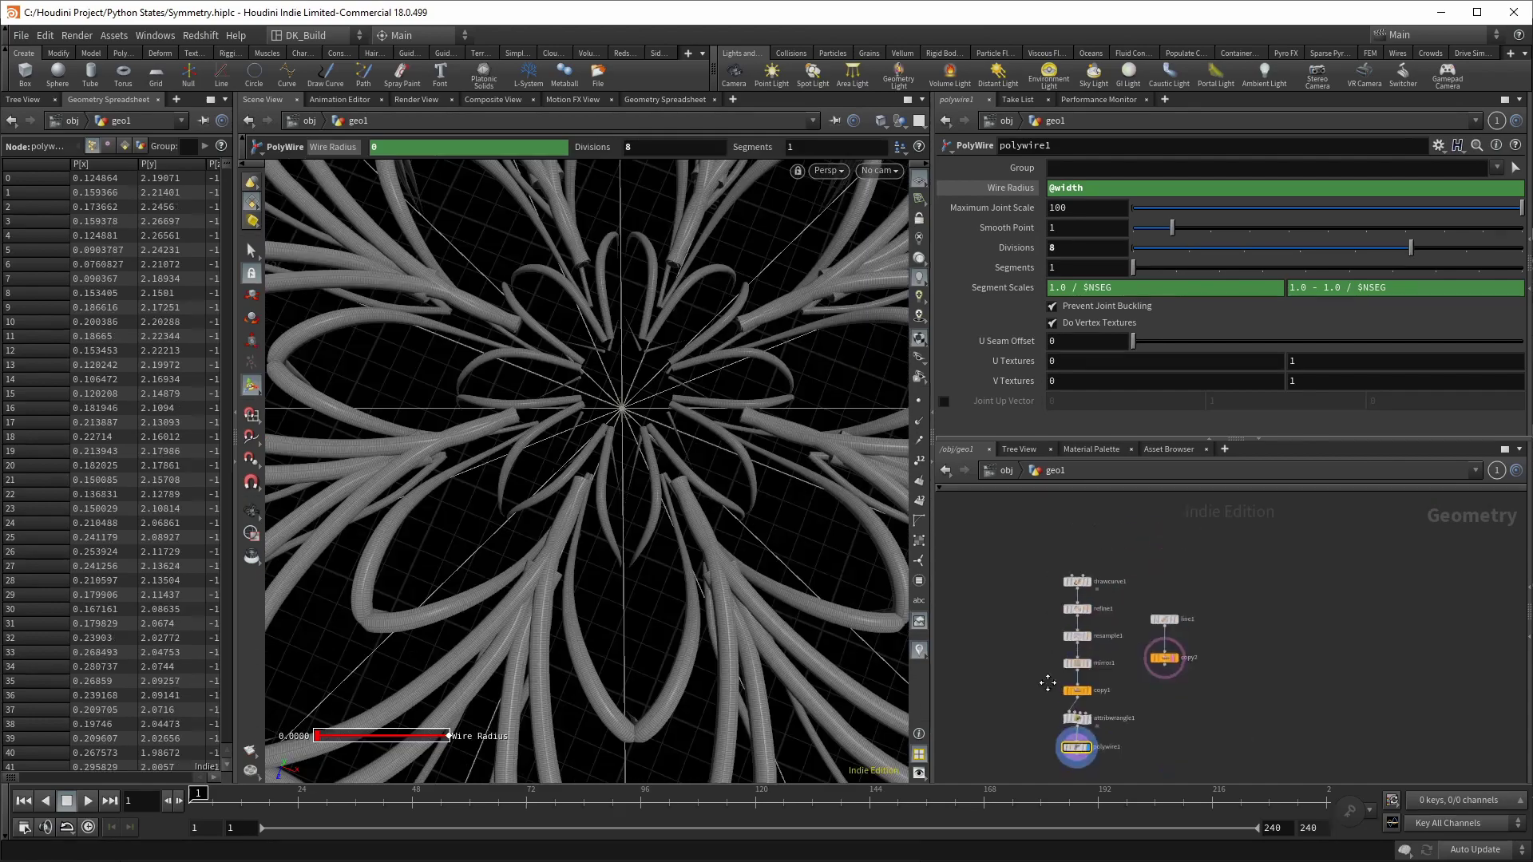
Step: Select drawcurve1, clear all its existing strokes, and orbit the empty view
click(1077, 581)
scroll(1082, 574, up, 2)
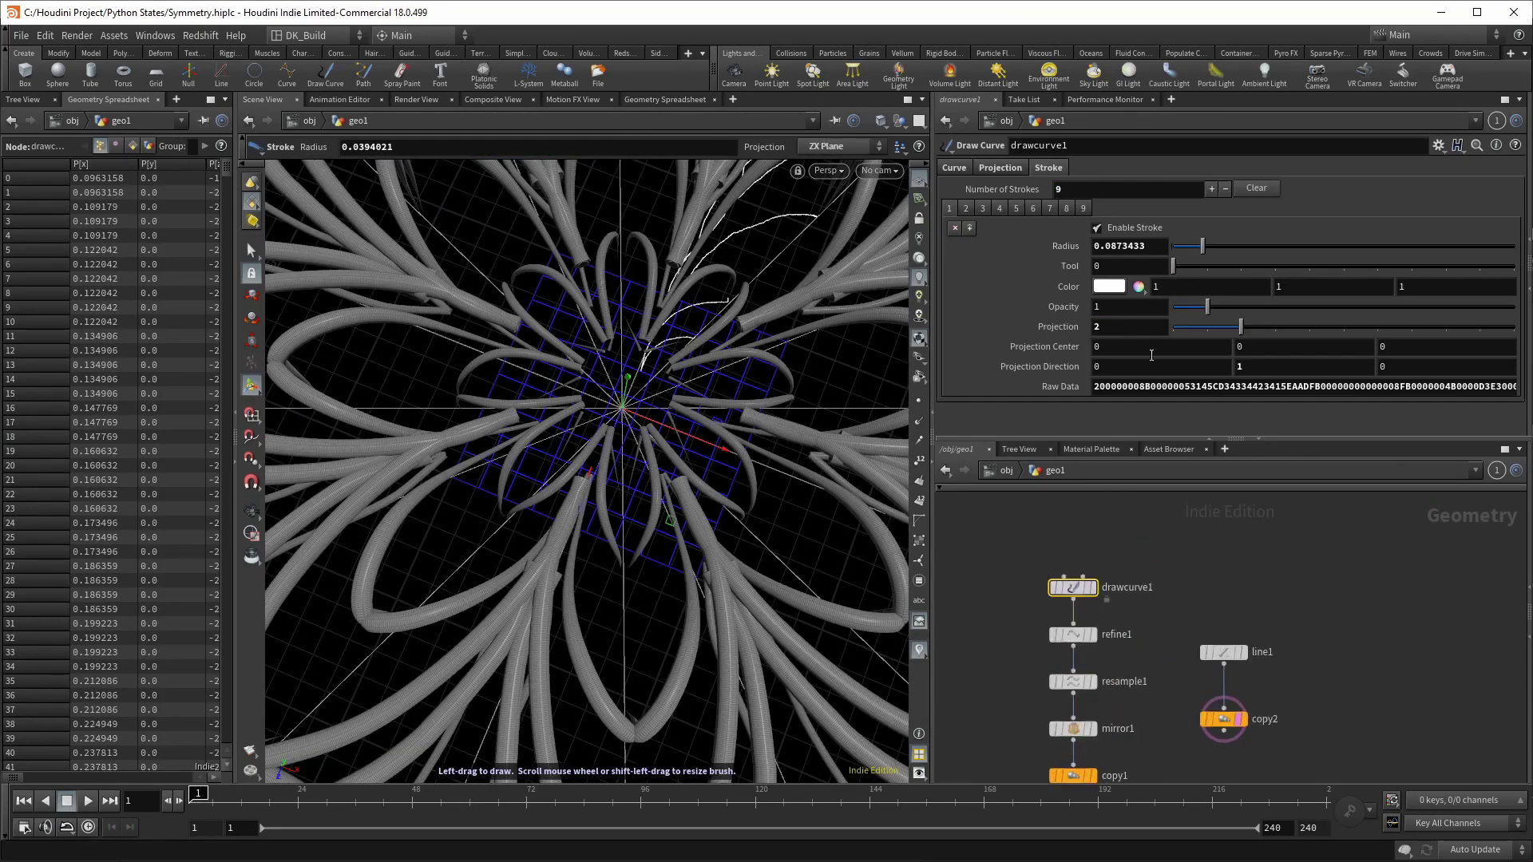
click(1256, 189)
key(Escape)
mouse_move(520, 386)
mouse_down()
mouse_move(729, 424)
mouse_move(732, 356)
mouse_move(749, 359)
mouse_move(728, 439)
mouse_up()
Step: Draw three new mirrored strokes, switching between view and stroke modes to inspect
key(Return)
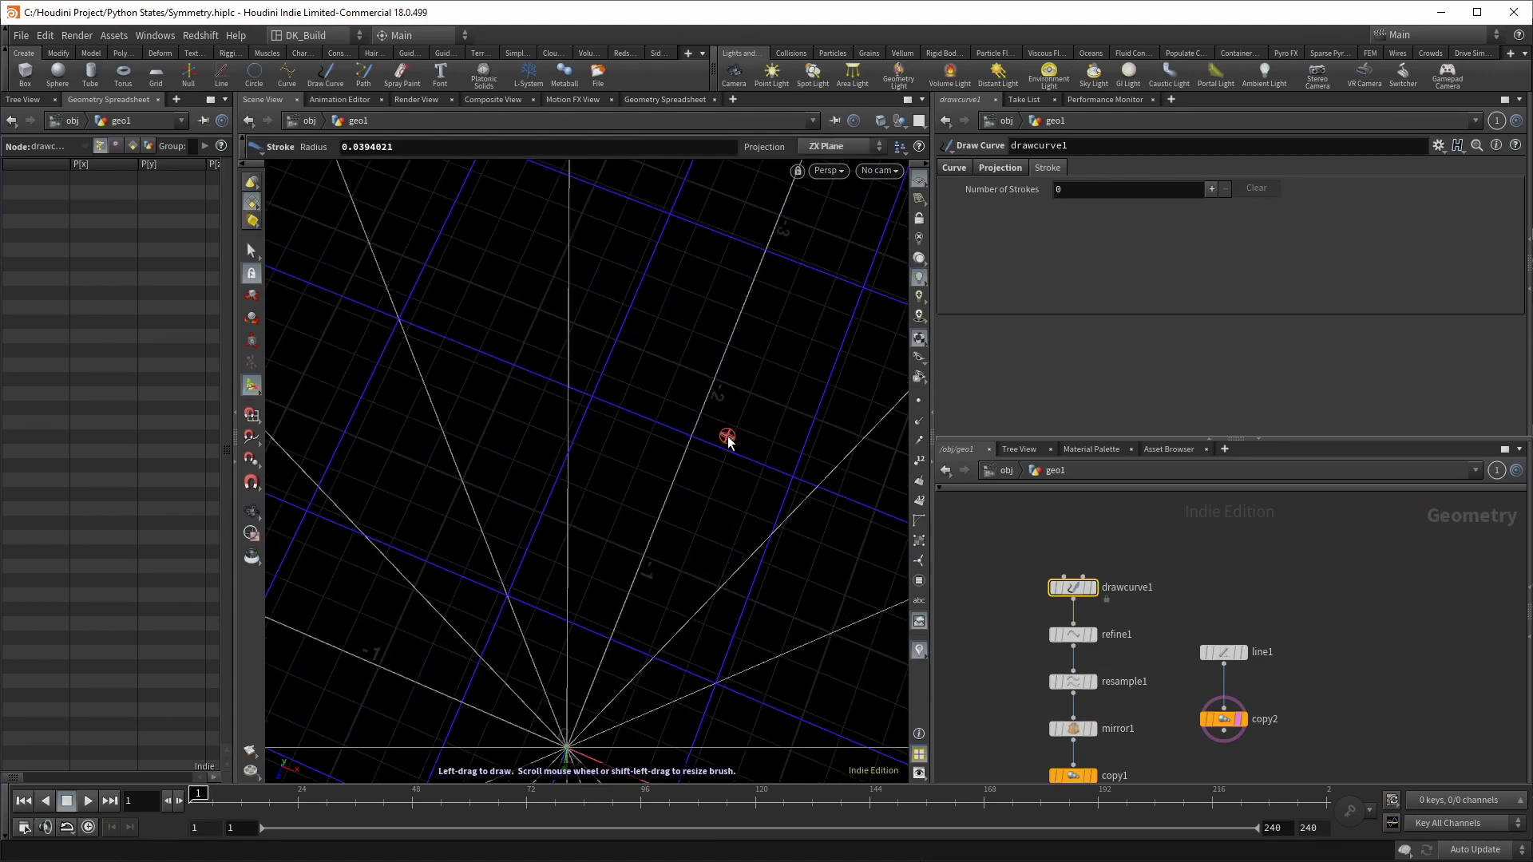
mouse_move(581, 435)
mouse_down()
mouse_move(600, 346)
mouse_move(634, 318)
mouse_move(703, 335)
mouse_move(721, 436)
mouse_move(605, 677)
mouse_move(652, 631)
mouse_move(628, 549)
mouse_move(720, 451)
mouse_move(650, 558)
mouse_up()
key(Escape)
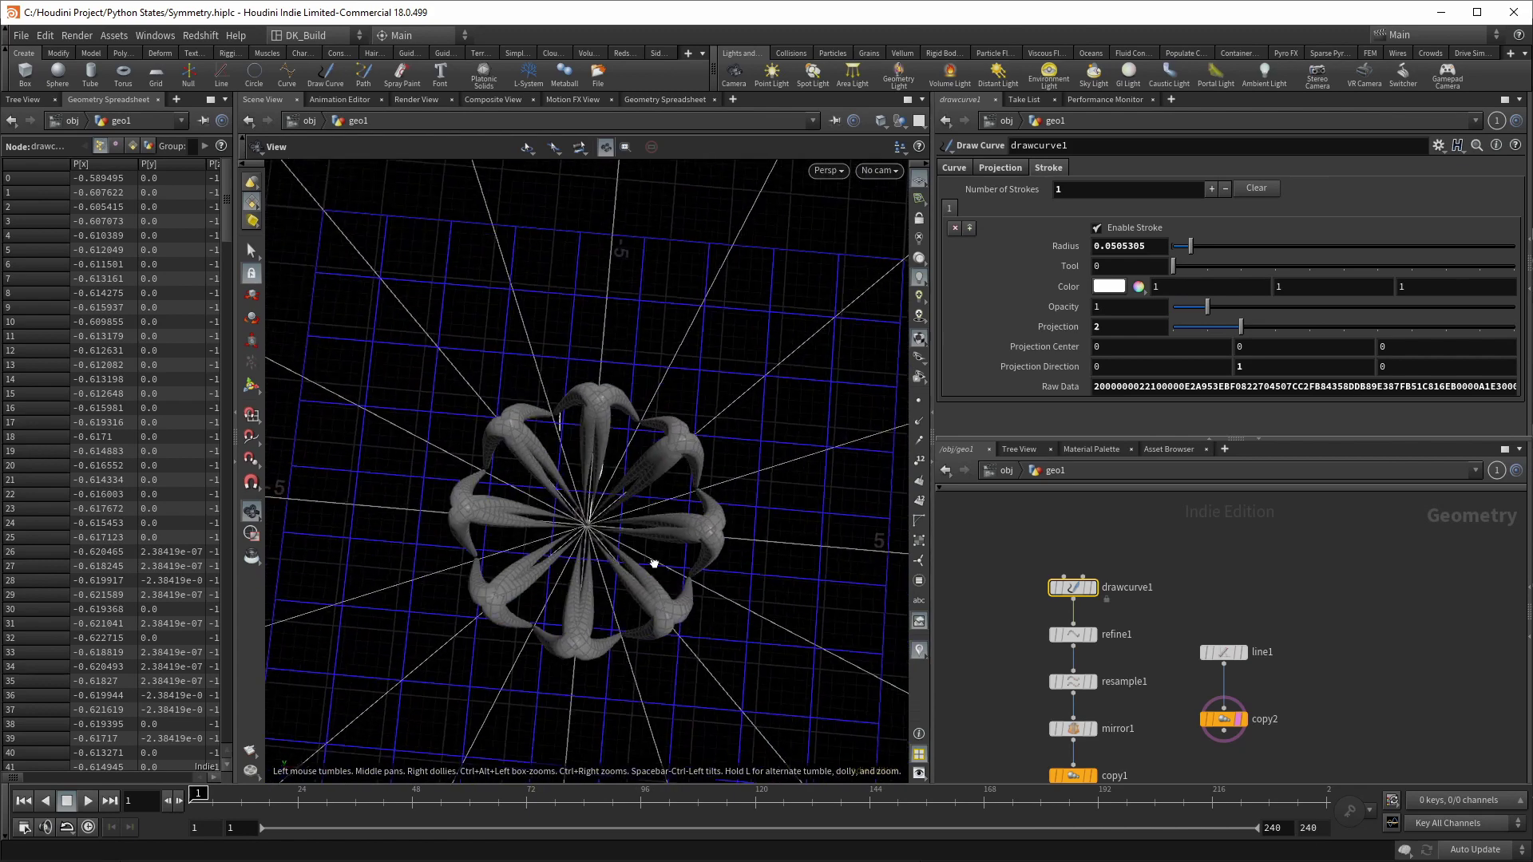
key(Return)
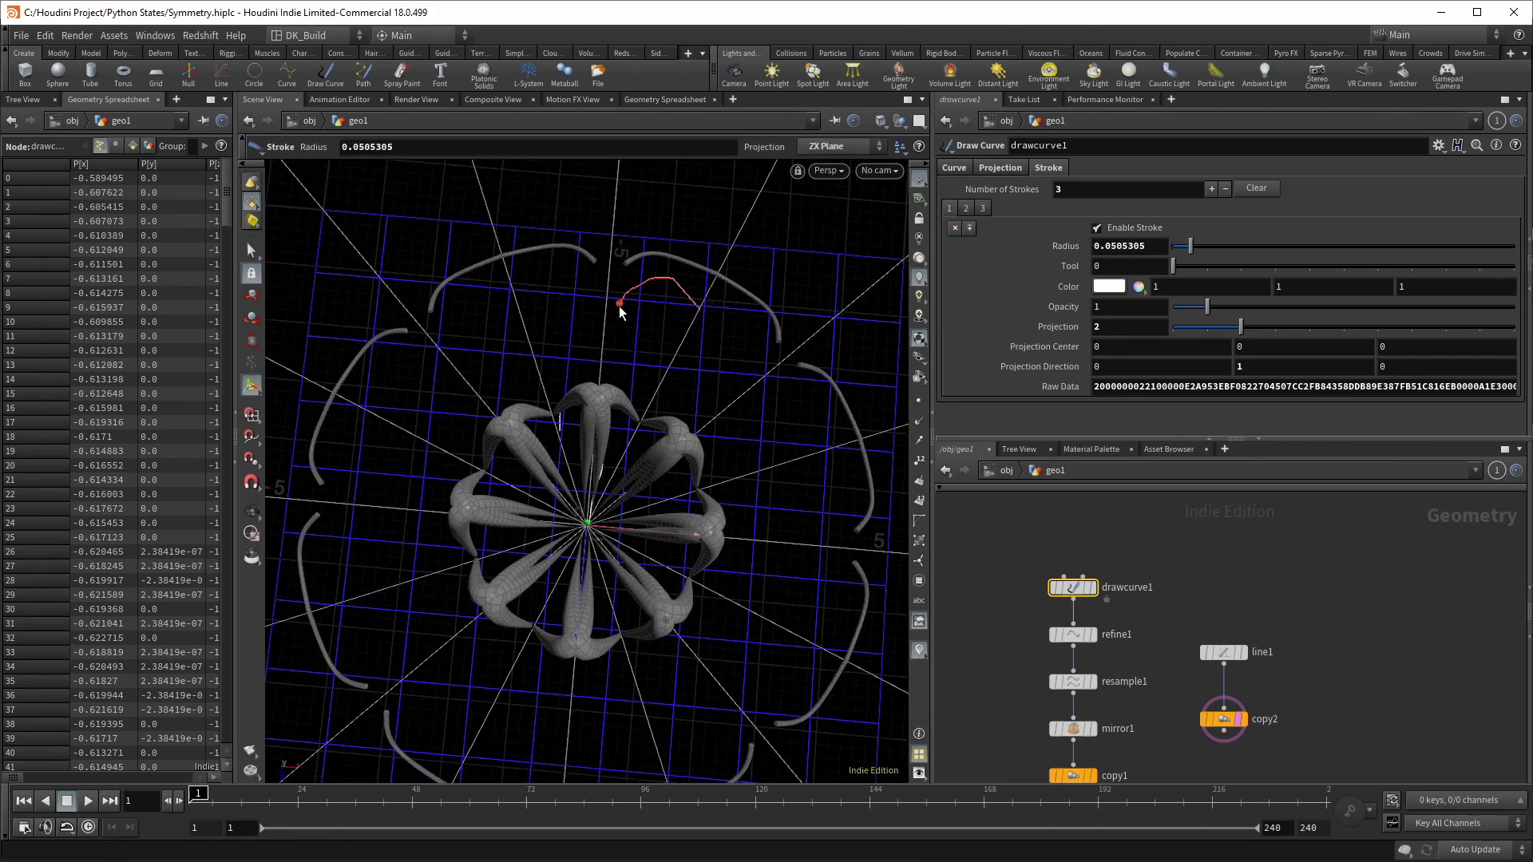
mouse_move(600, 340)
mouse_down()
mouse_move(480, 401)
mouse_move(503, 400)
mouse_move(450, 382)
mouse_move(396, 434)
mouse_move(460, 432)
mouse_move(556, 544)
mouse_move(551, 598)
mouse_move(521, 503)
mouse_move(527, 558)
mouse_up()
key(Escape)
key(Return)
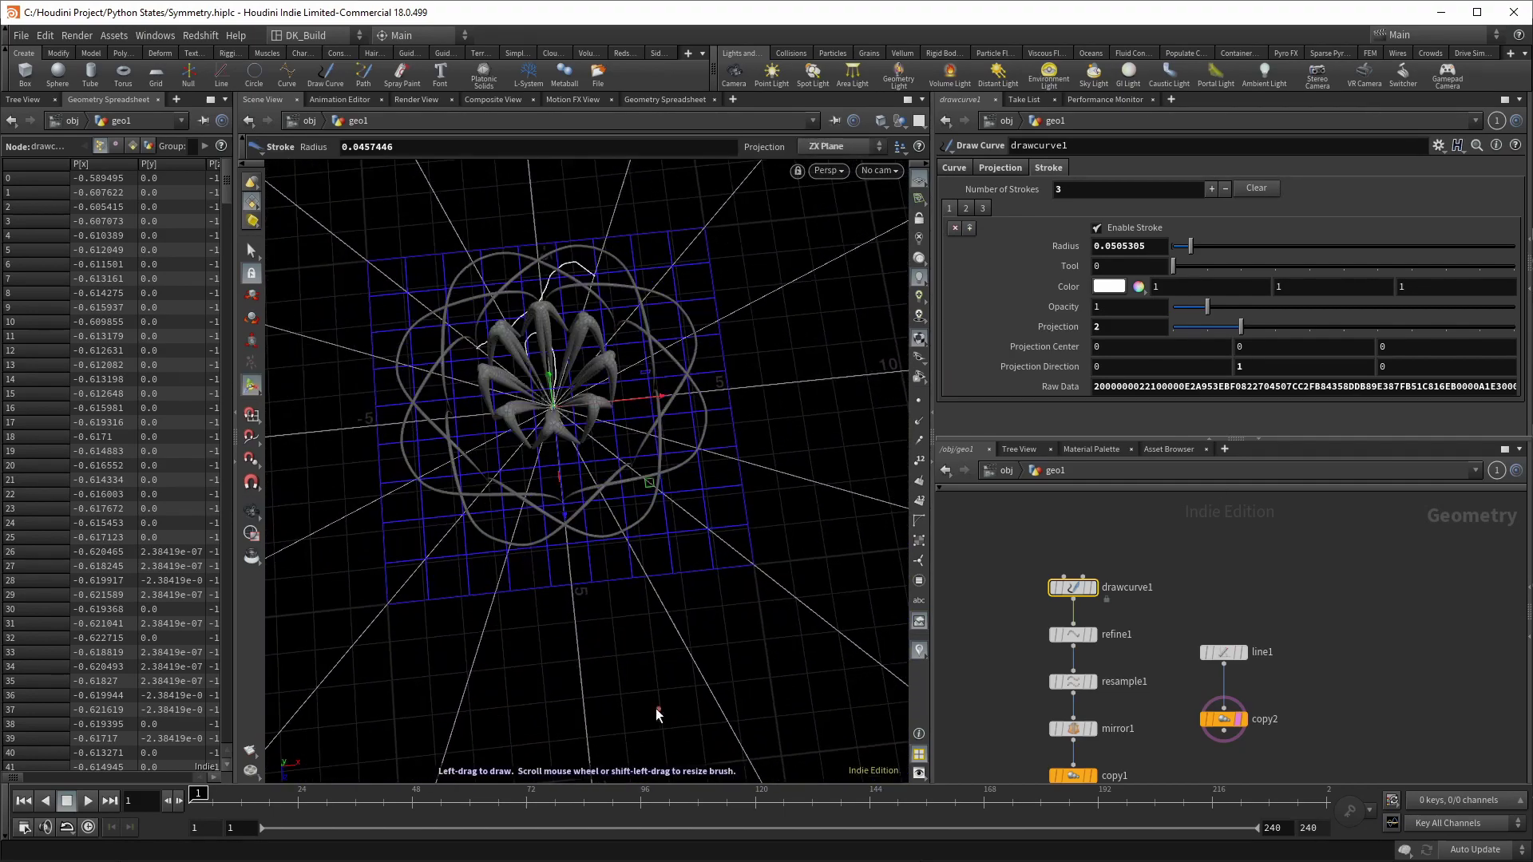
mouse_move(576, 624)
mouse_down()
mouse_move(603, 696)
mouse_move(657, 735)
mouse_up()
mouse_move(773, 677)
mouse_down()
mouse_move(780, 530)
mouse_move(530, 383)
mouse_up()
Step: Orbit to a low side view, then draw three more strokes to grow the rosette
key(Escape)
mouse_move(458, 453)
mouse_down()
mouse_move(588, 394)
mouse_move(445, 417)
mouse_move(386, 301)
mouse_move(361, 330)
mouse_move(384, 479)
mouse_up()
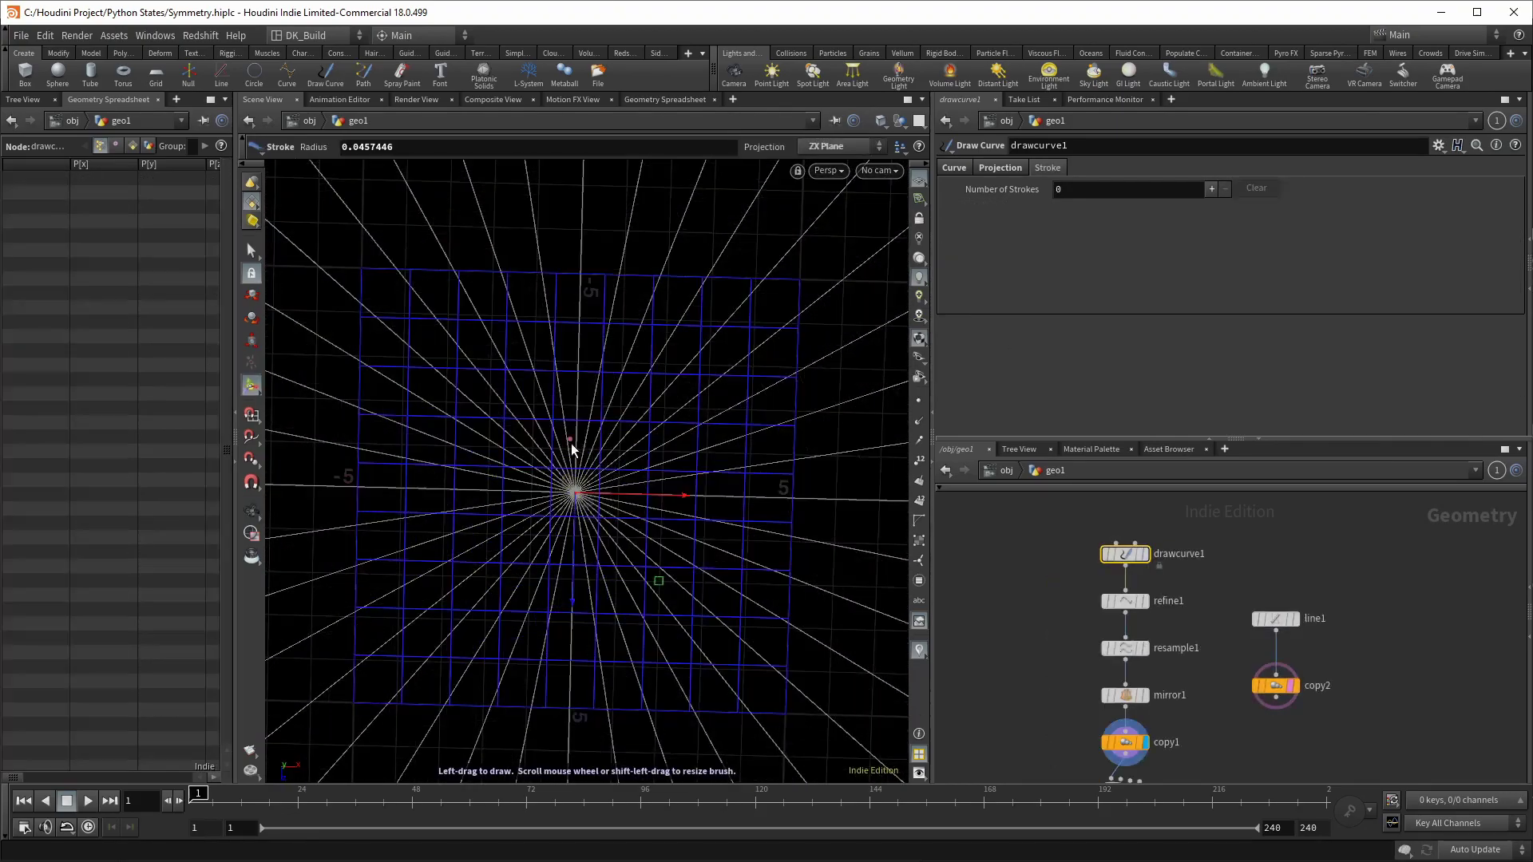
mouse_move(576, 431)
mouse_down()
mouse_move(602, 391)
mouse_move(696, 447)
mouse_move(655, 526)
mouse_move(421, 548)
mouse_move(363, 342)
mouse_move(376, 223)
mouse_move(375, 240)
mouse_up()
drag(582, 242, 719, 263)
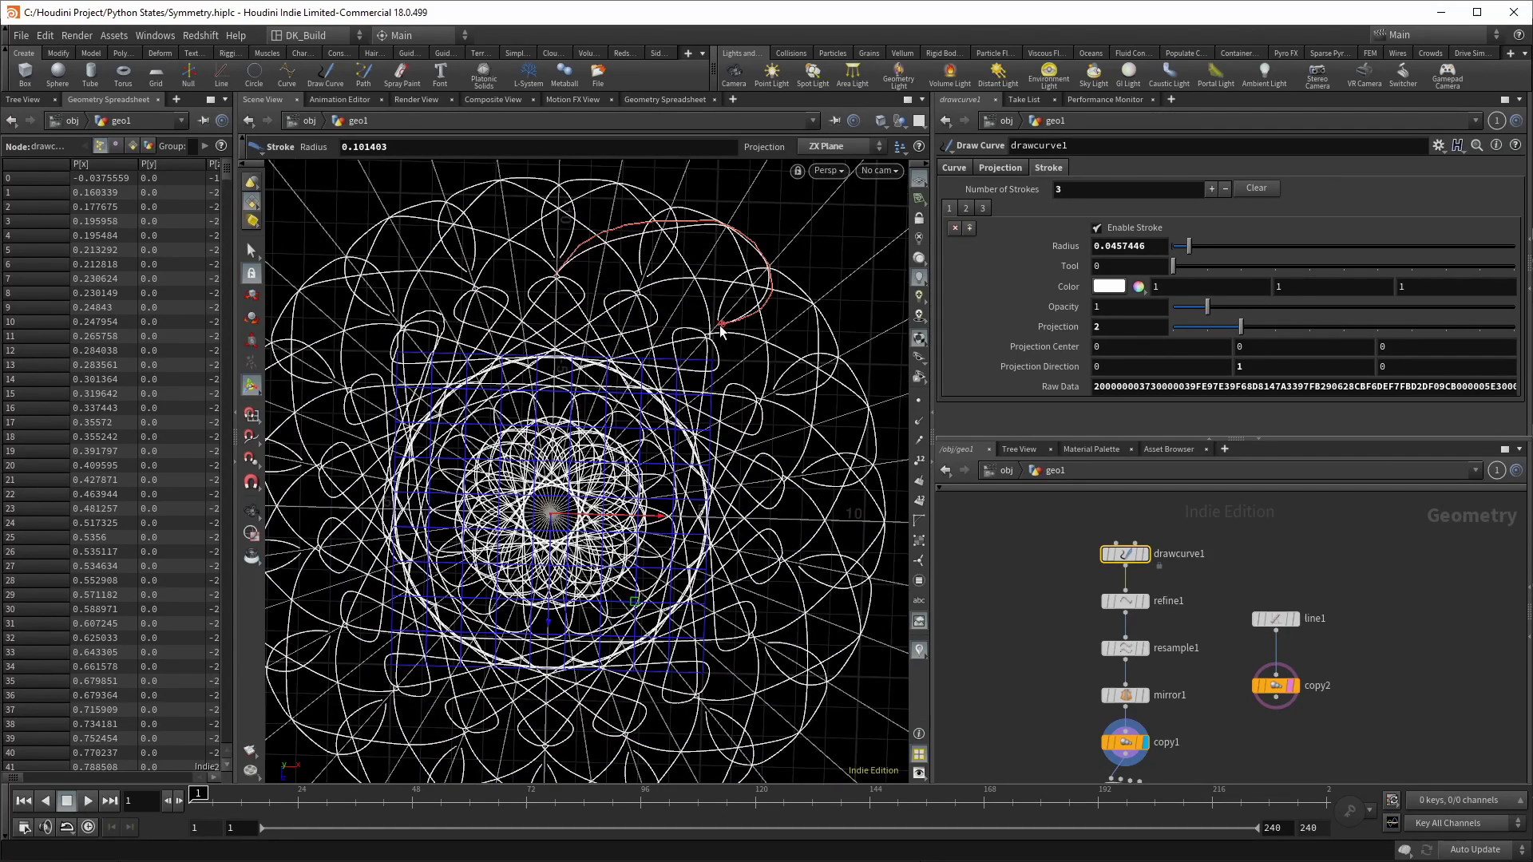
scroll(639, 320, up, 2)
mouse_move(599, 294)
mouse_down()
mouse_move(595, 276)
mouse_move(658, 222)
mouse_move(801, 232)
mouse_move(730, 239)
mouse_move(523, 702)
mouse_up()
scroll(523, 703, down, 3)
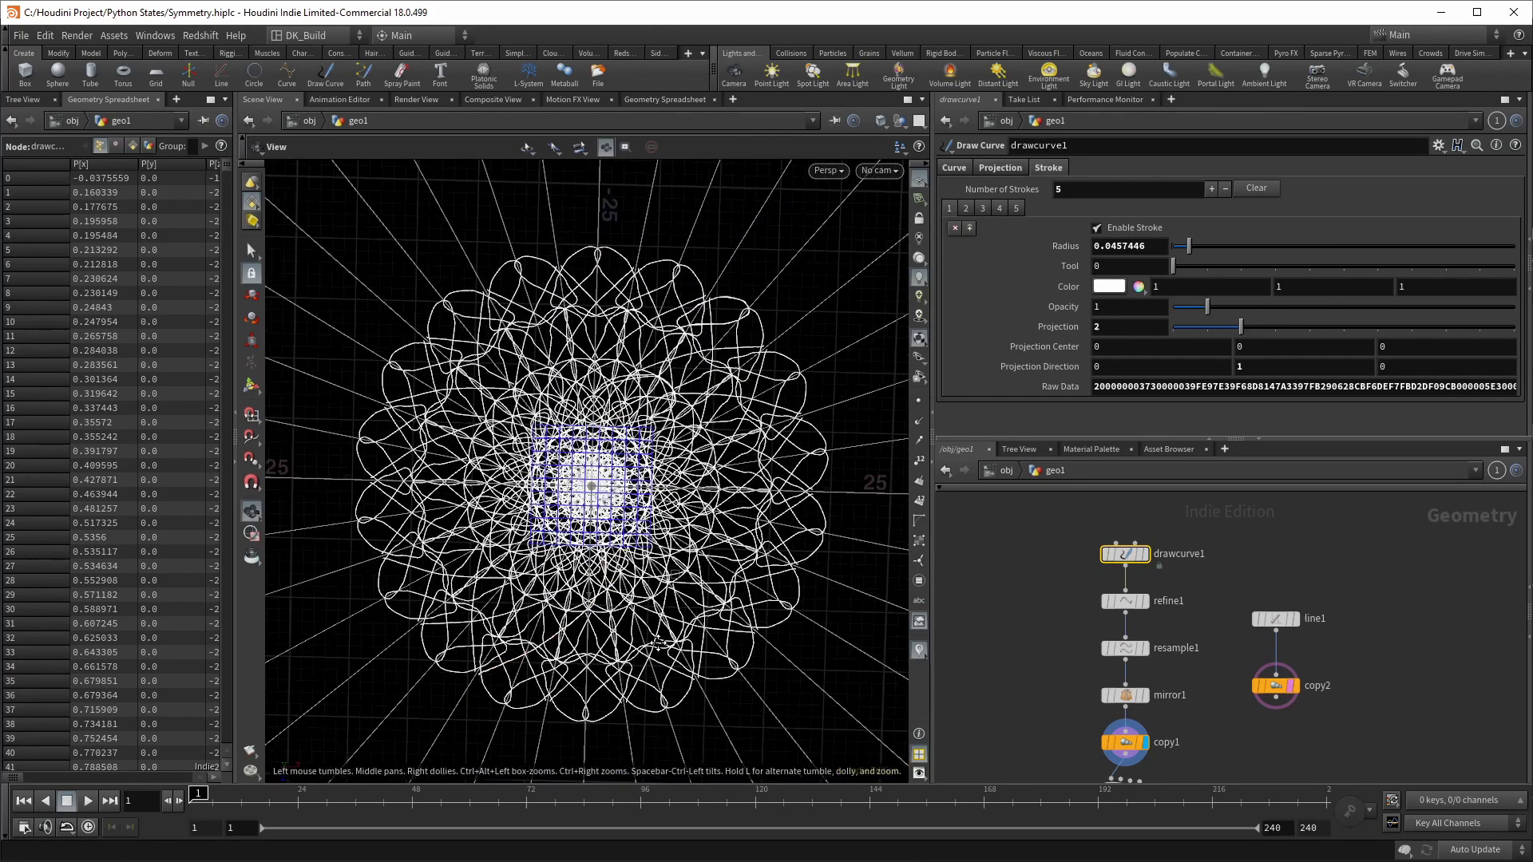
Step: Pull a connection from copy1's output and add an Attribute Wrangle node
middle_drag(1033, 766, 1220, 671)
scroll(1045, 663, up, 3)
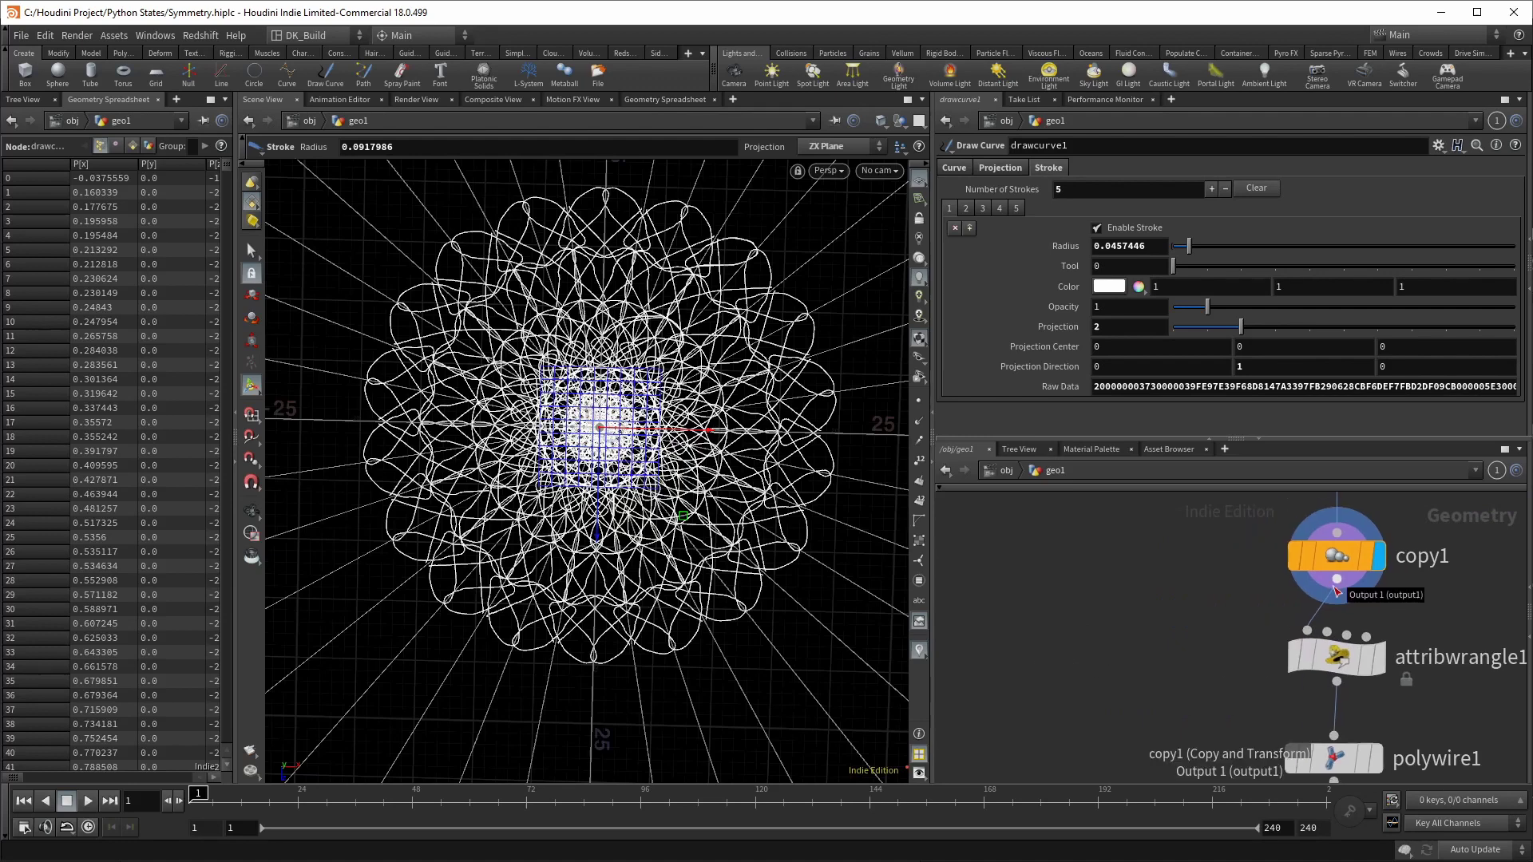
click(1336, 589)
key(Tab)
text(aw)
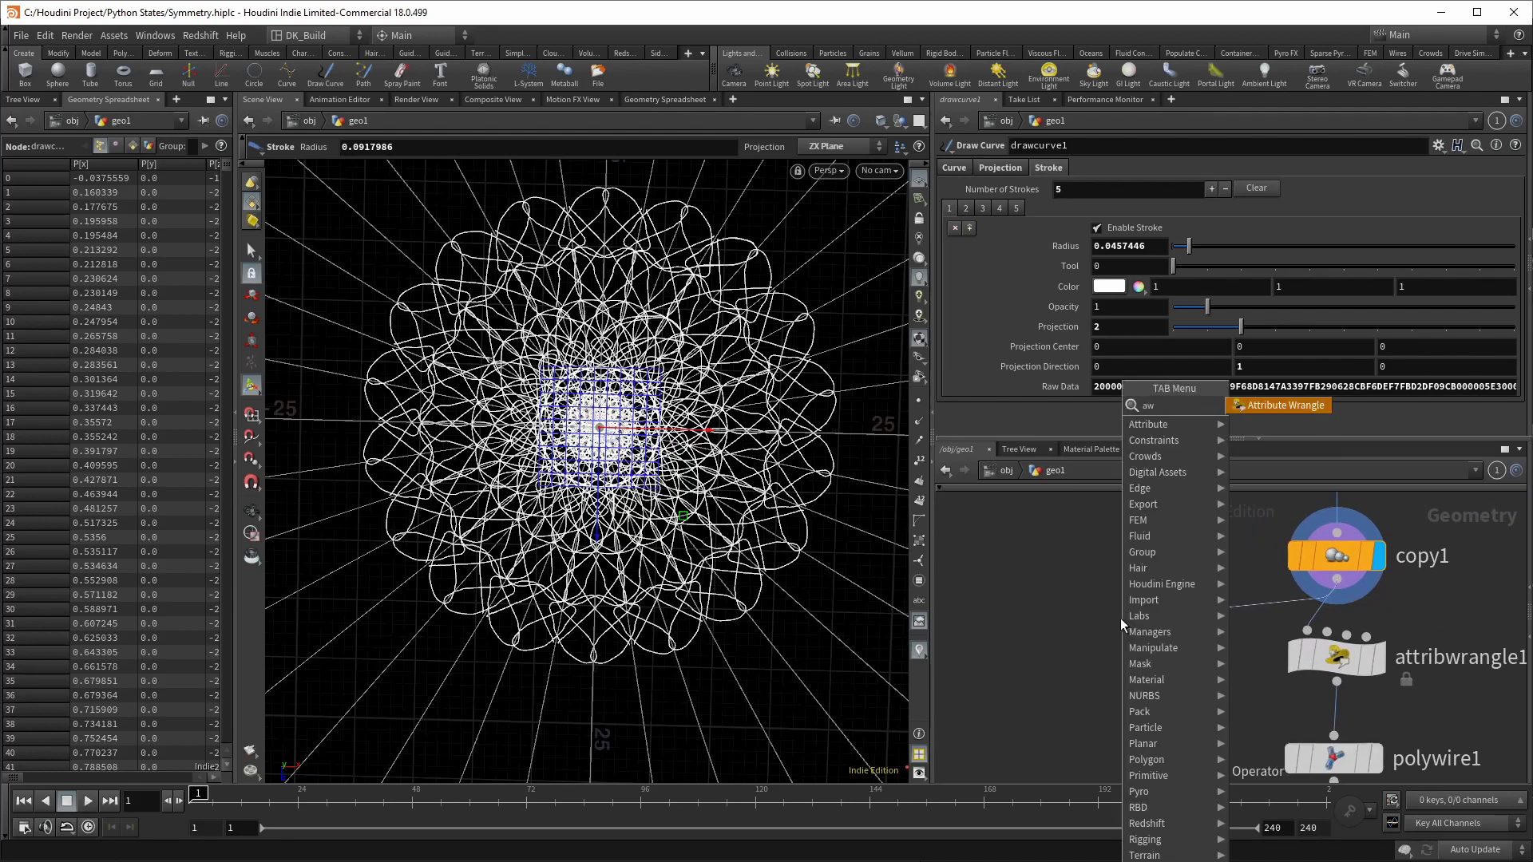
key(Return)
click(1052, 638)
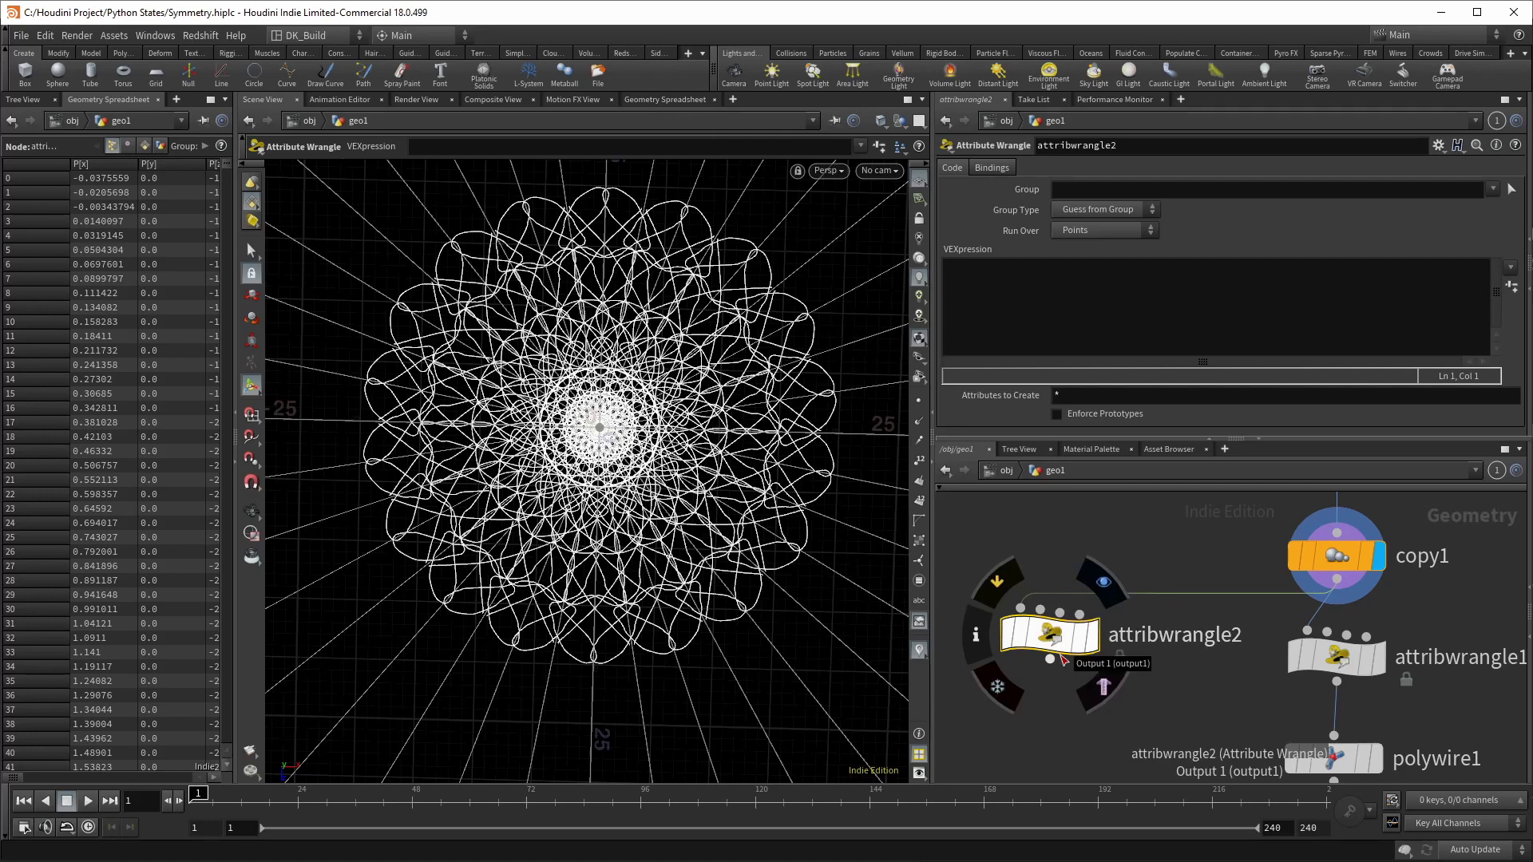
click(1102, 586)
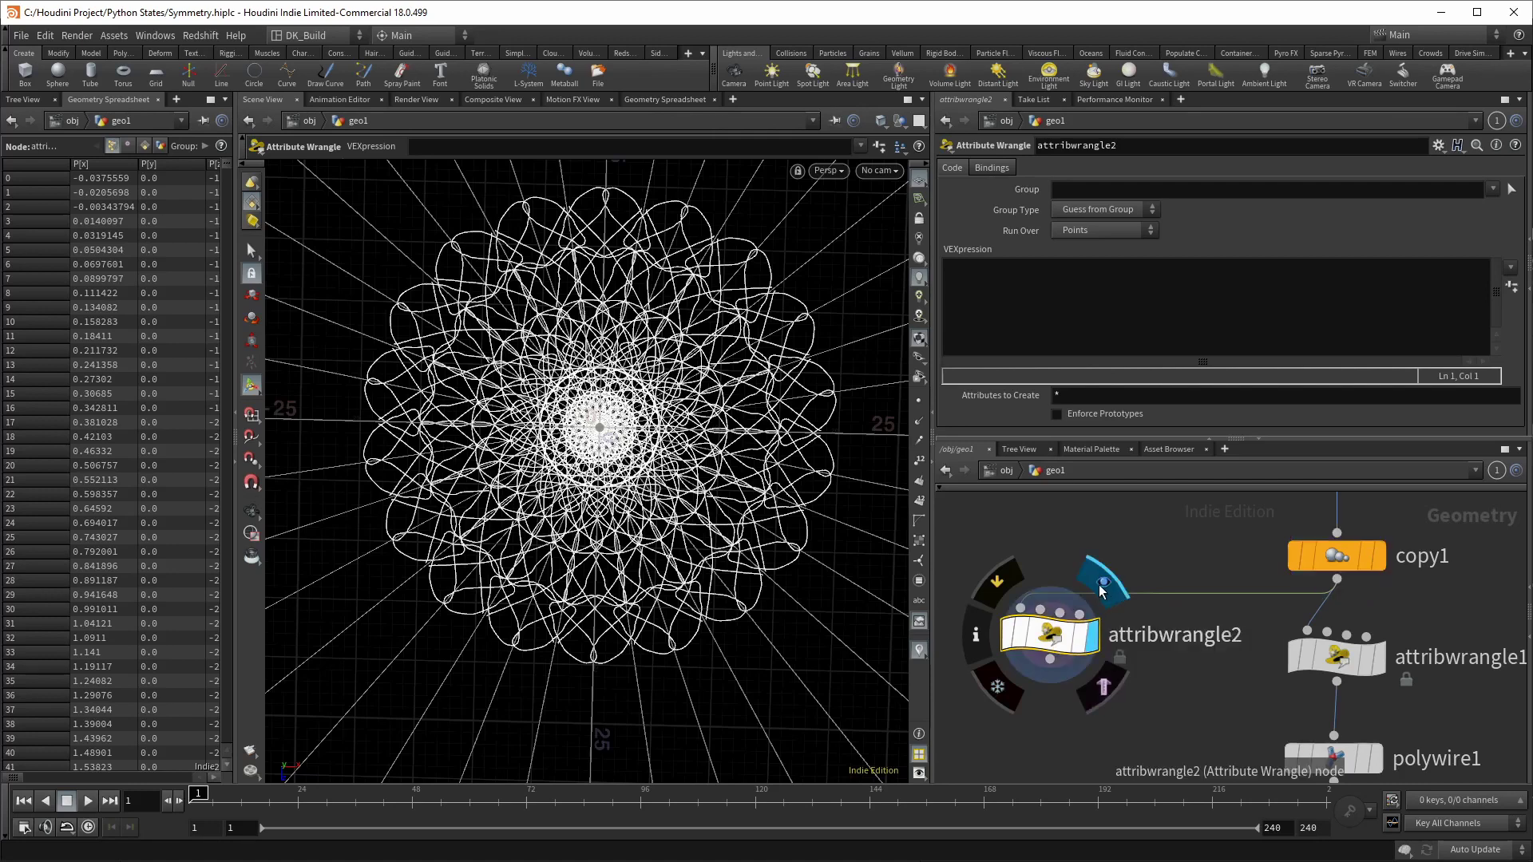
text(@P.y +=)
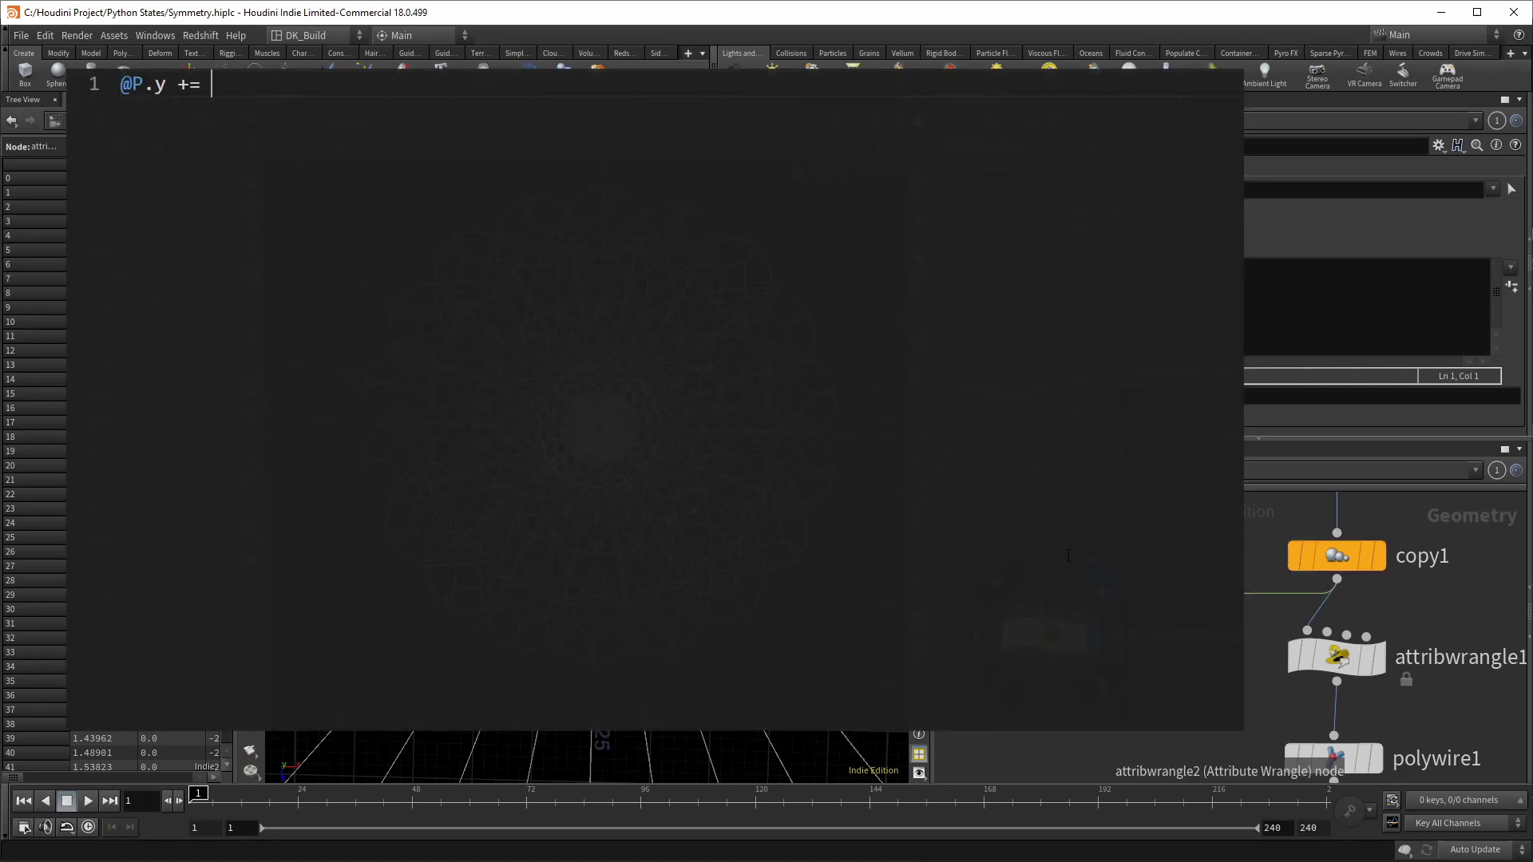
text( (float(@ptnum)
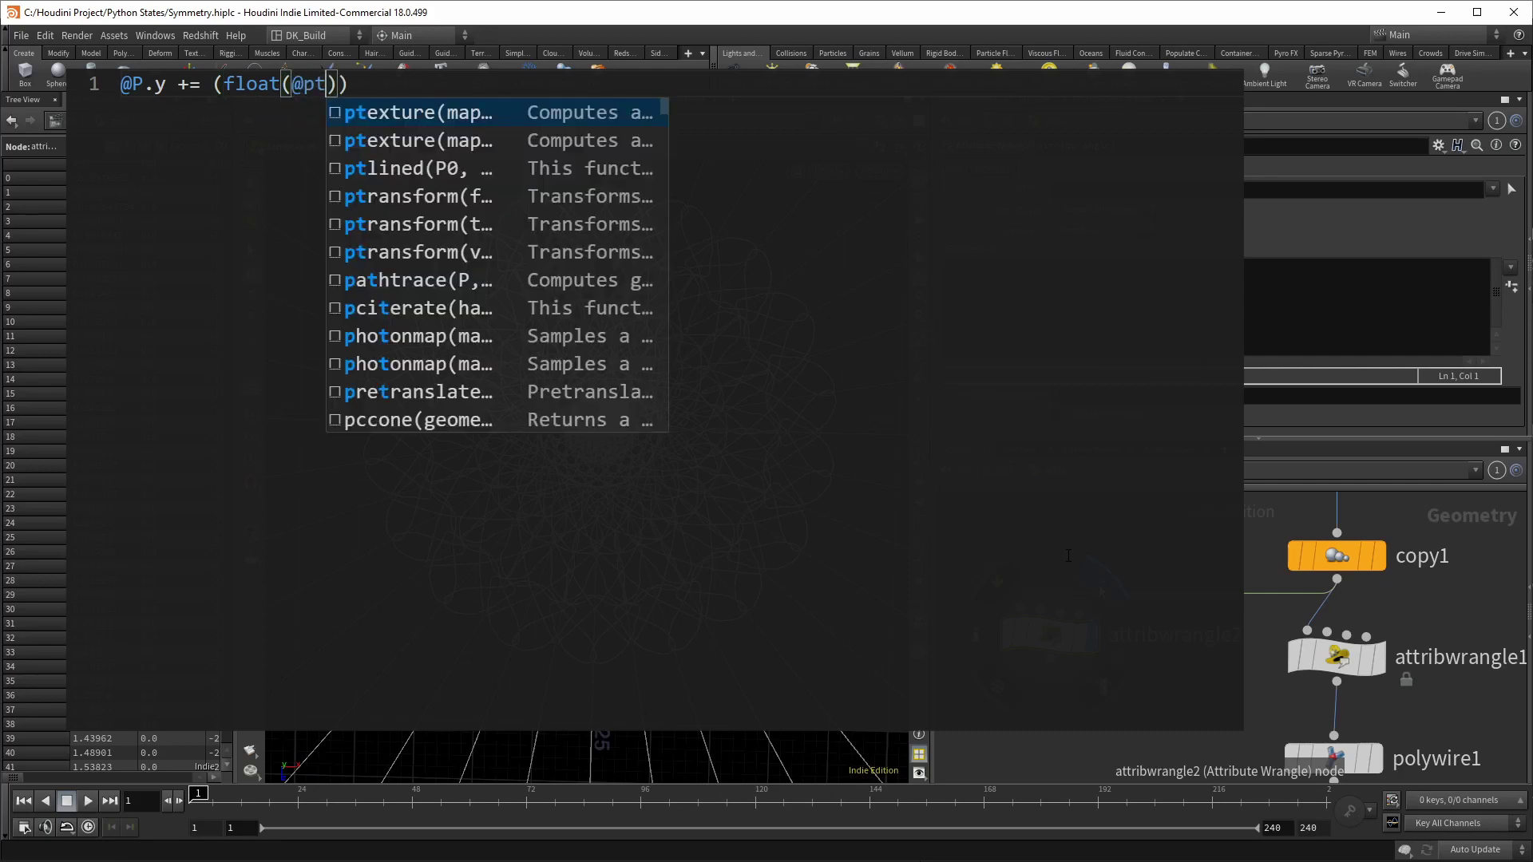
text()/float(@num)
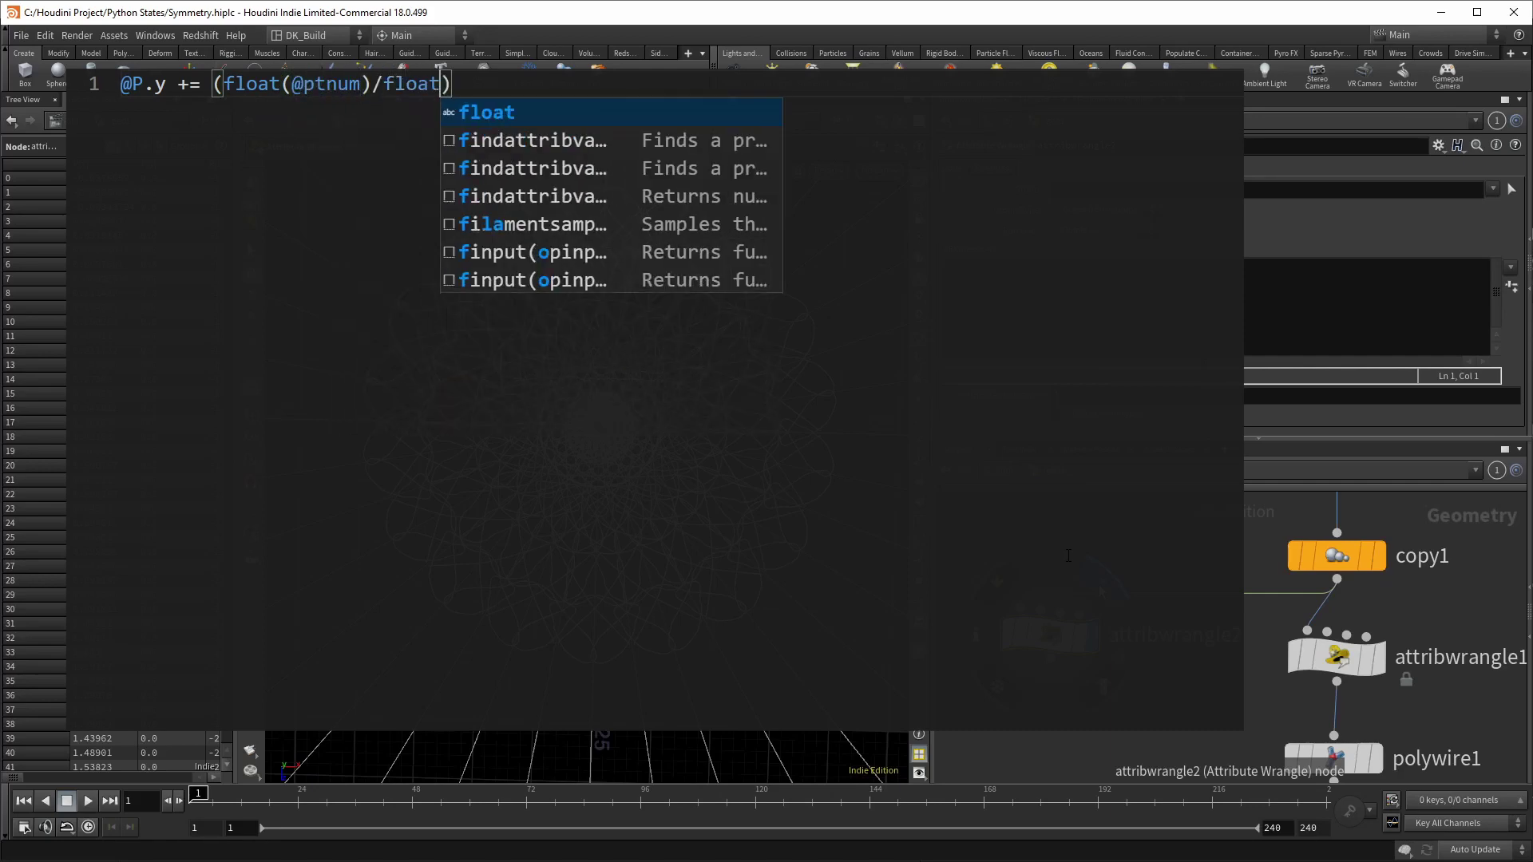
text(pt)) * ch("mul)
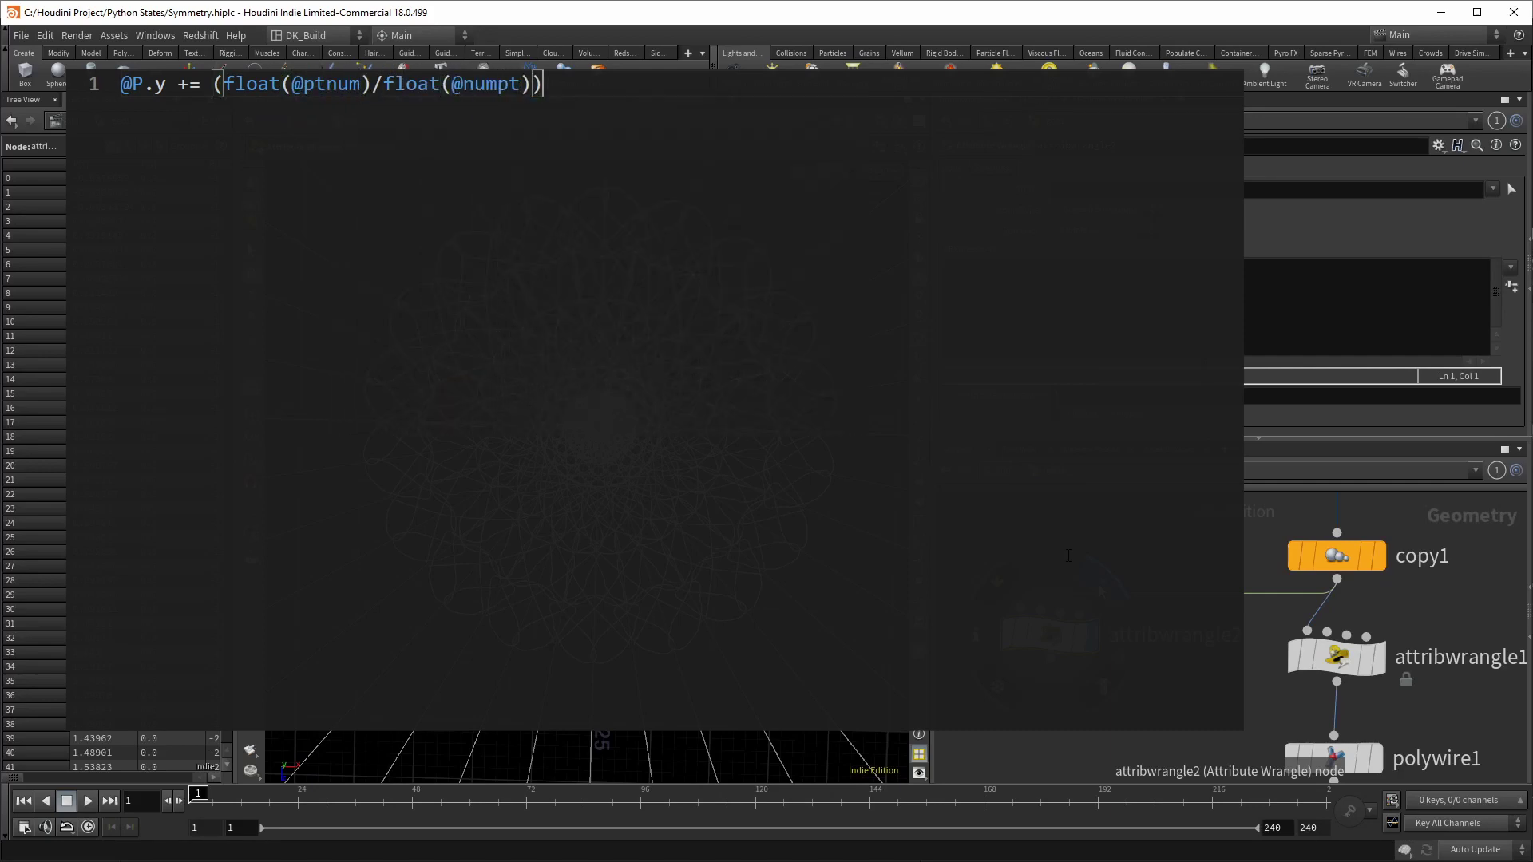
text(t");)
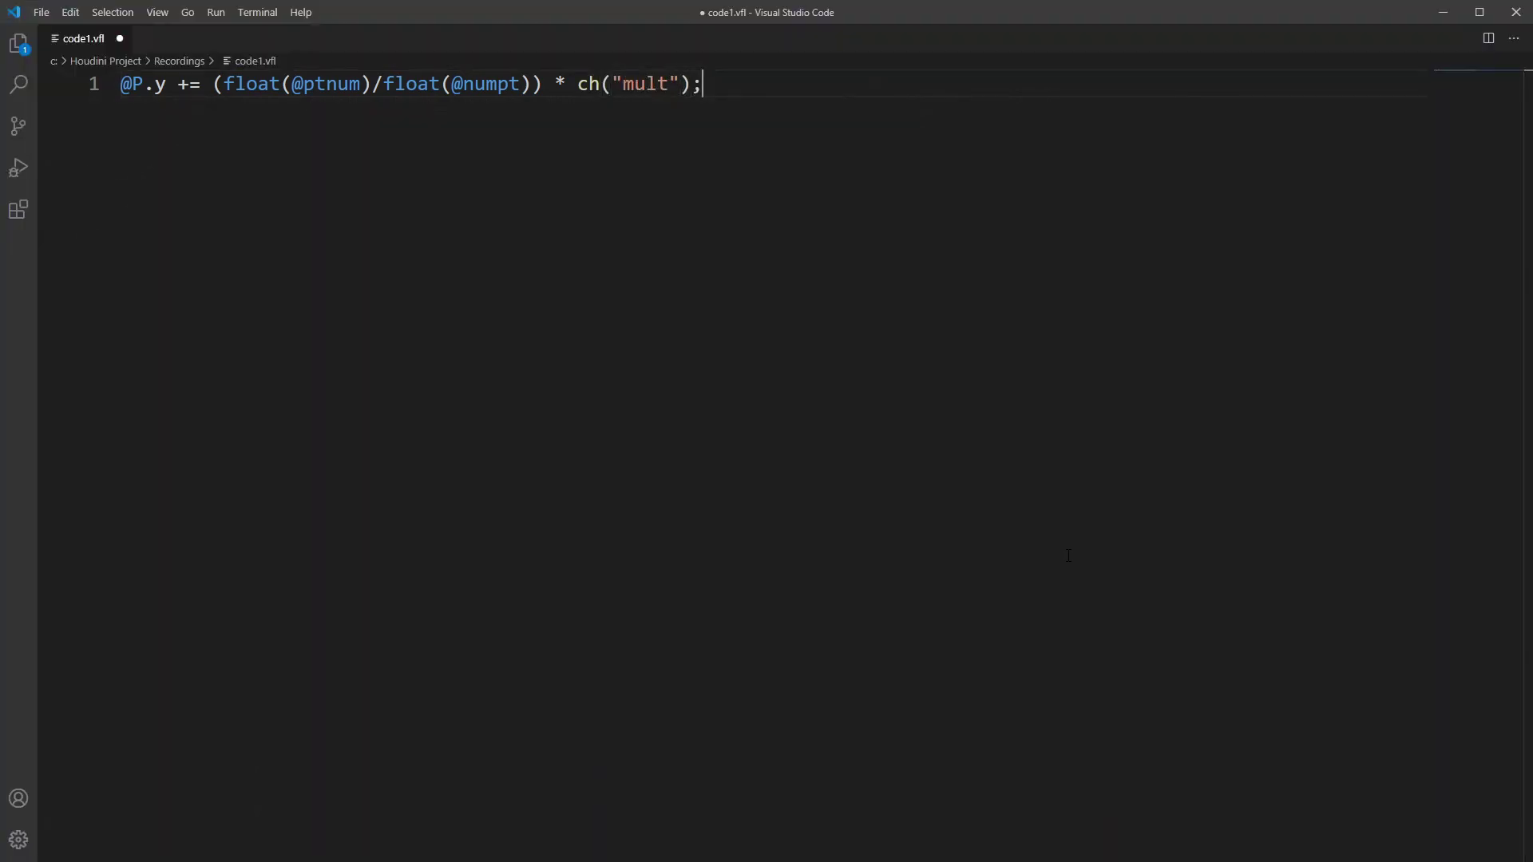
key(ctrl+a)
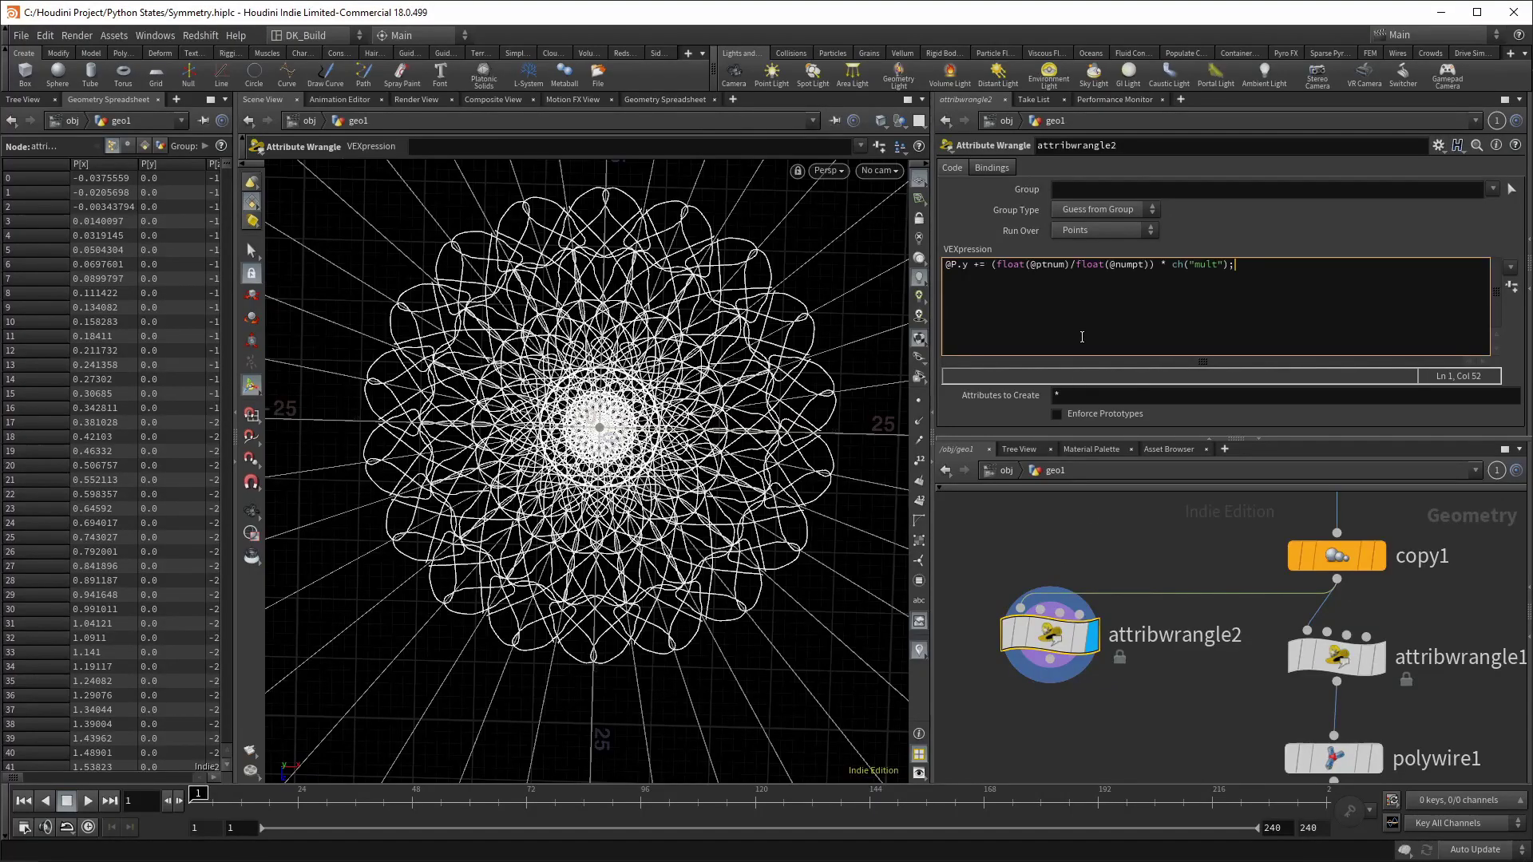
Step: Create the Mult spare parameter, set it to 8, and tilt the view over the lifted curves
click(1507, 288)
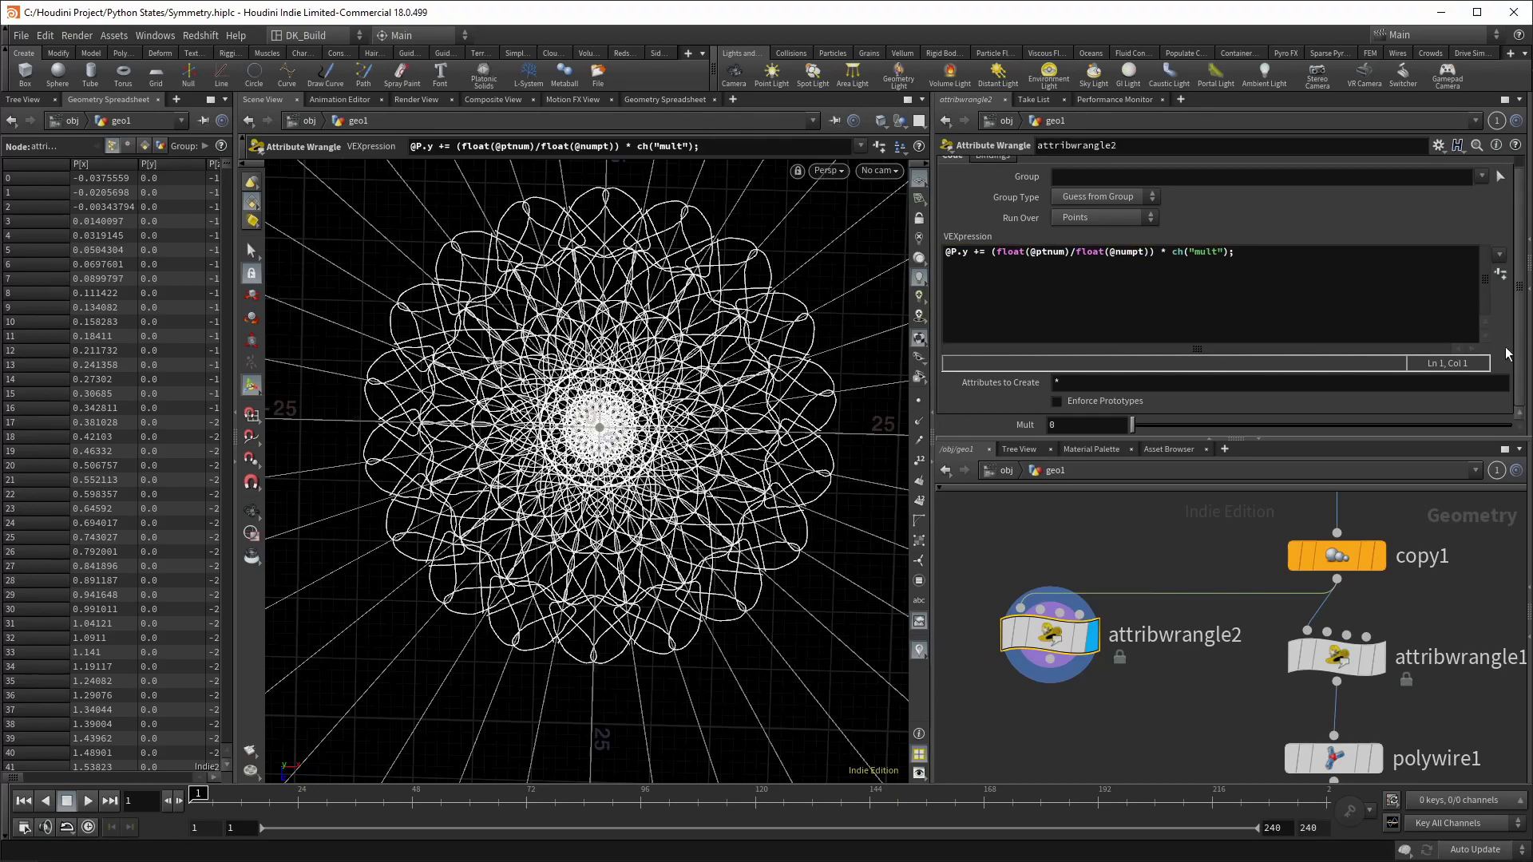
text(8)
key(Return)
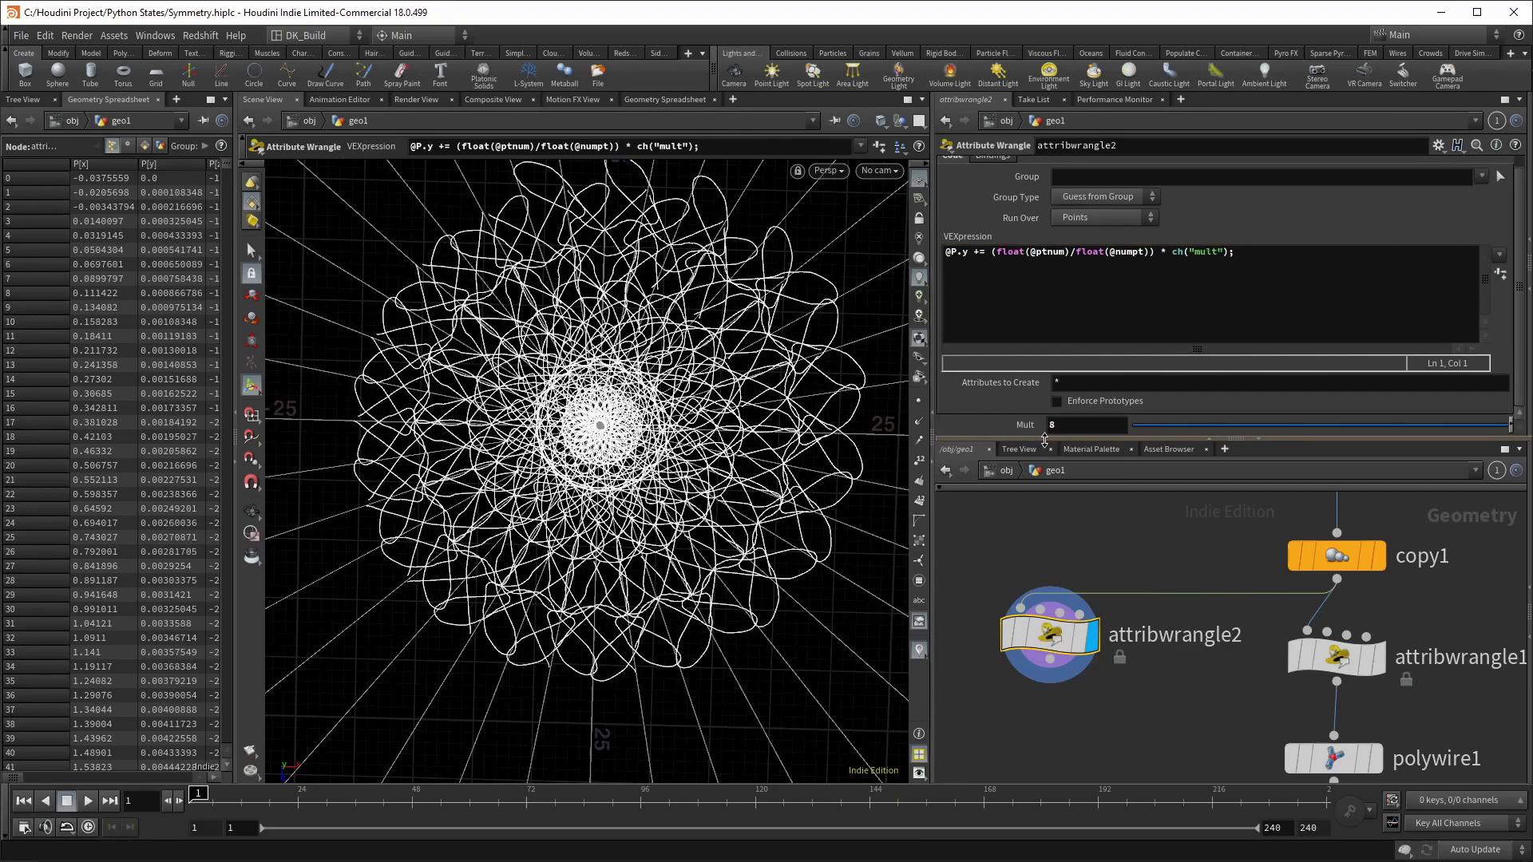
drag(666, 474, 622, 407)
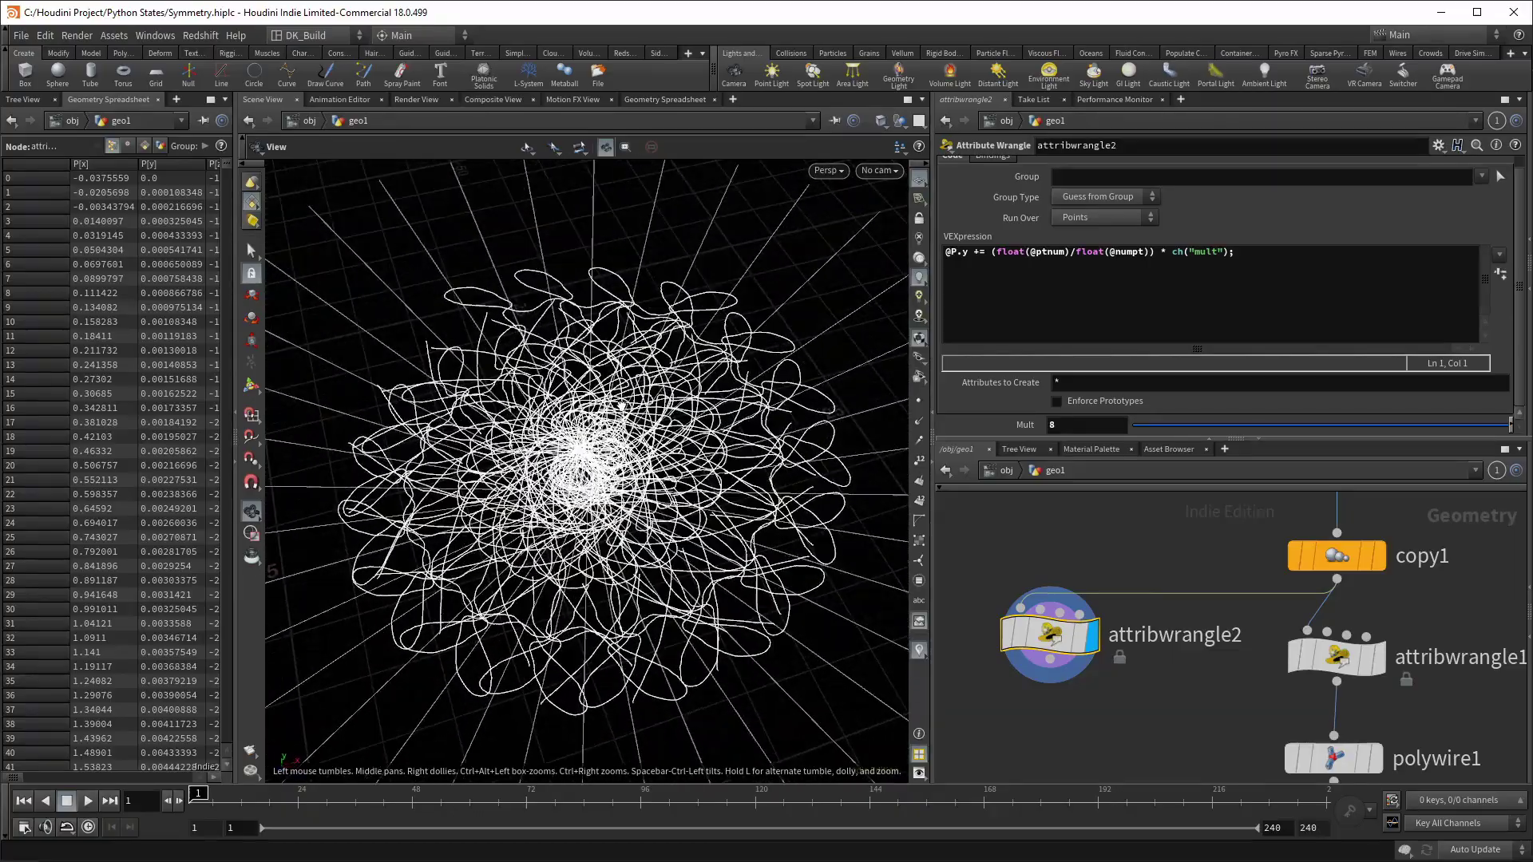
key(Return)
Step: Insert a Sort node between copy1 and attribwrangle2 with Point Sort set to Proximity to Point
key(Tab)
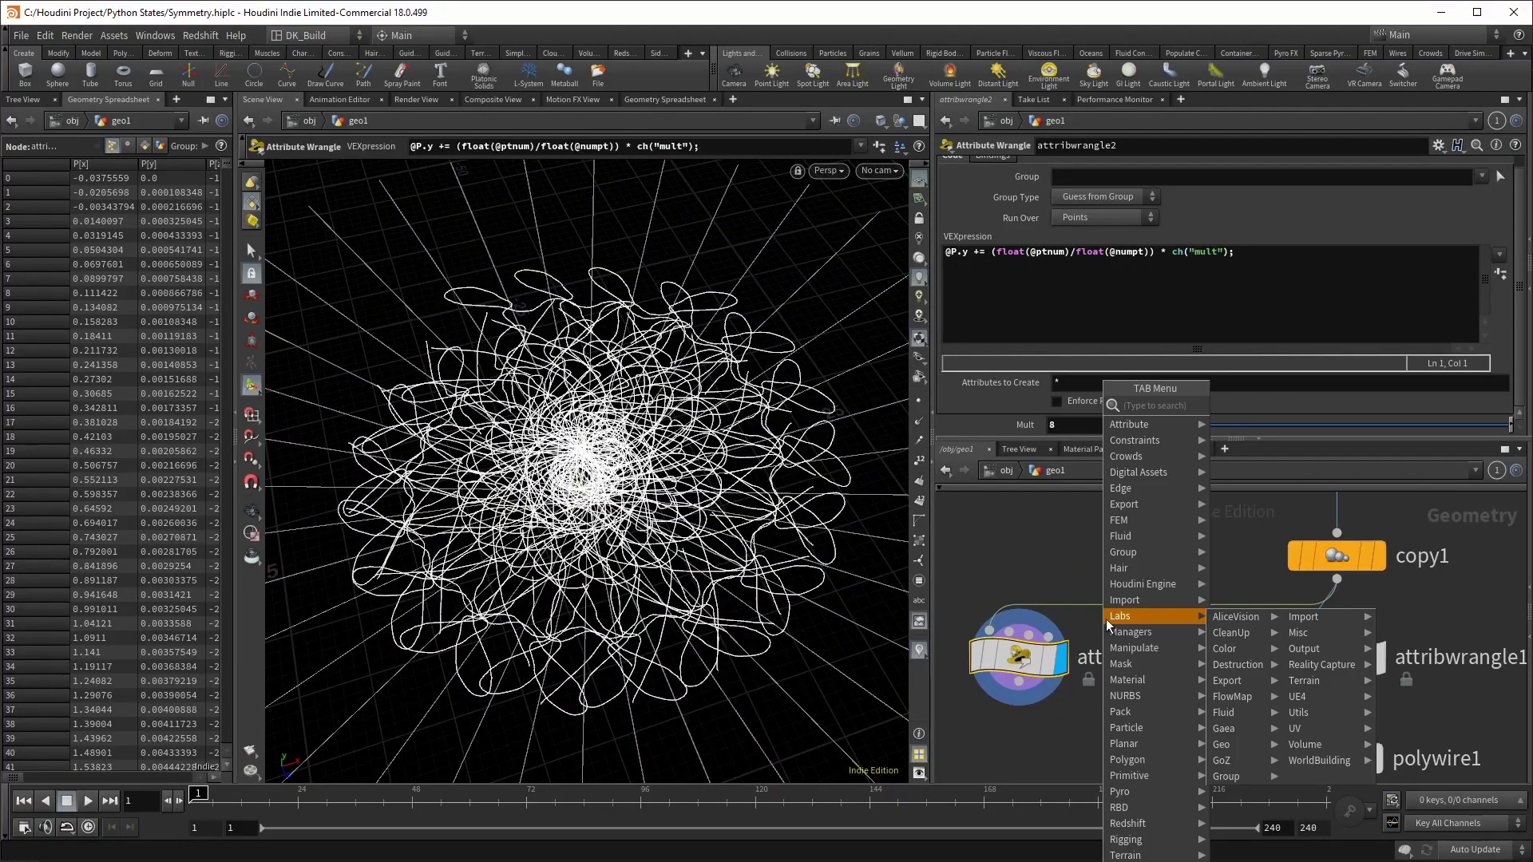
text(sort)
key(Return)
click(1129, 609)
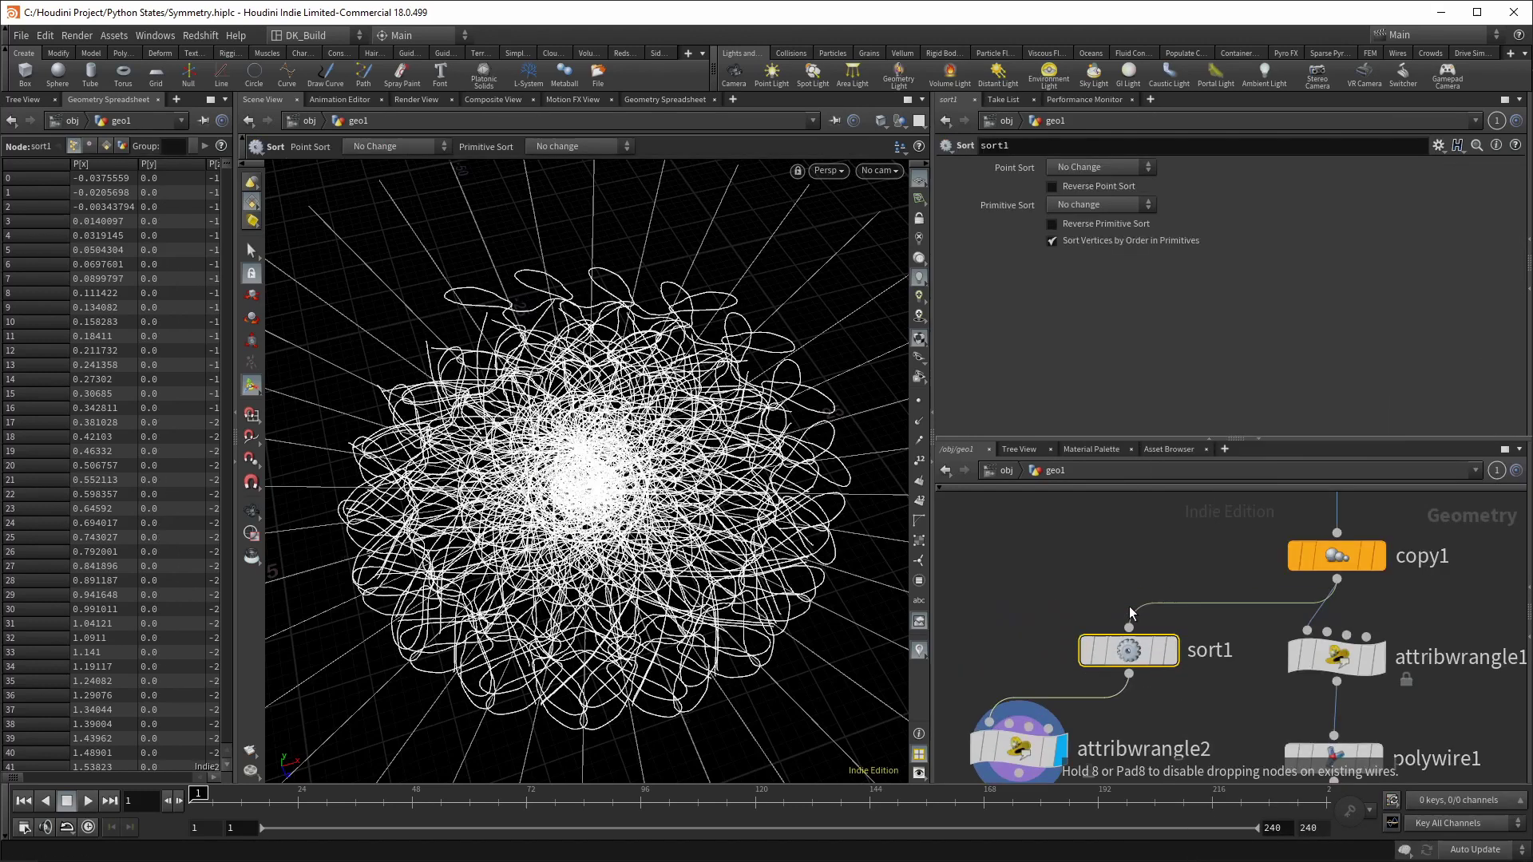
click(1057, 165)
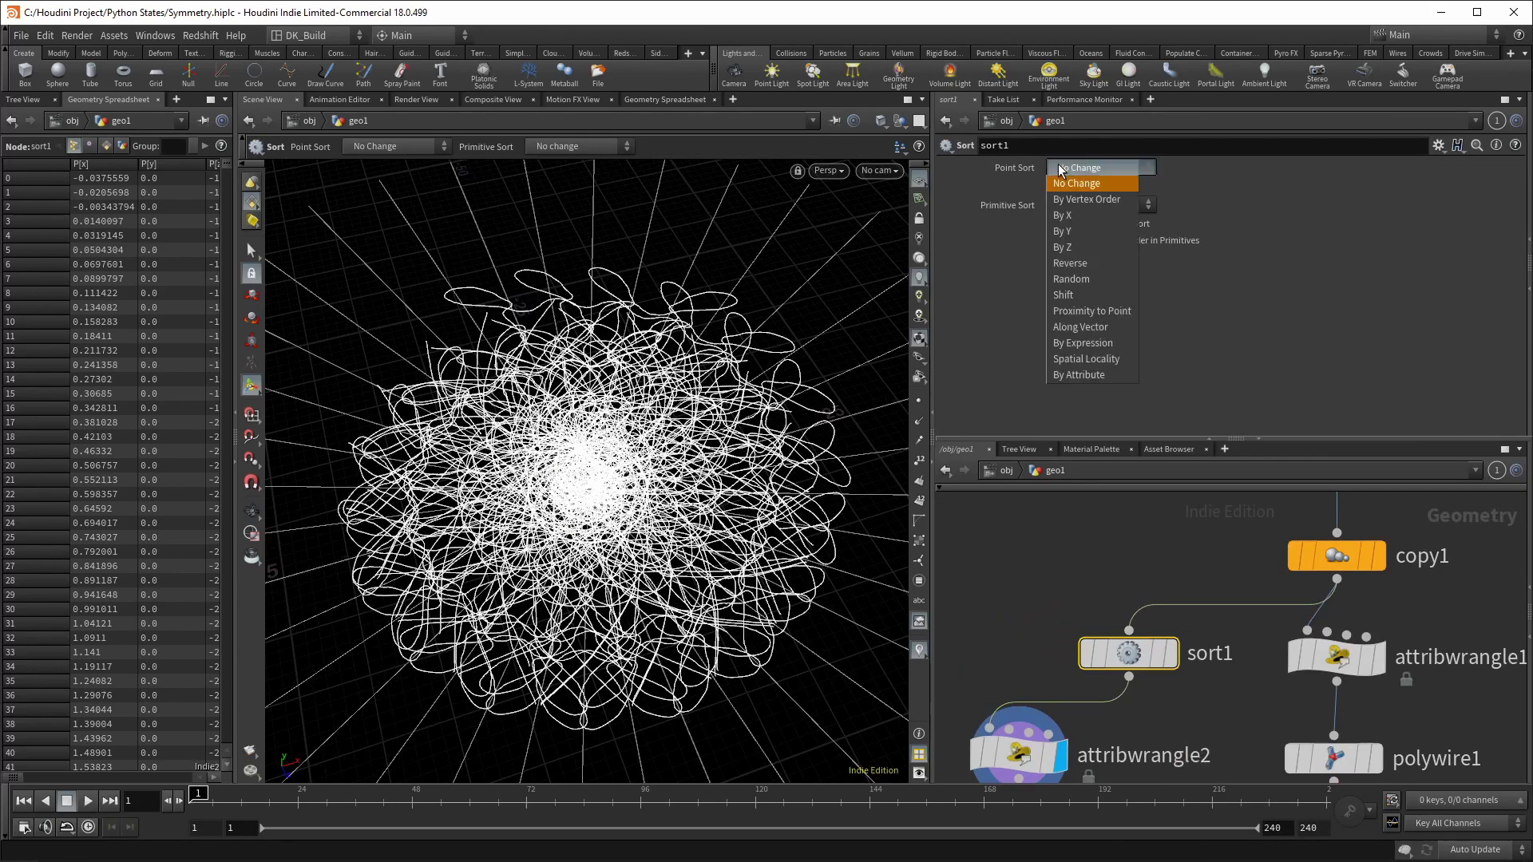
click(1104, 311)
Step: Enable Reverse Point Sort, tumbling the view to inspect the re-sorted curves
key(Escape)
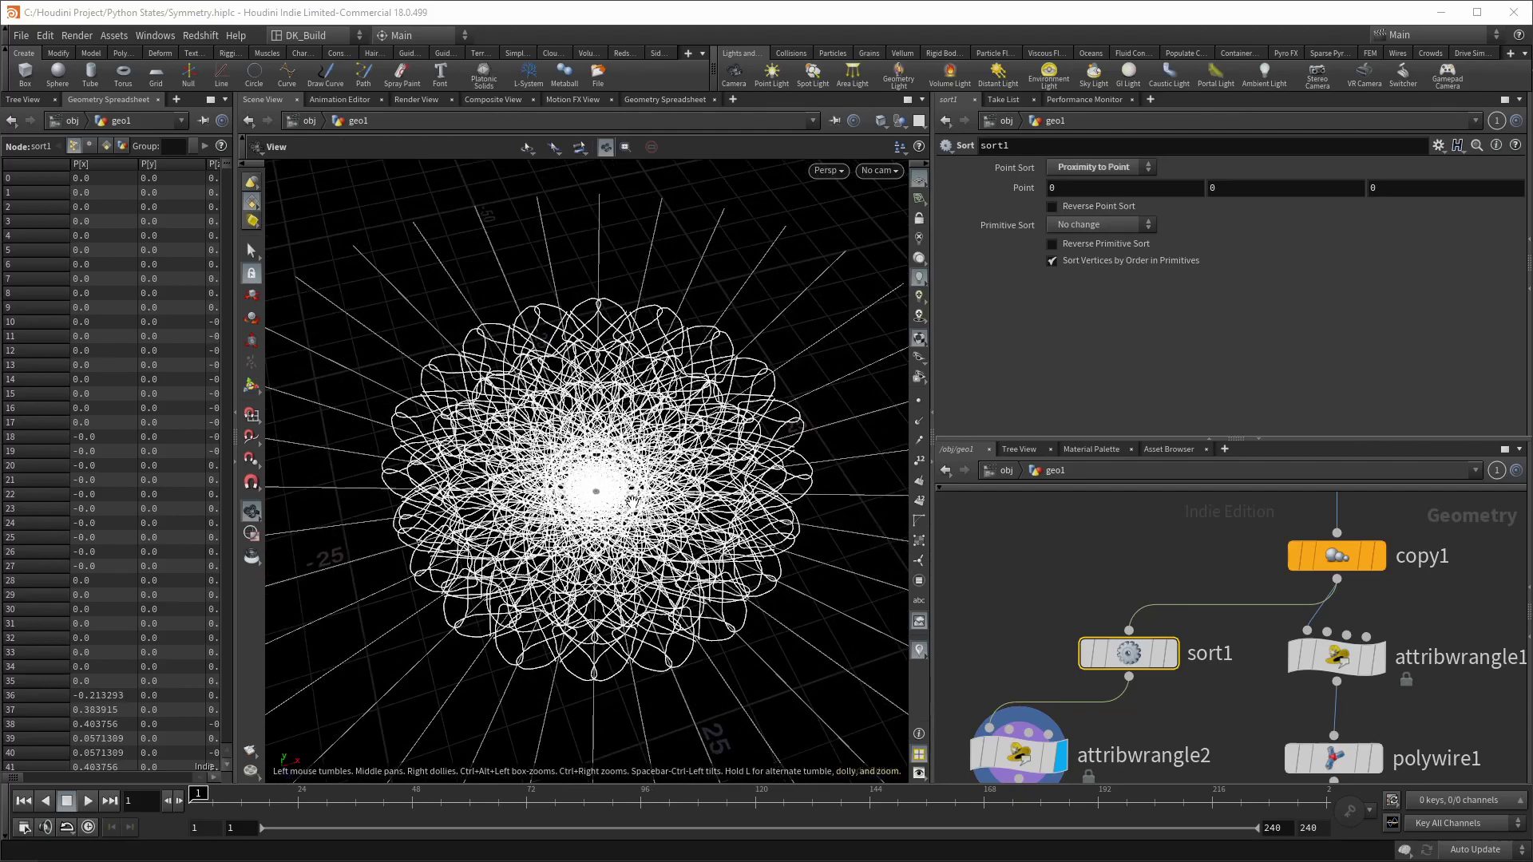
drag(619, 320, 735, 603)
key(Return)
drag(747, 469, 635, 483)
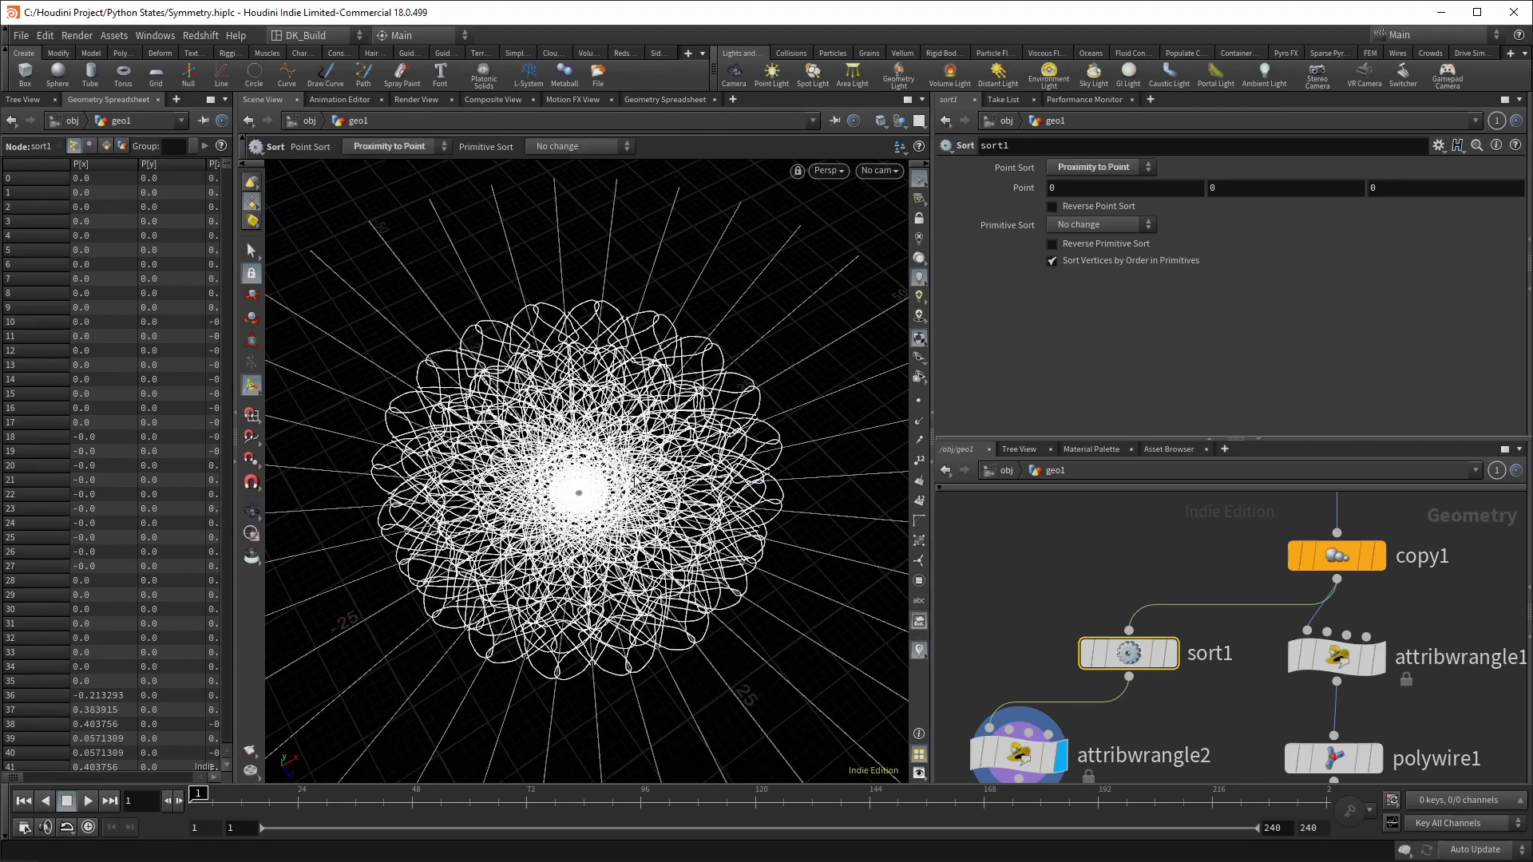
click(1052, 207)
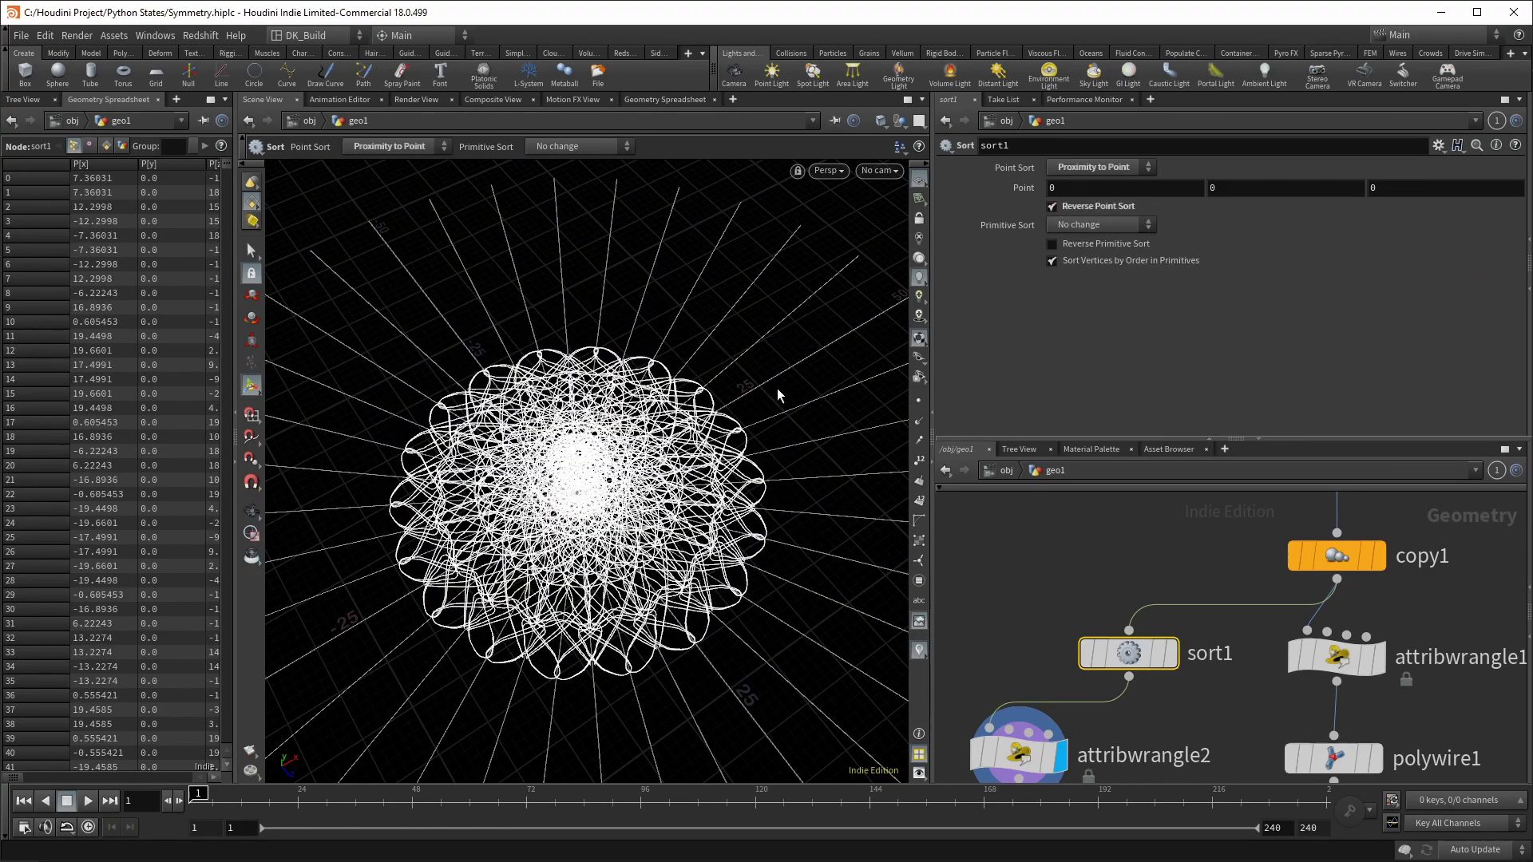
drag(780, 387, 670, 362)
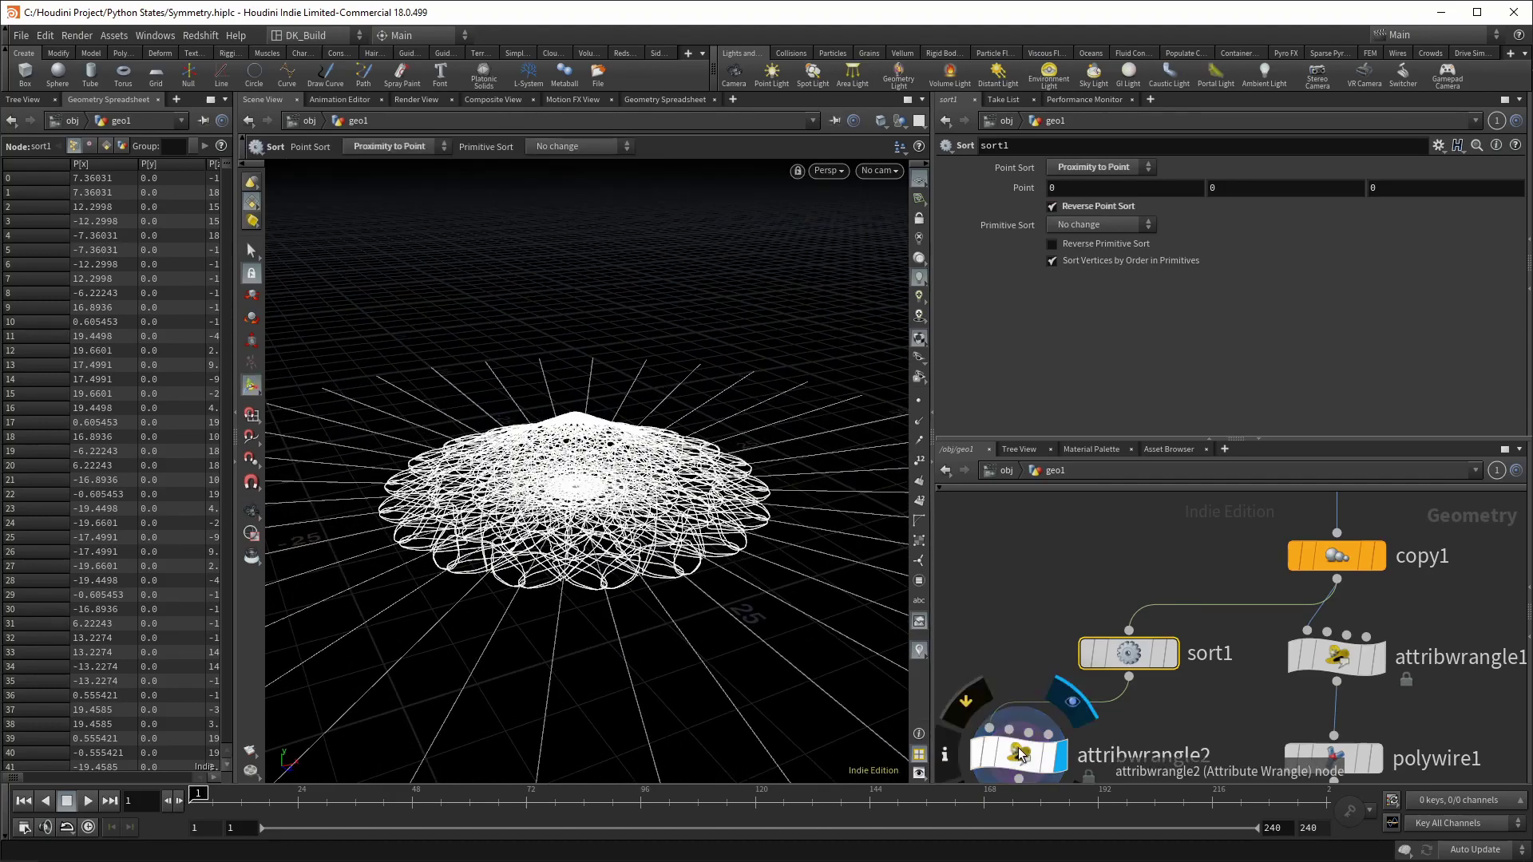
Step: Select attribwrangle2 and raise Mult from 8 to about 20, forming a steep cone
click(1019, 752)
drag(607, 415, 607, 543)
drag(501, 524, 569, 448)
key(Return)
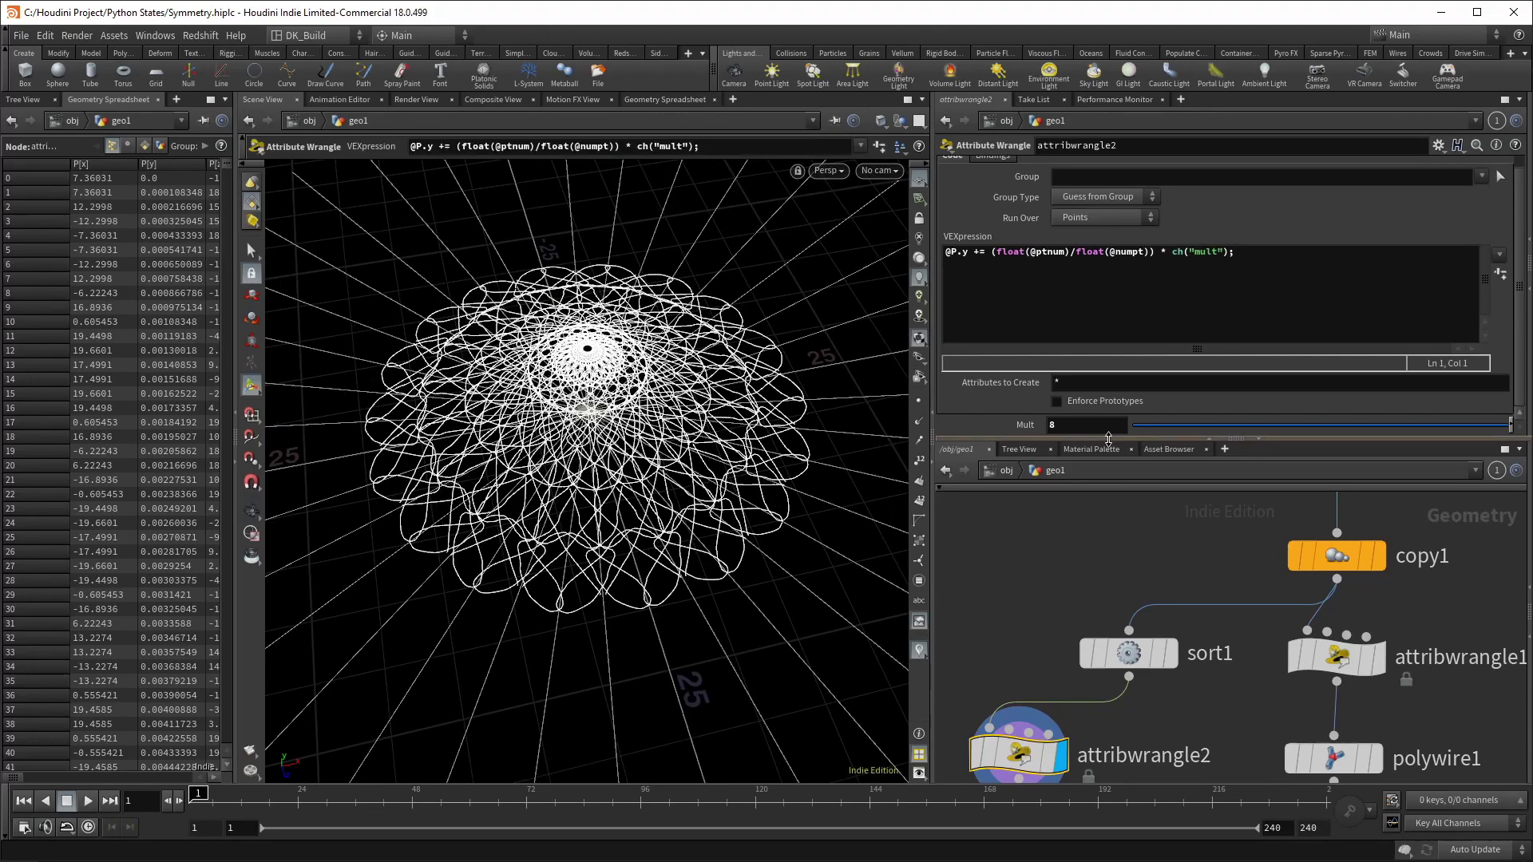
middle_drag(1077, 425, 1222, 399)
key(Escape)
drag(563, 449, 626, 479)
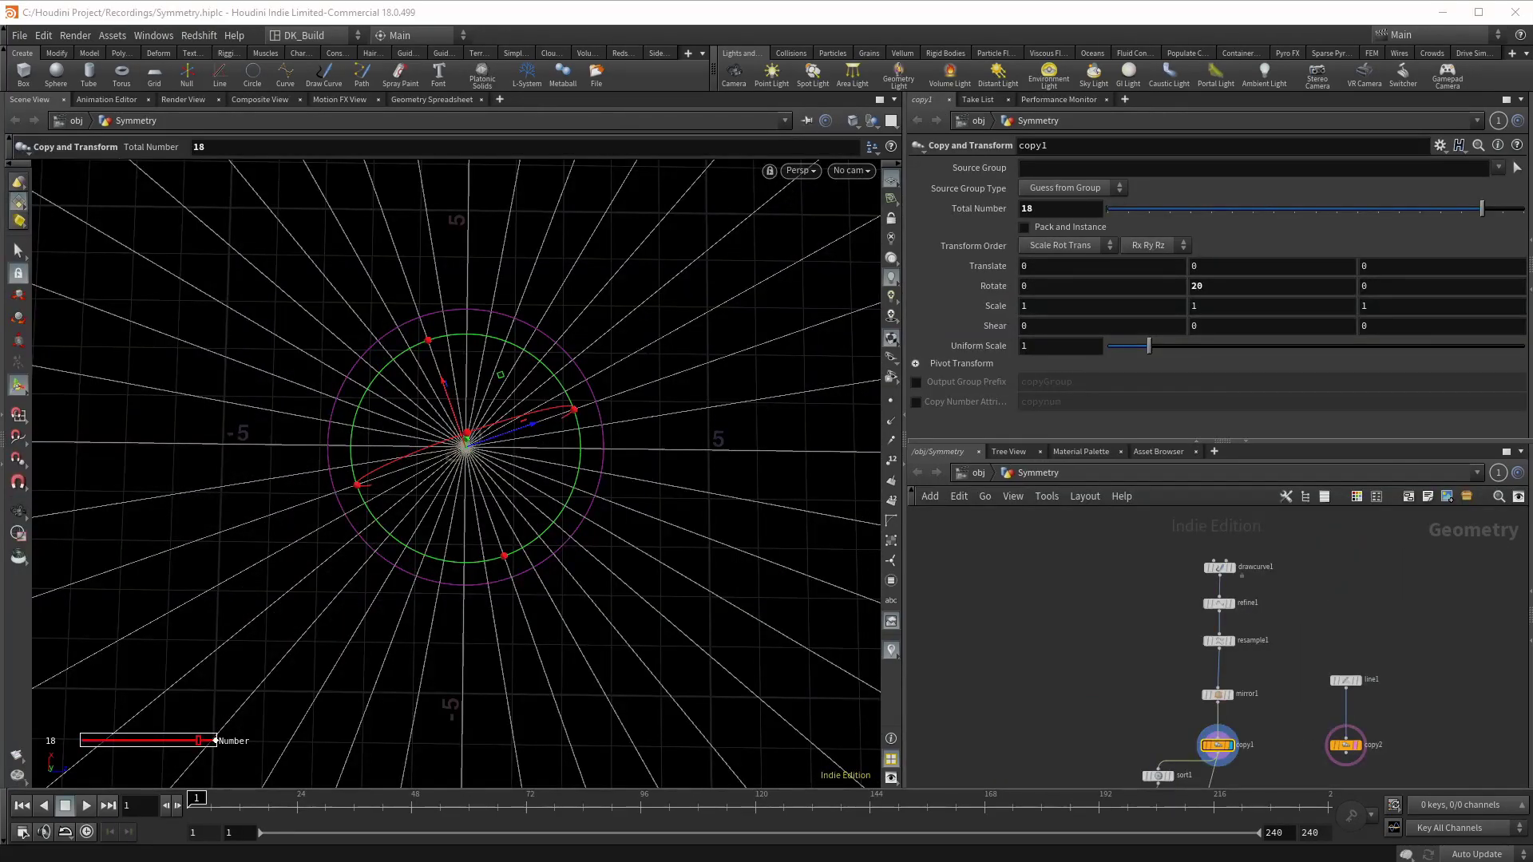
Step: Draw two scalloped ring strokes on drawcurve1, then set copy1's Rotate Y to 6 for a spiral
click(1218, 568)
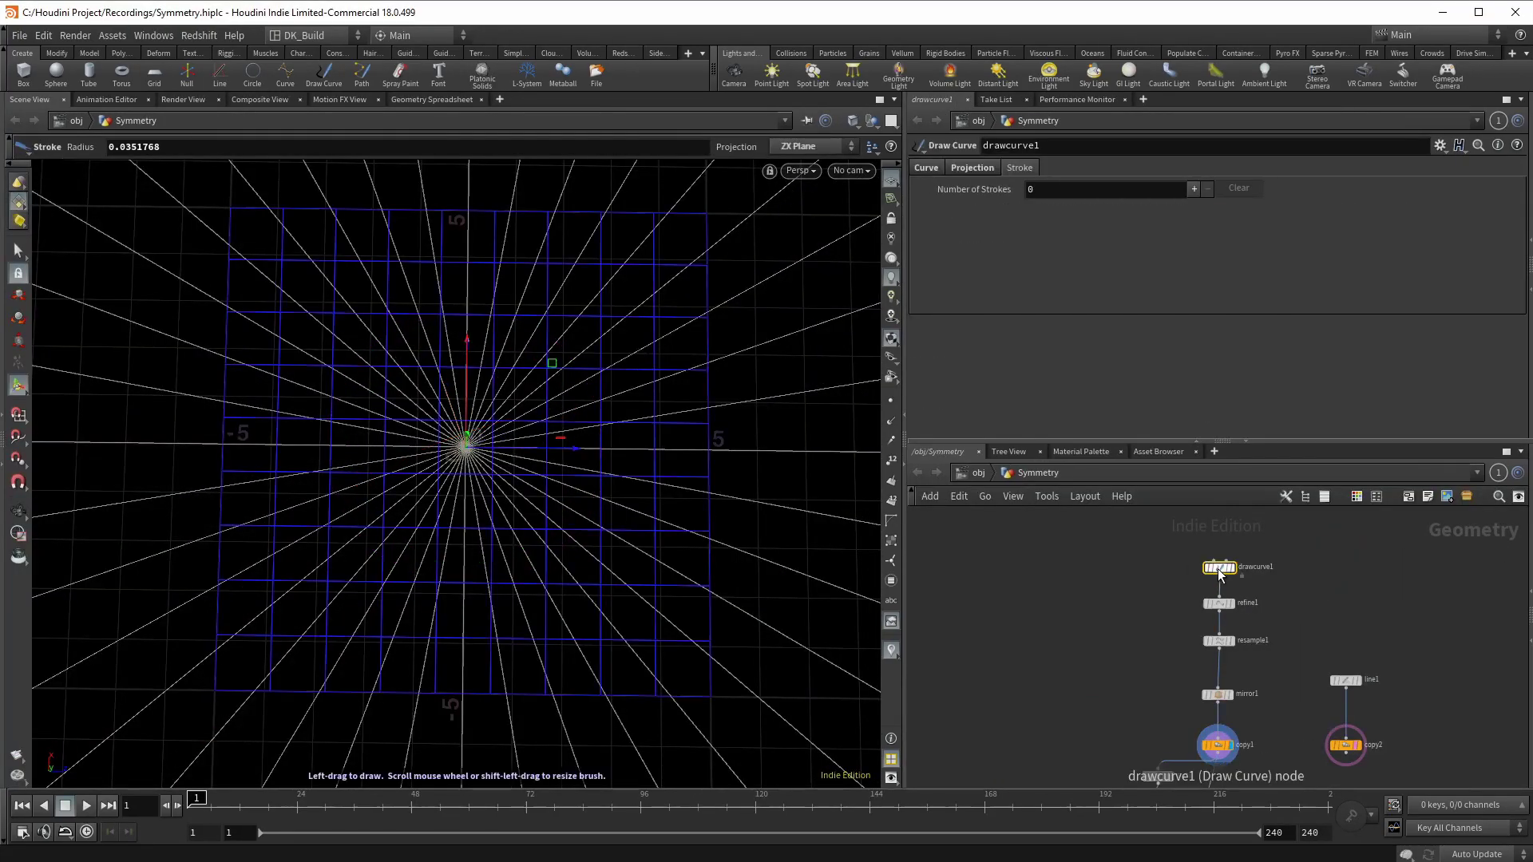
scroll(1217, 569, up, 2)
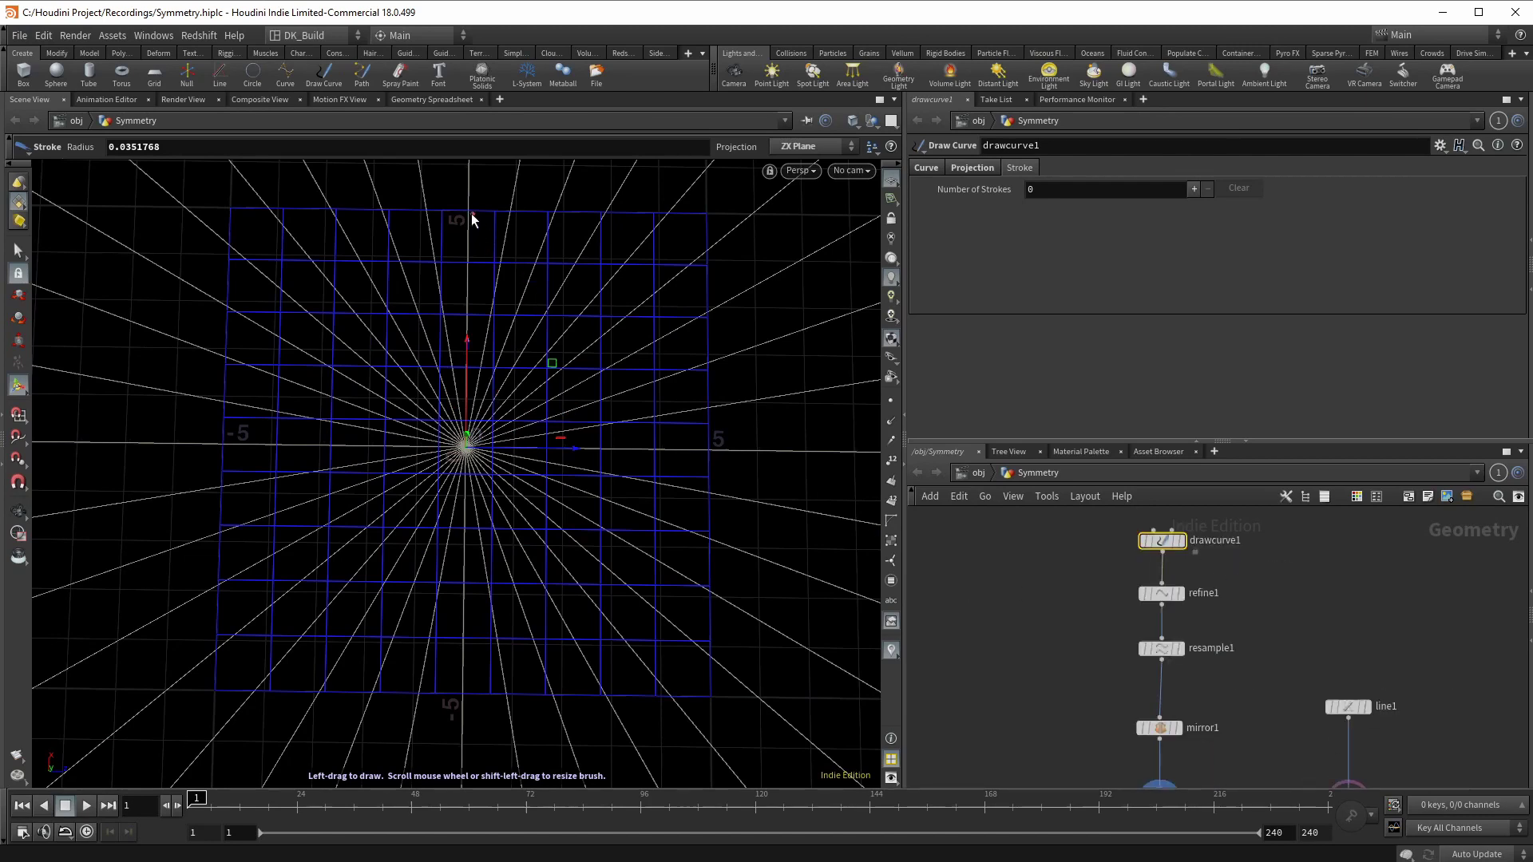
mouse_move(471, 220)
mouse_down()
mouse_move(624, 267)
mouse_move(654, 378)
mouse_move(594, 376)
mouse_up()
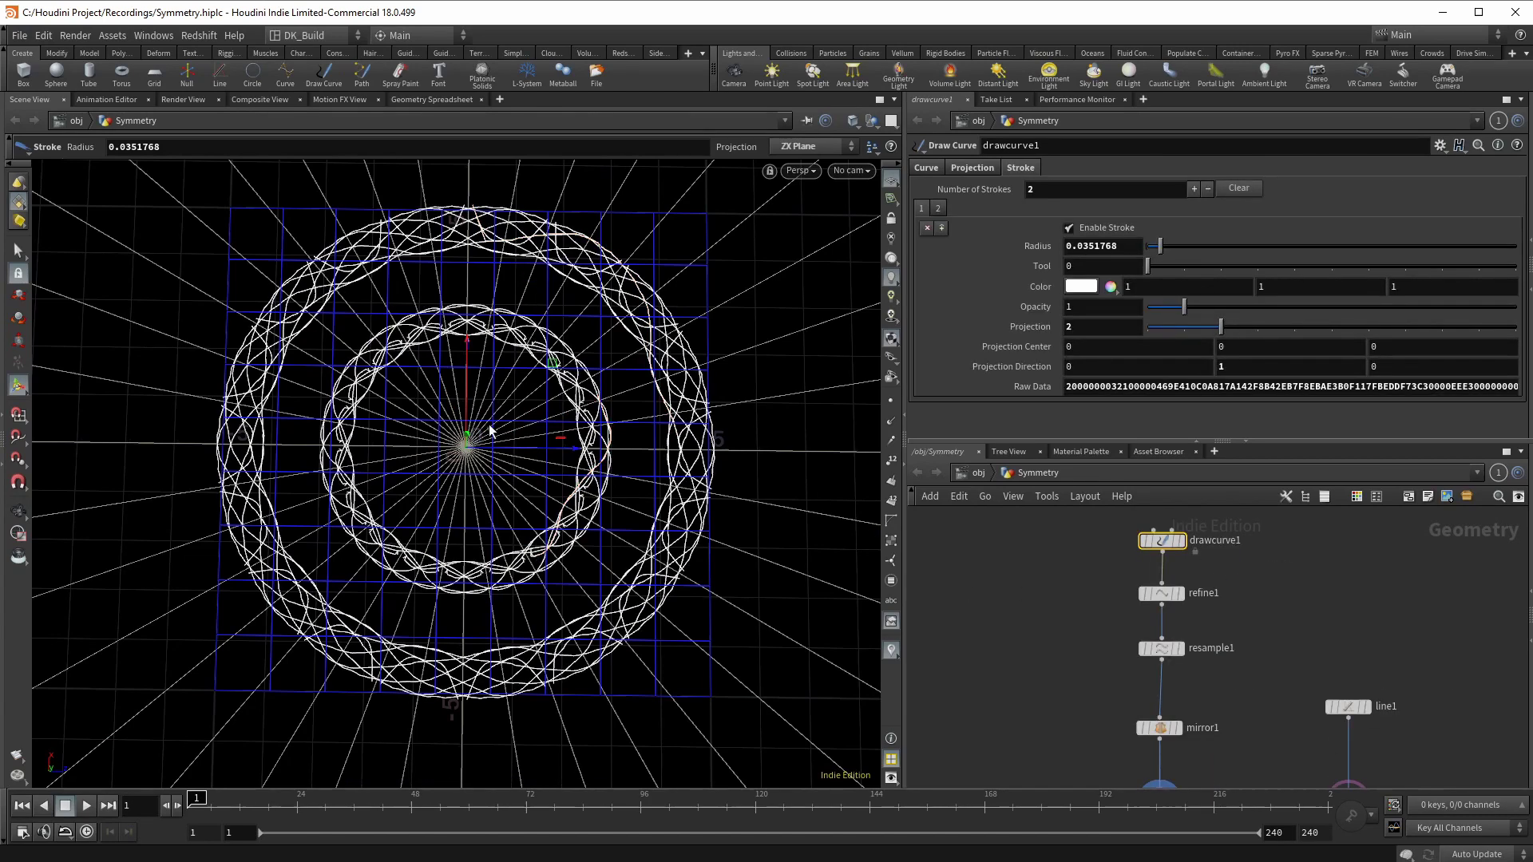
mouse_move(414, 399)
mouse_down()
mouse_move(475, 372)
mouse_move(527, 438)
mouse_up()
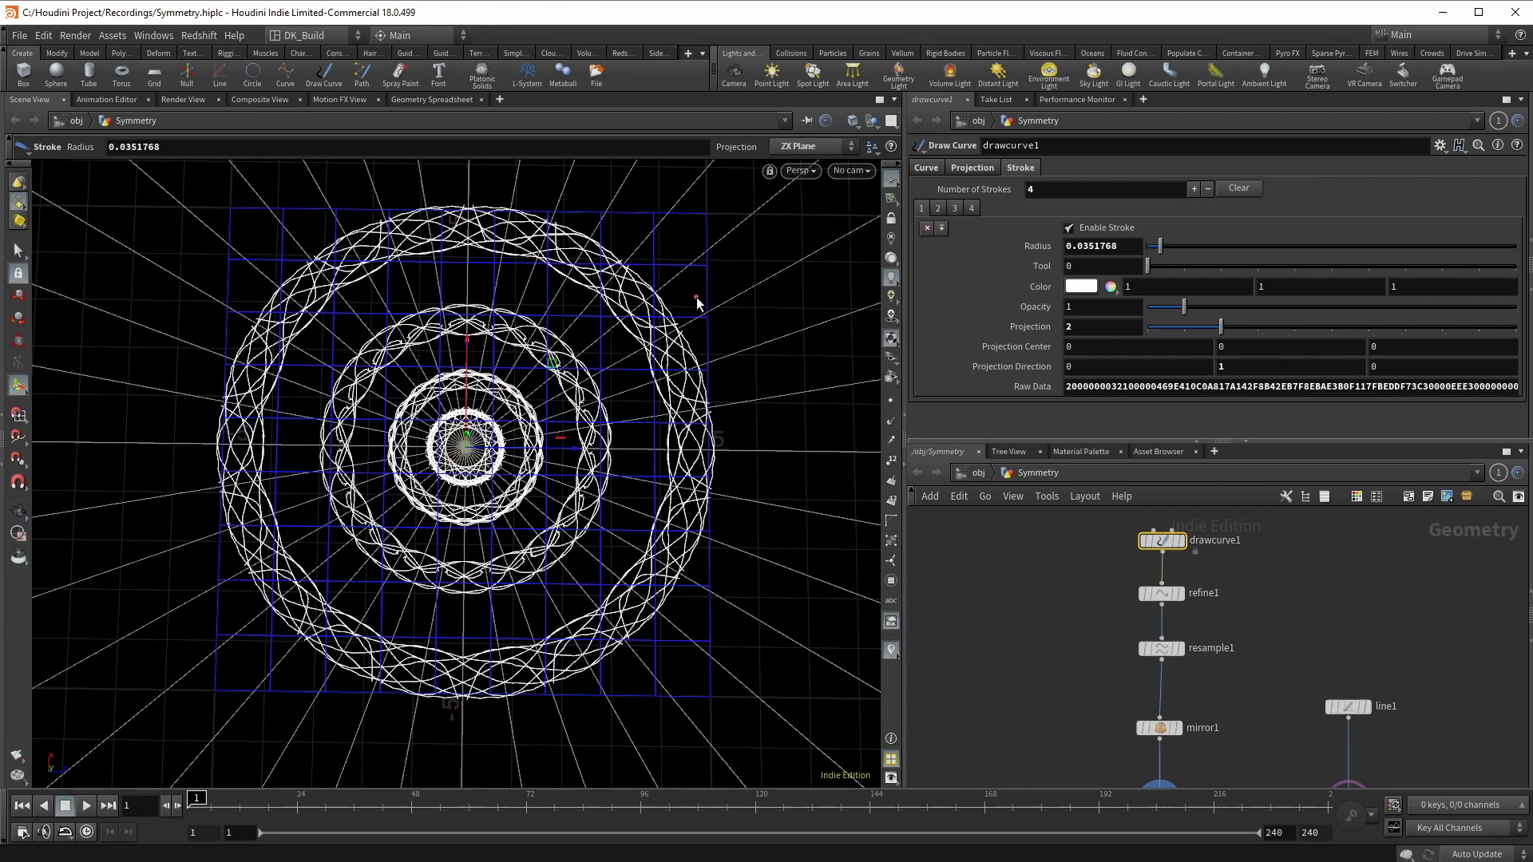
scroll(1022, 640, down, 3)
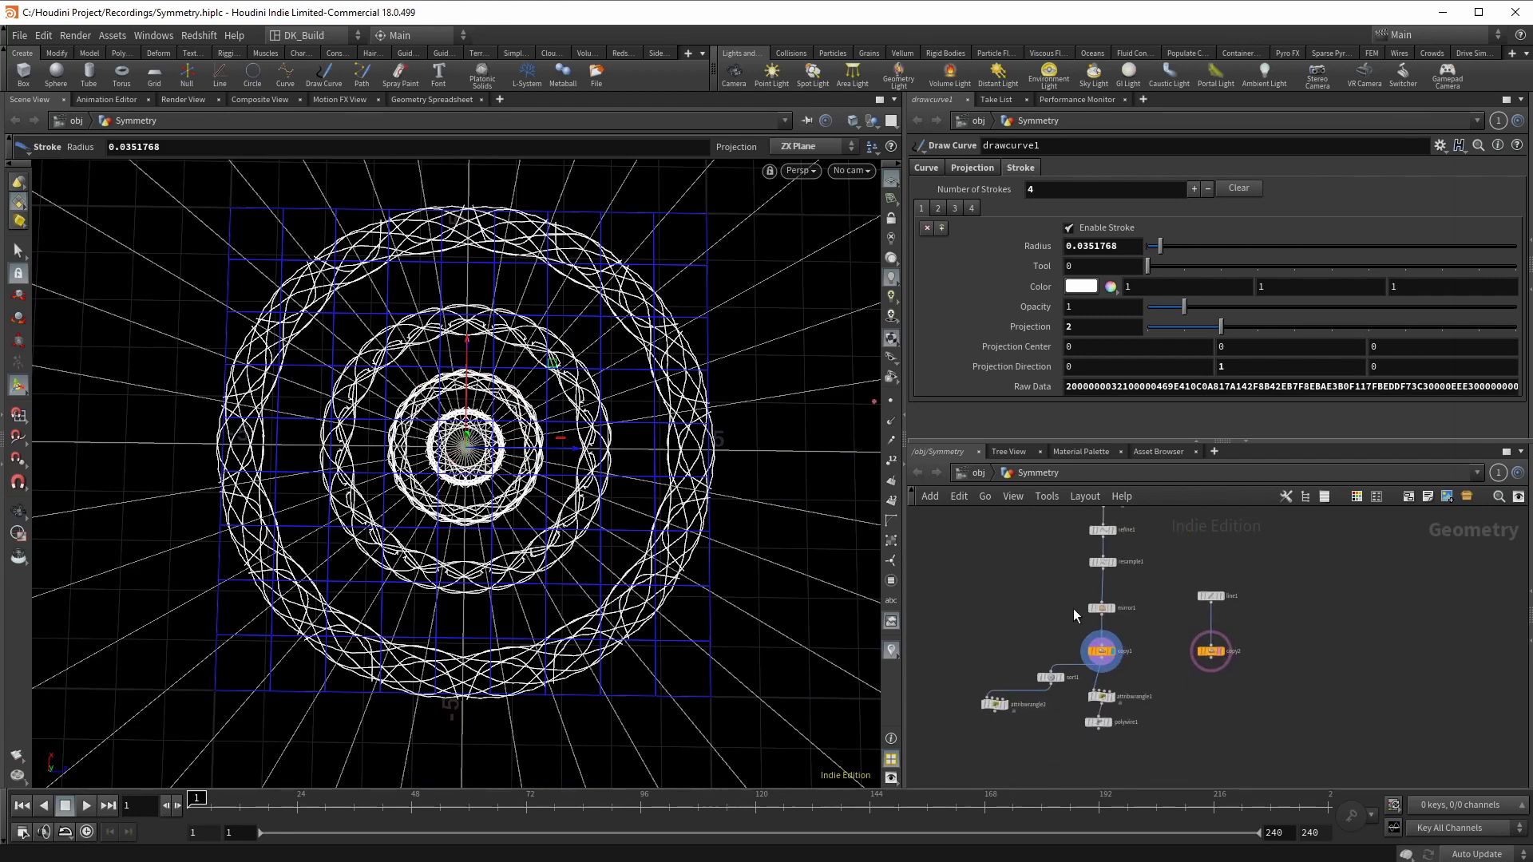
click(1102, 653)
middle_drag(1235, 287, 1130, 273)
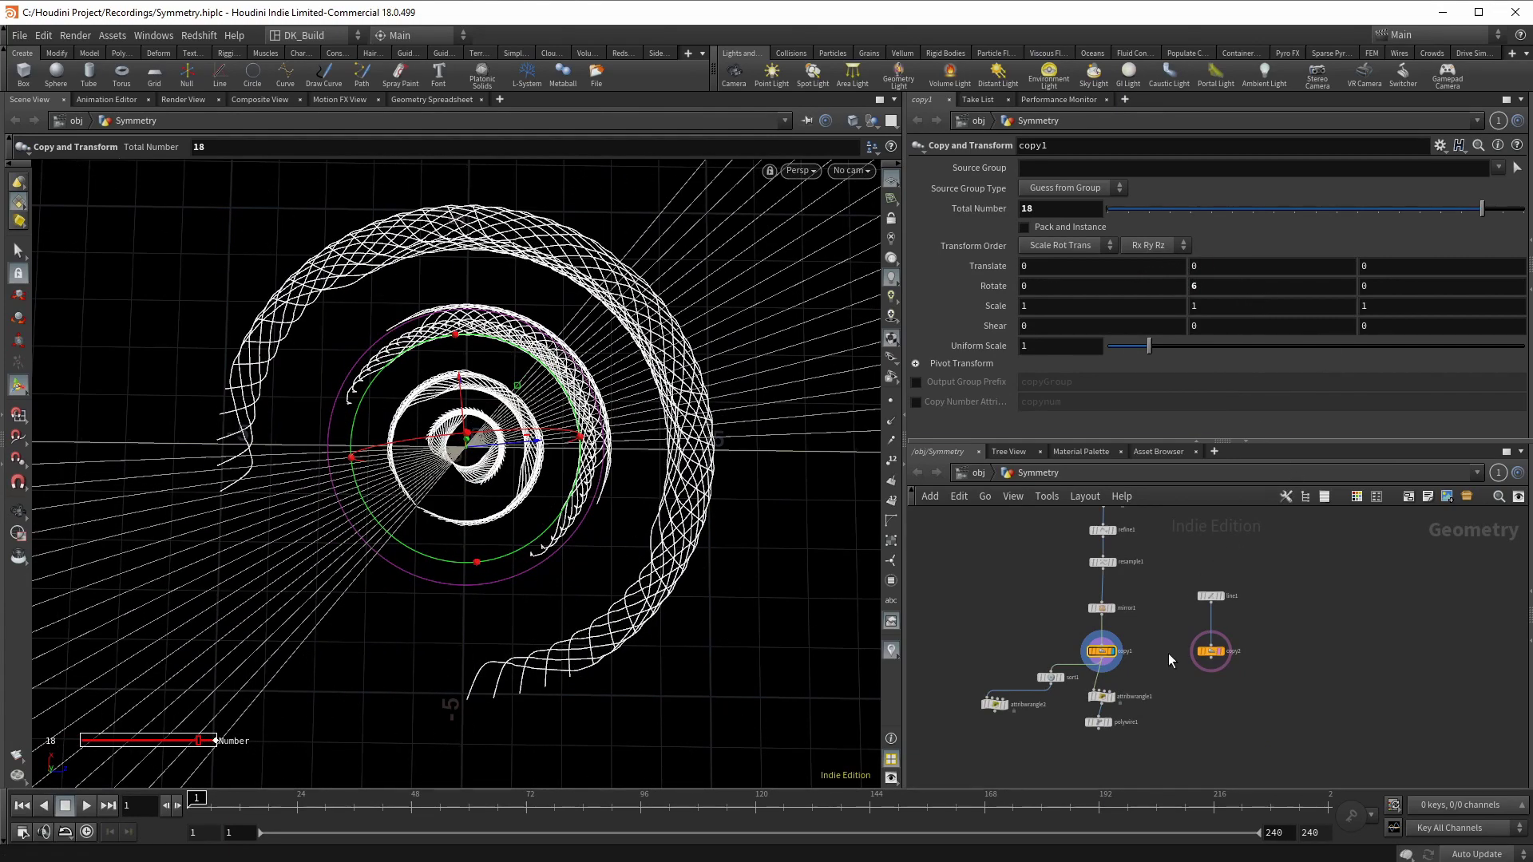
Step: Draw three more strokes on drawcurve1 across the spiral, including a looping left-side stroke
click(1052, 611)
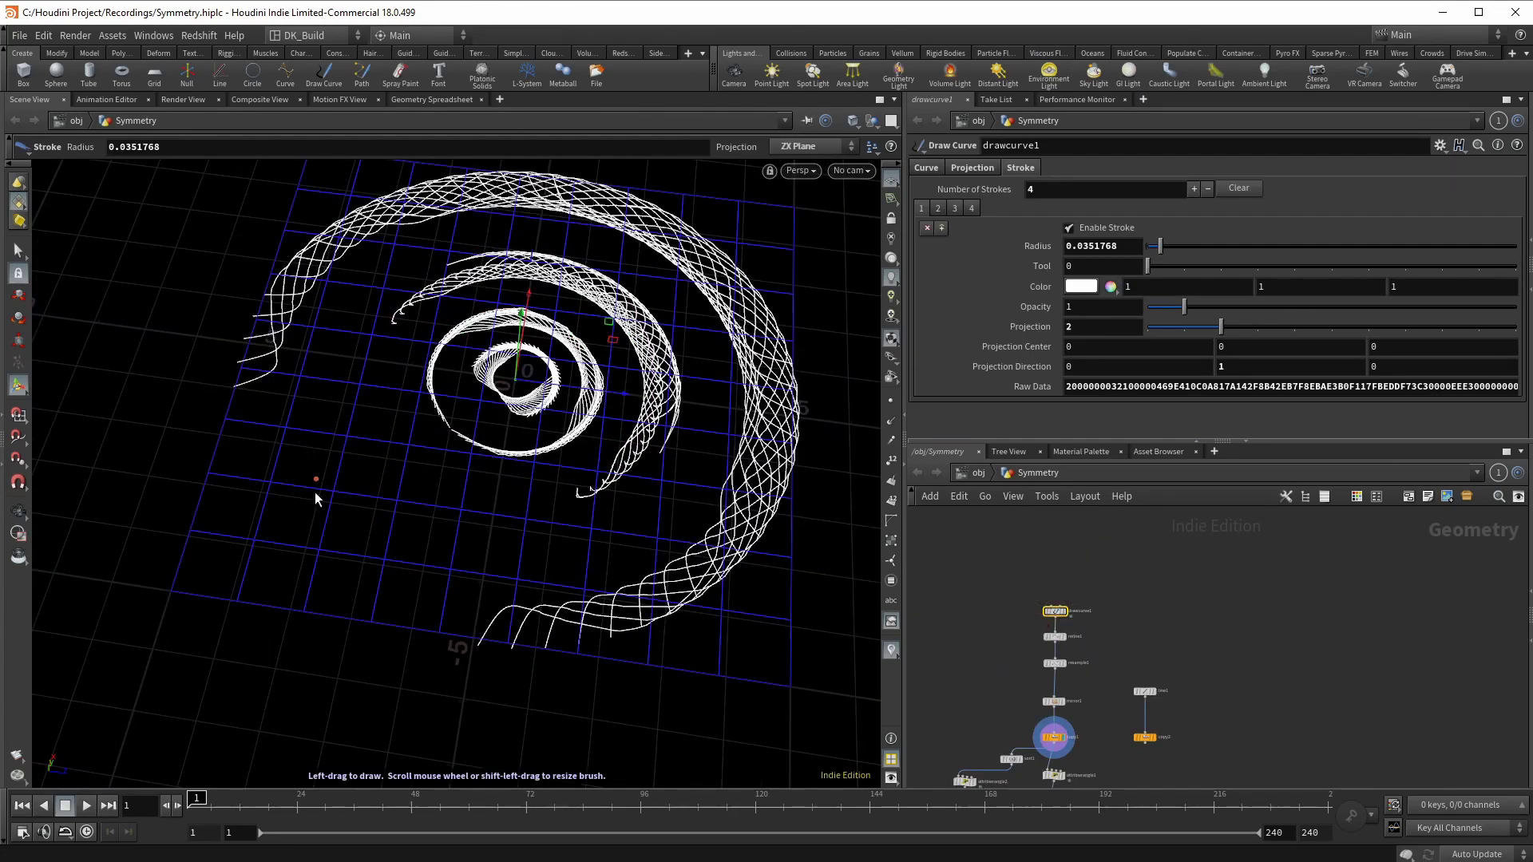
mouse_move(353, 385)
mouse_down()
mouse_move(317, 465)
mouse_move(368, 473)
mouse_move(348, 534)
mouse_up()
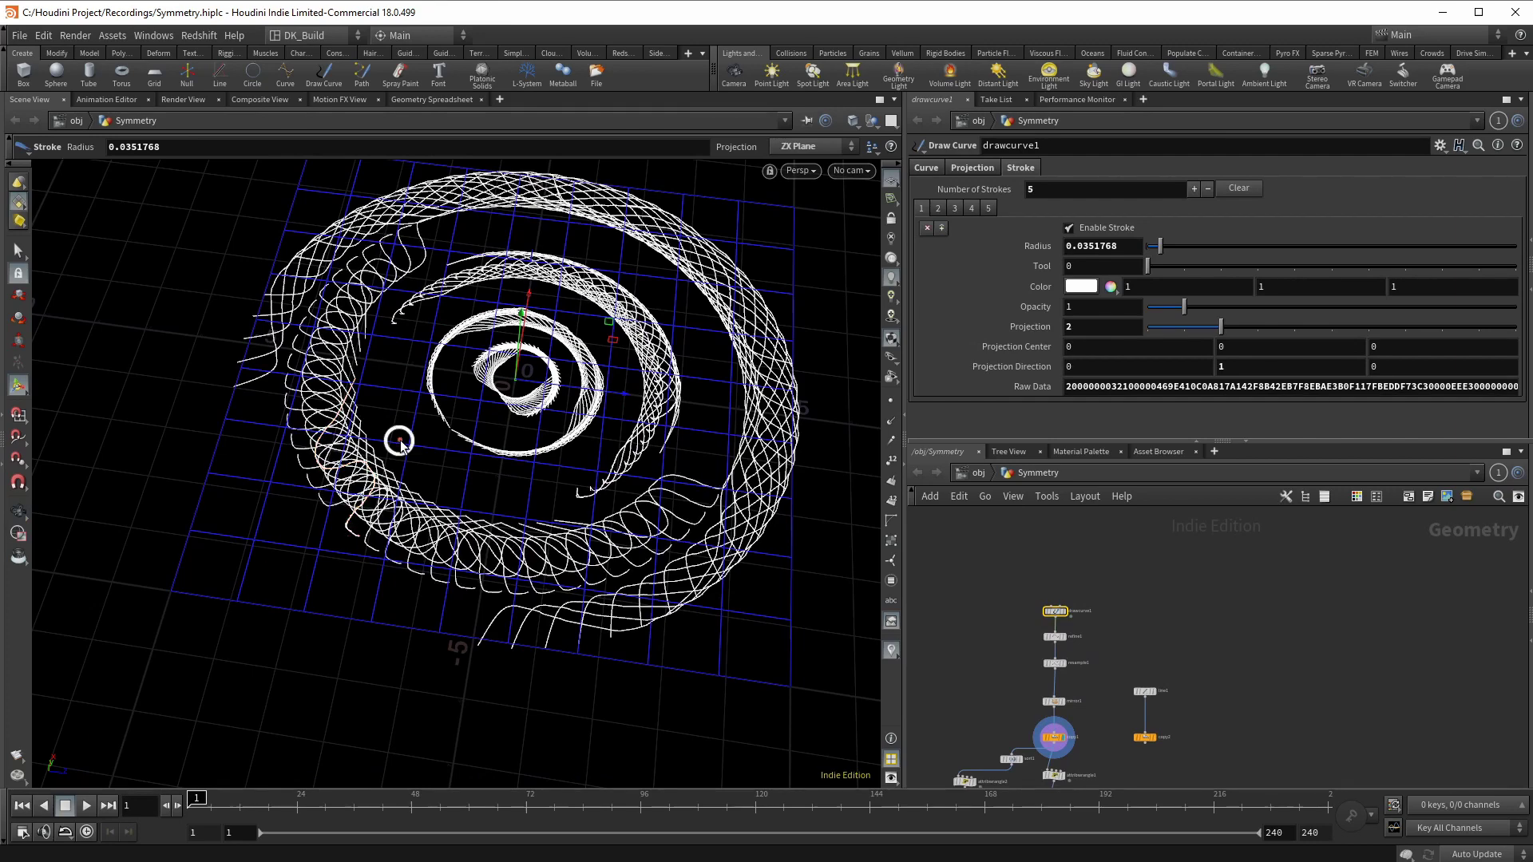
drag(400, 442, 405, 365)
mouse_move(189, 353)
mouse_down()
mouse_move(164, 447)
mouse_move(171, 587)
mouse_move(299, 551)
mouse_move(253, 647)
mouse_move(247, 703)
mouse_up()
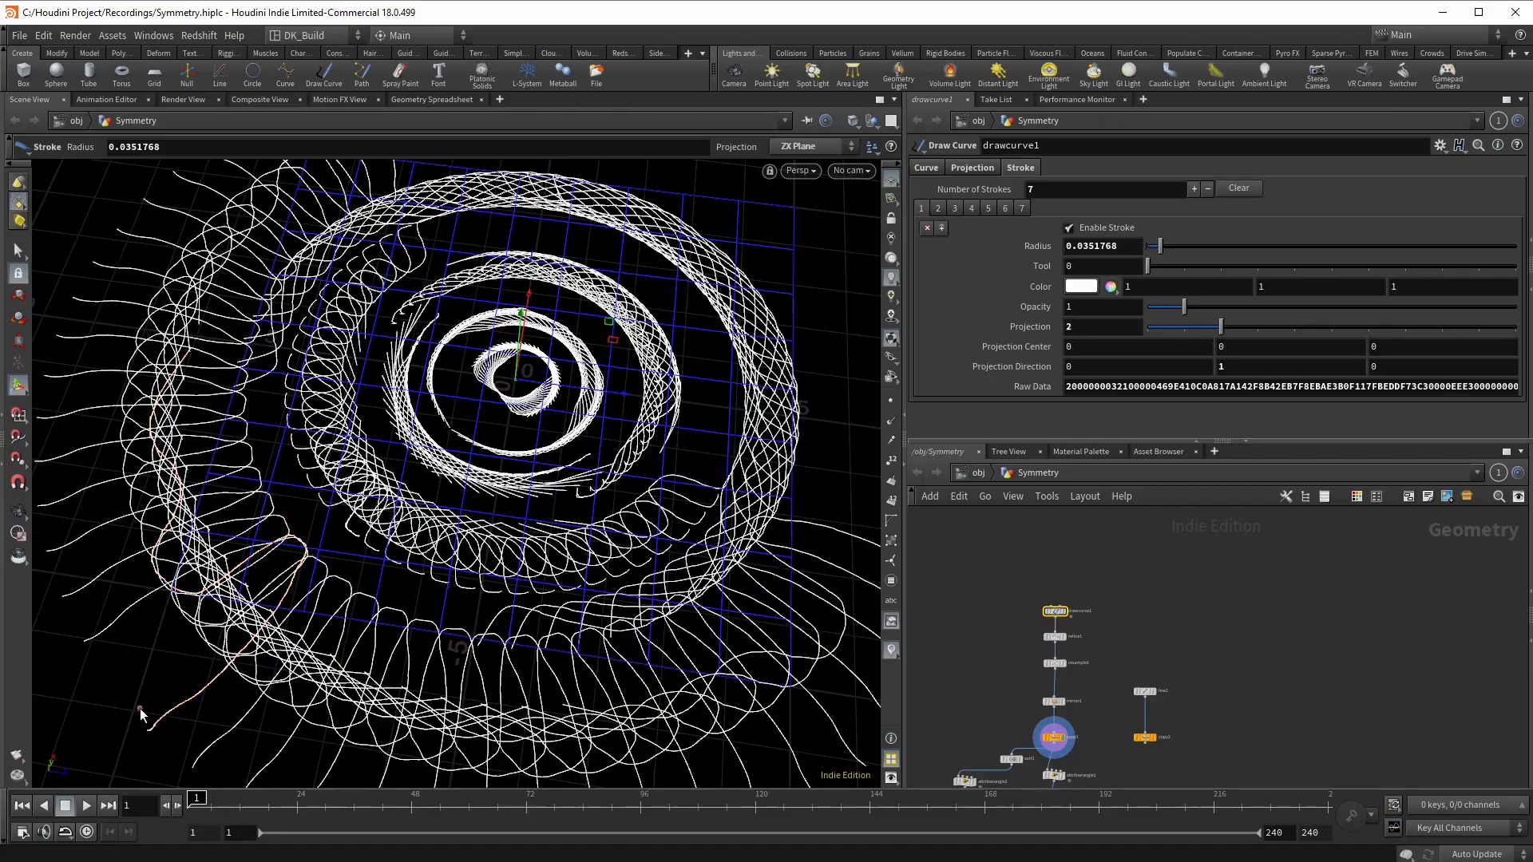
Step: Tumble out to see the whole spiral, then display and select attribwrangle2 for the stepped dome
key(Escape)
alt+drag(479, 479, 870, 531)
click(990, 662)
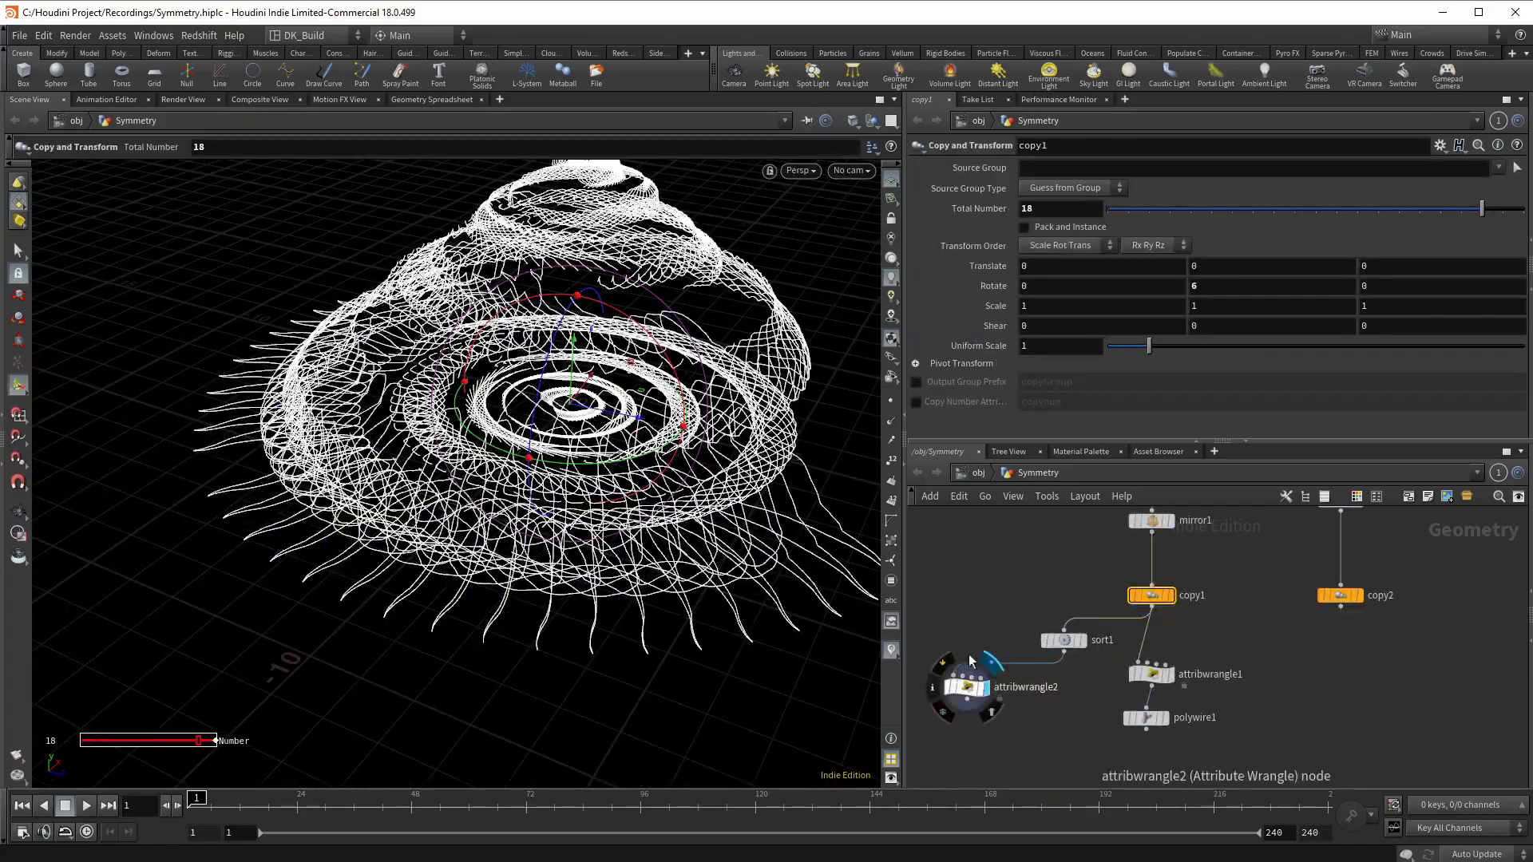
click(967, 686)
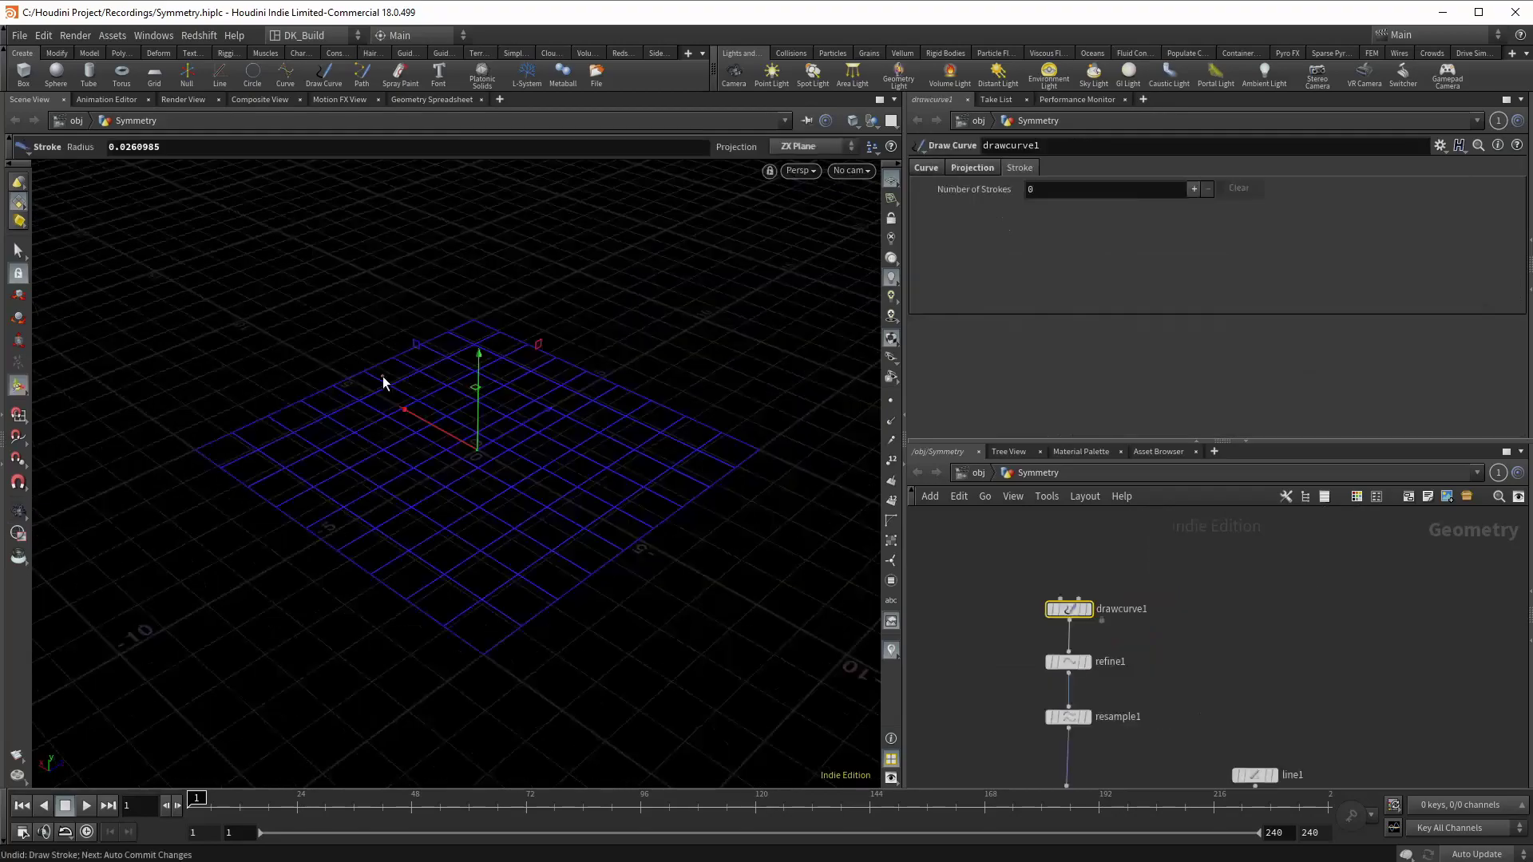
Step: Draw three new freehand strokes on drawcurve1 and tumble to a low oblique view of the canopy
mouse_move(381, 377)
mouse_down()
mouse_move(457, 343)
mouse_move(385, 457)
mouse_move(427, 461)
mouse_move(418, 427)
mouse_move(448, 415)
mouse_move(479, 477)
mouse_up()
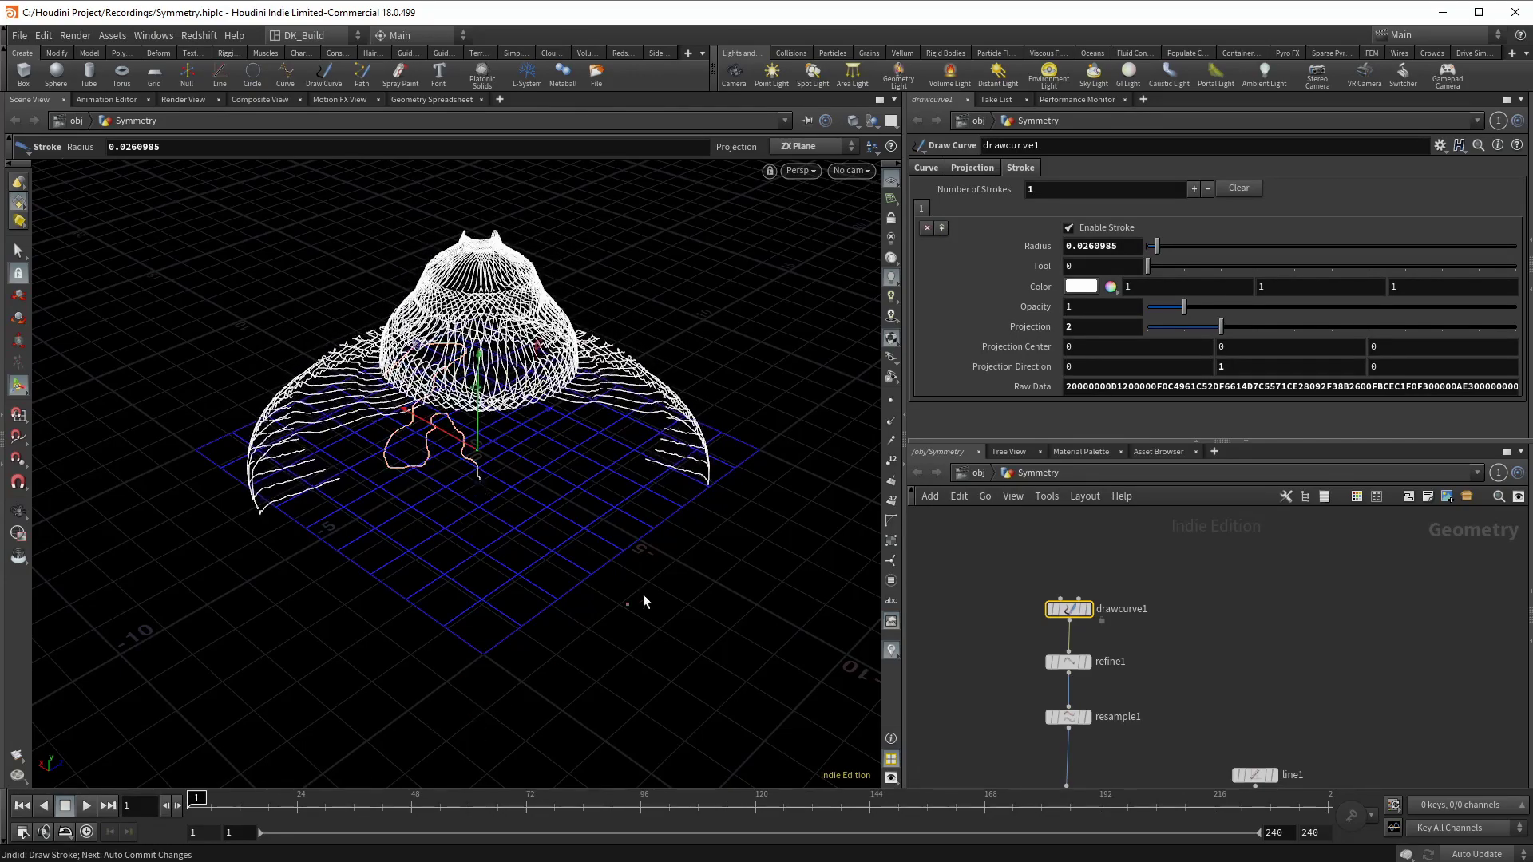
mouse_move(727, 541)
mouse_down()
mouse_move(766, 458)
mouse_move(751, 427)
mouse_move(715, 417)
mouse_move(726, 307)
mouse_move(653, 224)
mouse_up()
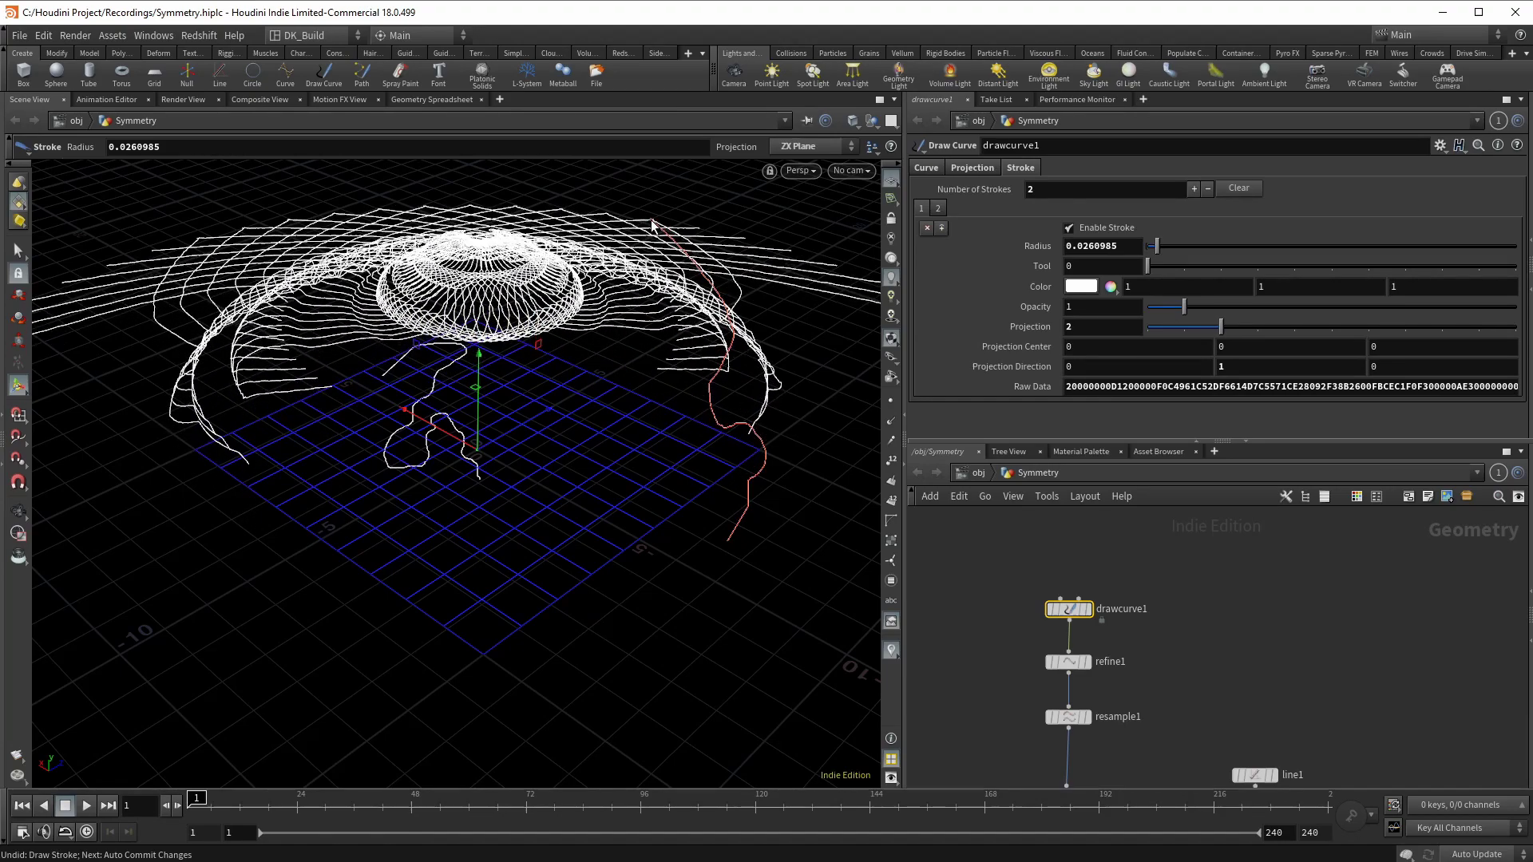
mouse_move(462, 520)
mouse_down()
mouse_move(511, 561)
mouse_move(451, 649)
mouse_move(469, 690)
mouse_move(438, 689)
mouse_move(462, 664)
mouse_move(456, 694)
mouse_move(338, 697)
mouse_move(285, 674)
mouse_move(157, 690)
mouse_move(139, 697)
mouse_move(144, 758)
mouse_up()
key(Escape)
mouse_move(717, 324)
mouse_down()
mouse_move(702, 352)
mouse_move(804, 383)
mouse_move(848, 349)
mouse_move(728, 387)
mouse_move(738, 410)
mouse_move(773, 405)
mouse_up()
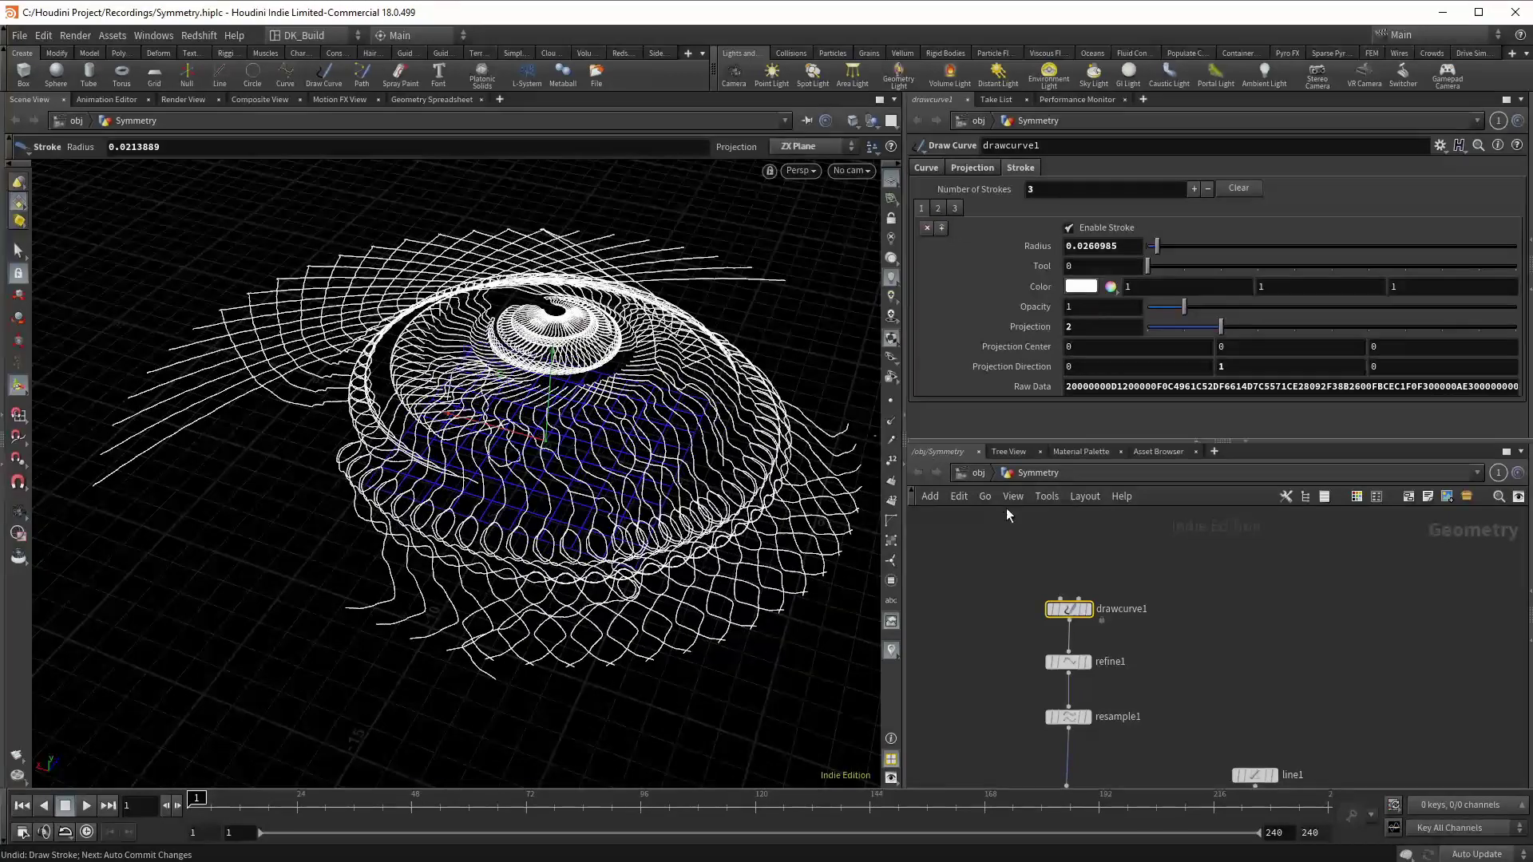
scroll(1006, 507, down, 3)
scroll(1100, 660, up, 3)
Step: Change copy1's Rotate Y from 6 to 20, then orbit to inspect the star-petalled dome
click(1071, 681)
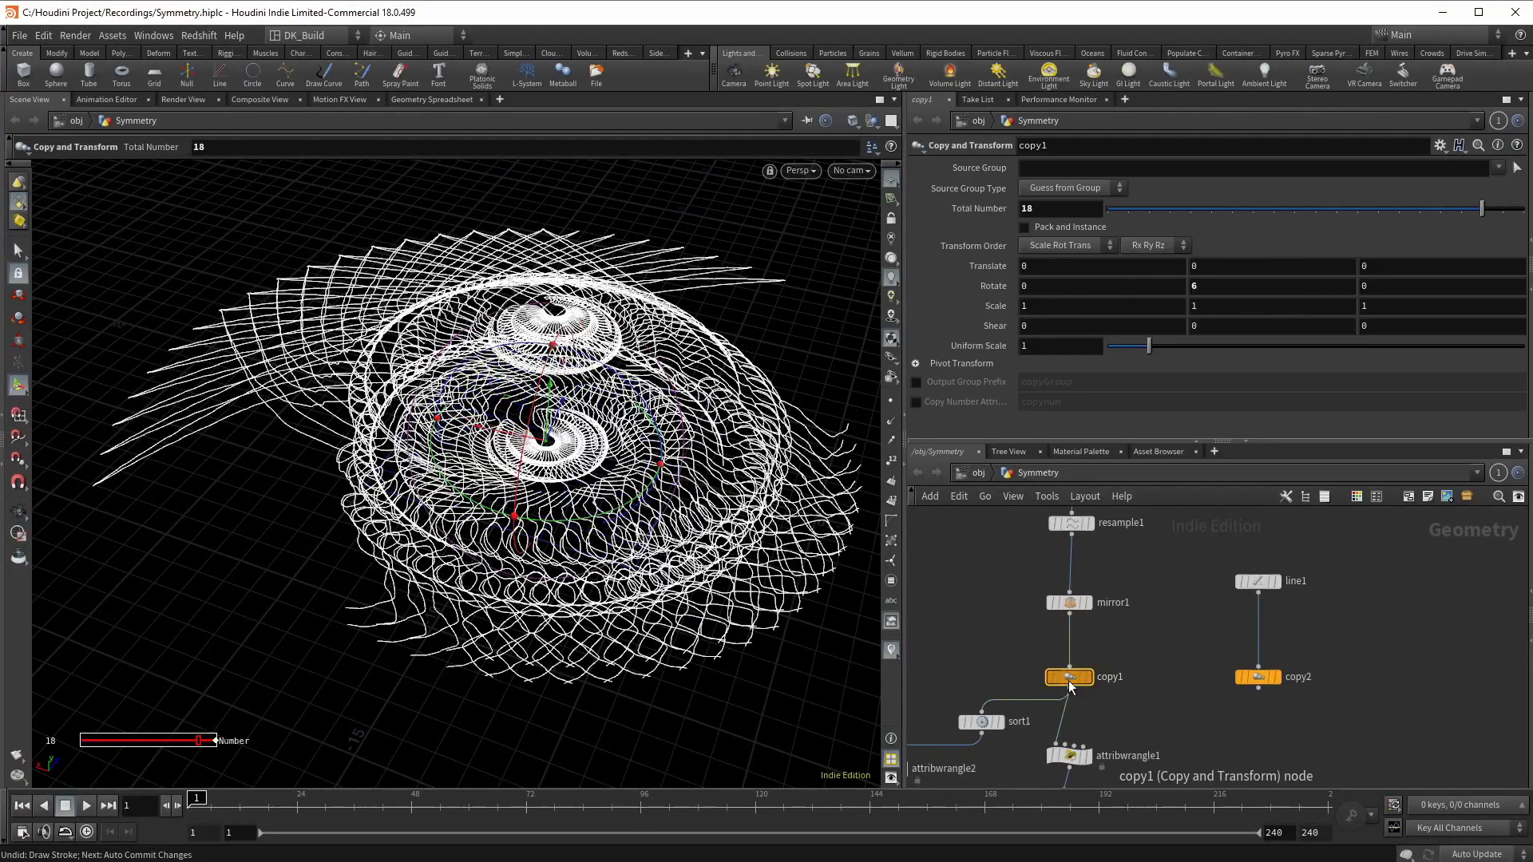
text(20)
key(Return)
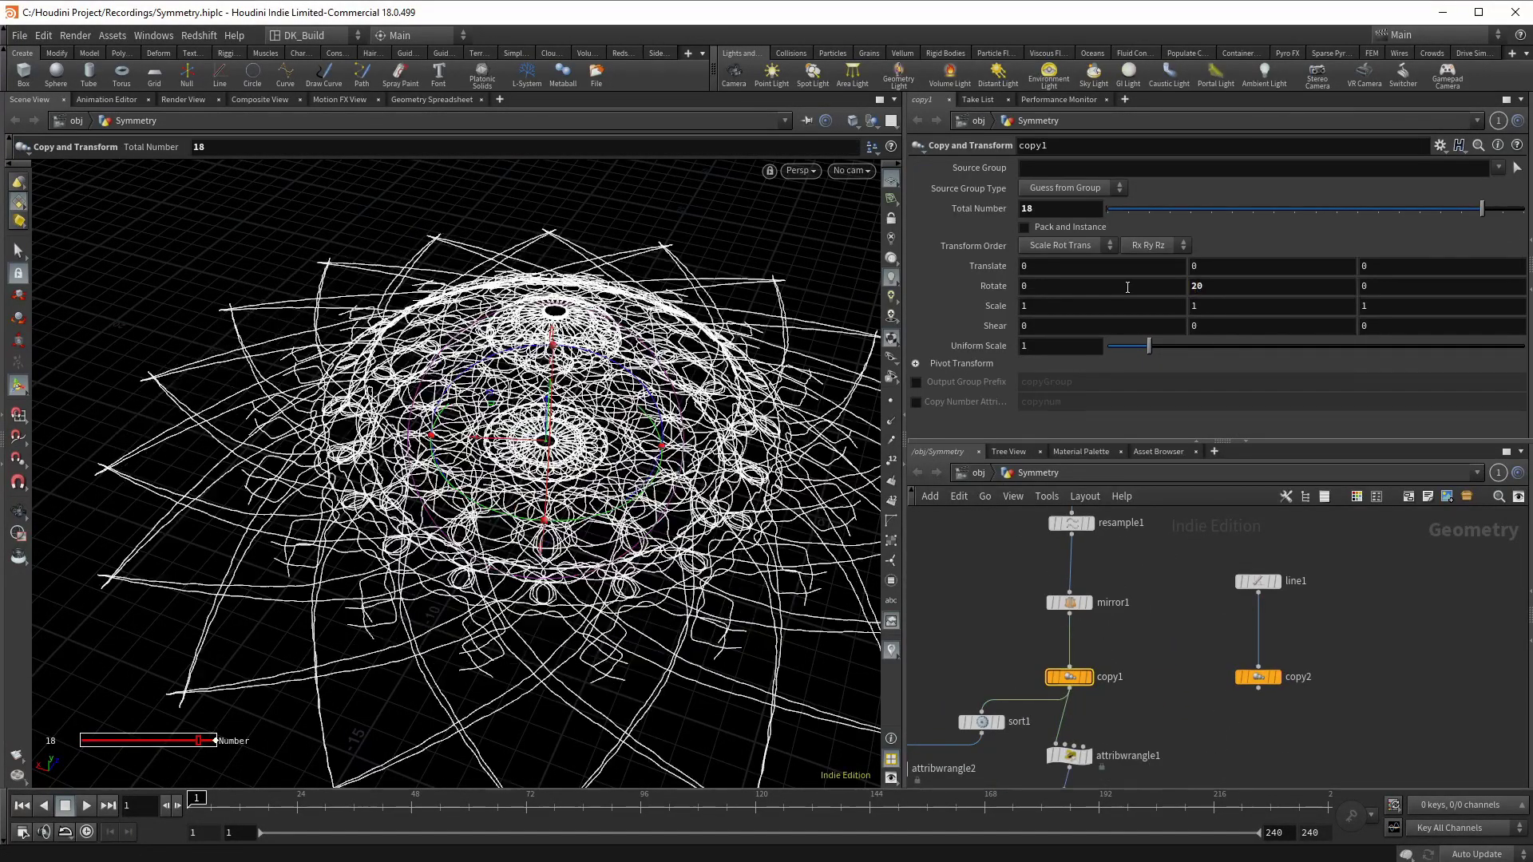
key(Escape)
drag(511, 279, 590, 504)
key(Return)
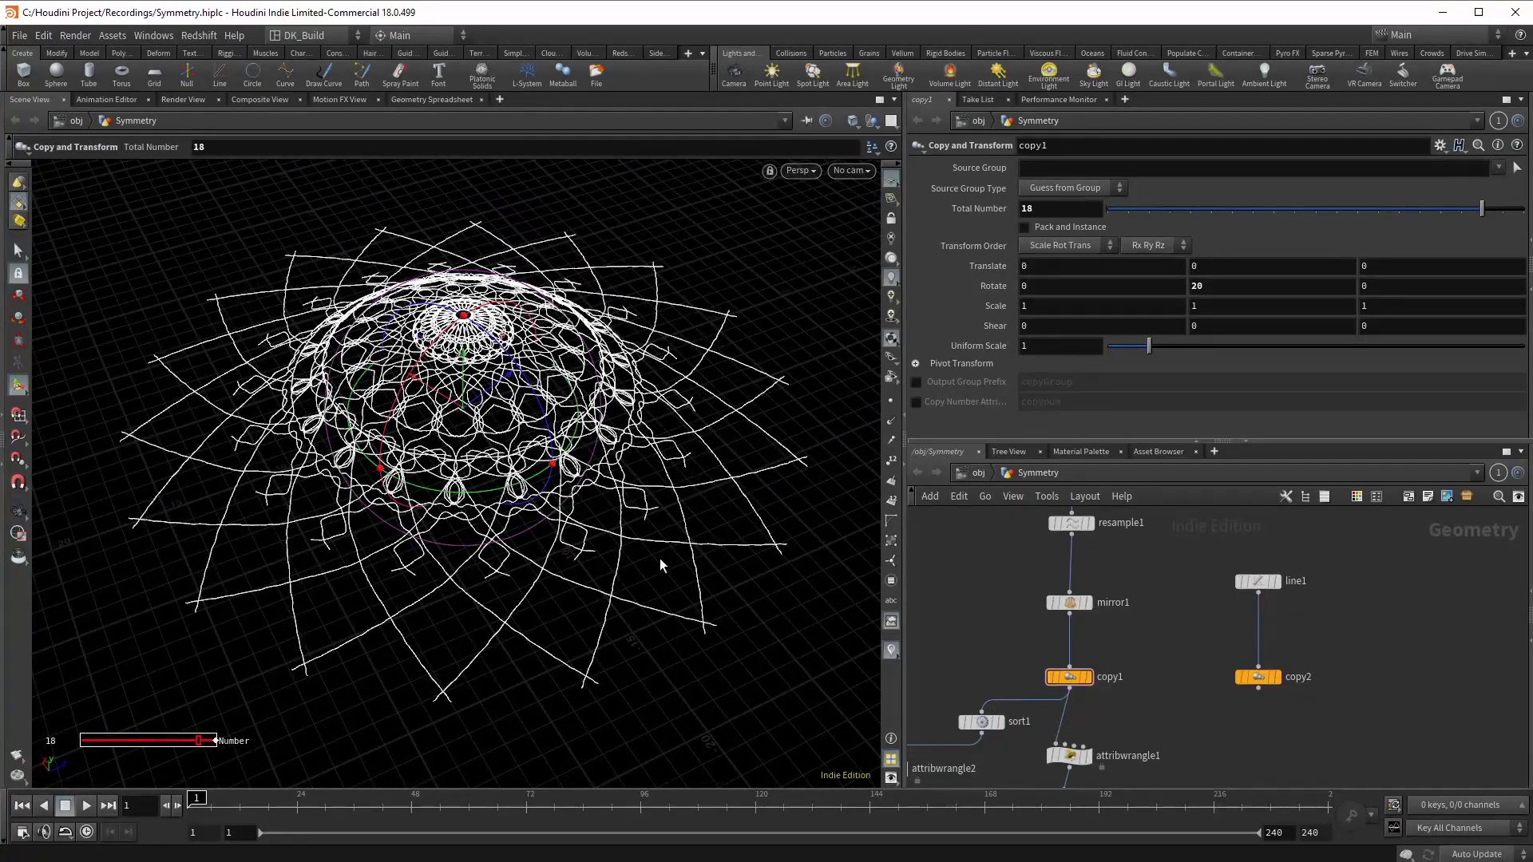